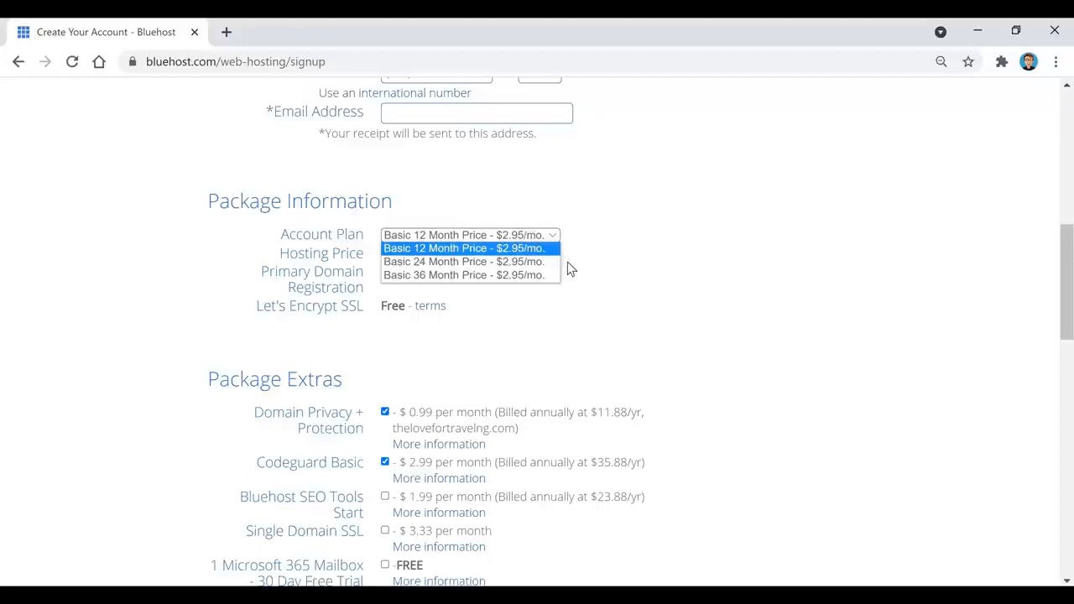
- Choose the Basic 12 Month plan and remove the Domain Privacy + Protection, Codeguard Basic and SiteLock Security extras
left_click(543, 250)
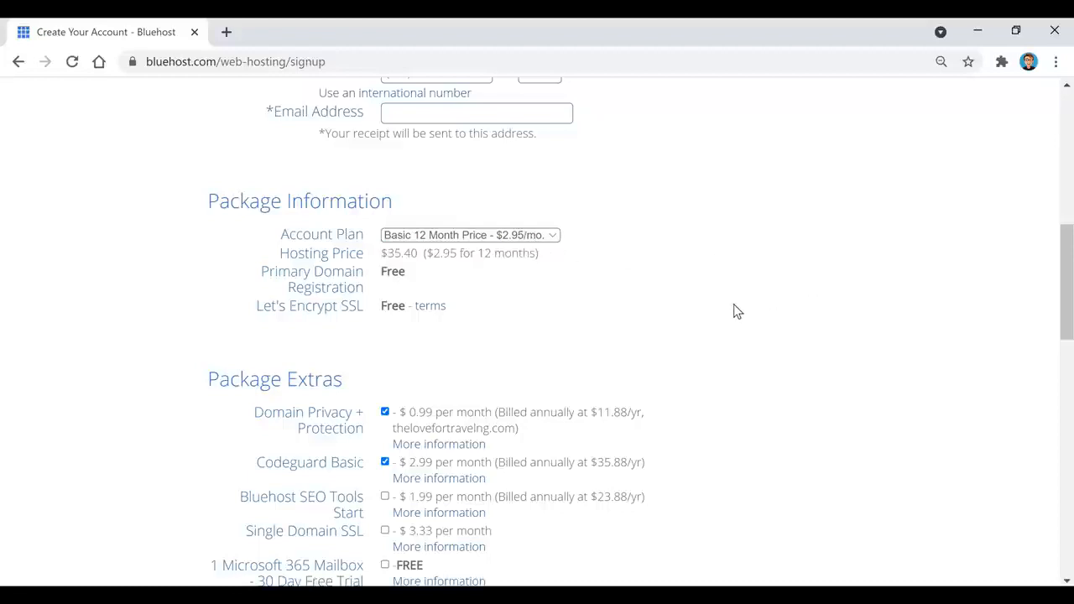
scroll(733, 305, "down", 2)
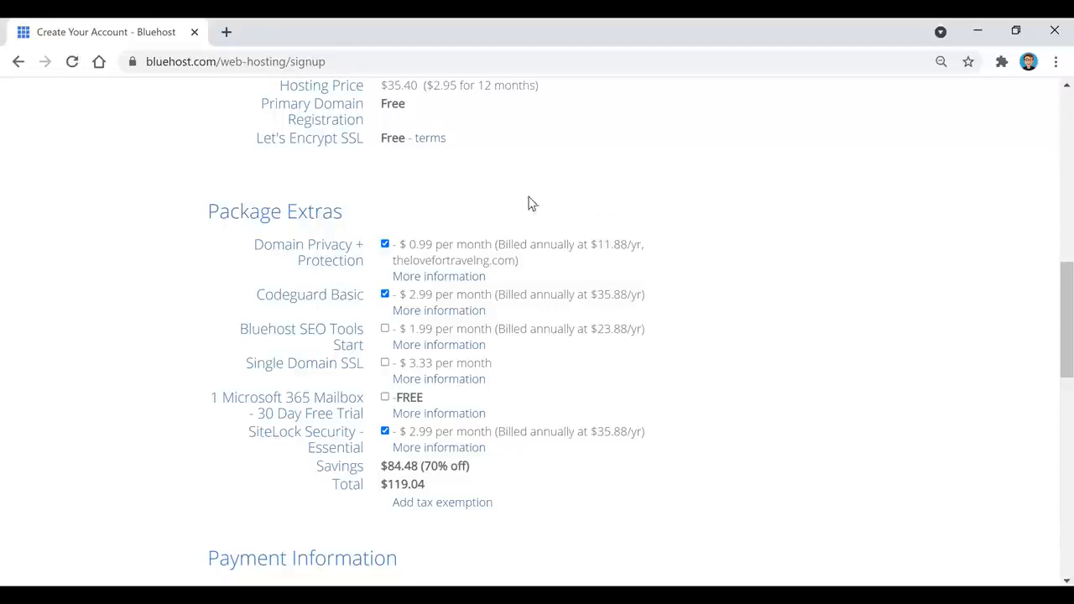
left_click(384, 244)
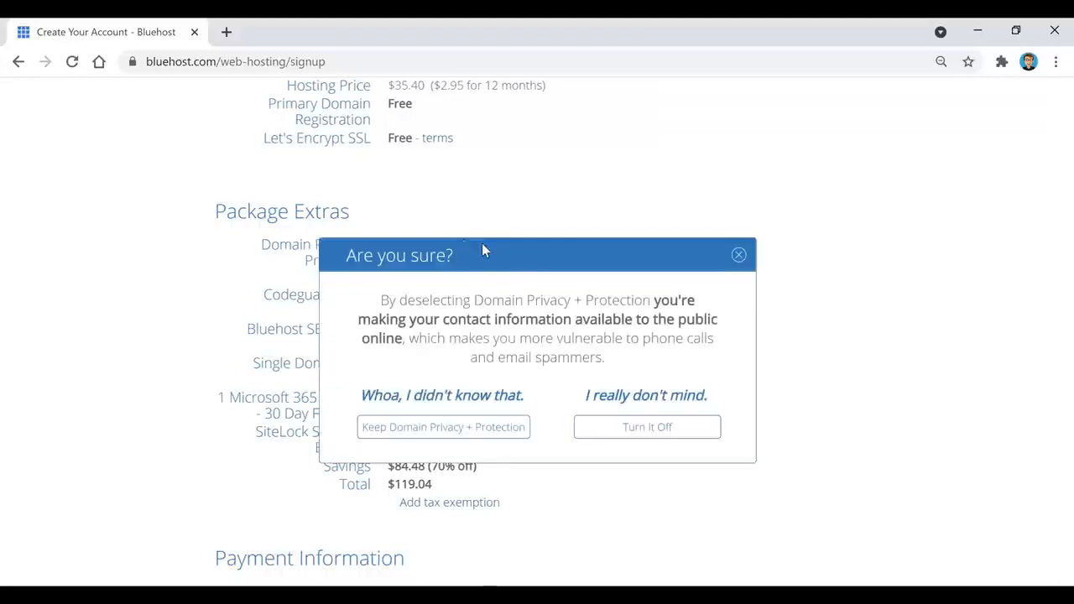
left_click(646, 431)
left_click(385, 294)
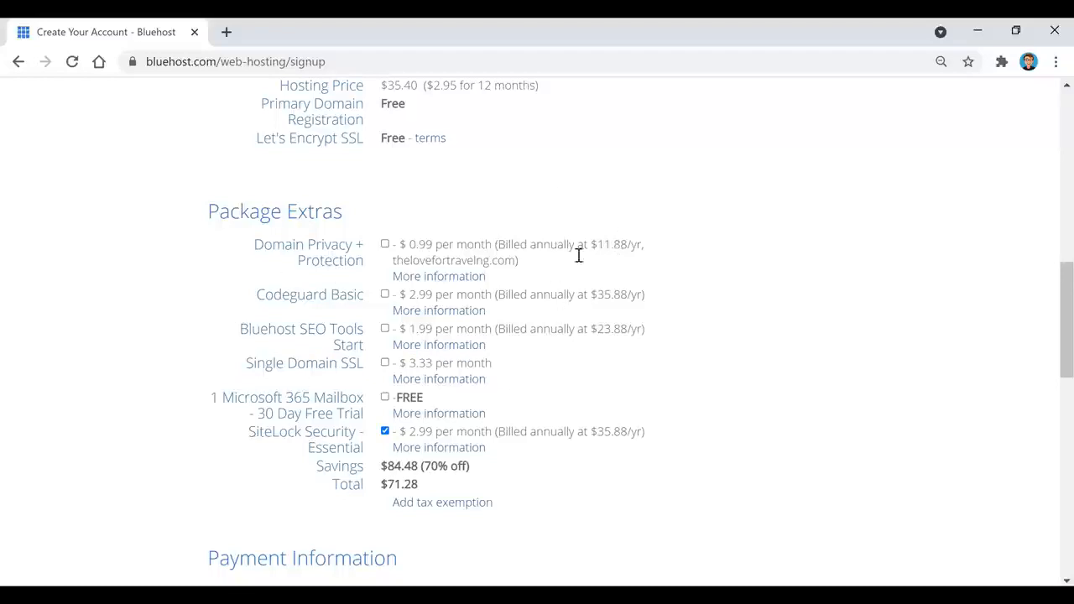
left_click(385, 432)
- Review the package extras and payment section, then submit the hosting order with the Auto Renewal Terms agreement accepted
scroll(717, 369, "down", 1)
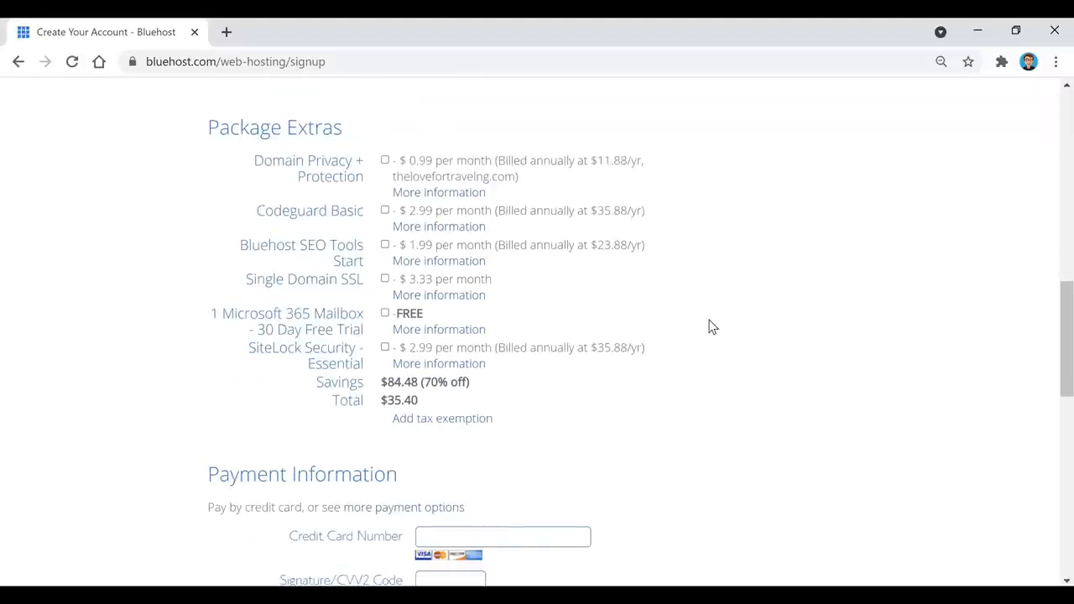
scroll(712, 326, "down", 2)
scroll(708, 326, "down", 1)
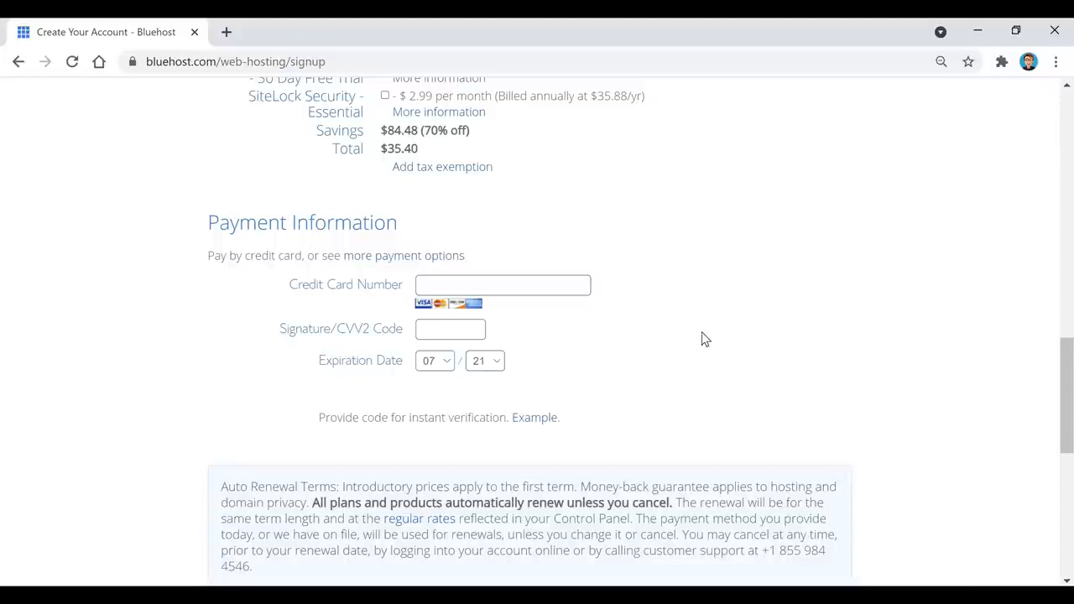
scroll(688, 401, "up", 9)
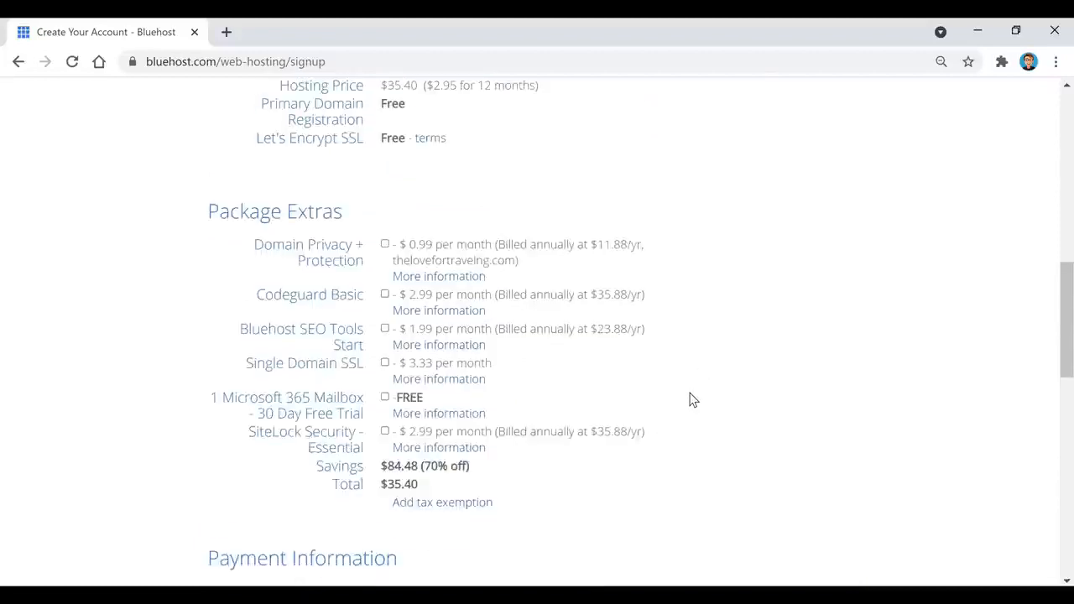
scroll(690, 400, "down", 9)
scroll(686, 406, "down", 5)
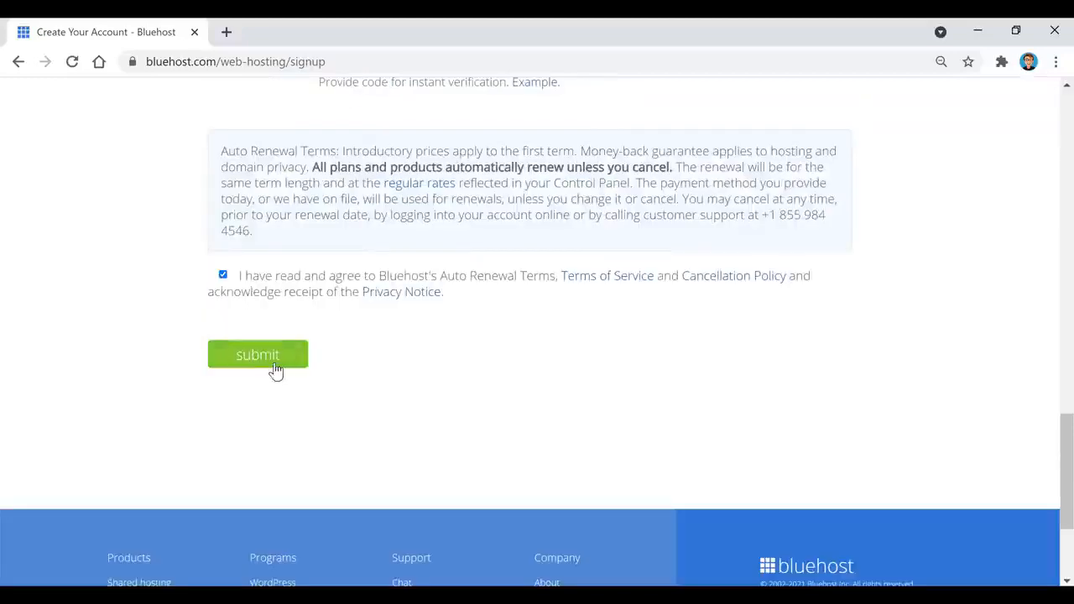
left_click(268, 357)
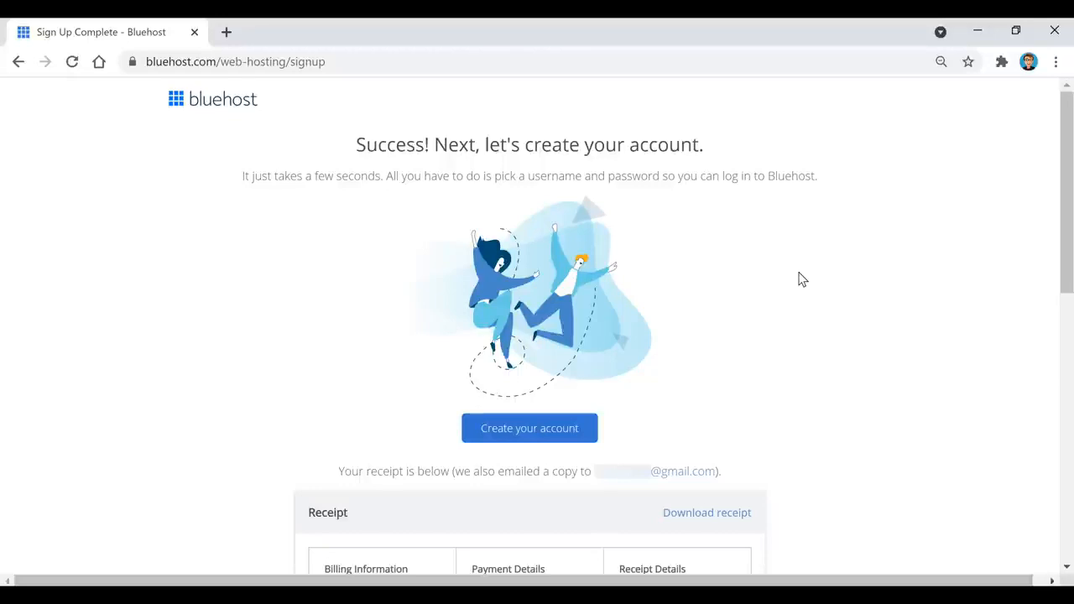
- Create the hosting account for thelovefortraveling.com by entering and retyping the account password and accepting the Privacy Policy and Terms of Service
left_click(529, 429)
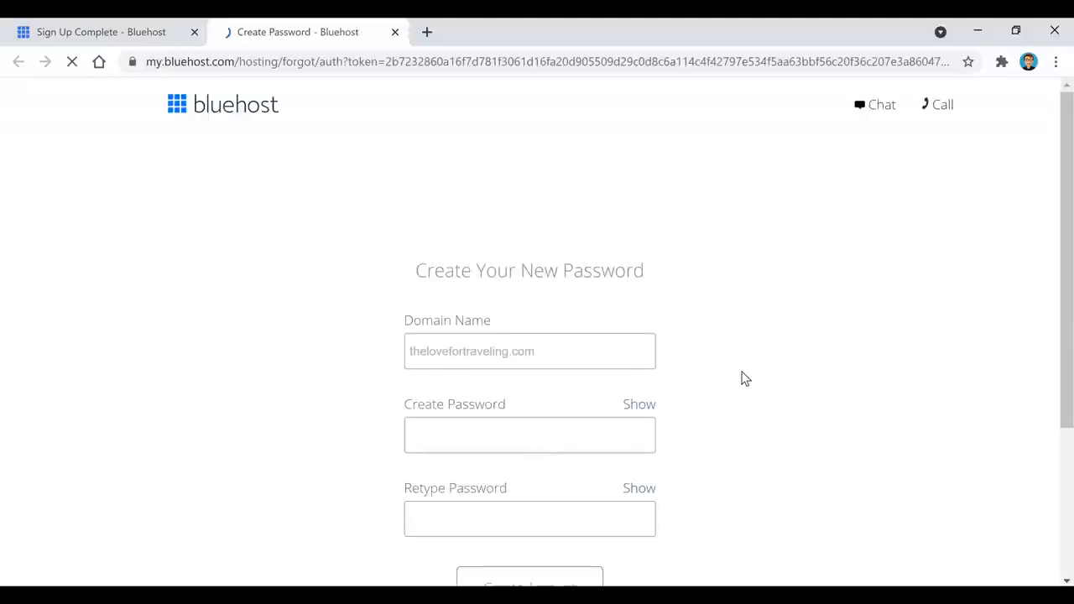
scroll(744, 377, "down", 1)
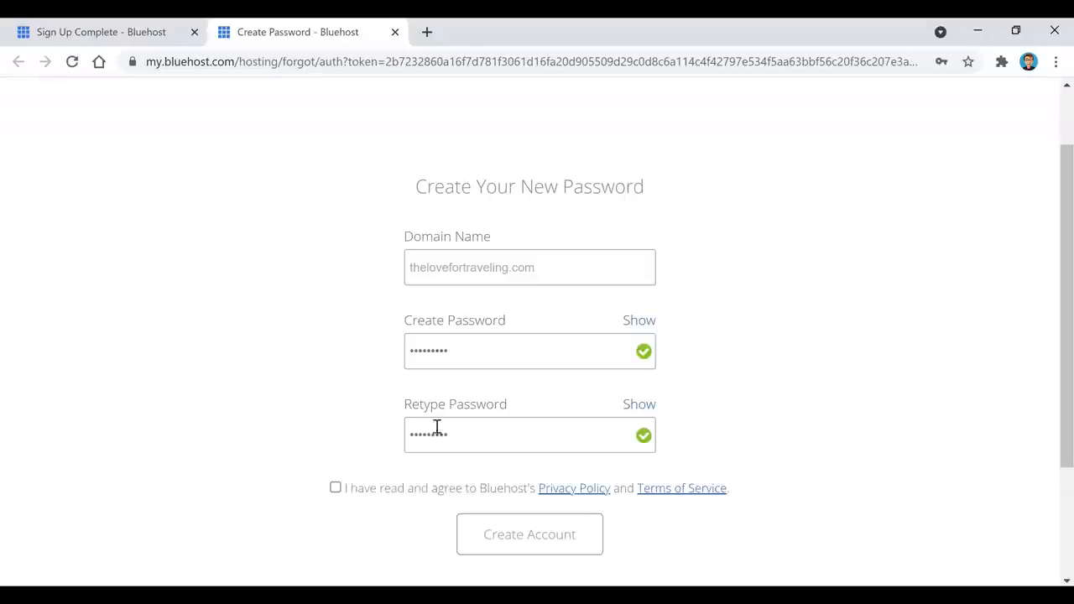
left_click(394, 491)
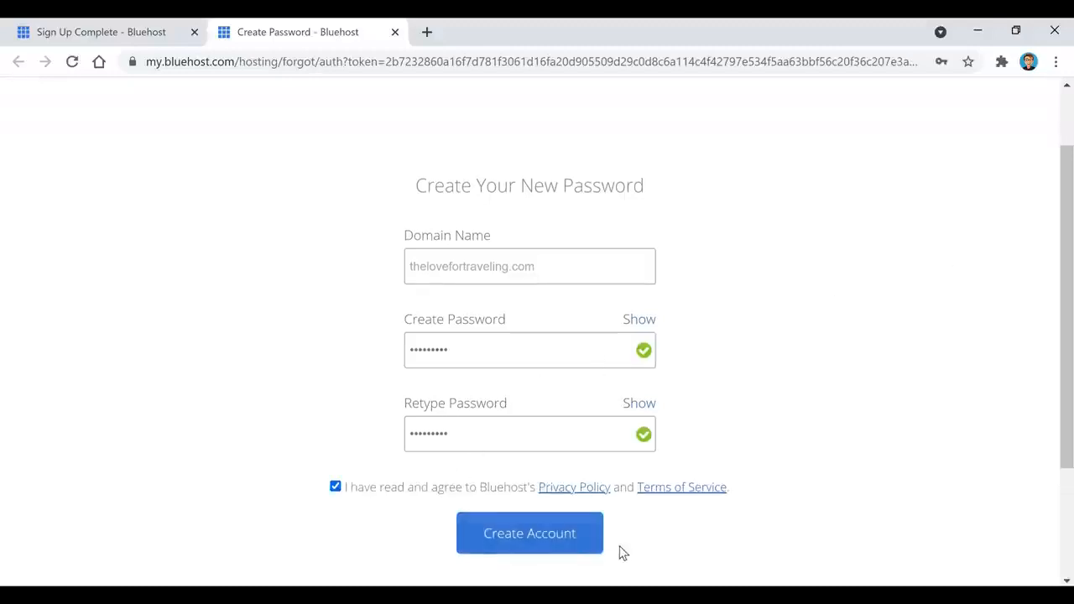
left_click(553, 546)
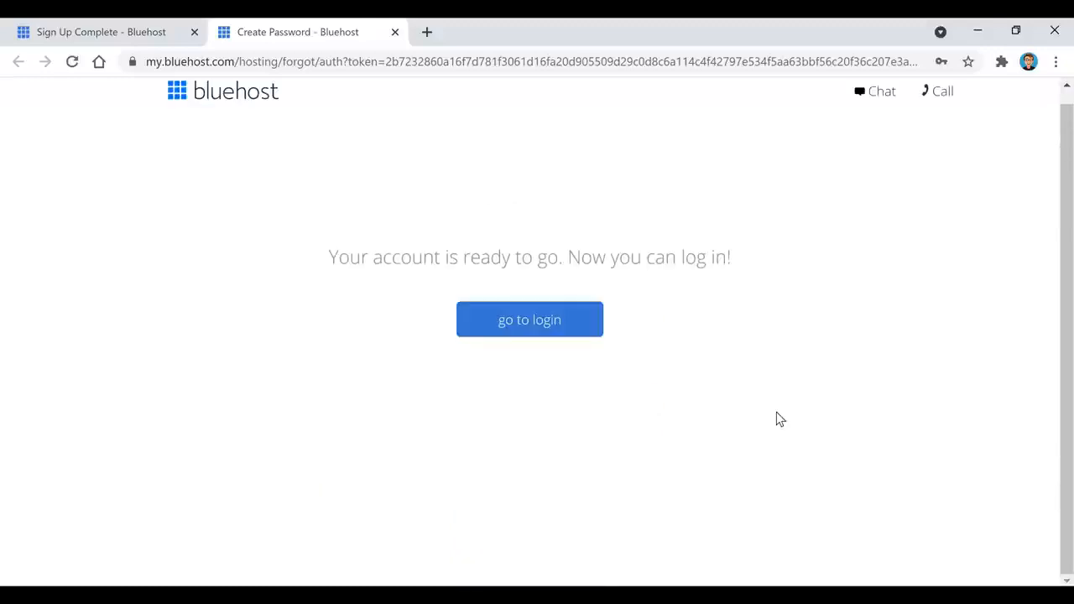
- Log in to the hosting account for thelovefortraveling.com with the account password
left_click(526, 330)
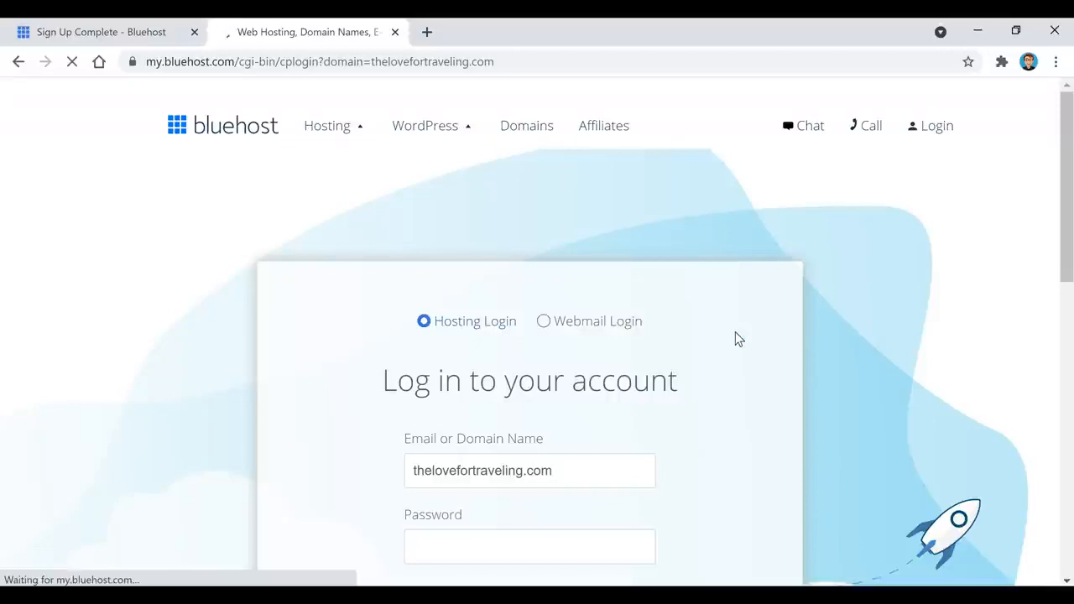
scroll(719, 316, "down", 1)
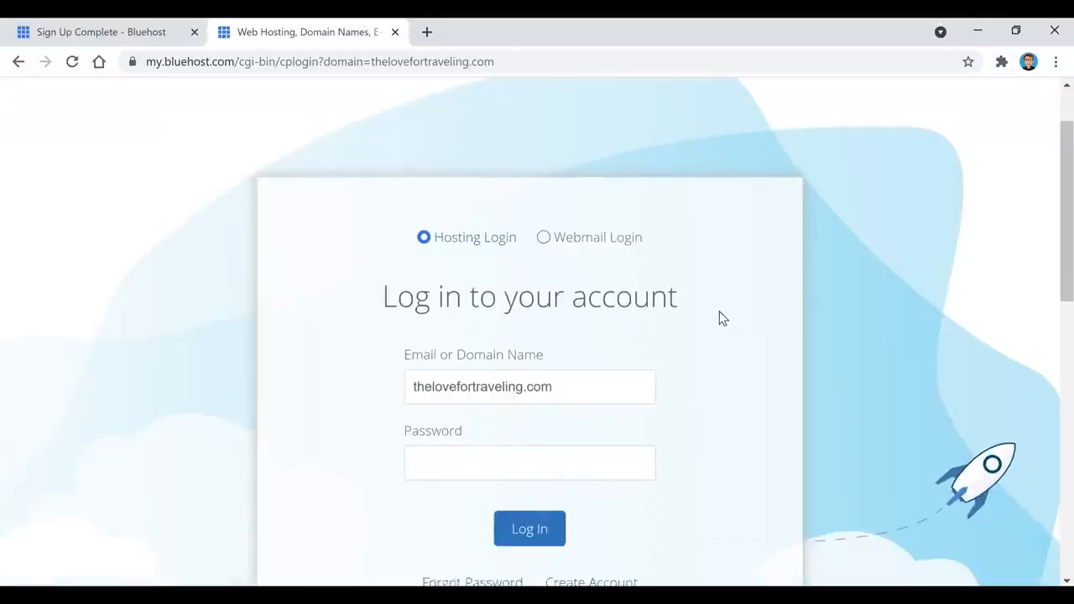
scroll(721, 318, "down", 1)
left_click(541, 445)
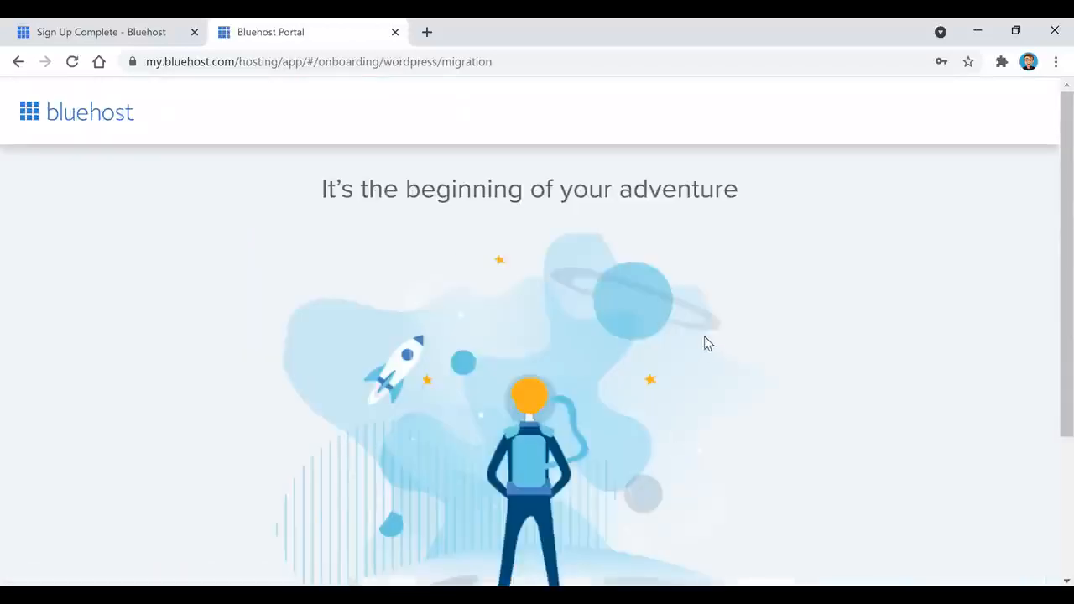
- Start creating a new website and skip the questions about help wanted, kind of site and comfort with creating websites
scroll(705, 331, "down", 1)
scroll(708, 316, "down", 2)
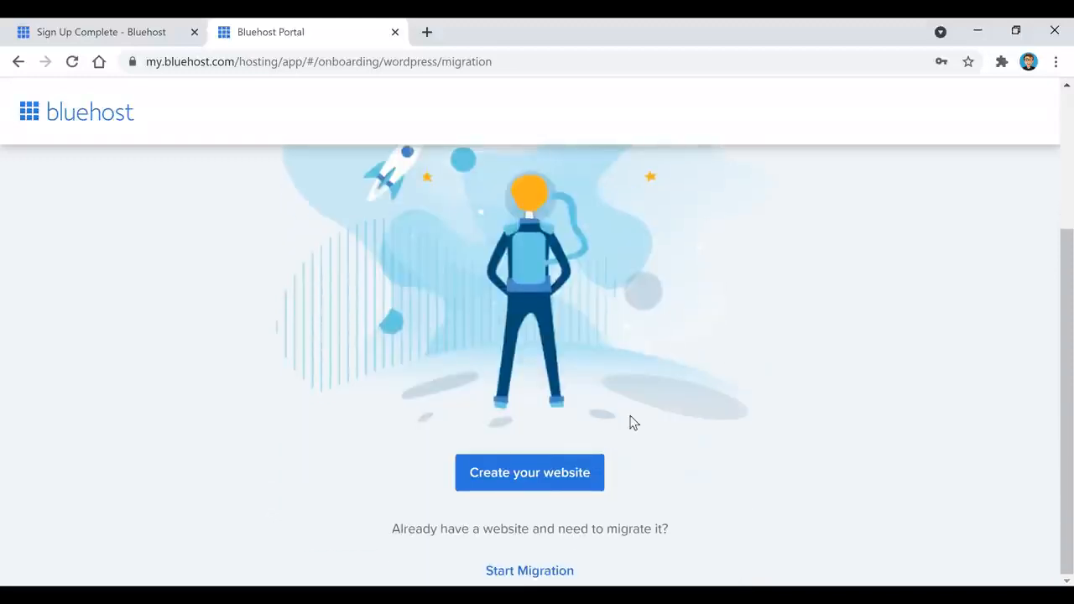
left_click(552, 489)
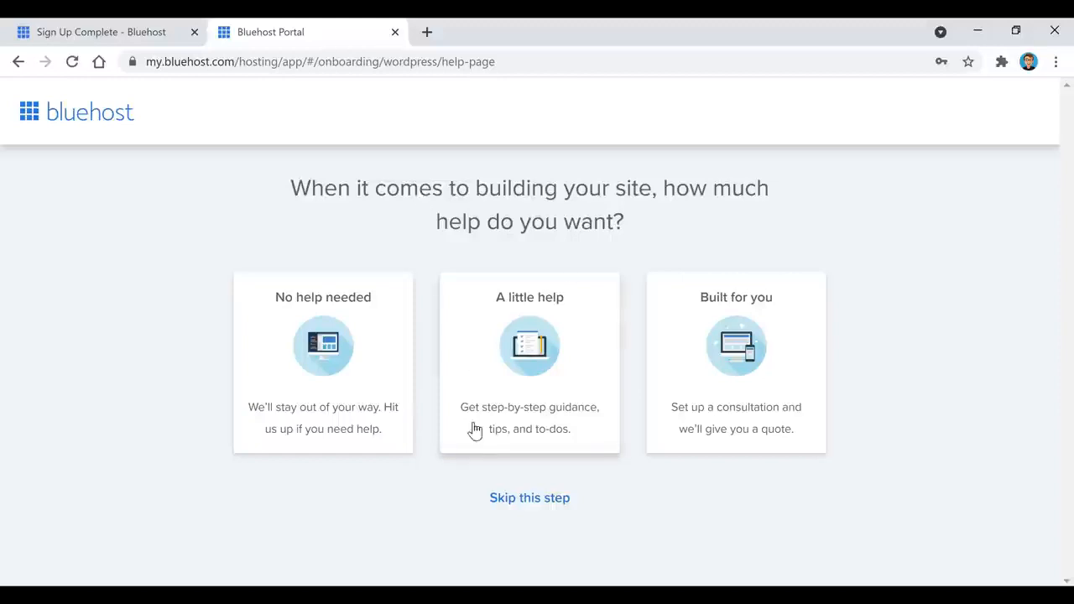
left_click(529, 499)
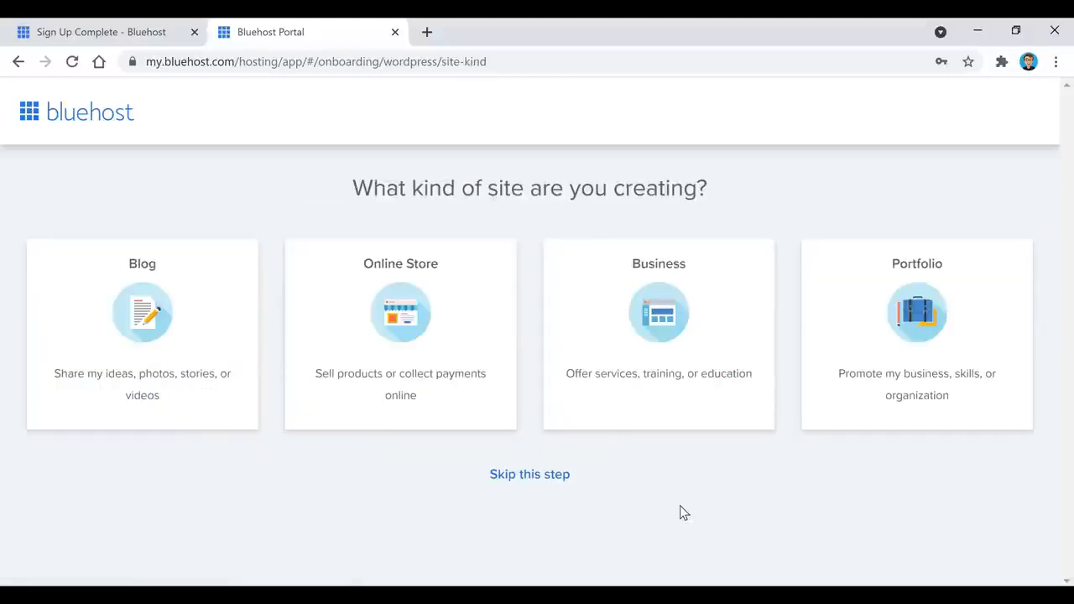
left_click(522, 476)
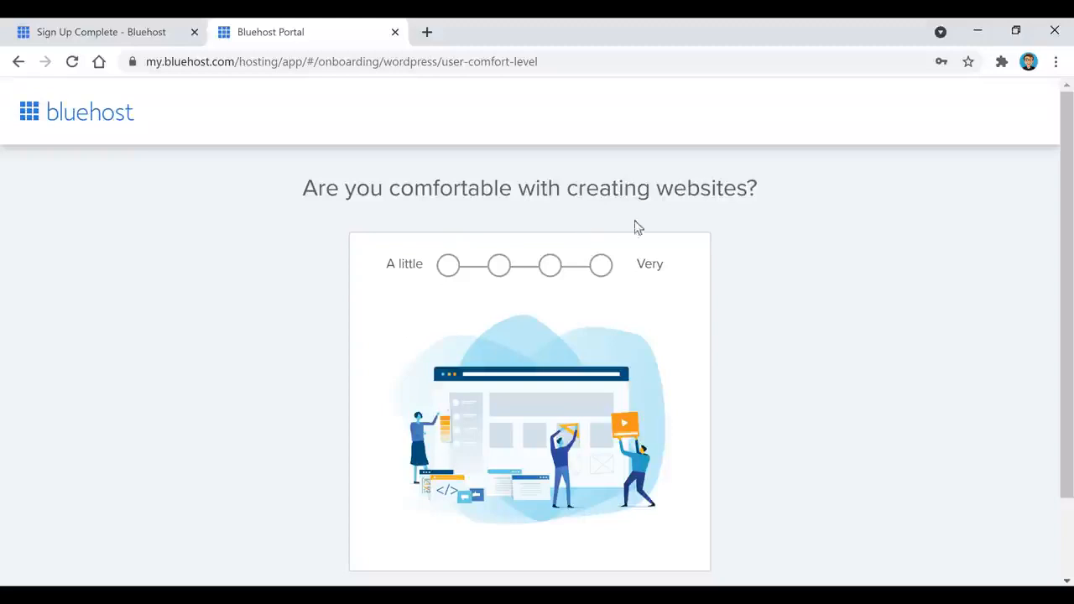
scroll(770, 256, "down", 1)
scroll(767, 265, "down", 1)
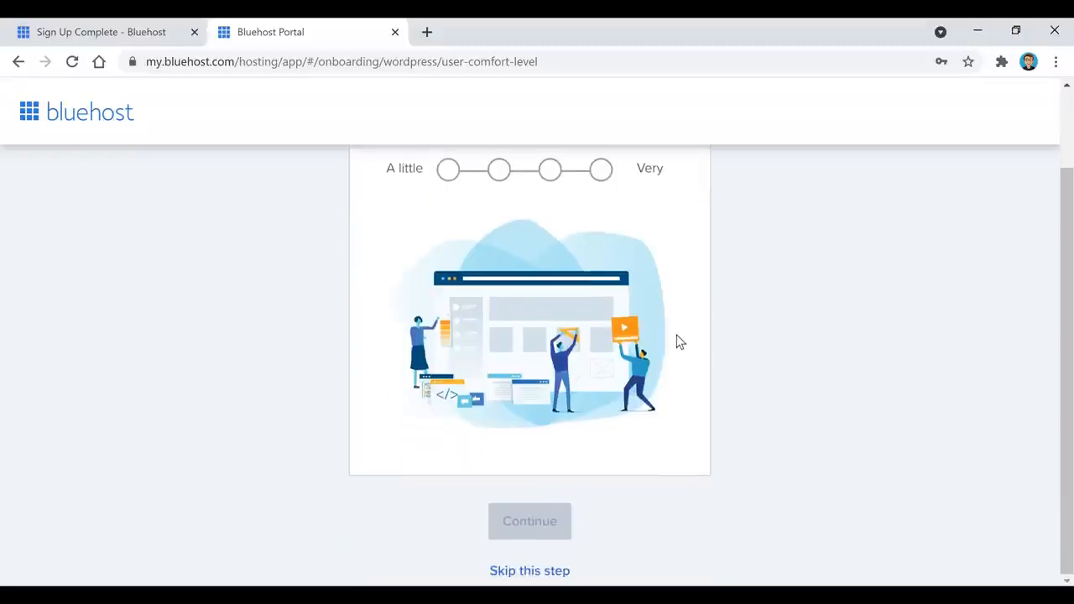
left_click(551, 571)
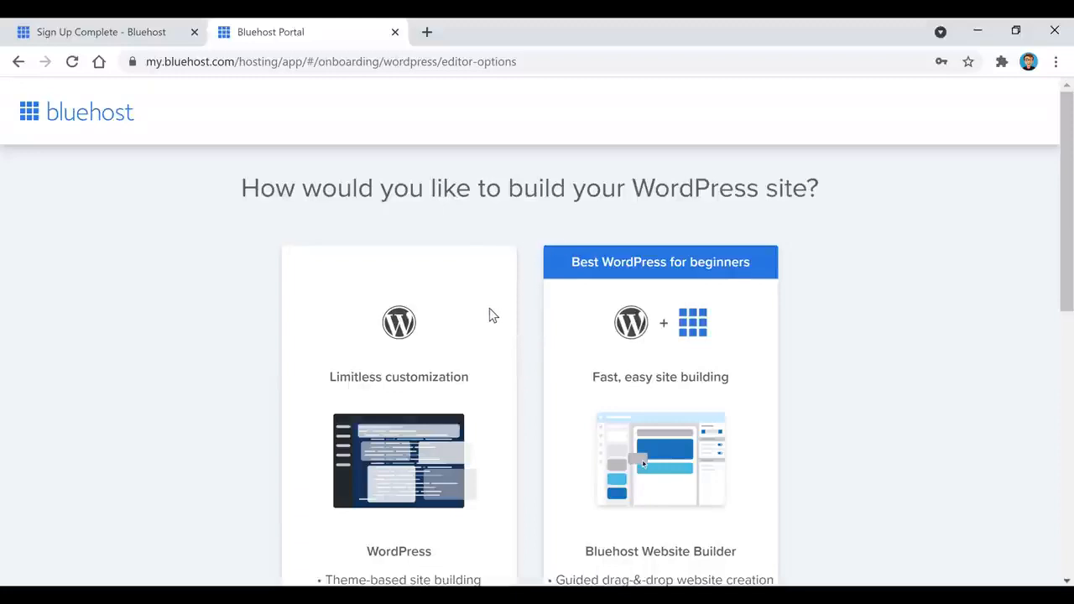
- Choose WordPress with limitless customization as the way to build the site and skip the site type and audience questions
scroll(491, 314, "down", 2)
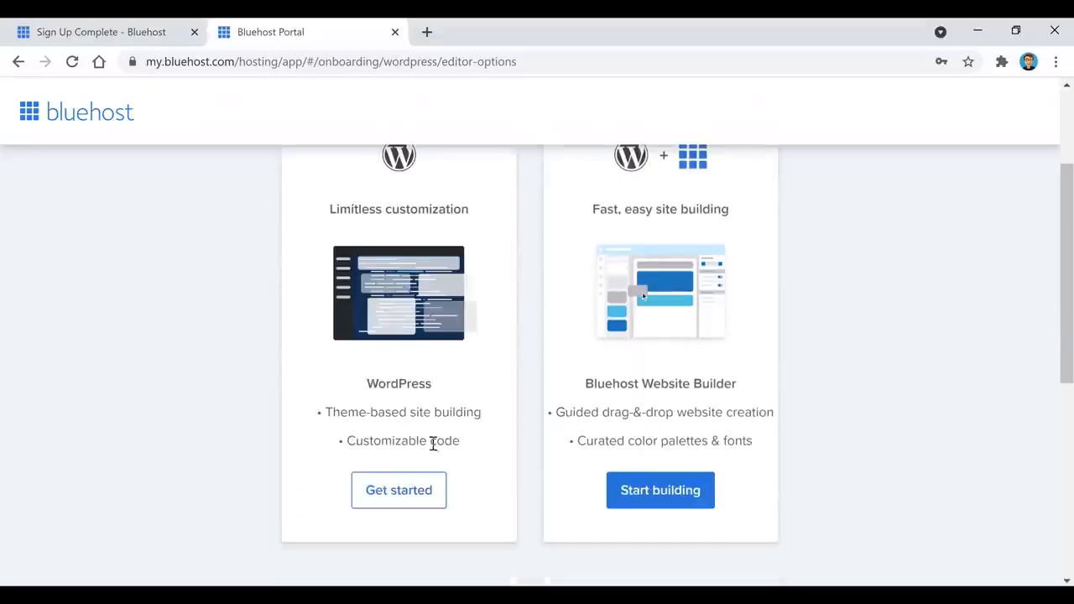
left_click(397, 504)
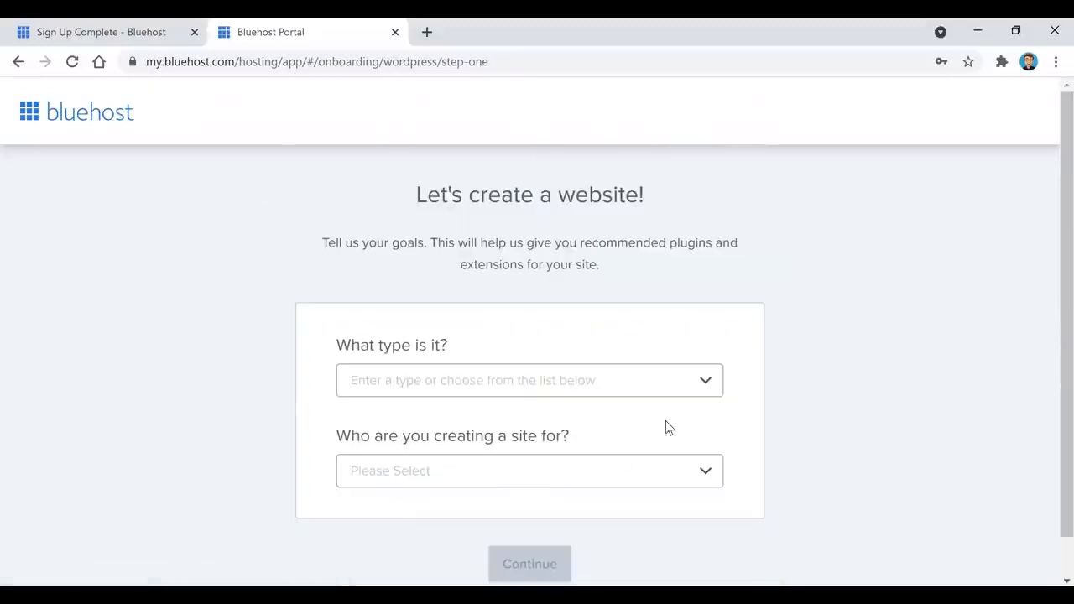
scroll(792, 369, "down", 1)
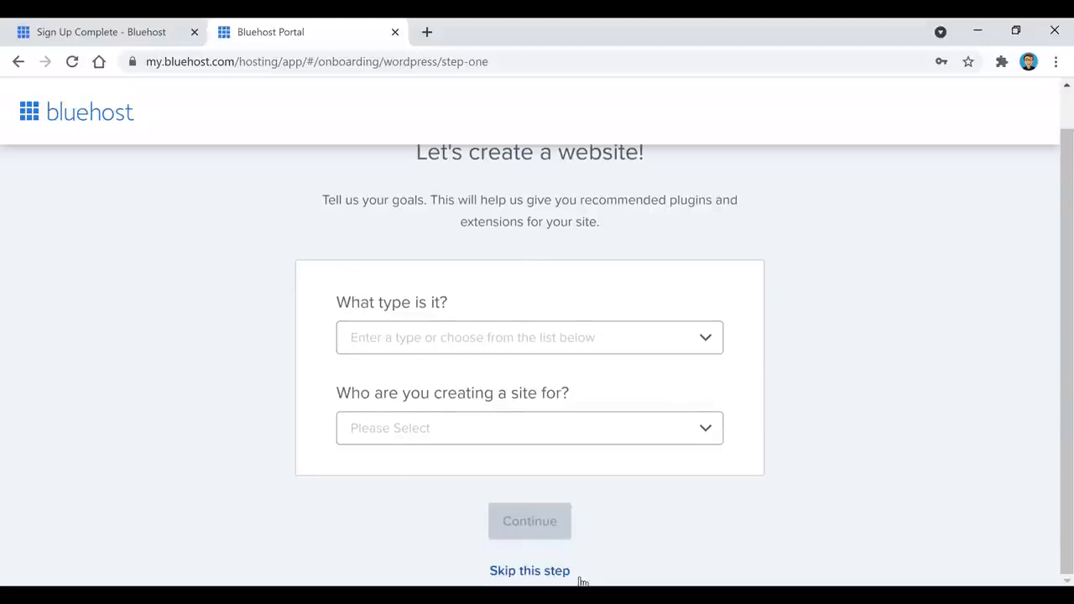
left_click(529, 571)
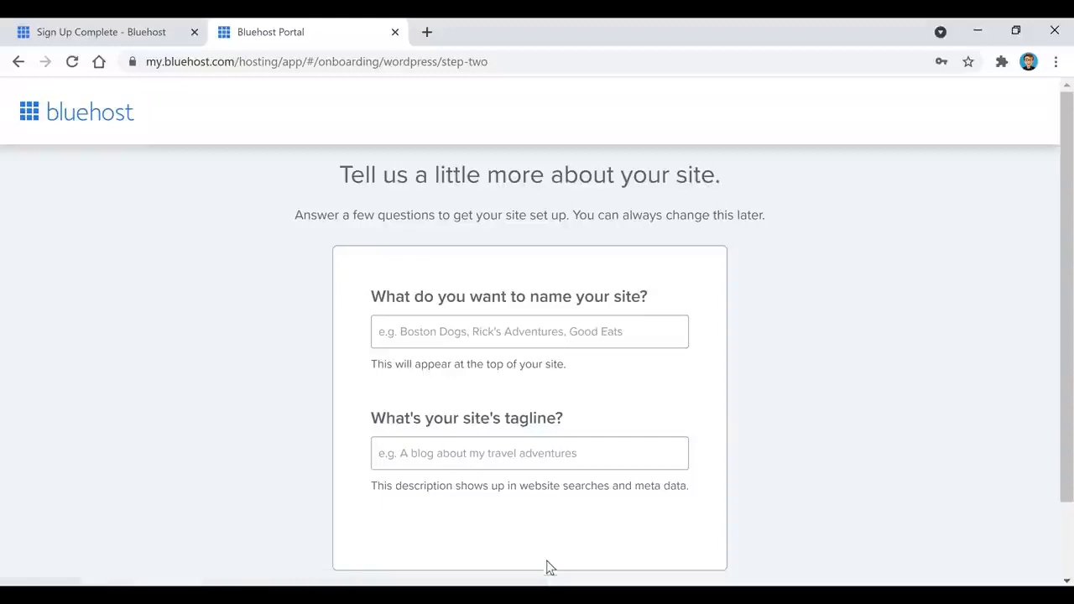
- Skip the site name and tagline questions and the theme selection
scroll(758, 351, "down", 2)
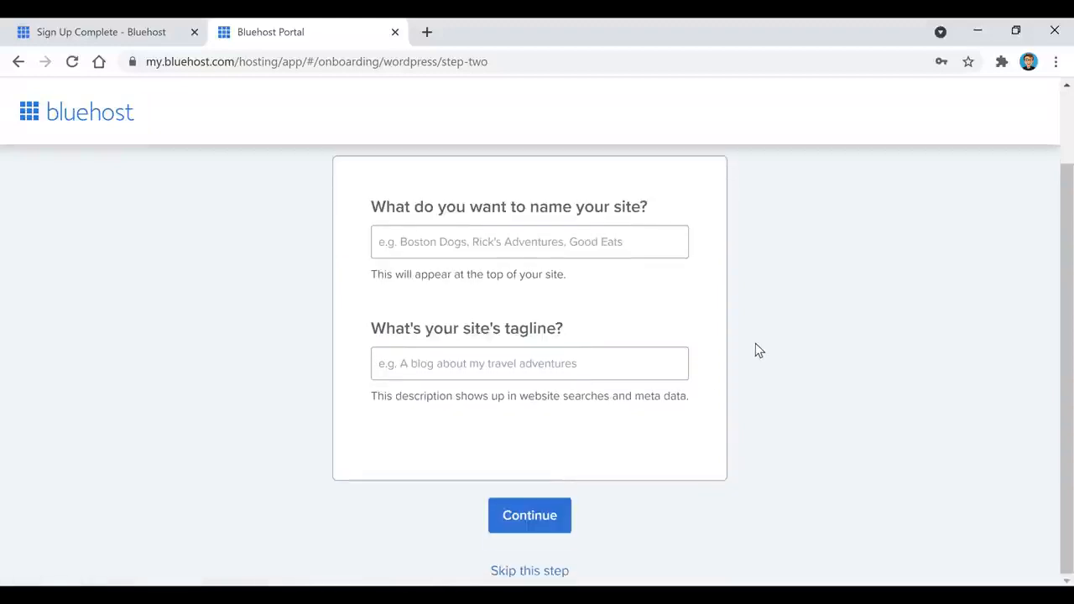
left_click(544, 575)
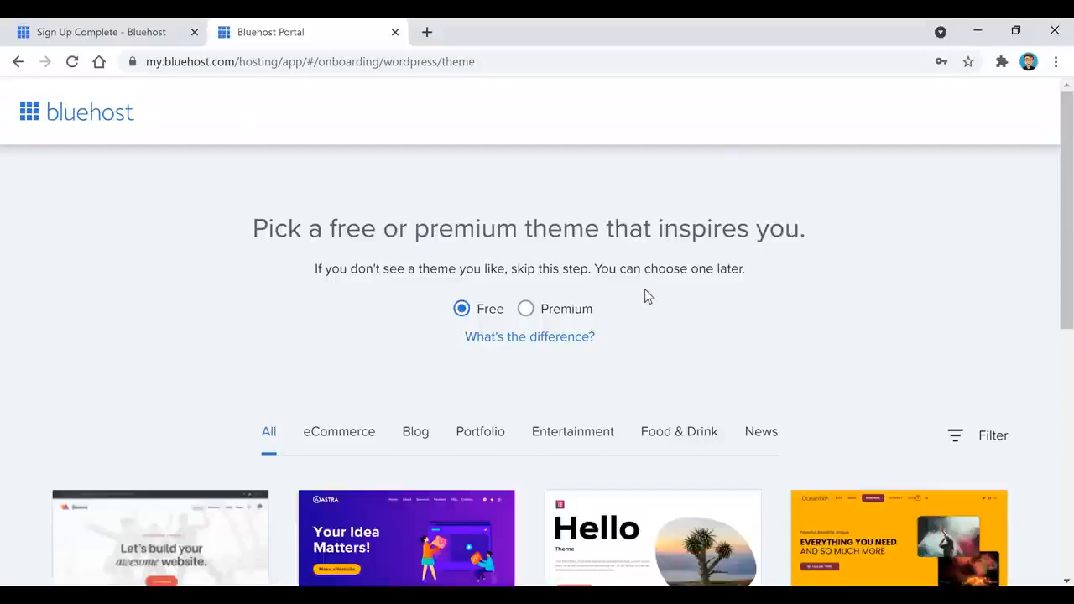
scroll(645, 290, "down", 4)
scroll(643, 290, "down", 3)
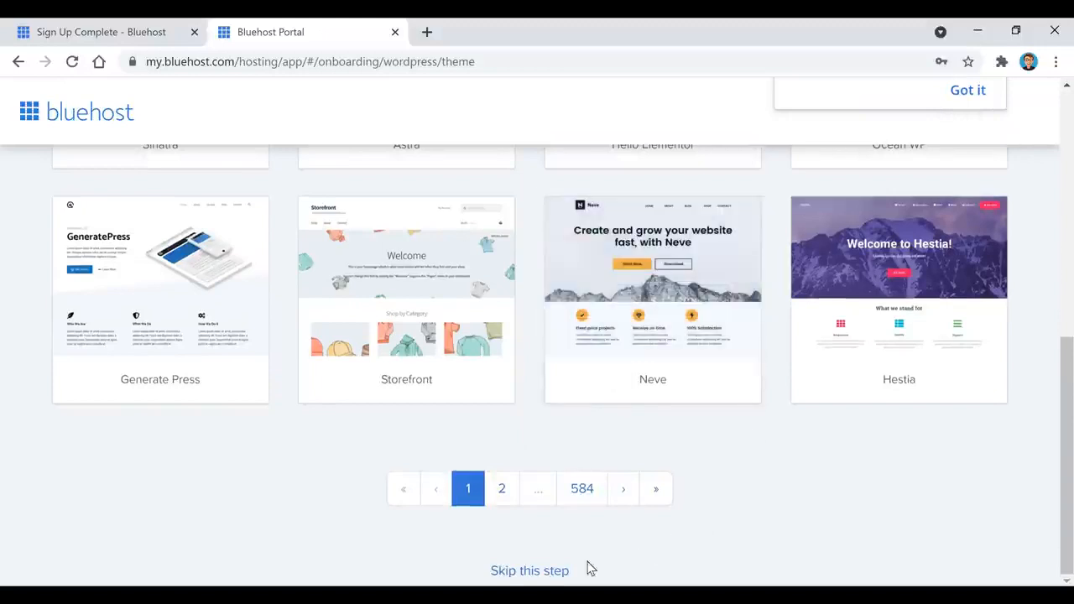
left_click(529, 572)
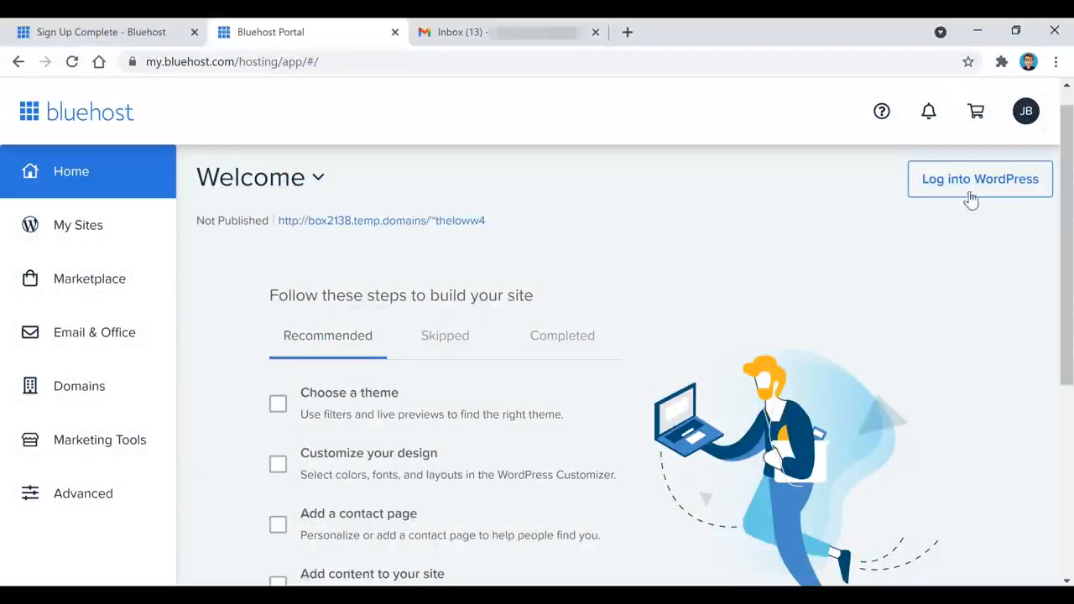
- Log into the new site's WordPress admin from the hosting portal and close the Gmail inbox tab
left_click(977, 191)
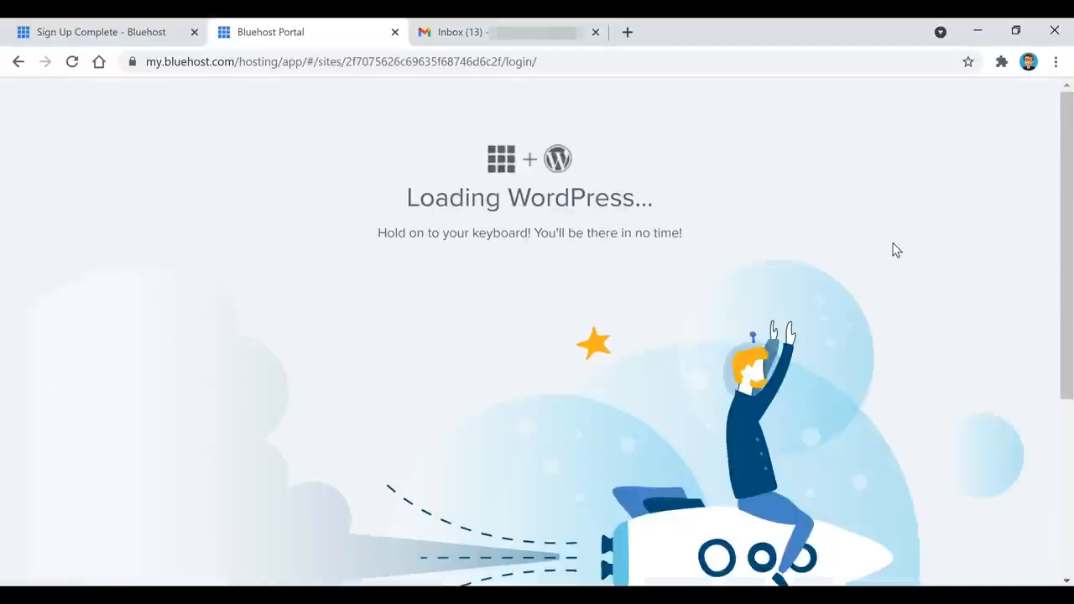
left_click(595, 32)
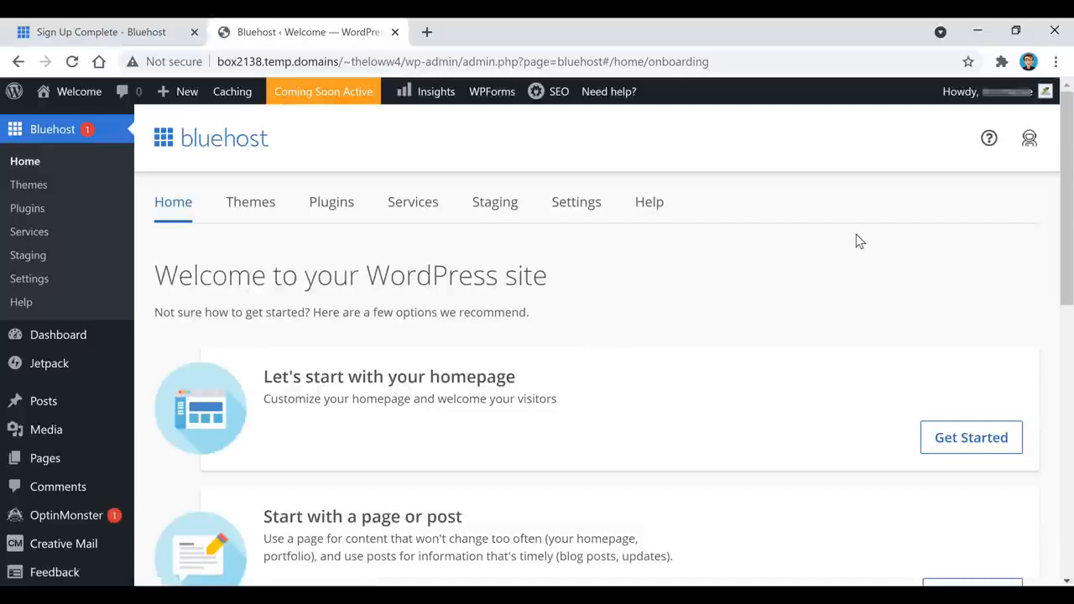
- Launch the WordPress site from its welcome page, removing the Coming Soon status
left_click(329, 94)
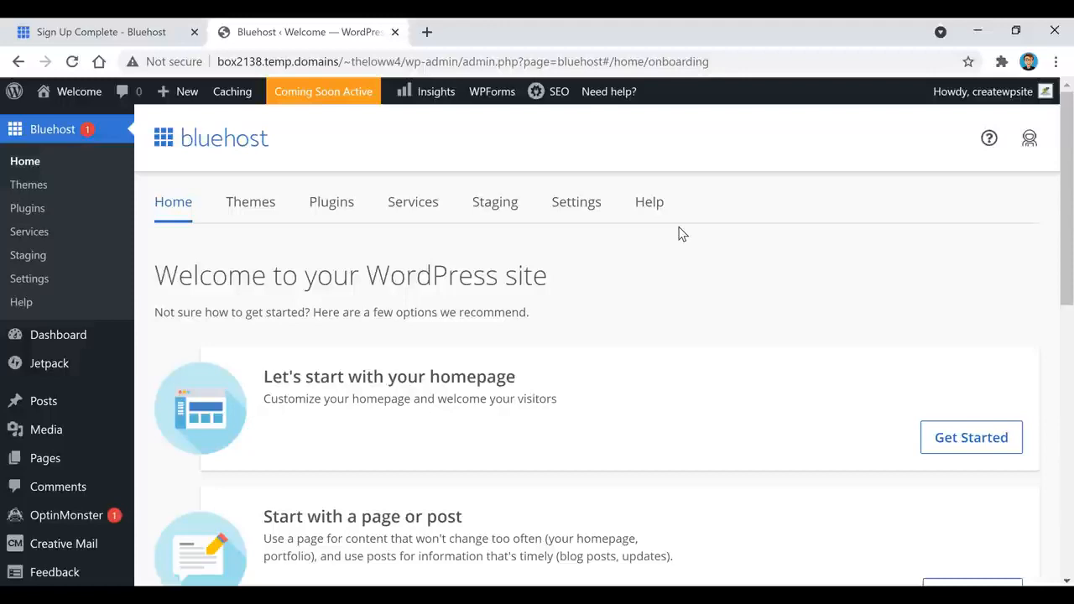
scroll(681, 244, "down", 3)
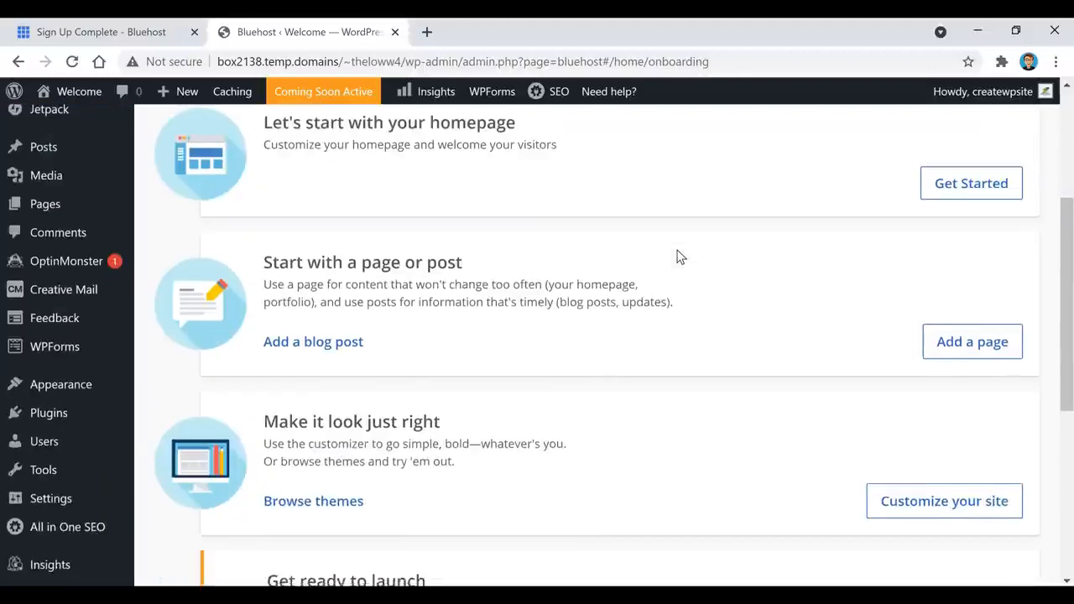
scroll(680, 256, "down", 5)
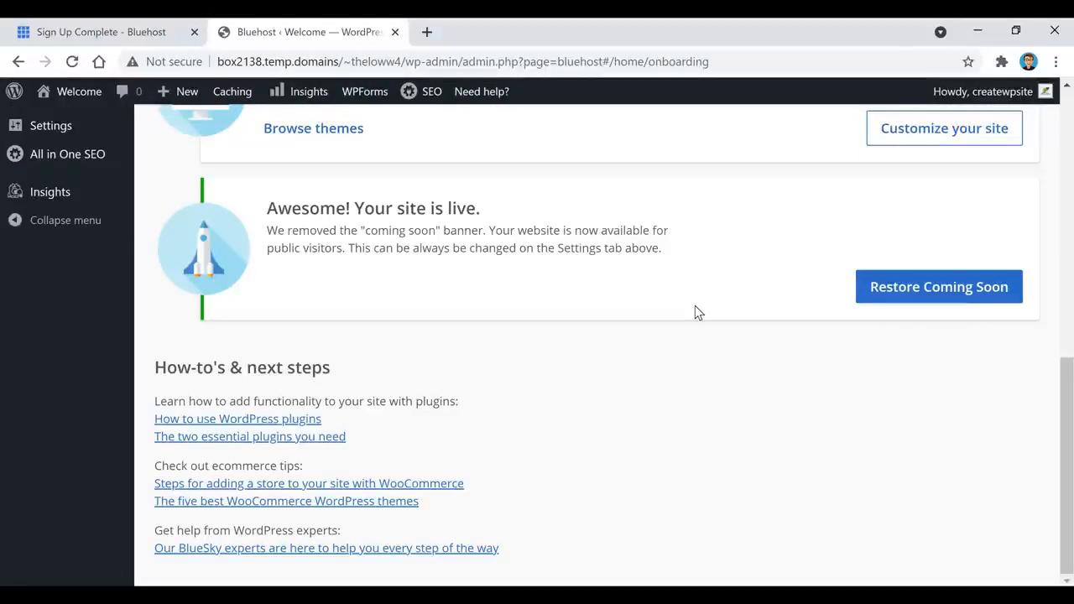
- Return to the start of the WordPress welcome page and reload it
scroll(676, 402, "up", 5)
scroll(676, 402, "up", 2)
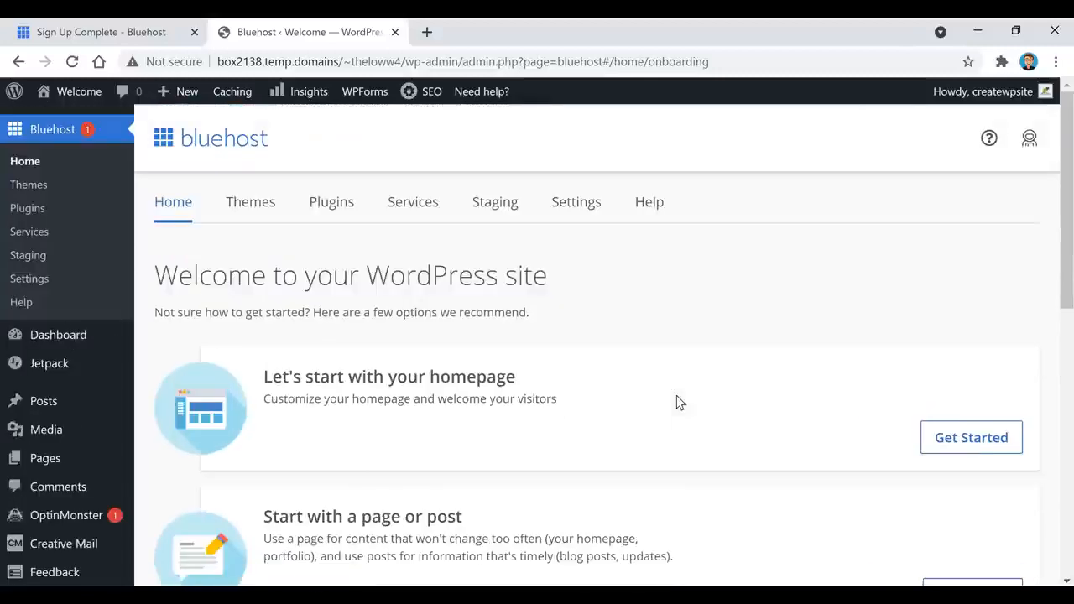
left_click(72, 61)
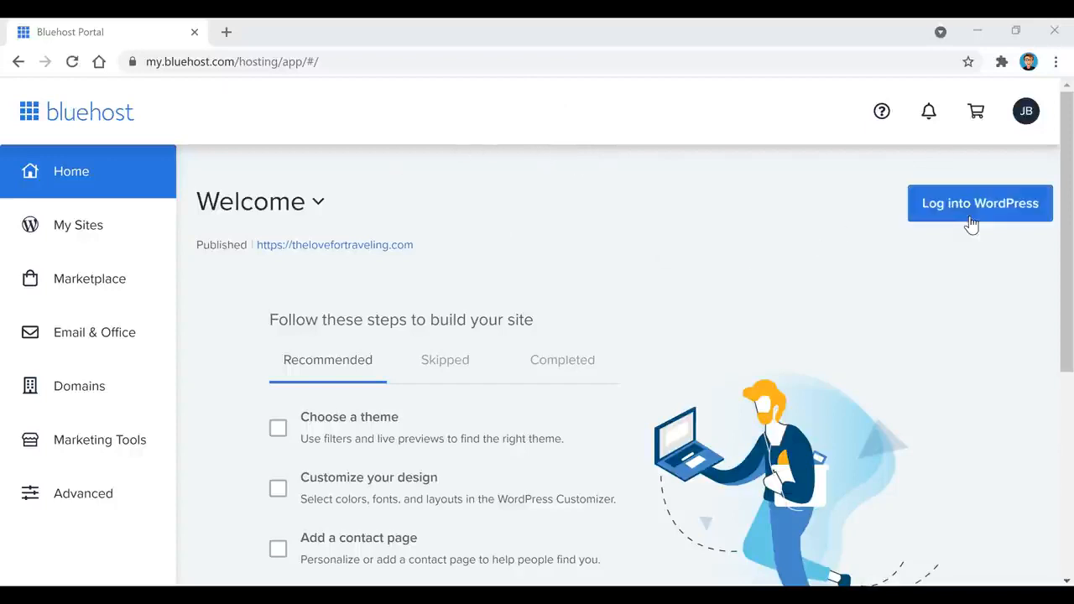
- Open the management page for thelovefortraveling.com from the hosting portal's site list and log in to its WordPress admin
left_click(99, 224)
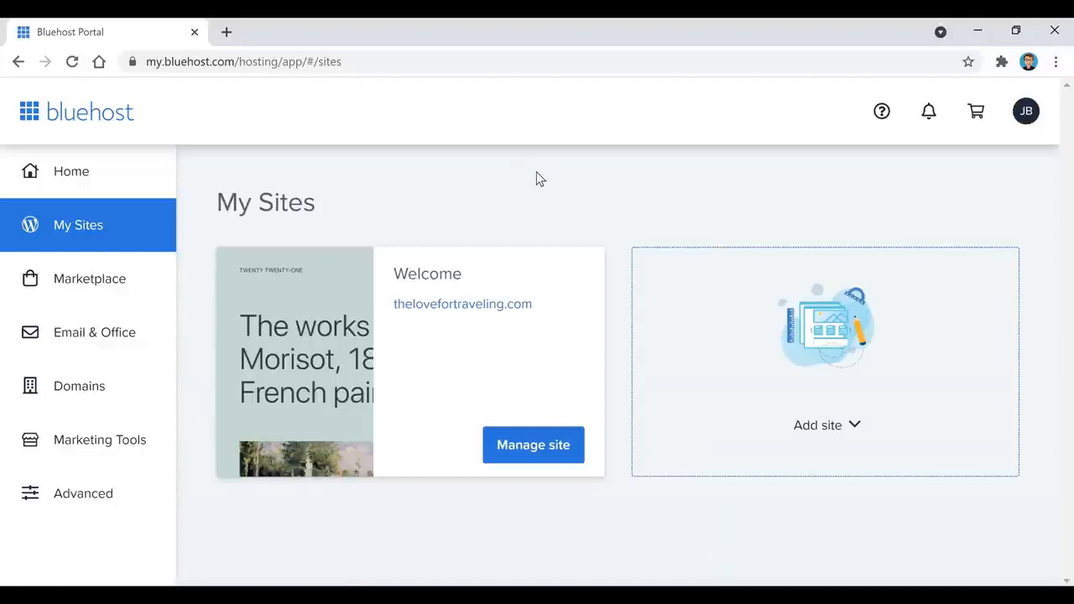
left_click(537, 458)
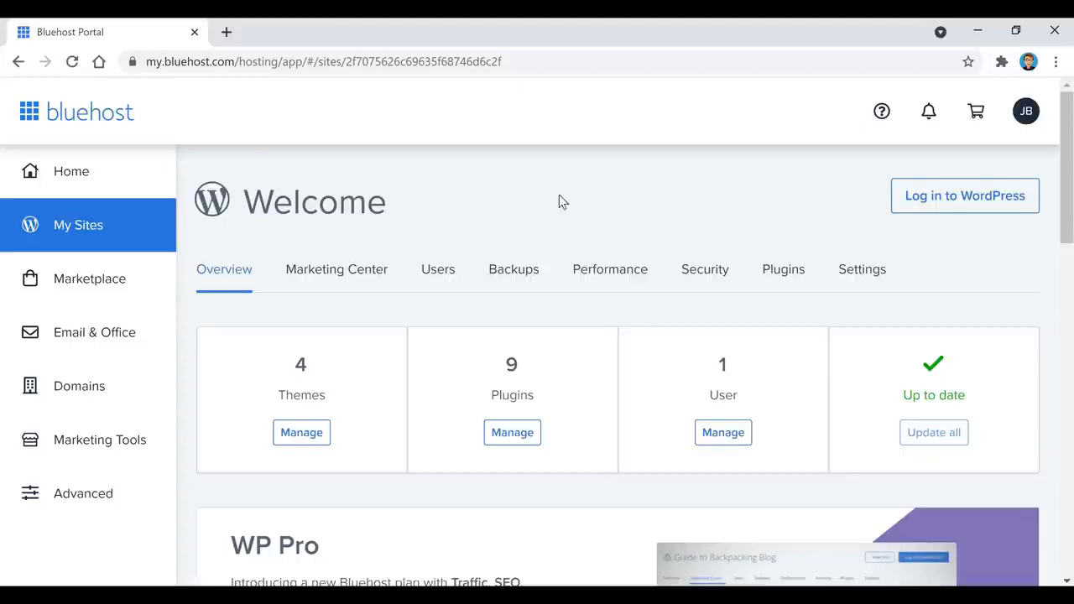
left_click(978, 210)
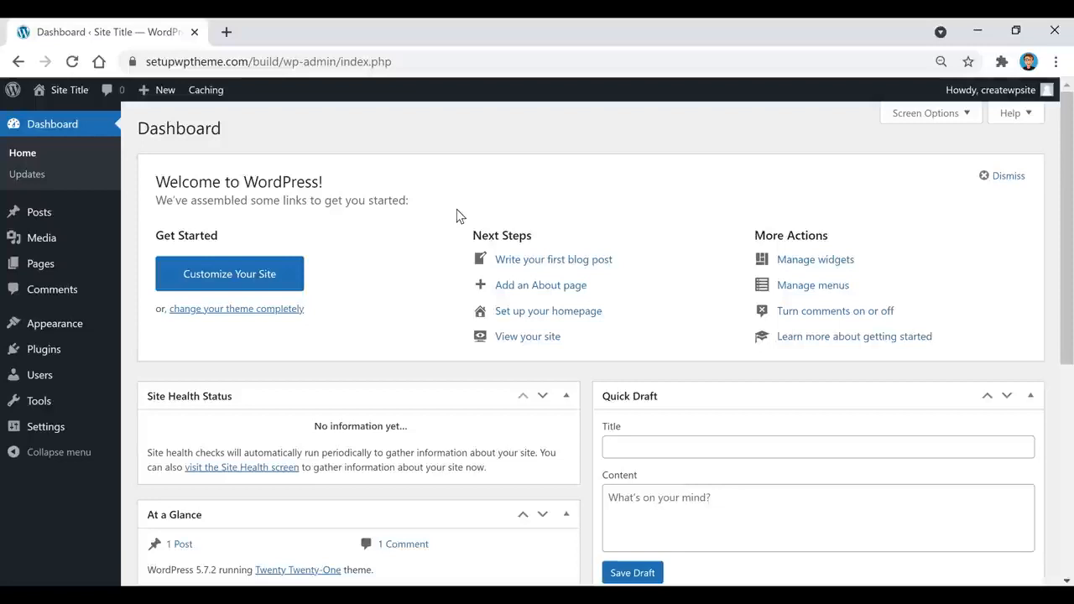
- Open WordPress's general settings and clear the default site title and tagline
mouse_move(33, 434)
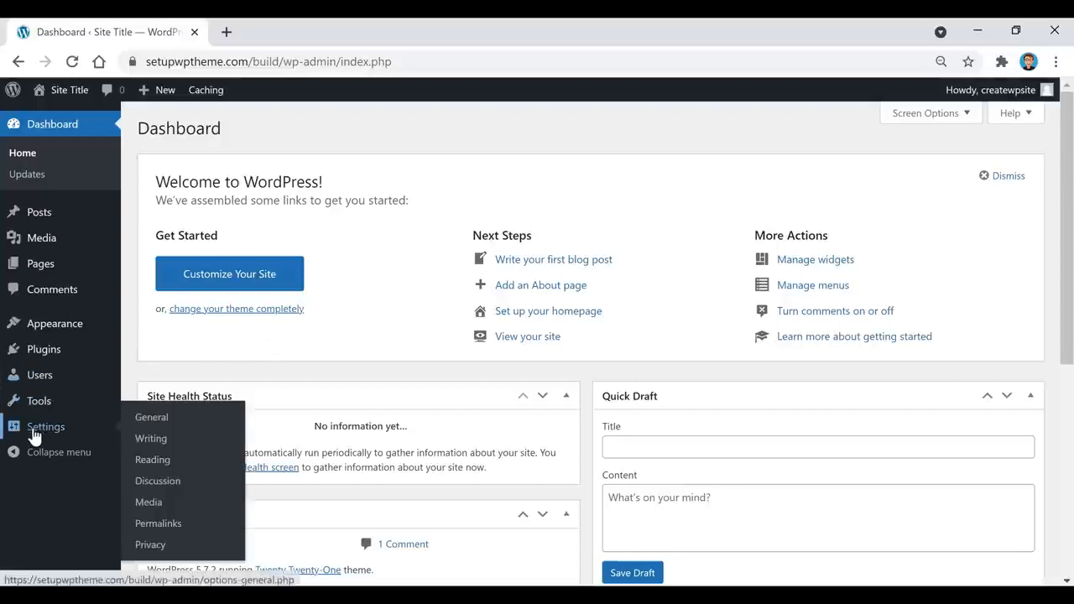
left_click(159, 429)
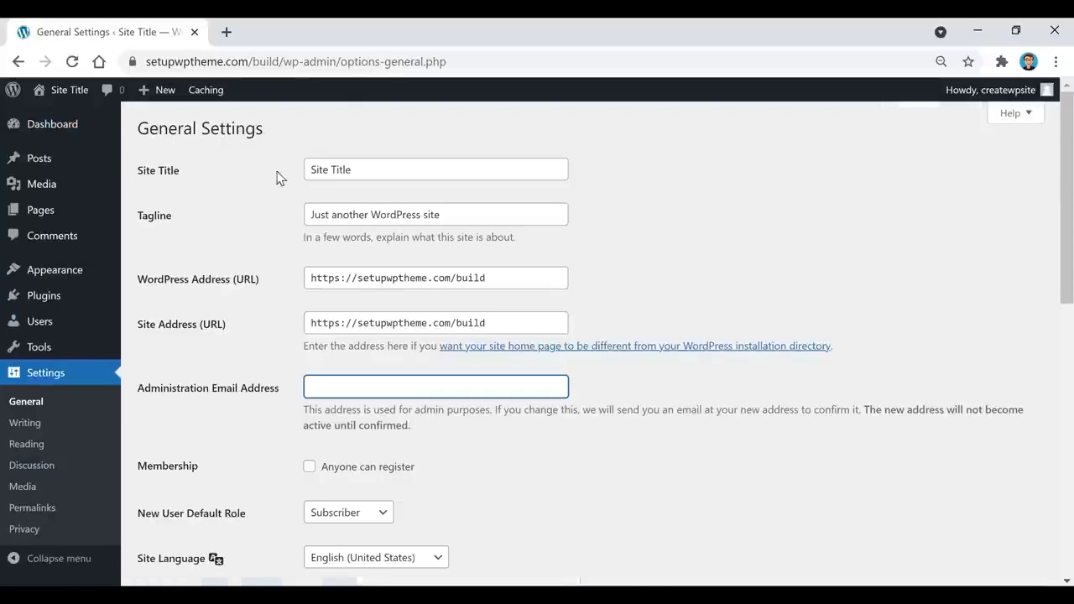
left_click_drag(417, 171, 287, 170)
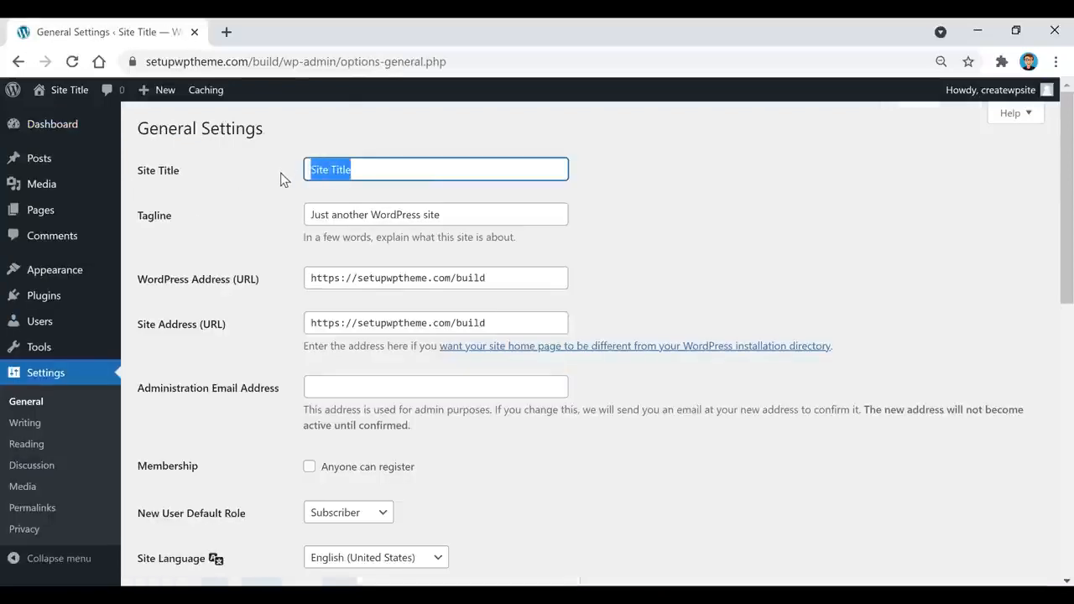
key("BackSpace")
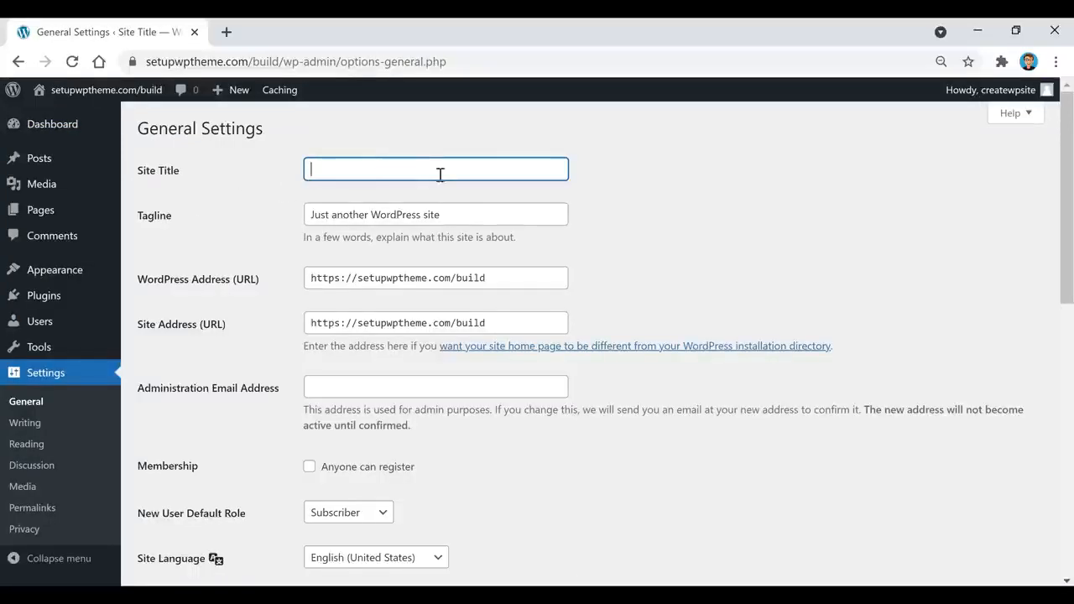
triple_click(506, 224)
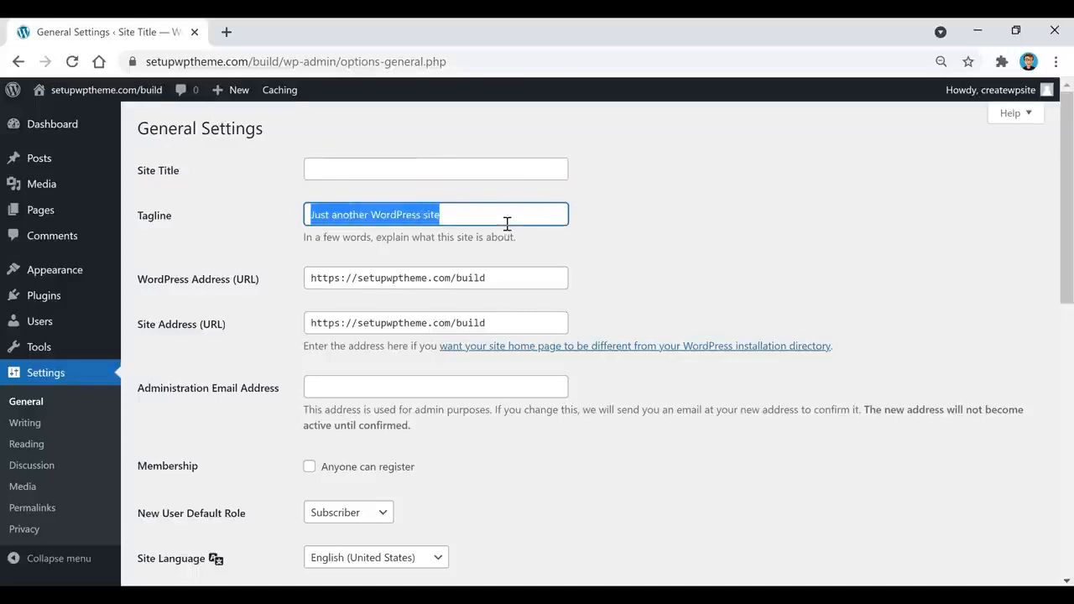
key("BackSpace")
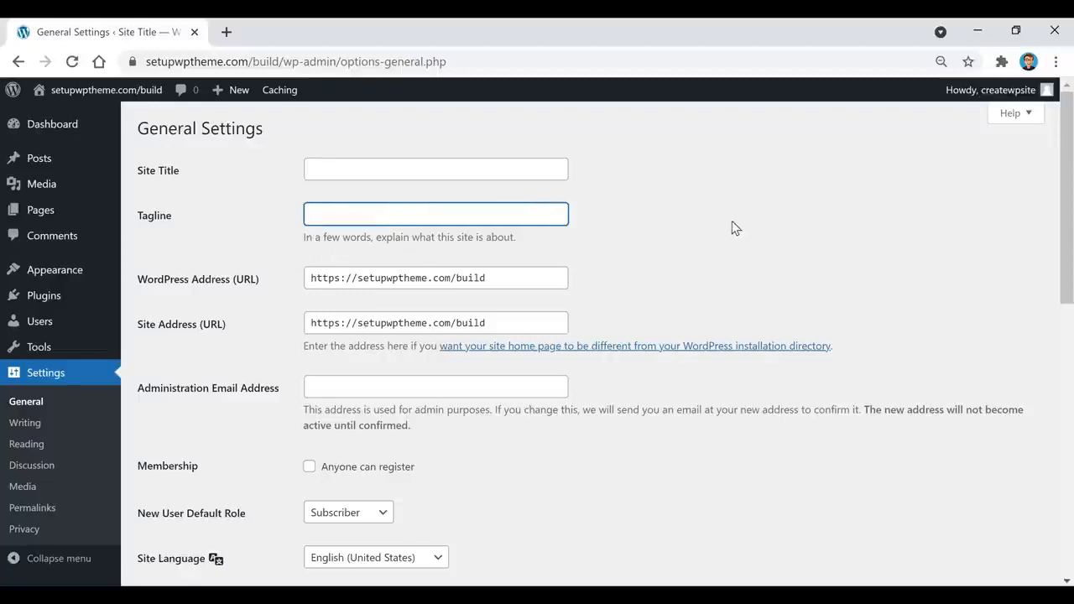
left_click(617, 178)
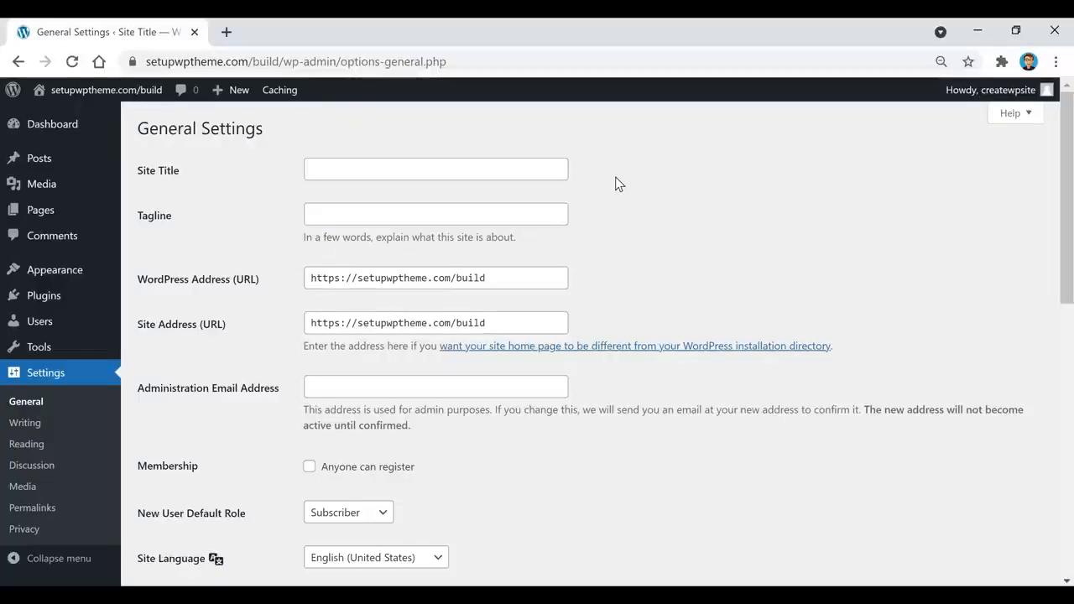
- Enter "One Mile At A Time" as the site title
left_click(492, 170)
type("One Mile A")
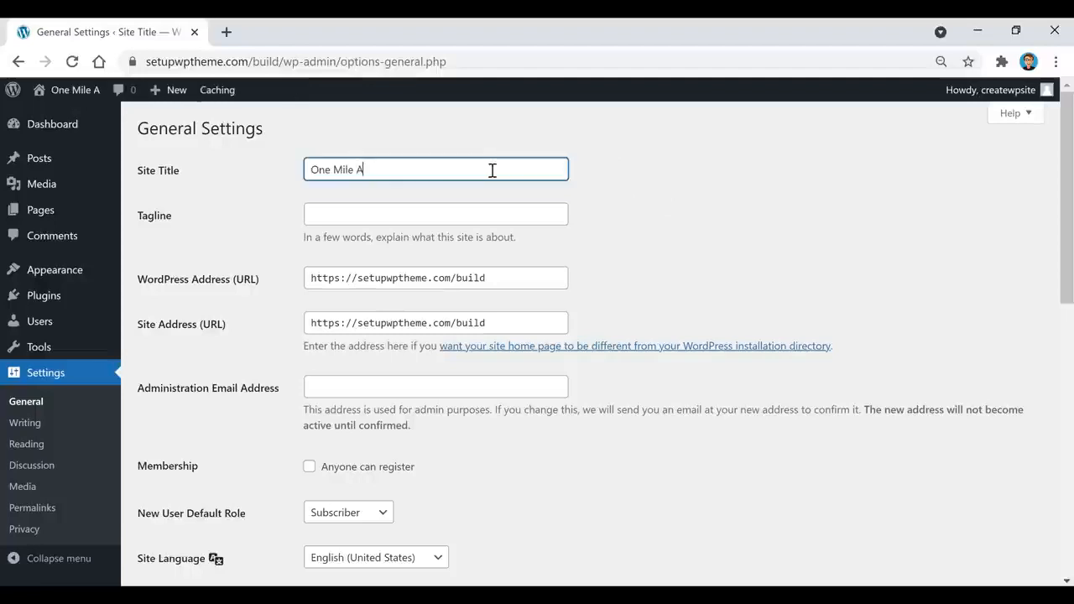
type("t A Time")
left_click(637, 163)
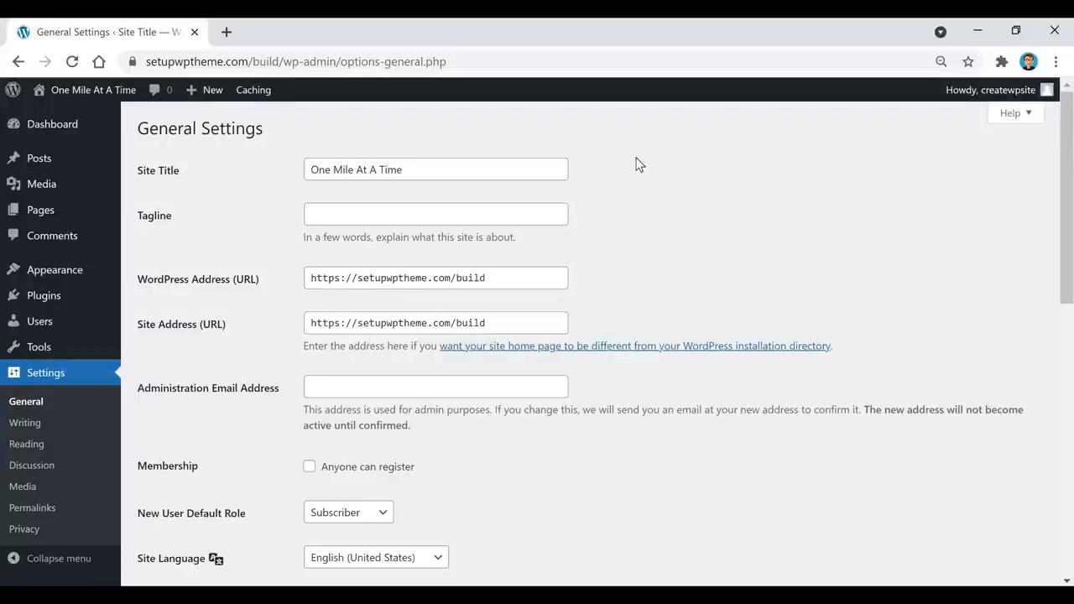
- Enter the tagline "I haven't been everywhere, but it's on my list", including its quotation marks, and save the general settings
left_click(527, 215)
type("\"I haven't been everywhere, but it's on my list")
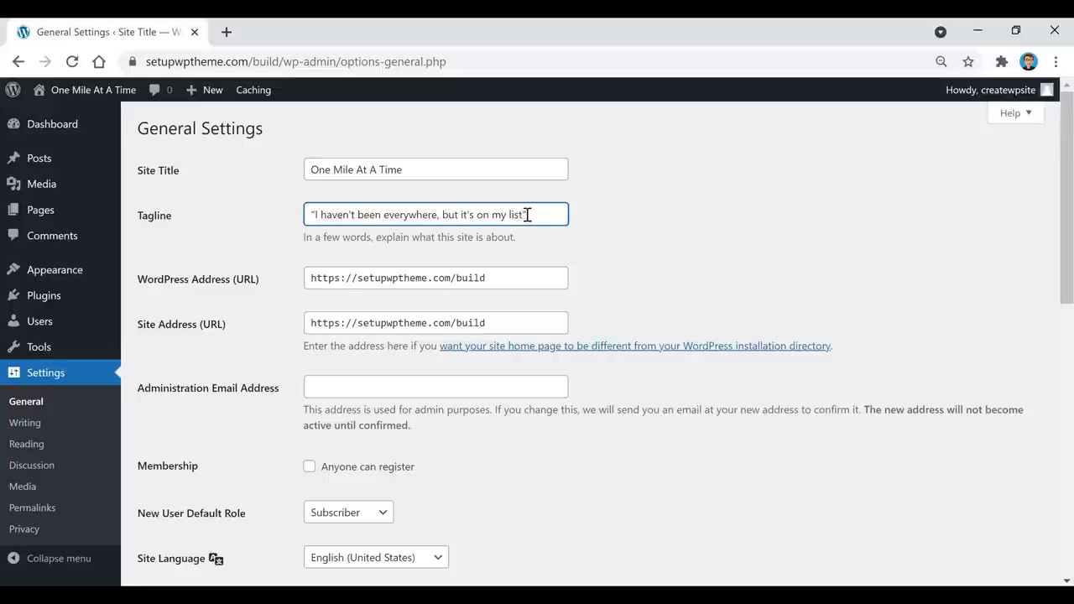
left_click(695, 216)
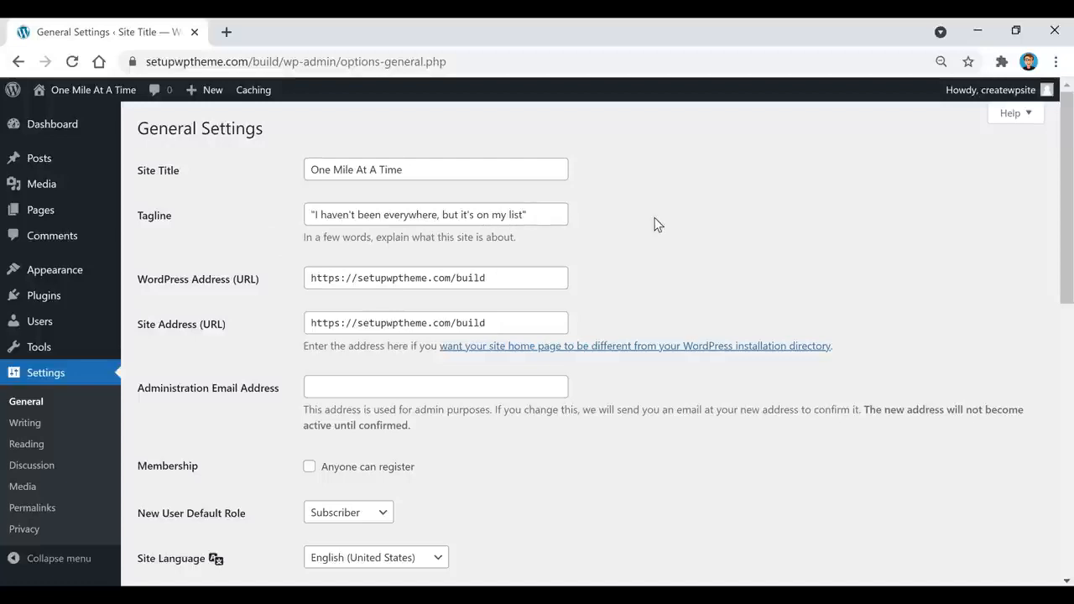
scroll(657, 224, "down", 7)
scroll(660, 226, "down", 1)
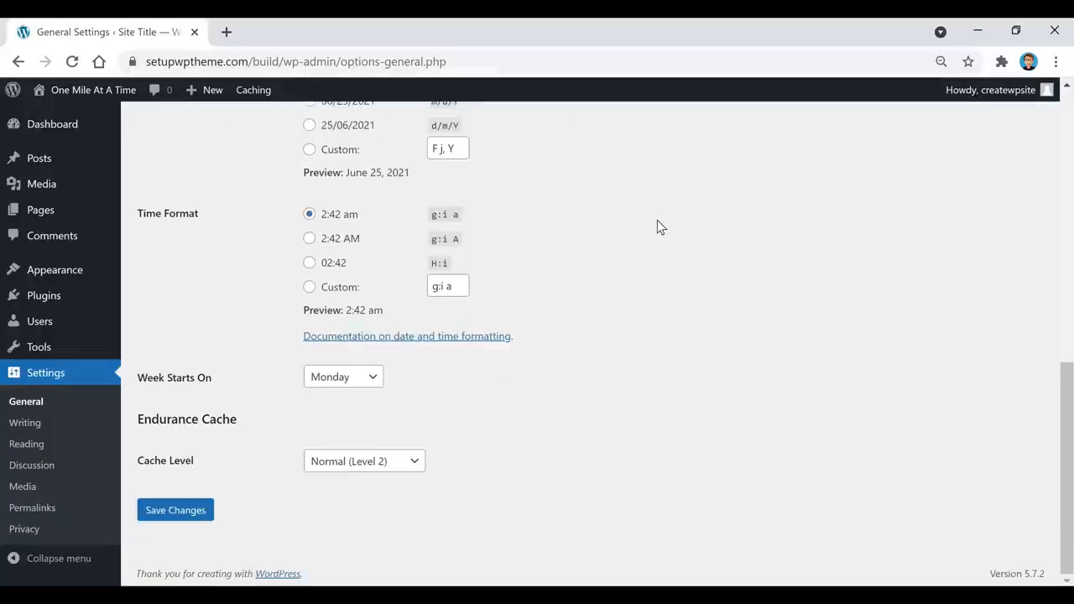
left_click(172, 520)
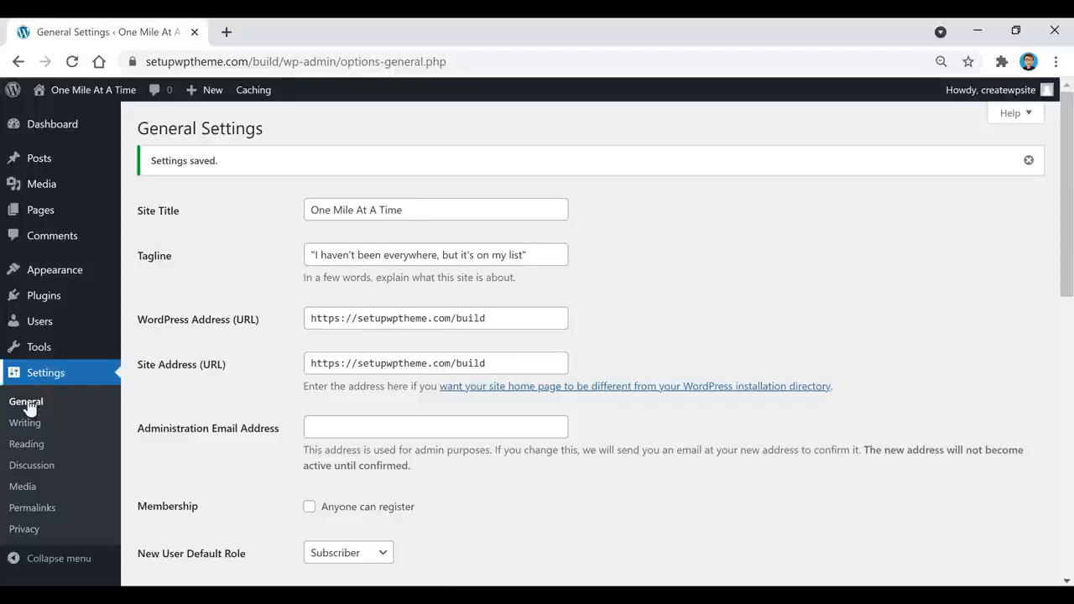
- Set the site's permalink structure to Post name and save the permalink settings
left_click(33, 508)
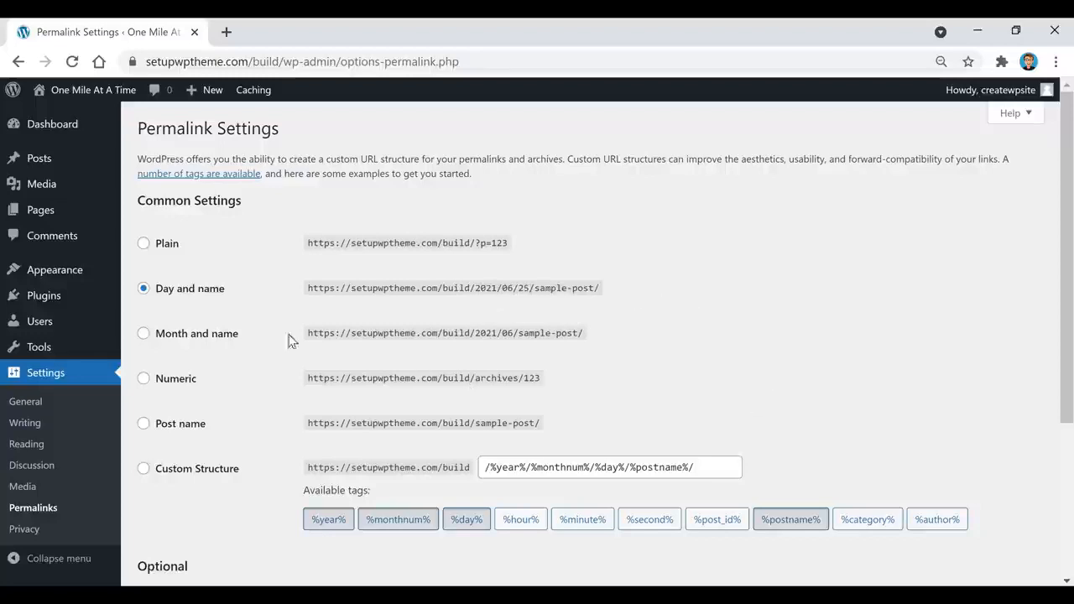
left_click(143, 428)
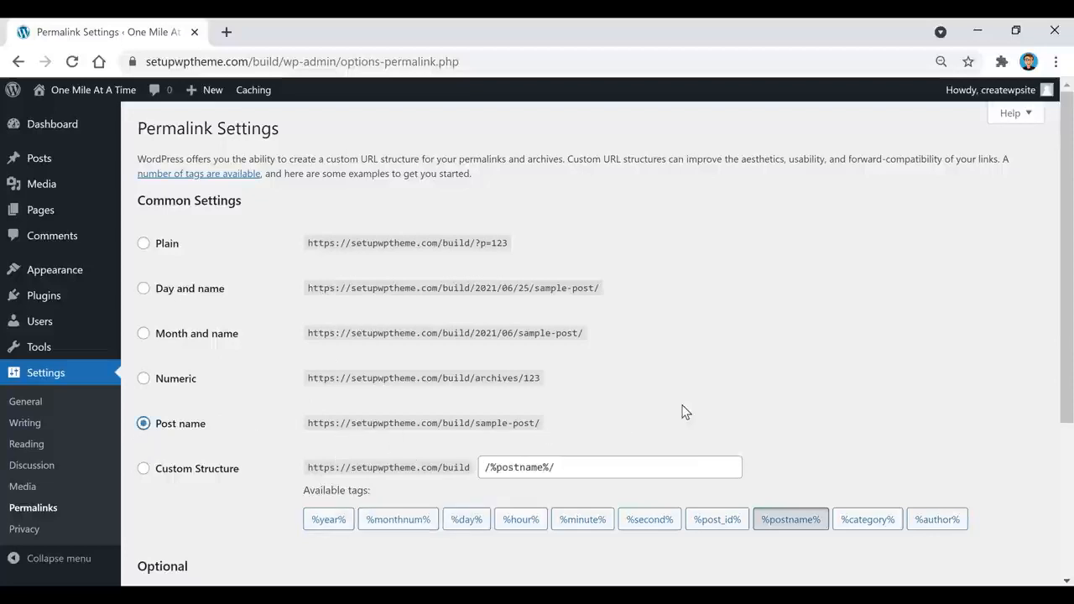
scroll(683, 412, "down", 3)
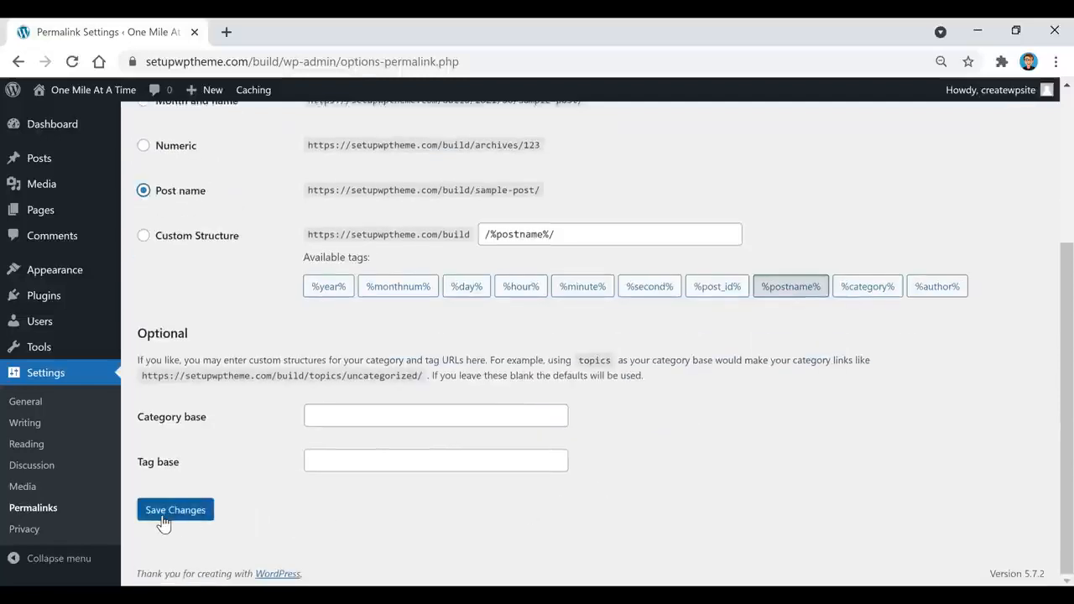
left_click(164, 522)
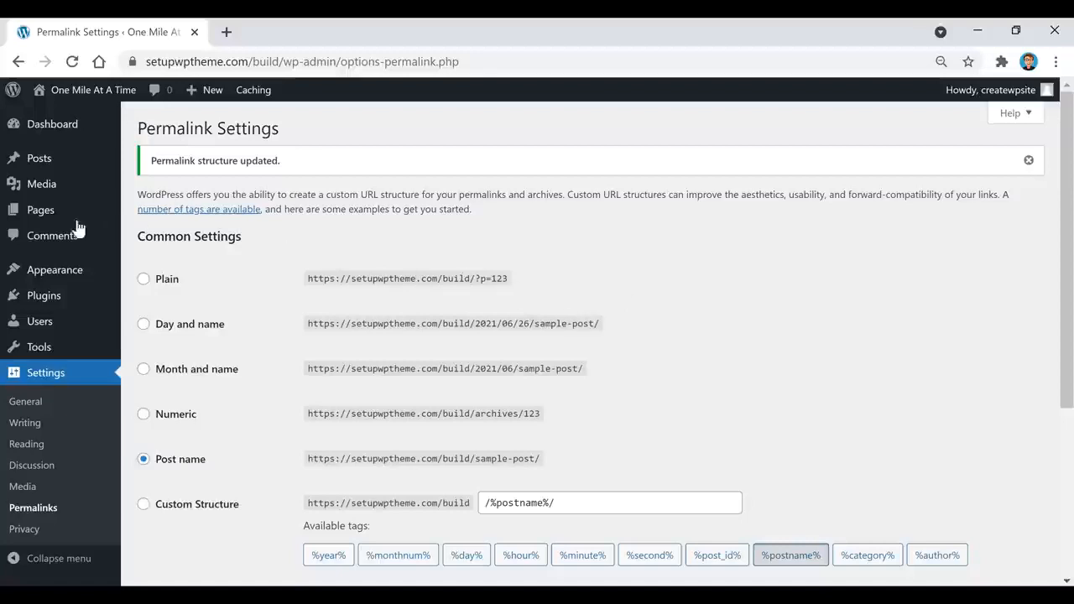
- Open the page for adding themes and browse the popular, latest and favorite listings and the feature filter options
mouse_move(33, 282)
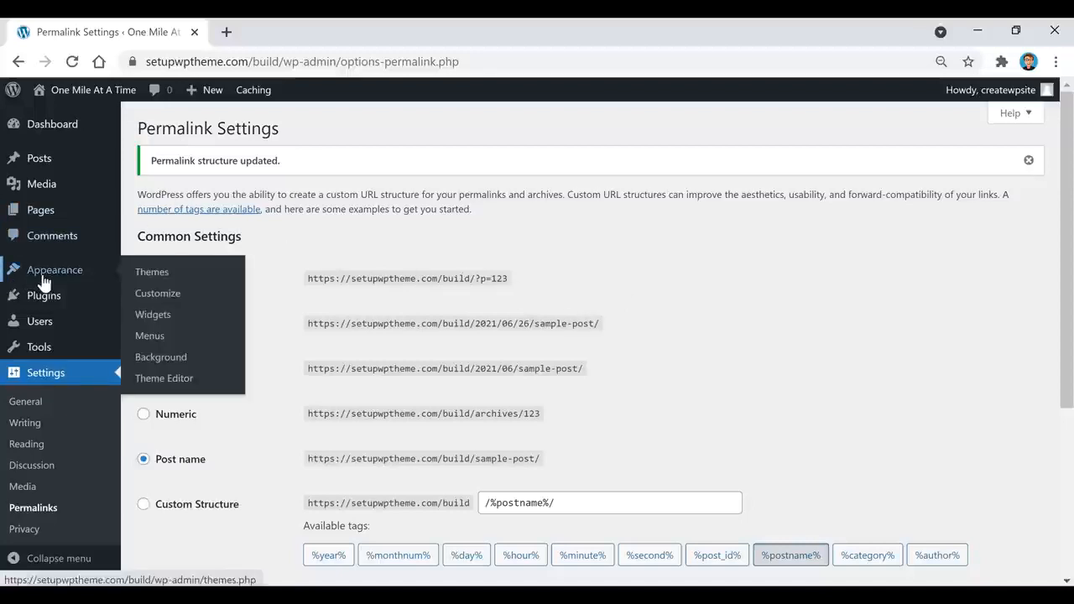
left_click(152, 278)
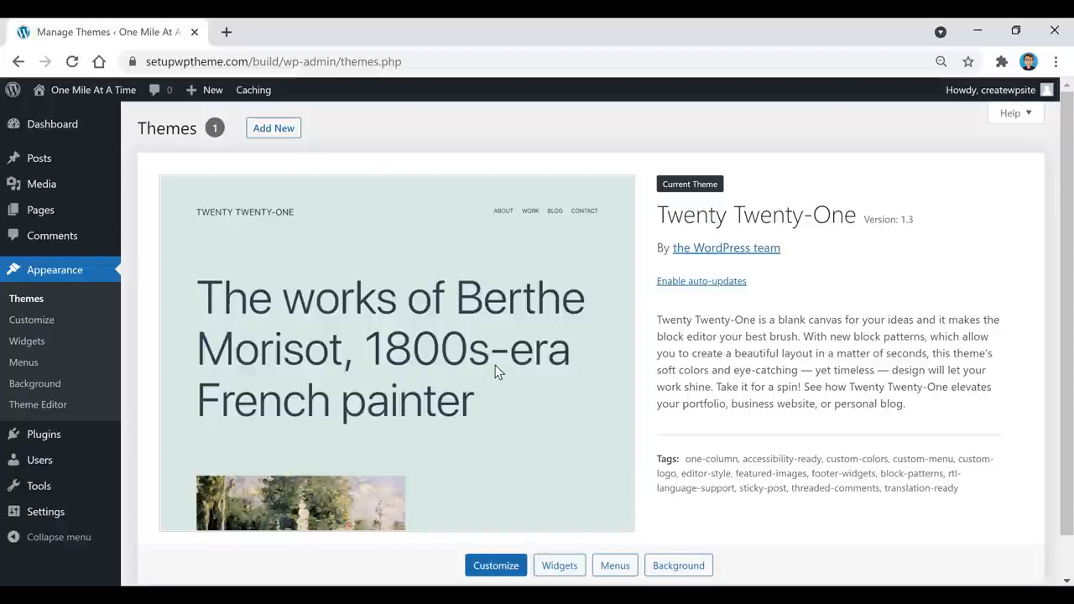
left_click(267, 134)
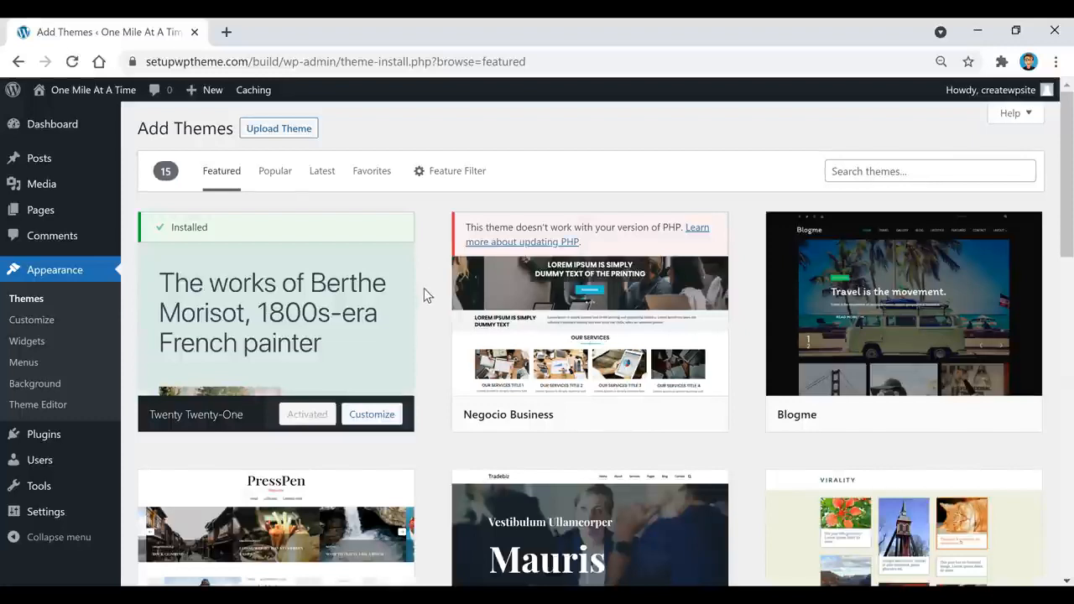
left_click(273, 176)
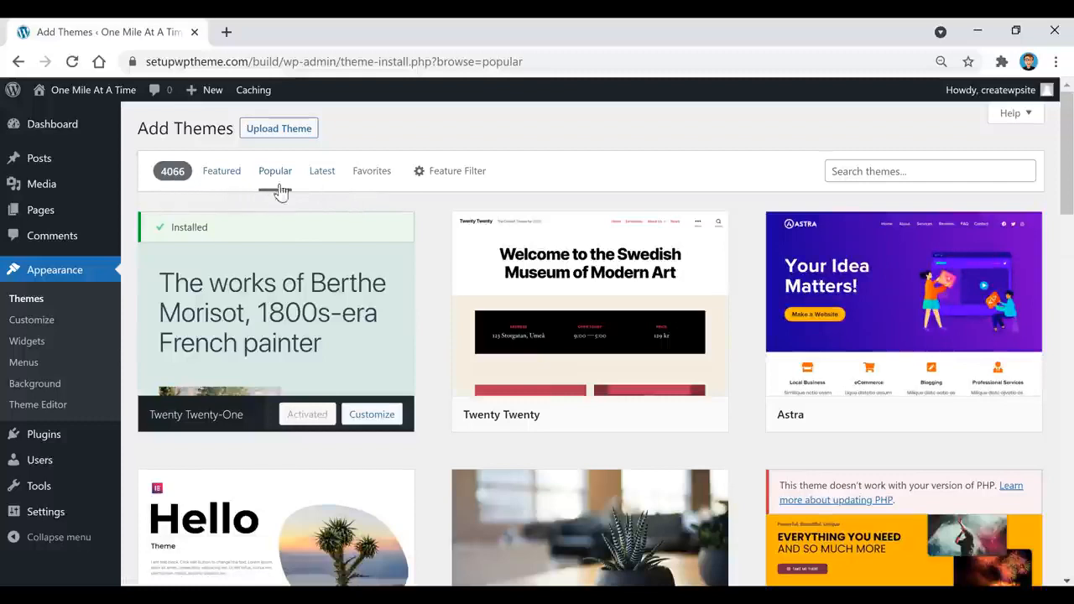
left_click(324, 172)
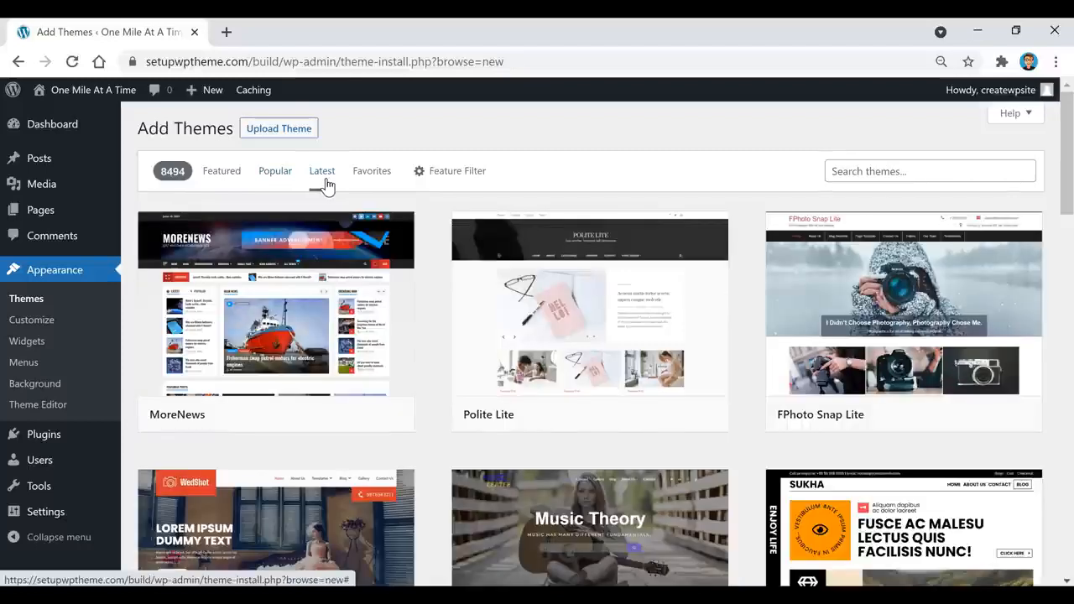
left_click(375, 178)
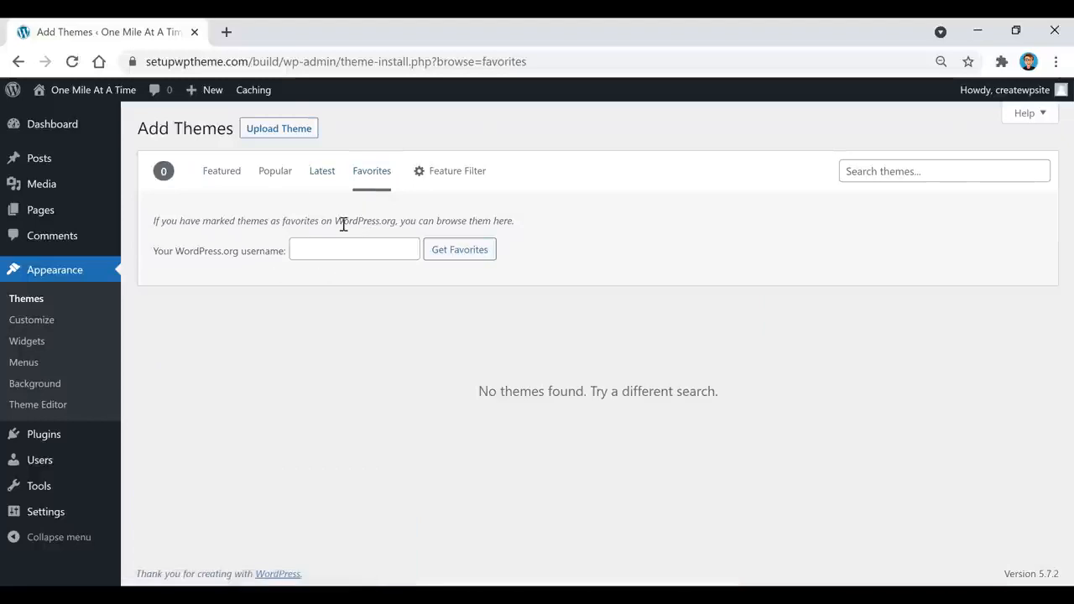
left_click(450, 178)
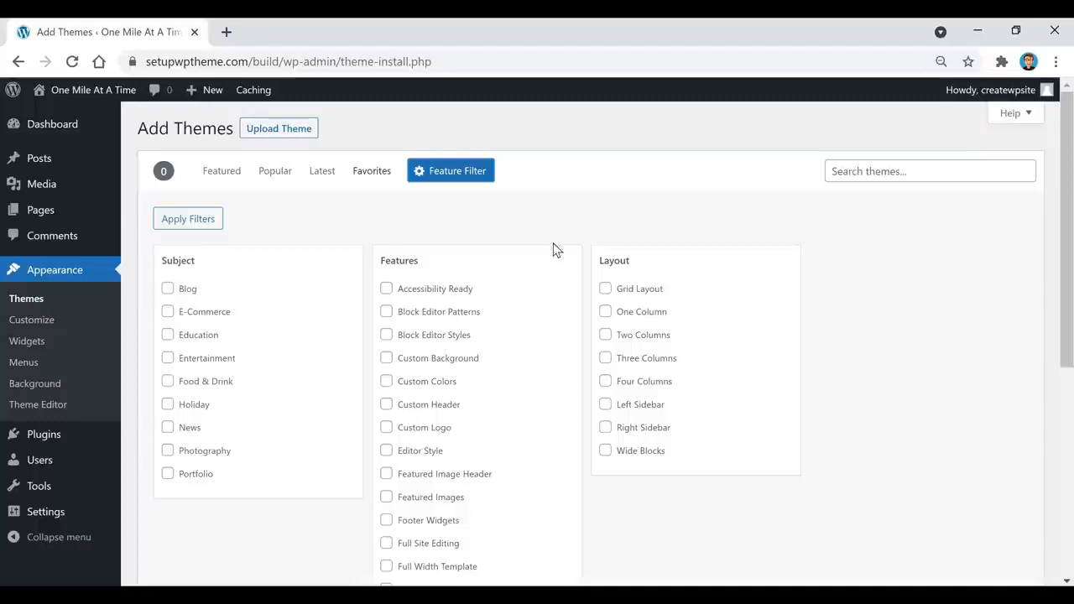
left_click(273, 175)
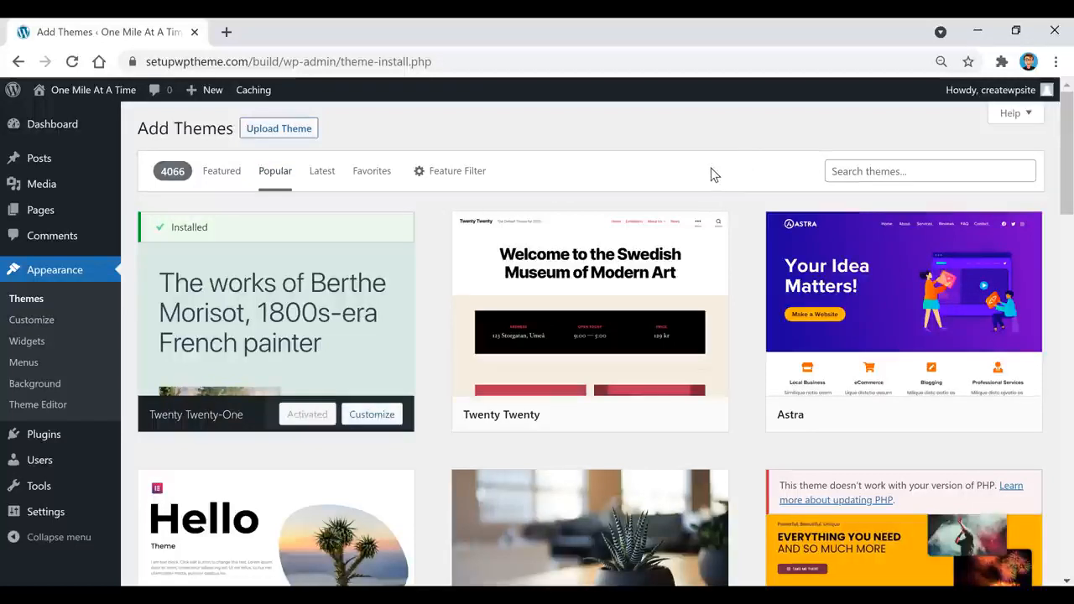
- Search the theme directory for "power blog", then install and activate the Power Blog theme
type("g")
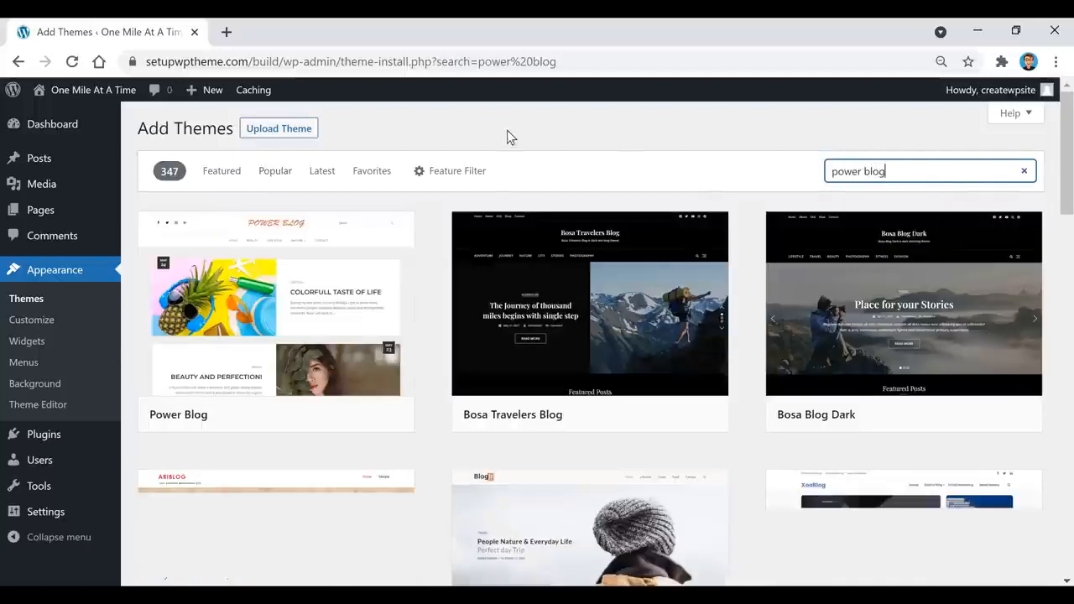
mouse_move(356, 389)
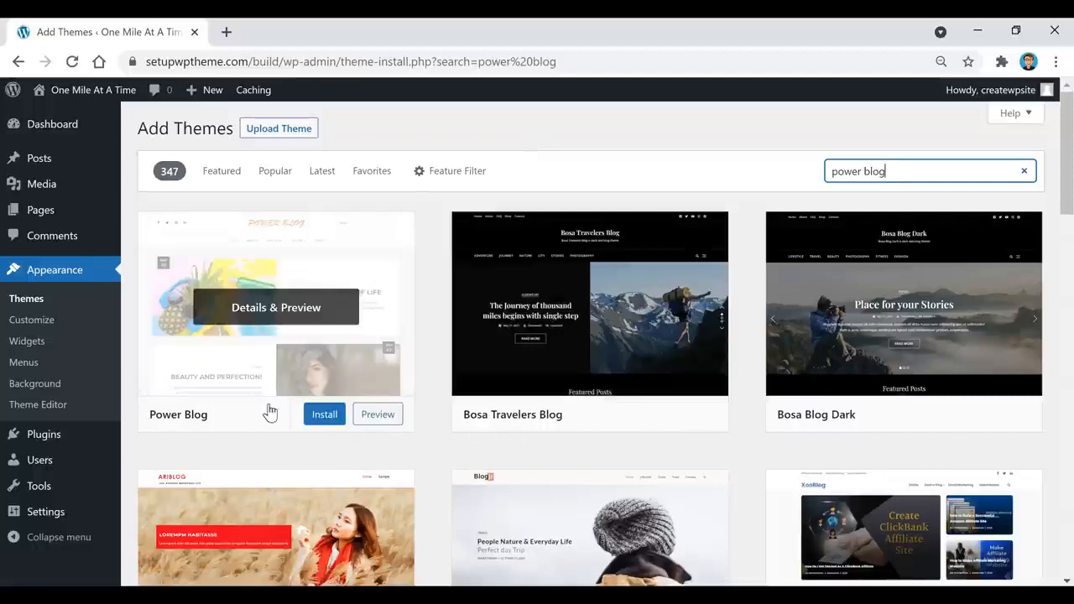
left_click(327, 417)
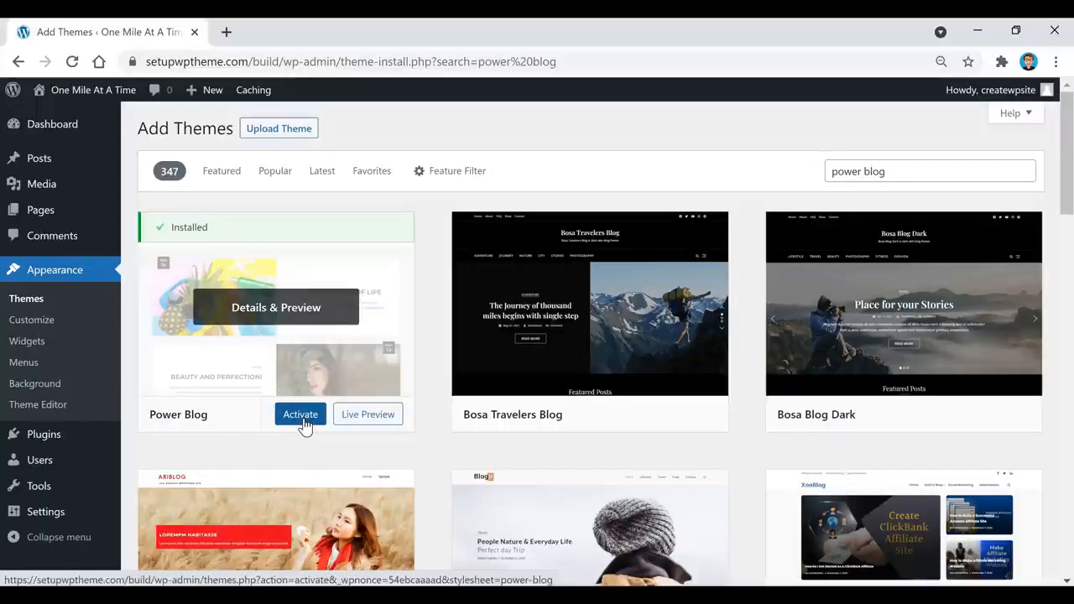
left_click(302, 414)
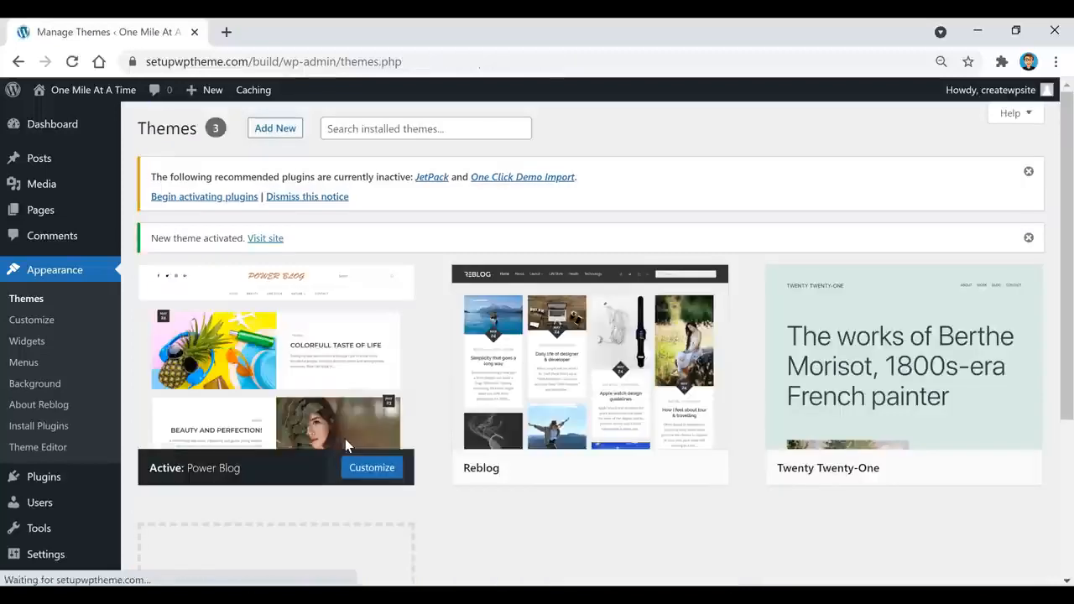
mouse_move(355, 444)
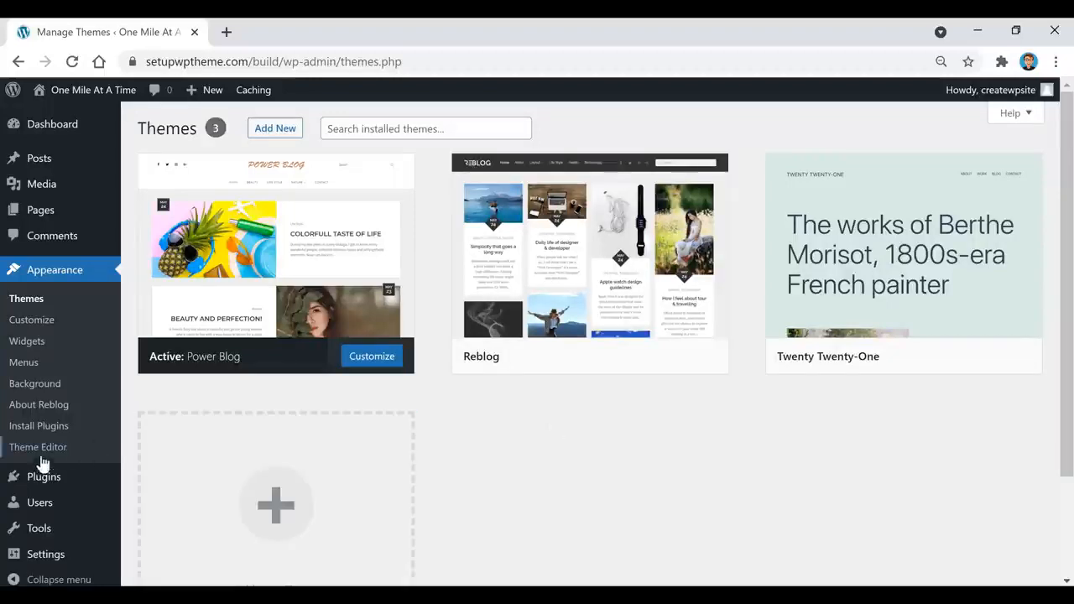
- Open the site's installed plugins list and go to the page for adding new plugins
mouse_move(37, 484)
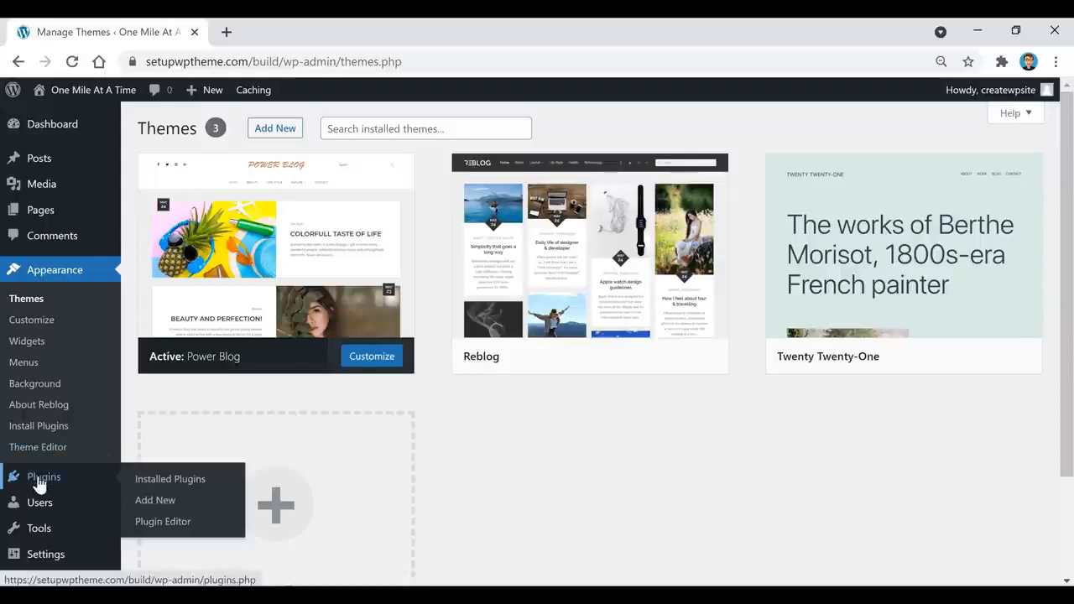
left_click(37, 484)
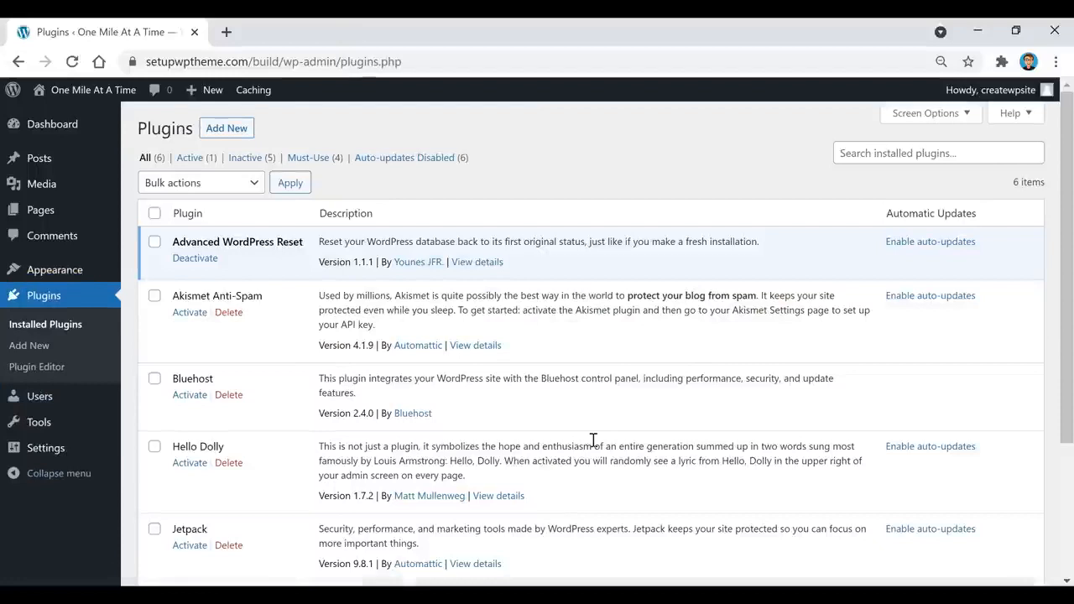
left_click(228, 130)
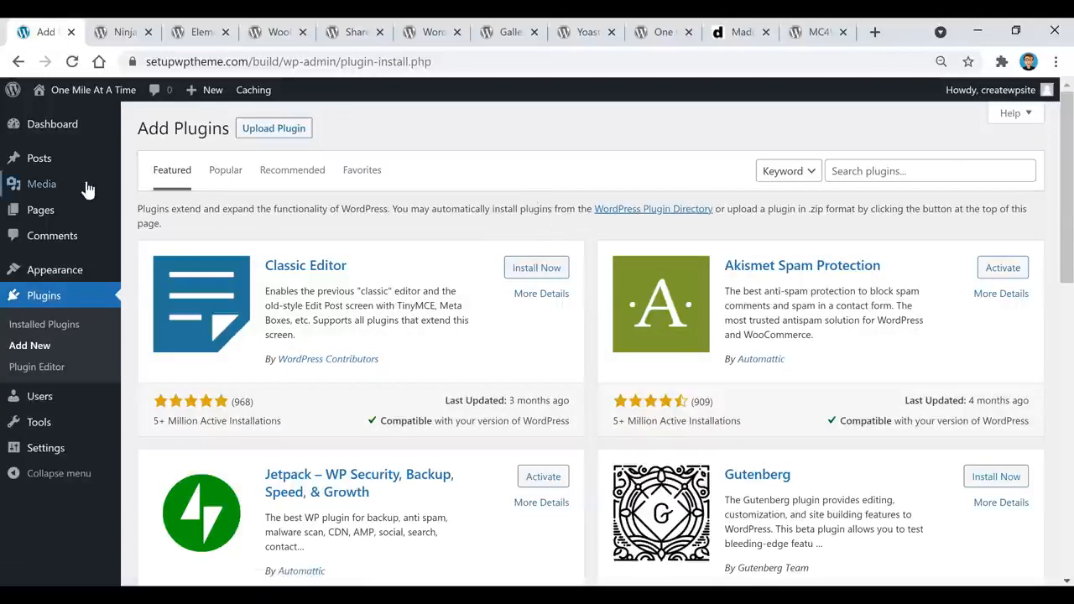
- View the Ninja Forms contact form plugin's page in the WordPress.org directory
mouse_move(54, 165)
left_click(123, 34)
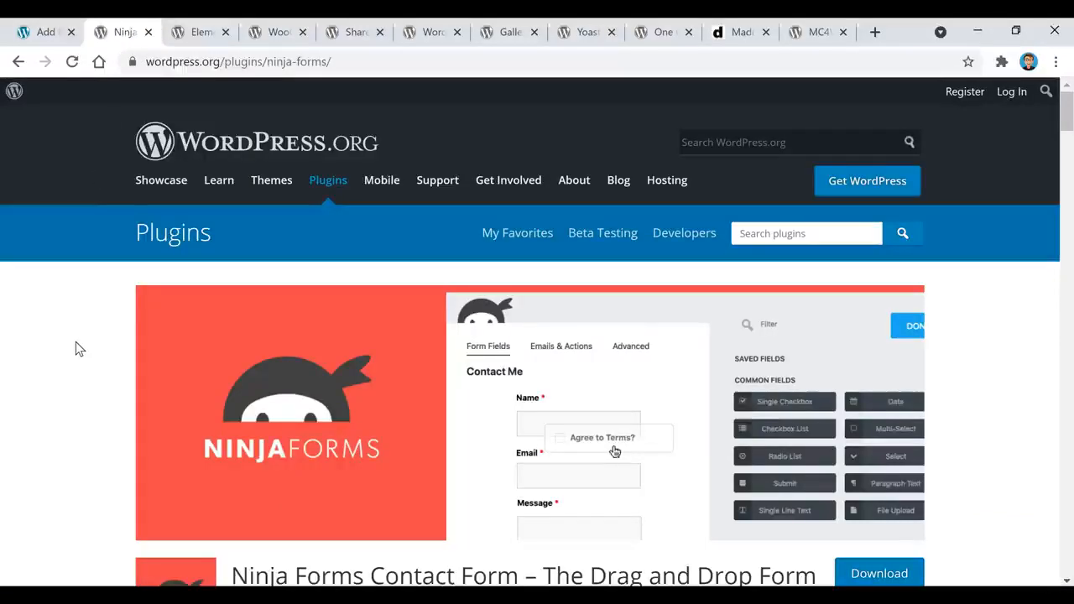
scroll(75, 342, "down", 1)
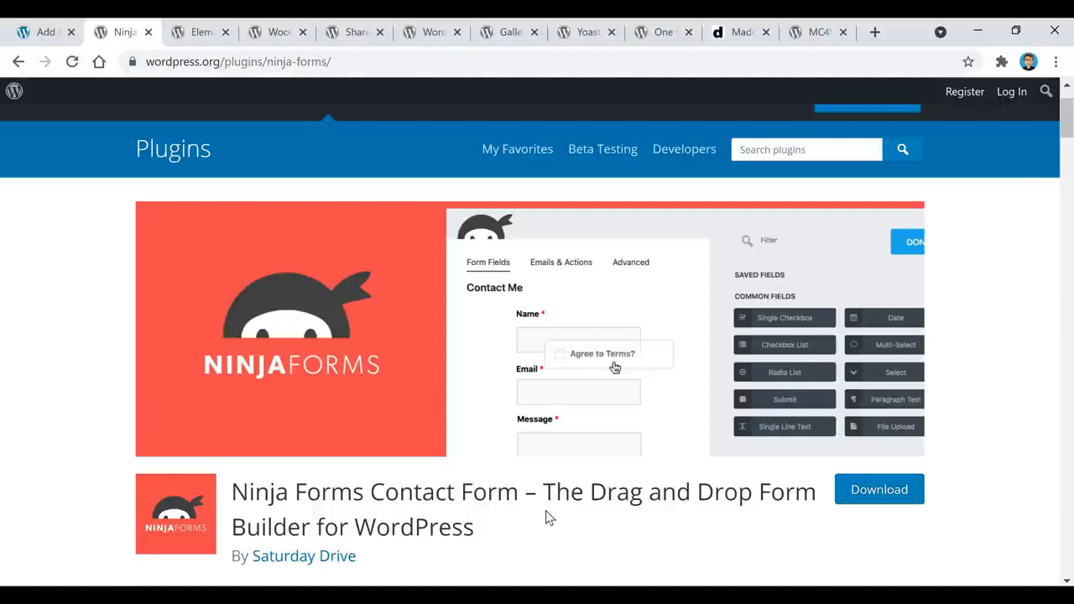
- Examine the Elementor Website Builder plugin page, including its description, active installations and ratings
left_click(202, 33)
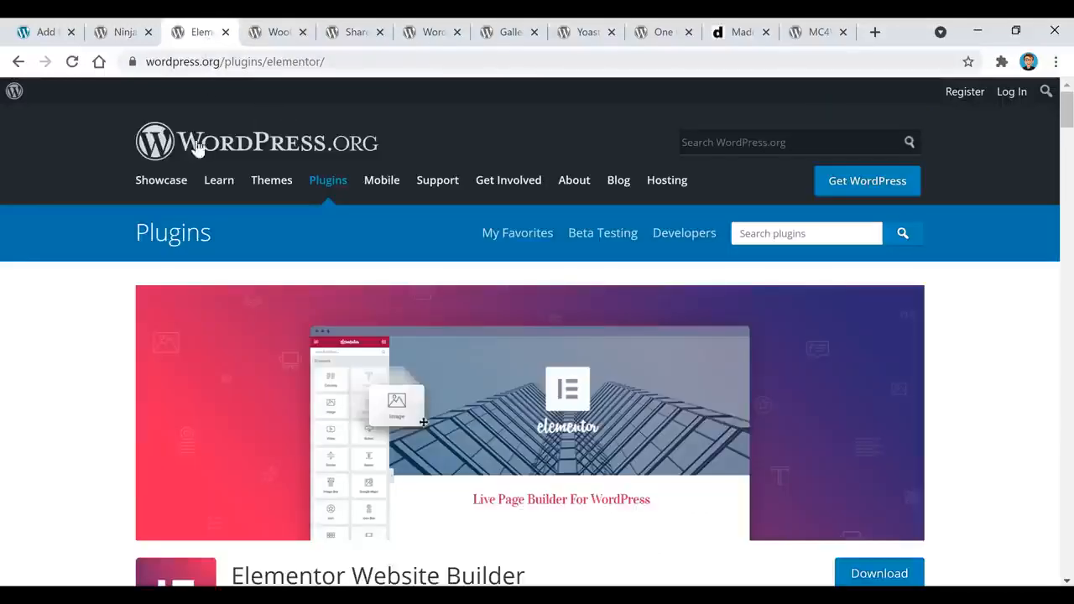
scroll(25, 407, "down", 1)
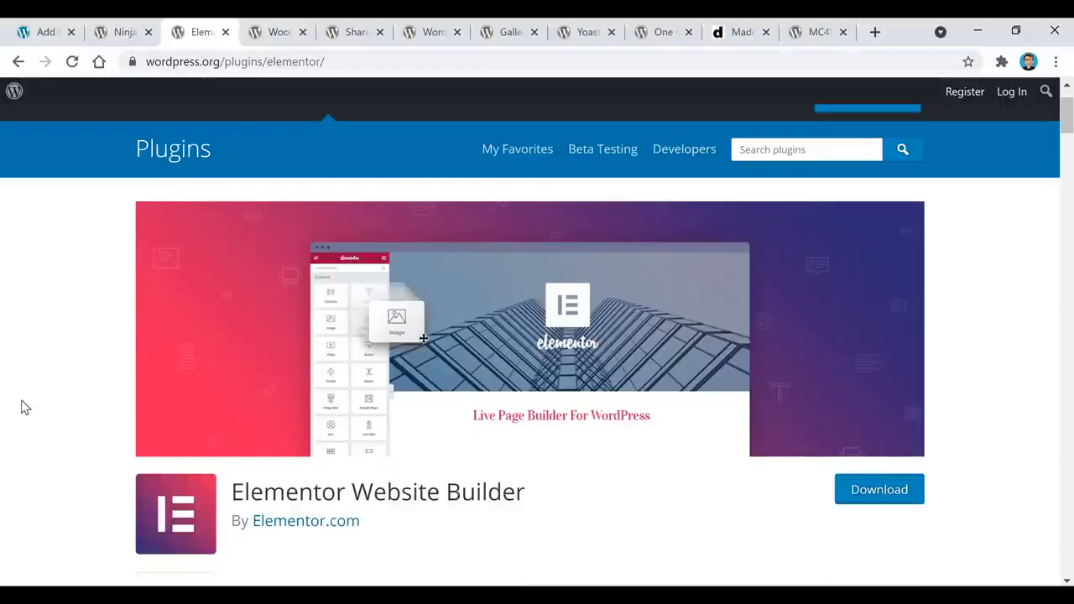
scroll(518, 488, "down", 2)
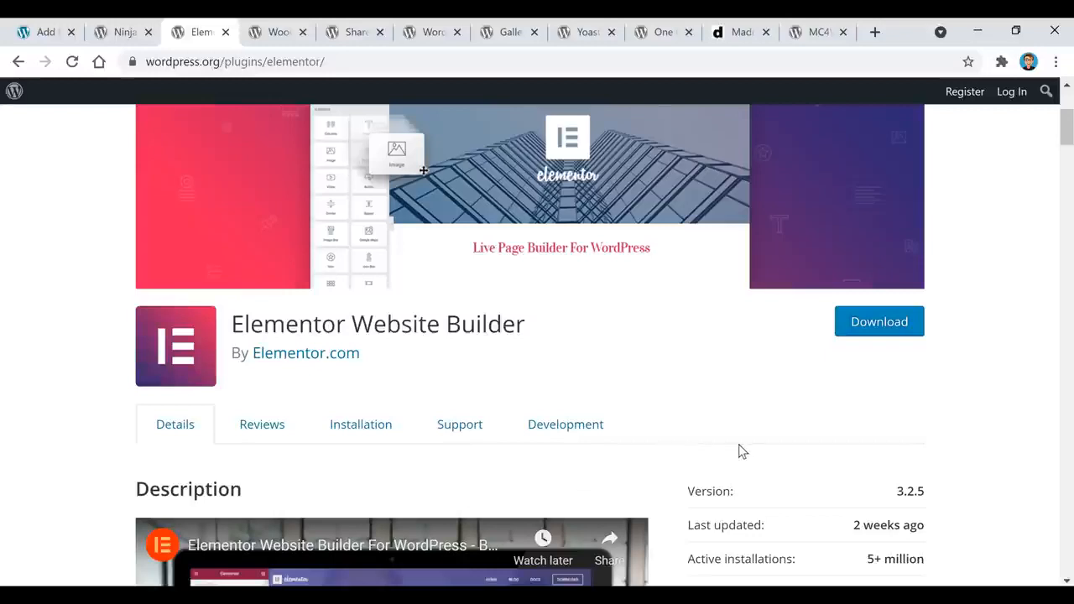
scroll(610, 367, "up", 2)
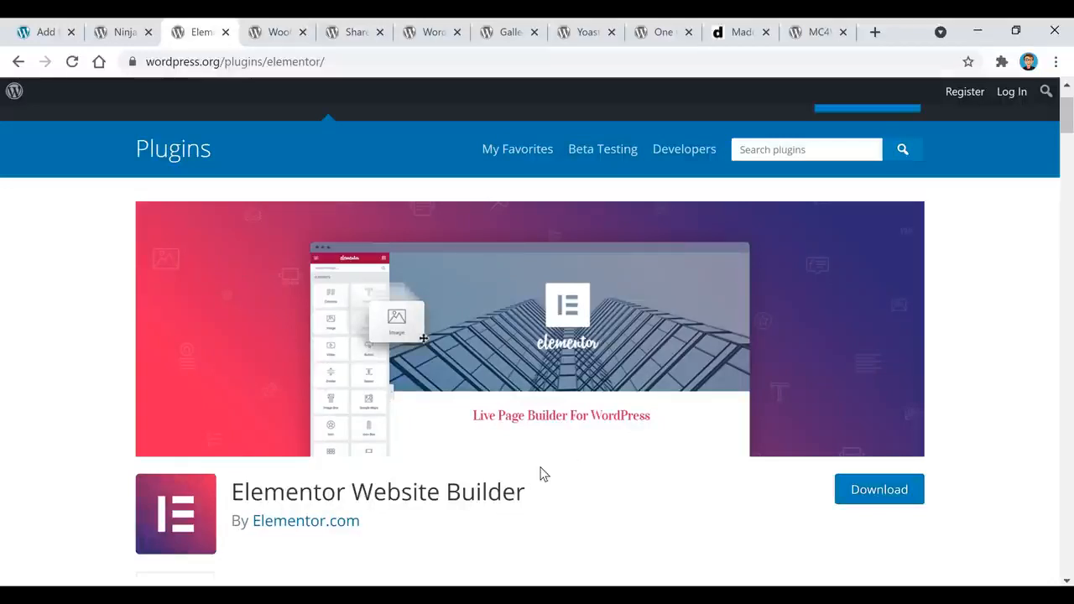
scroll(541, 474, "down", 1)
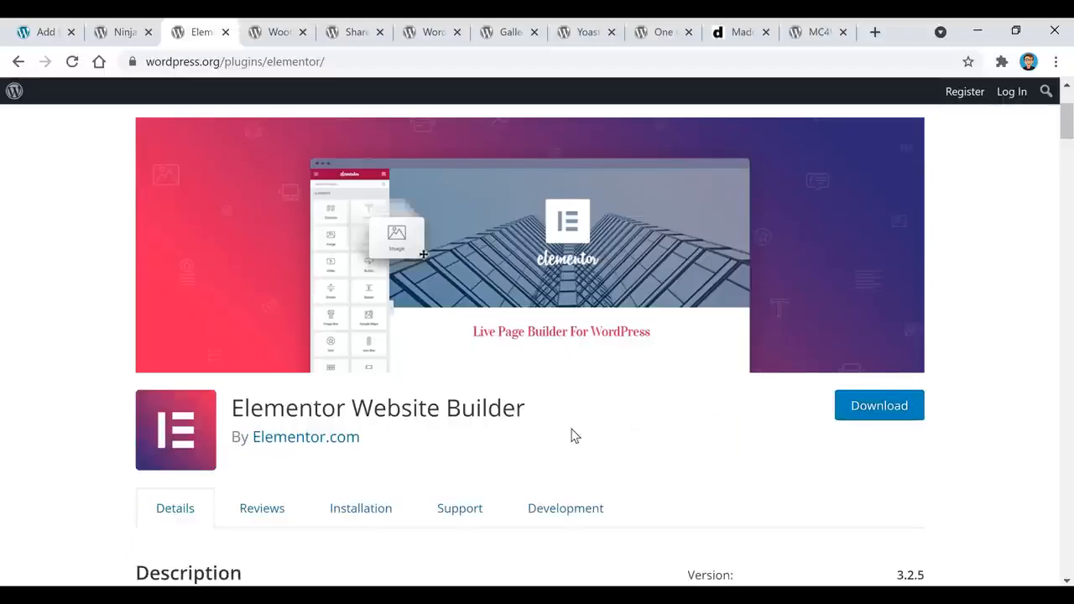
scroll(570, 436, "up", 1)
scroll(551, 482, "down", 1)
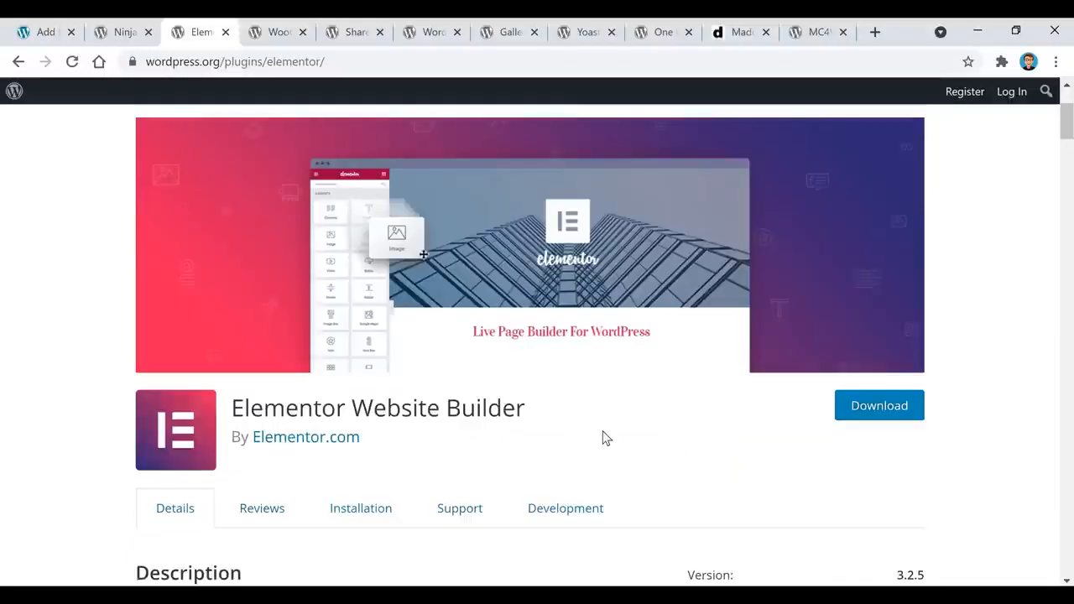
scroll(602, 438, "down", 7)
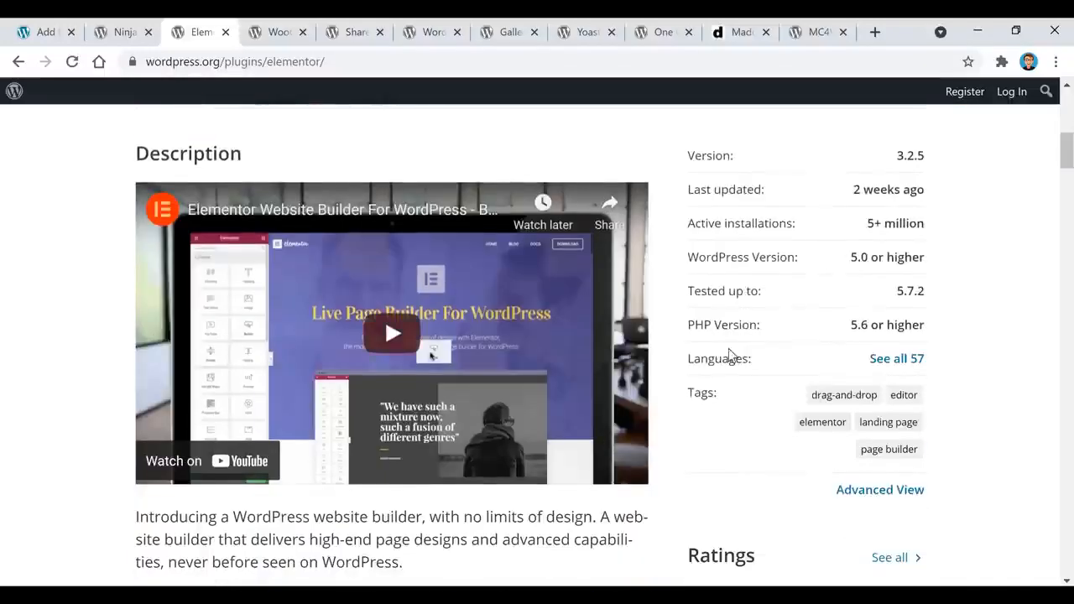
scroll(740, 348, "down", 1)
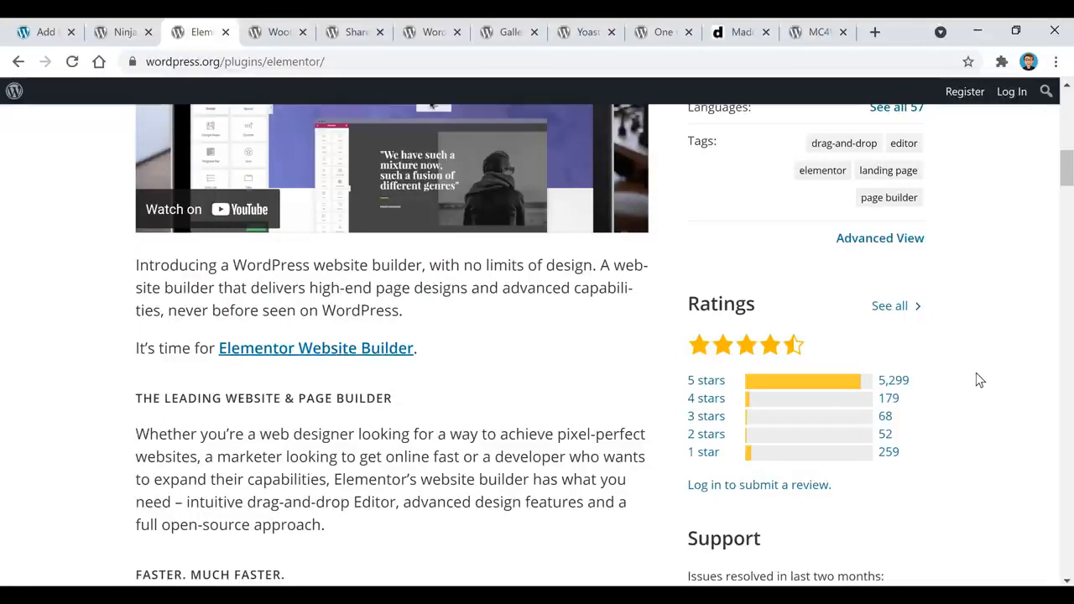
- Review the WooCommerce plugin's description, active installations and ratings, and view the Shared Counts social sharing plugin page
left_click(276, 32)
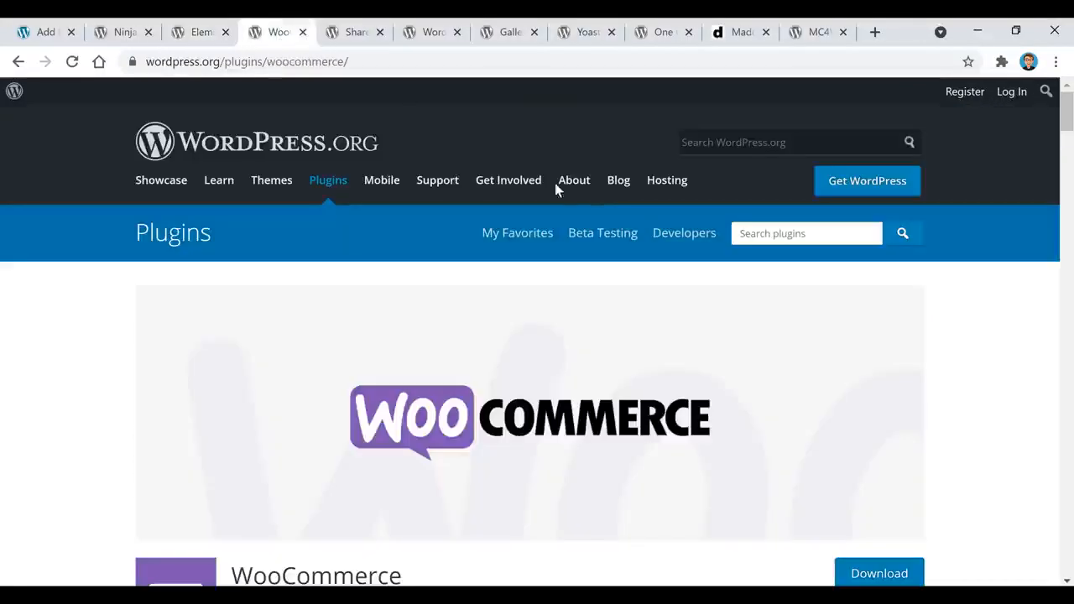
scroll(657, 398, "down", 2)
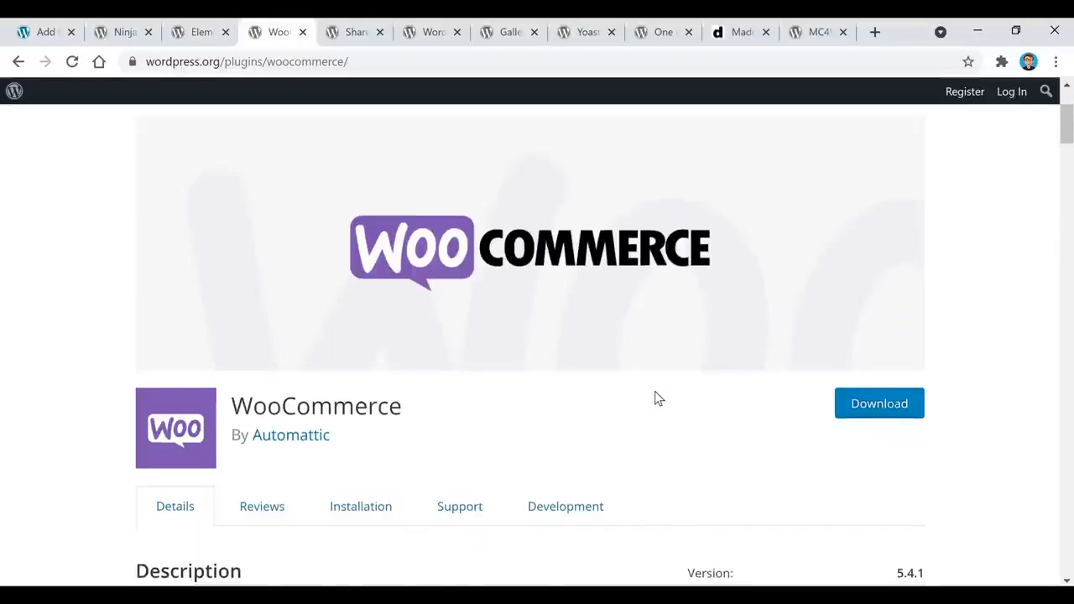
scroll(653, 398, "down", 2)
scroll(537, 407, "down", 2)
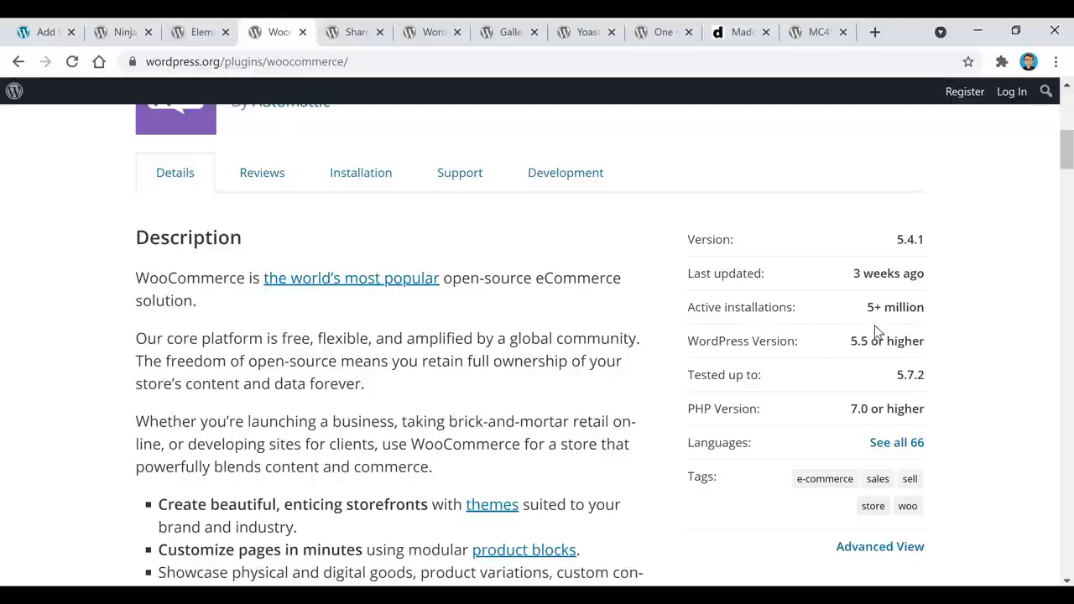
scroll(874, 328, "down", 5)
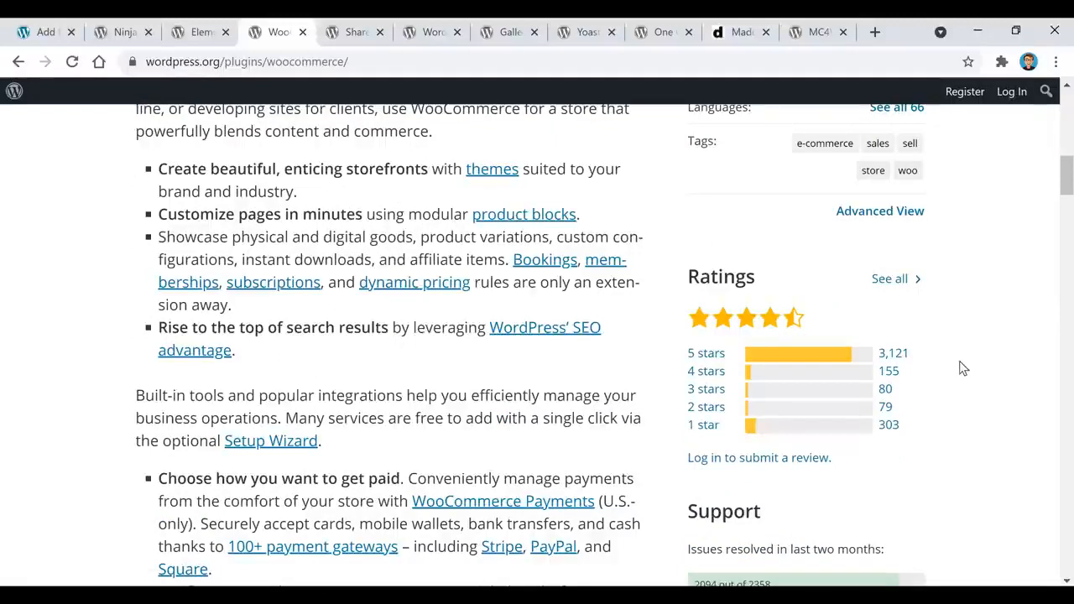
left_click(350, 34)
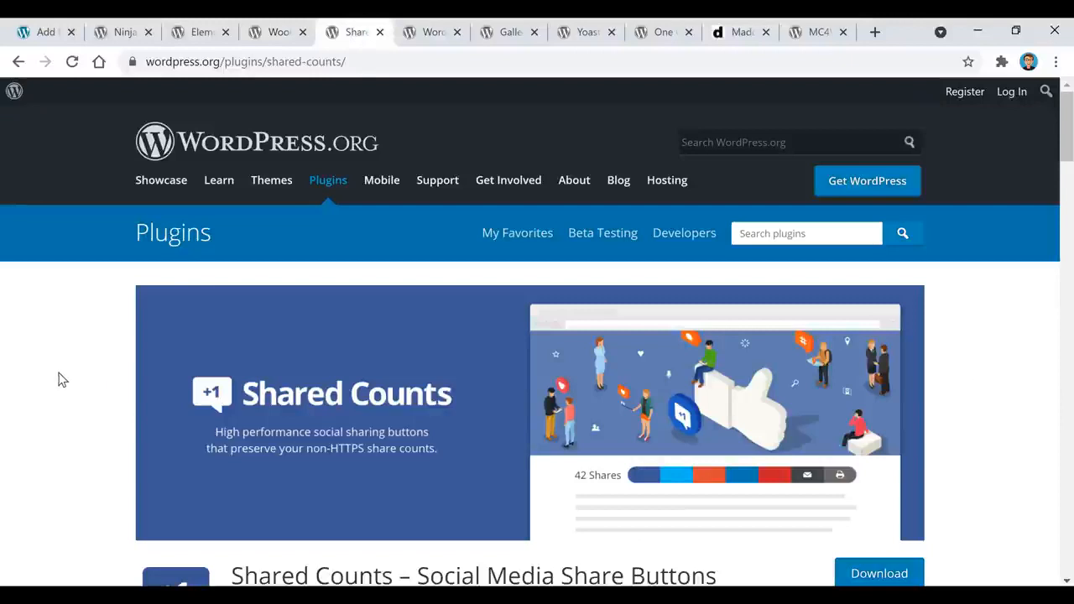
scroll(59, 382, "down", 2)
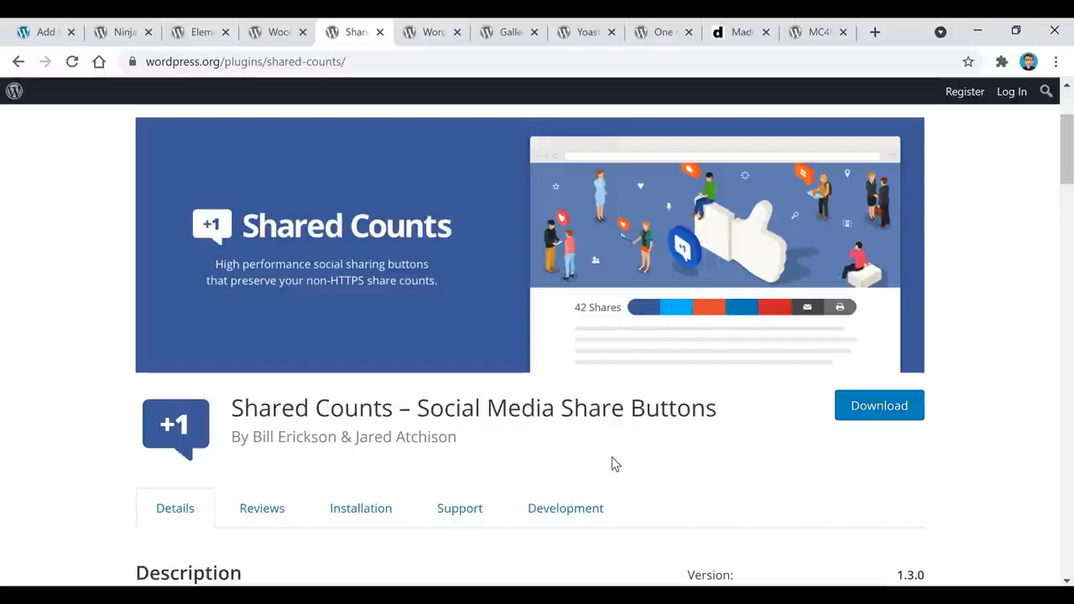
- Examine the Wordfence Security plugin page for its installation figures, firewall features and ratings
left_click(433, 33)
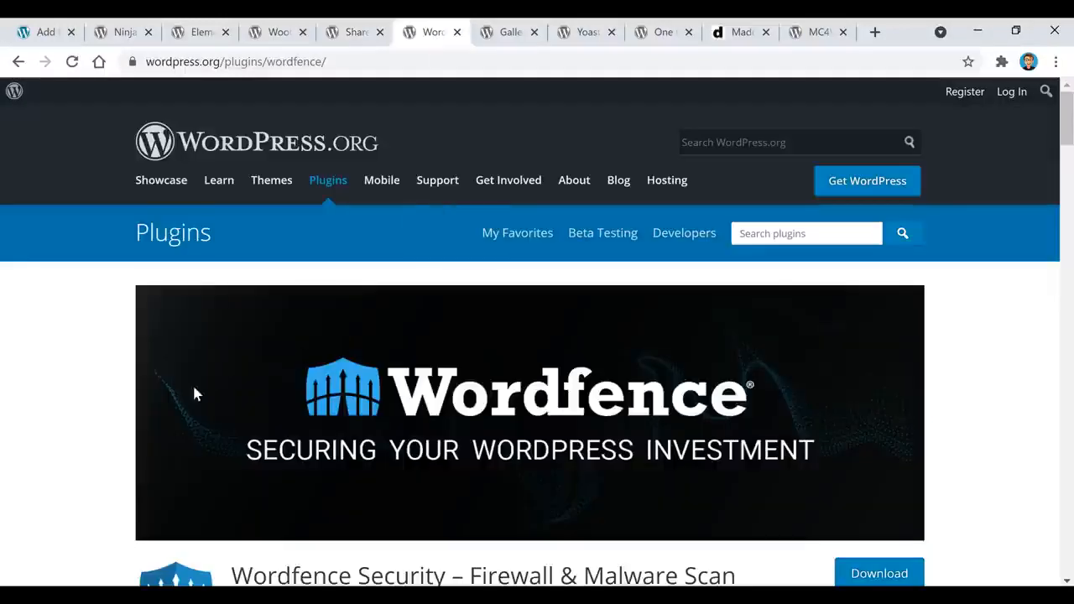
scroll(119, 411, "down", 2)
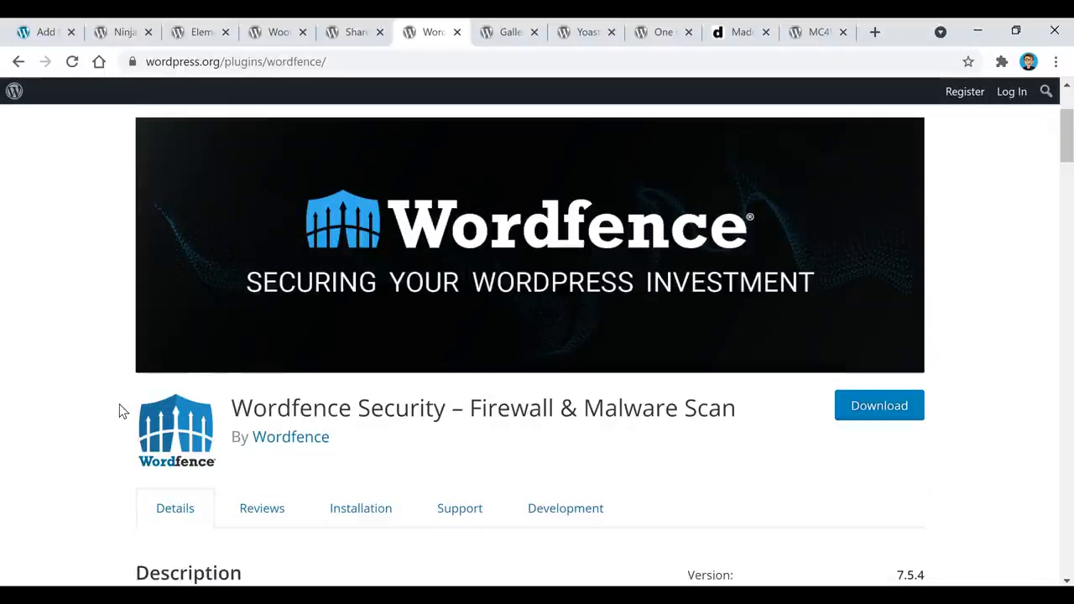
scroll(120, 411, "down", 1)
scroll(554, 369, "down", 2)
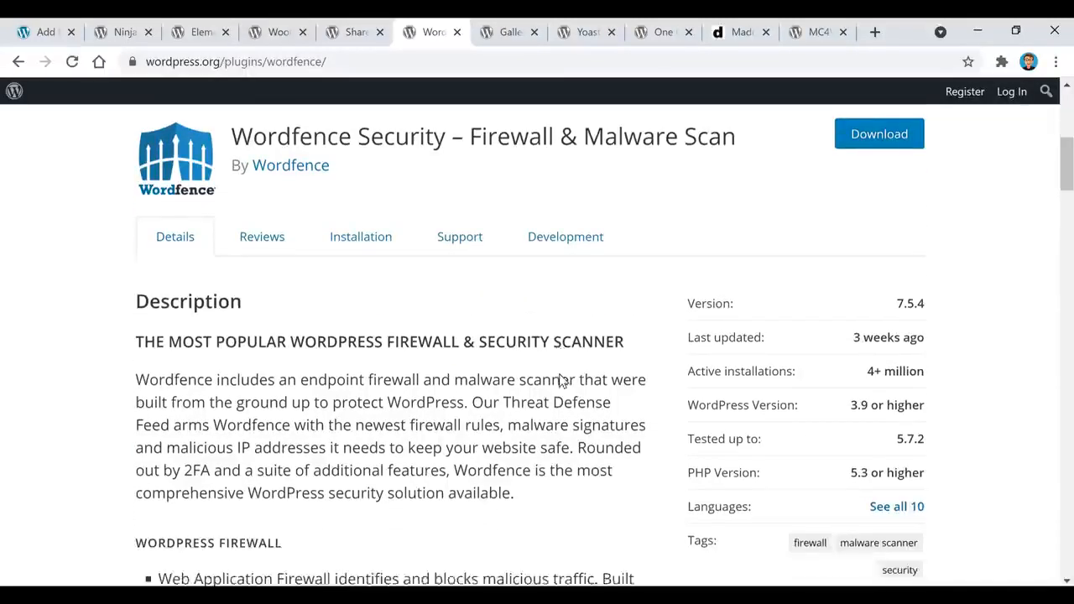
scroll(562, 381, "down", 1)
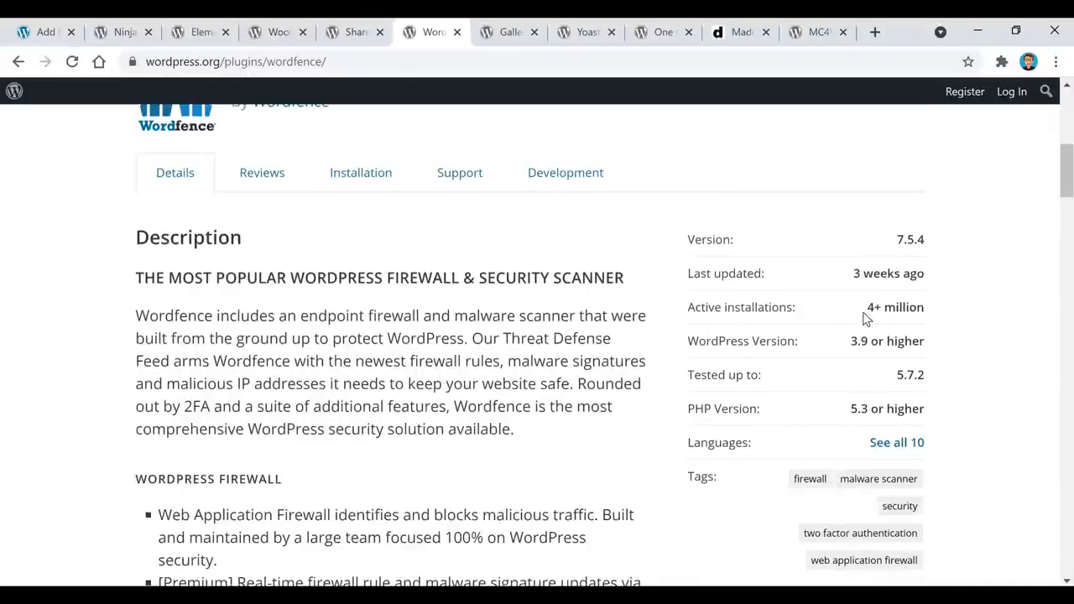
scroll(937, 319, "down", 2)
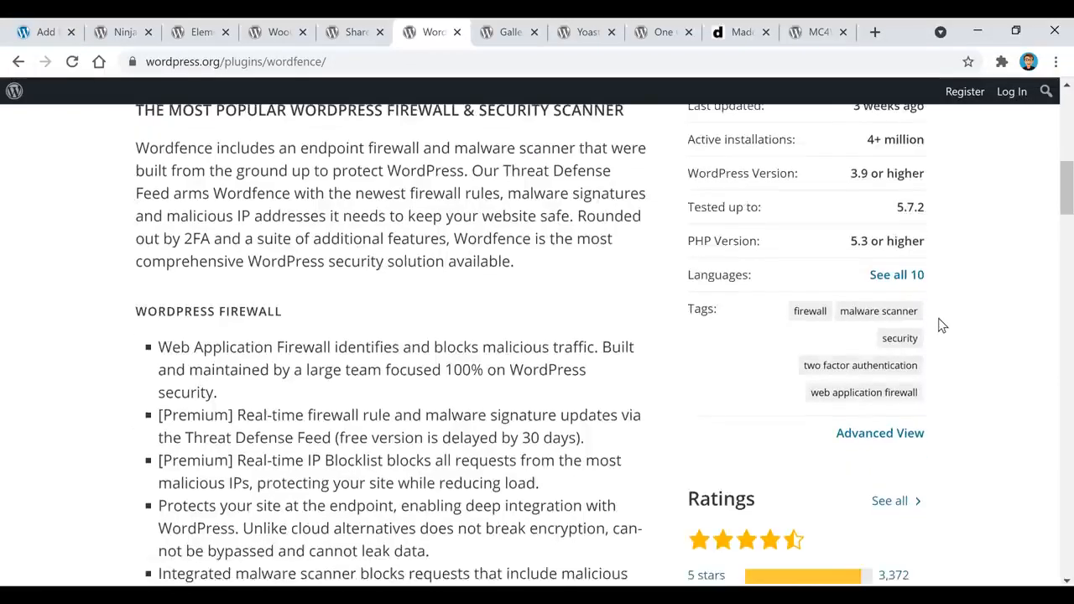
scroll(941, 325, "down", 2)
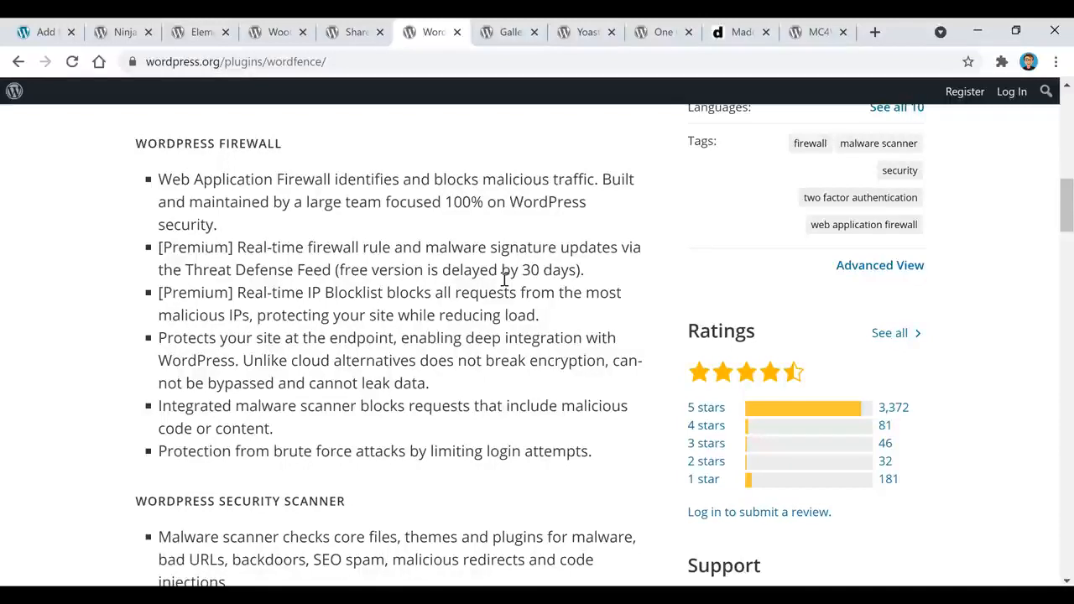
- Look over the Envira Photo Gallery plugin page and its description and version details
left_click(508, 32)
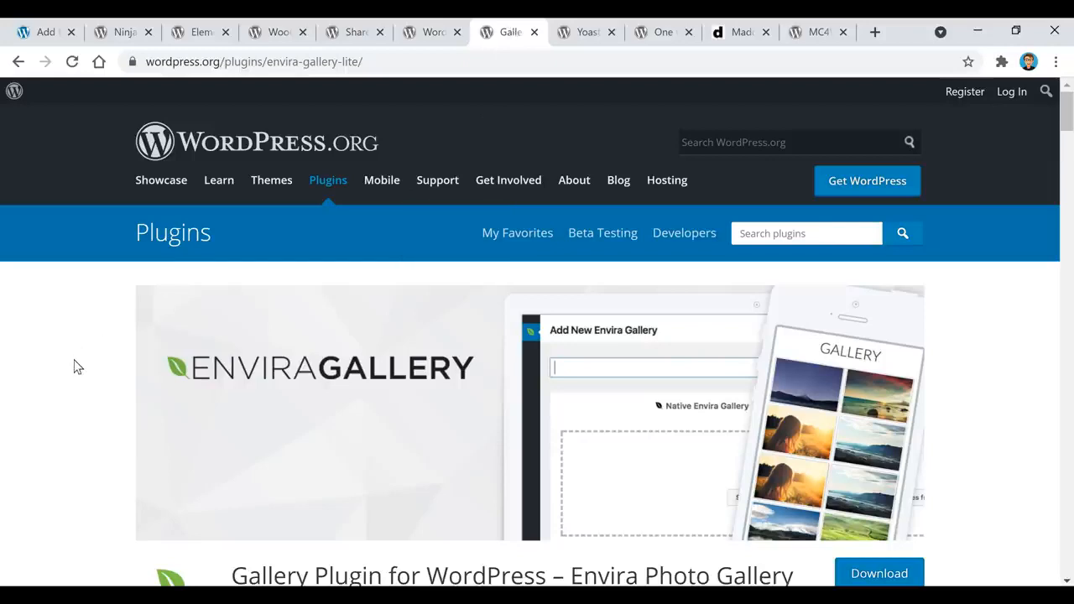
scroll(49, 391, "down", 1)
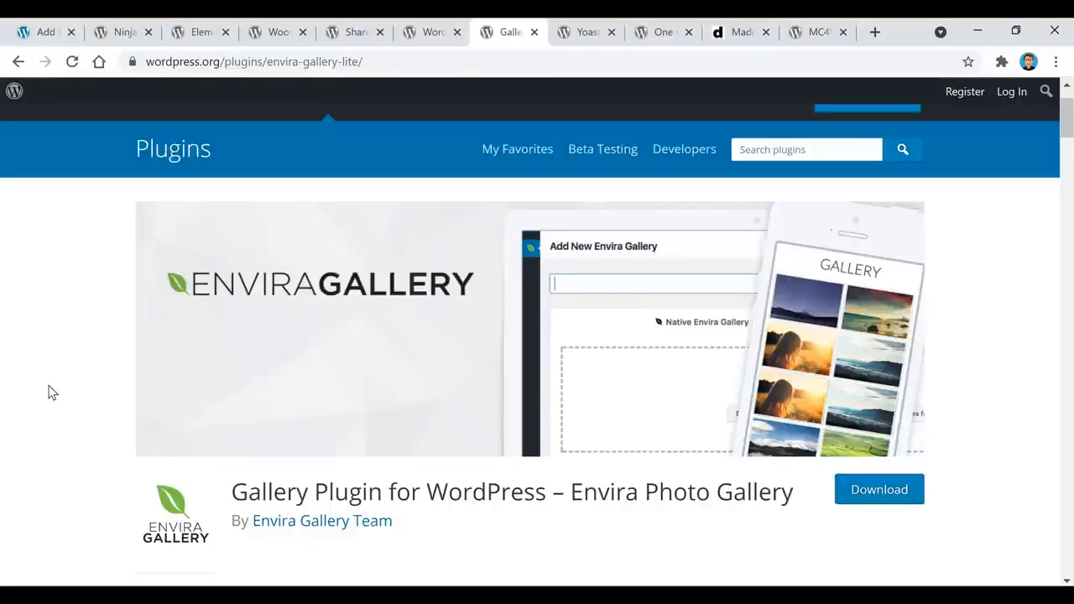
scroll(48, 391, "down", 4)
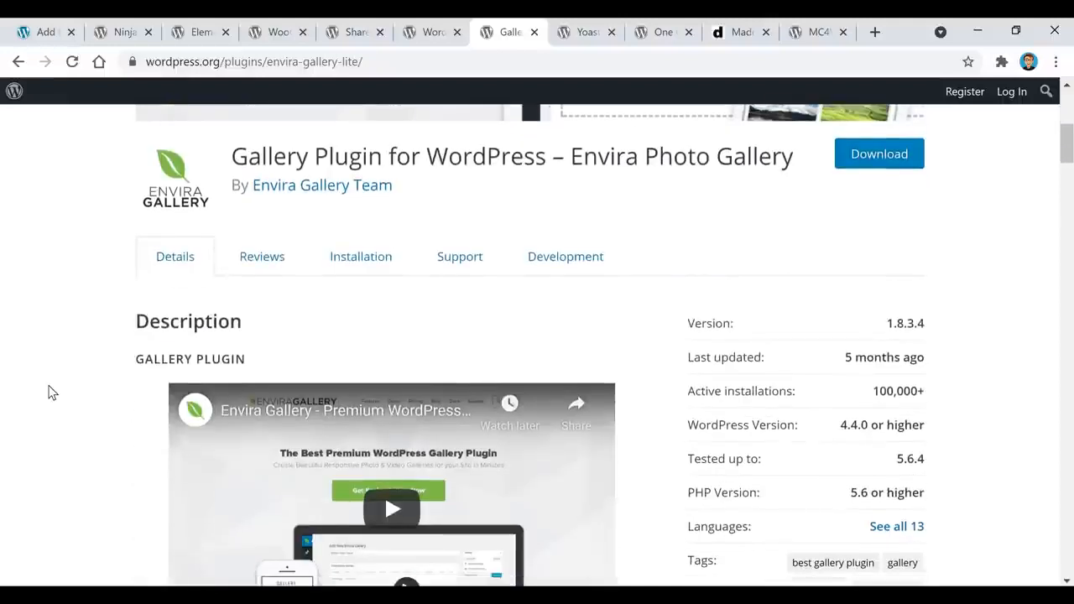
scroll(48, 391, "down", 1)
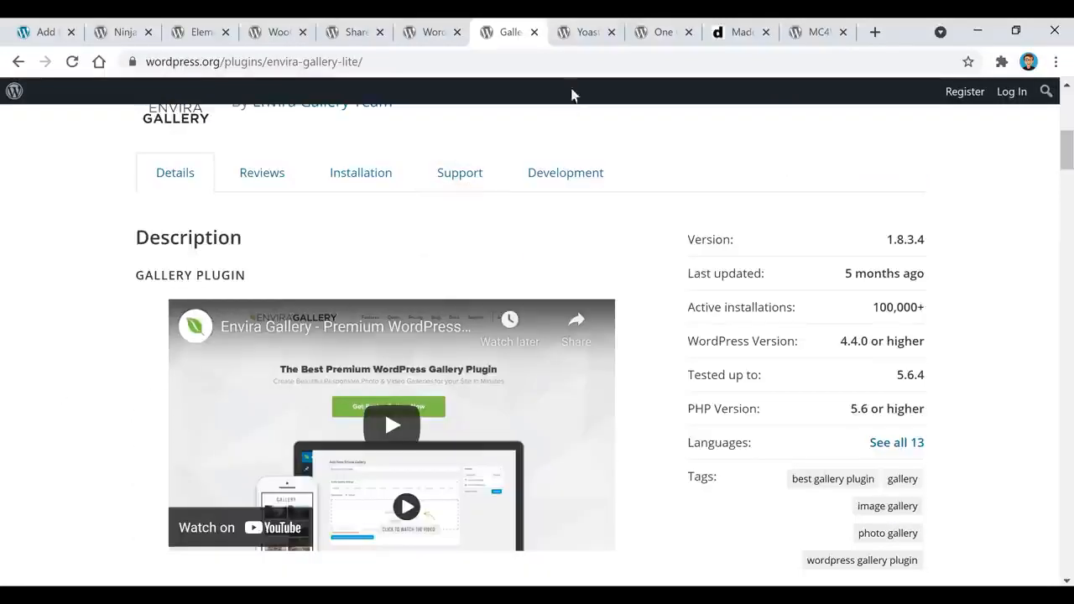
- Review the Yoast SEO plugin page, including its description, compatibility details and ratings
left_click(587, 32)
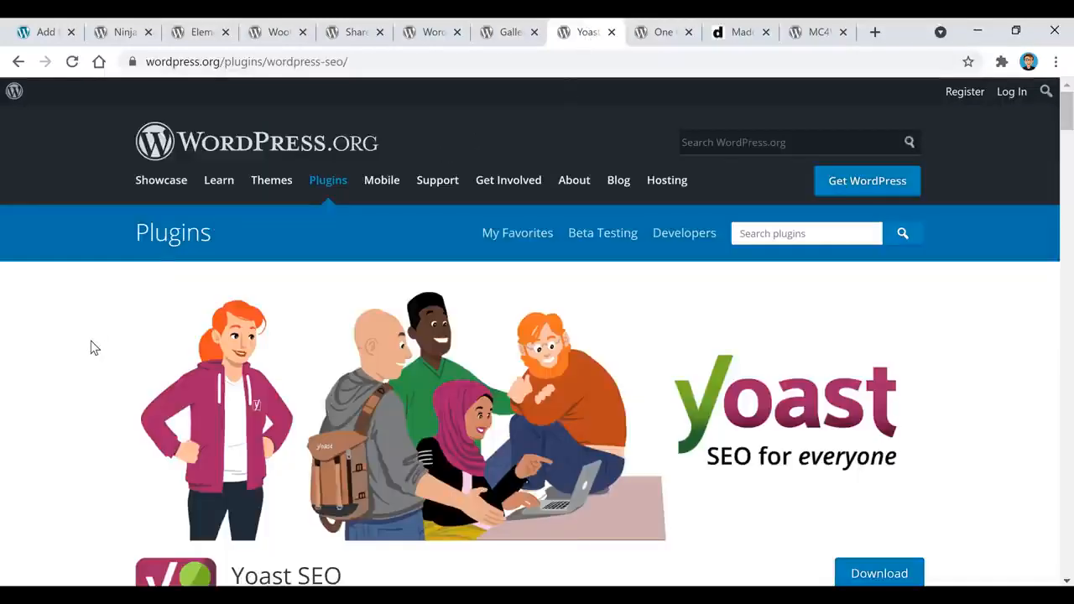
scroll(94, 348, "down", 4)
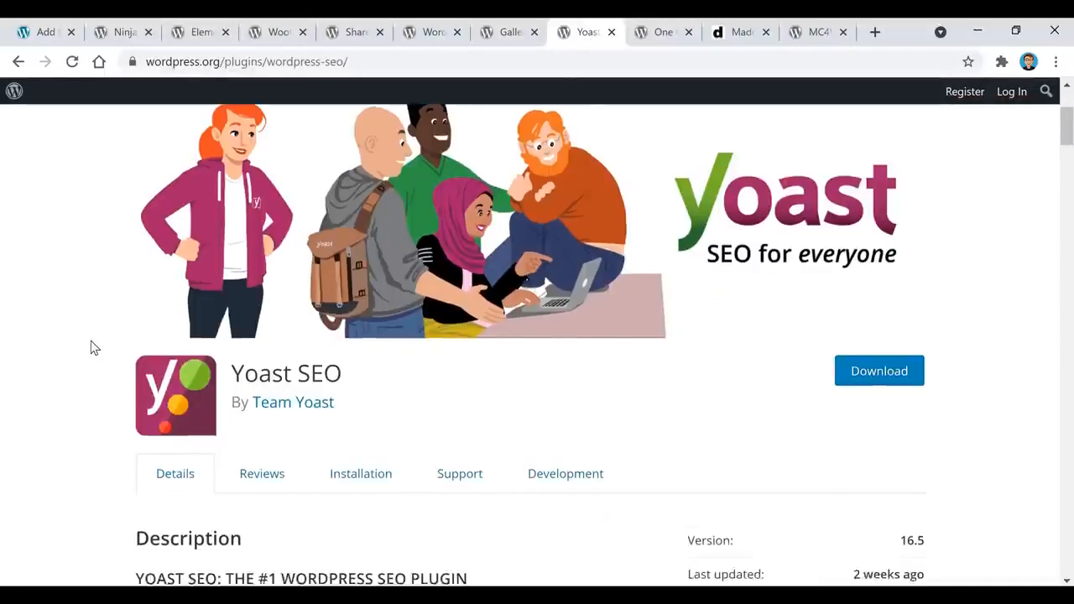
scroll(92, 349, "down", 1)
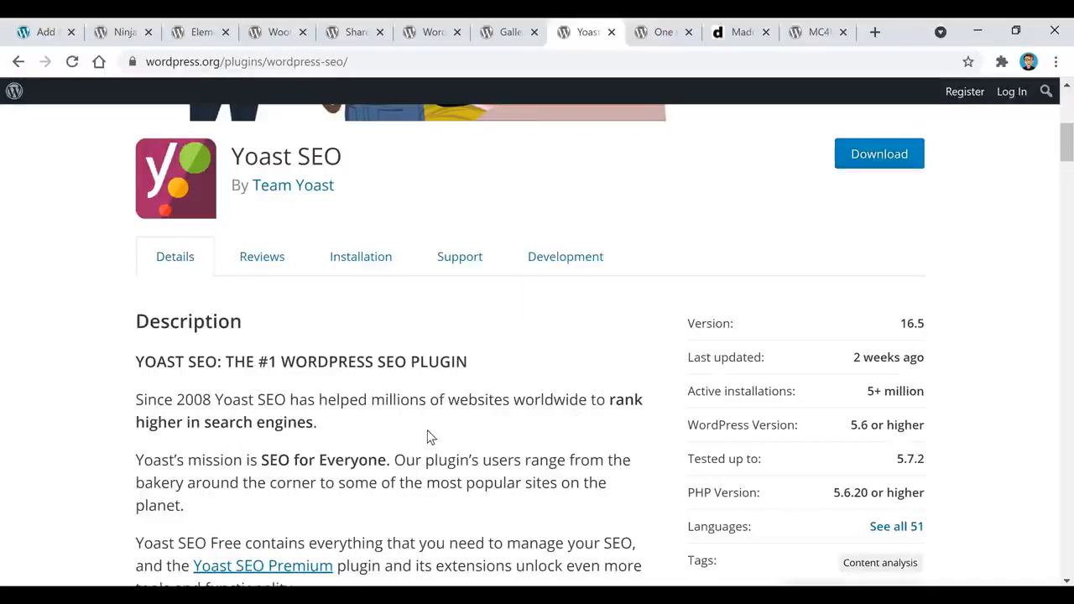
scroll(427, 436, "down", 2)
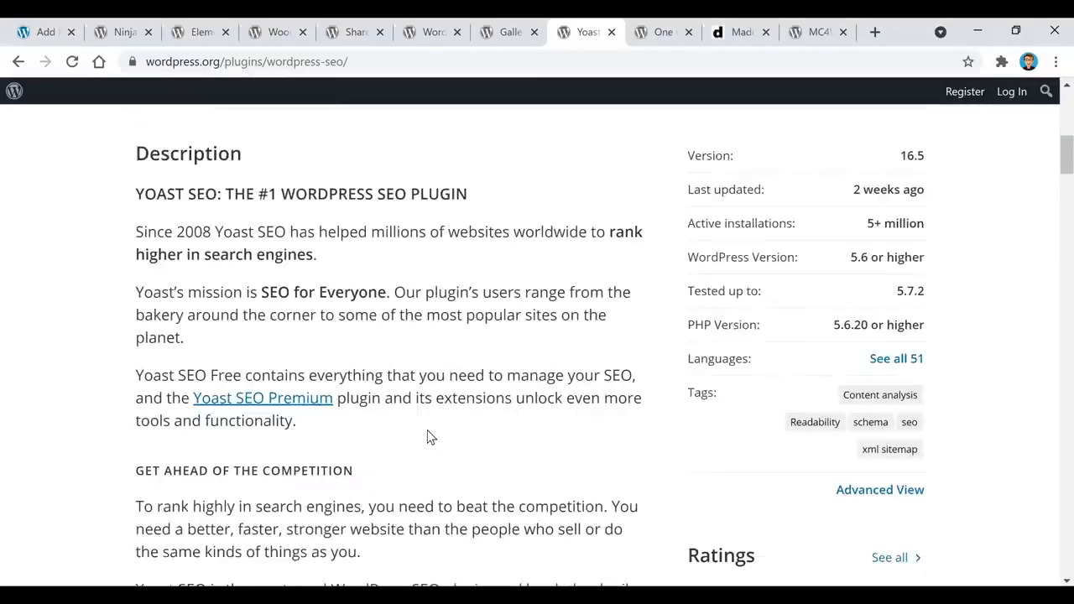
scroll(990, 294, "down", 2)
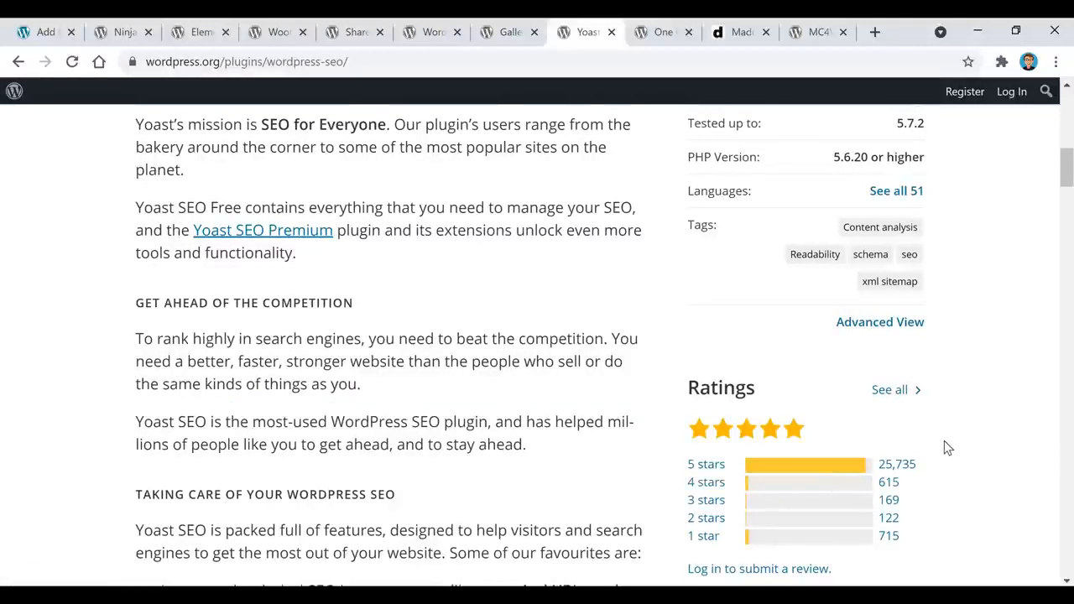
- View the One Click Demo Import plugin page and look through the Madd Magazine theme's live demo as an example of importable content
left_click(660, 31)
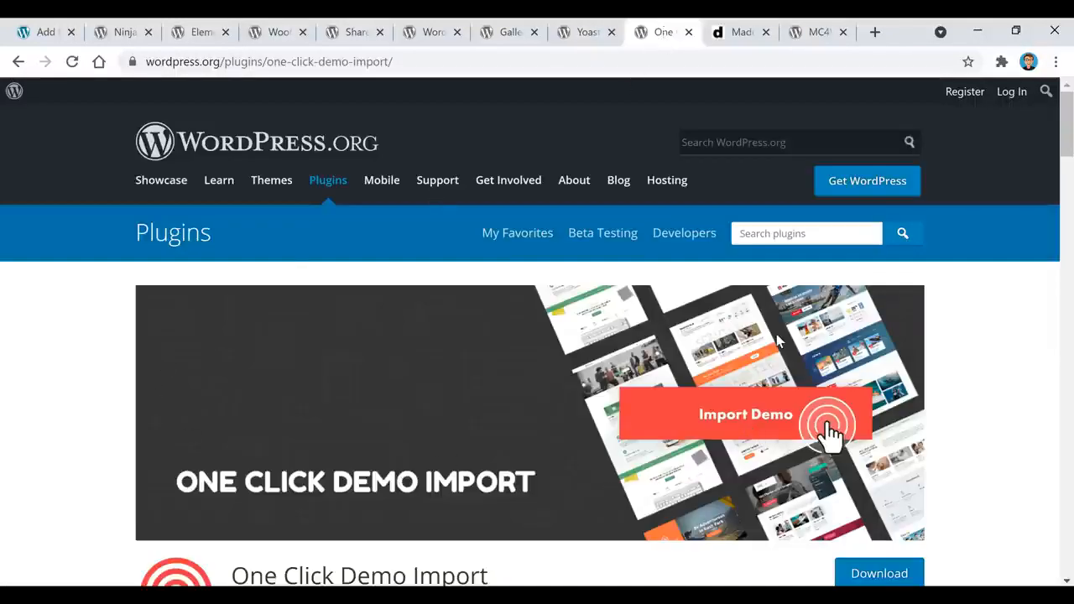
left_click(735, 33)
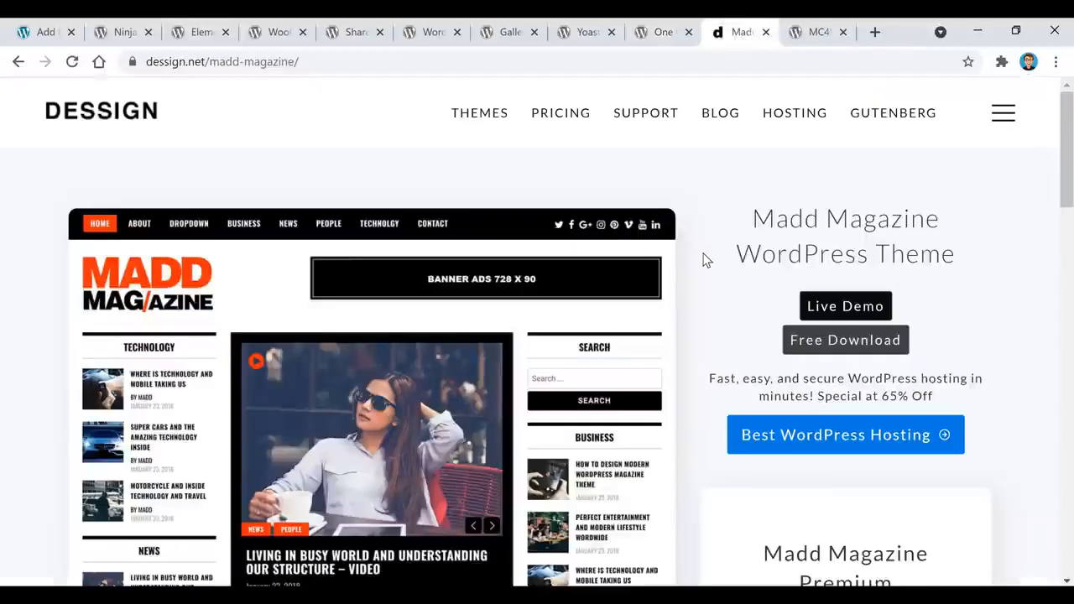
left_click(865, 309)
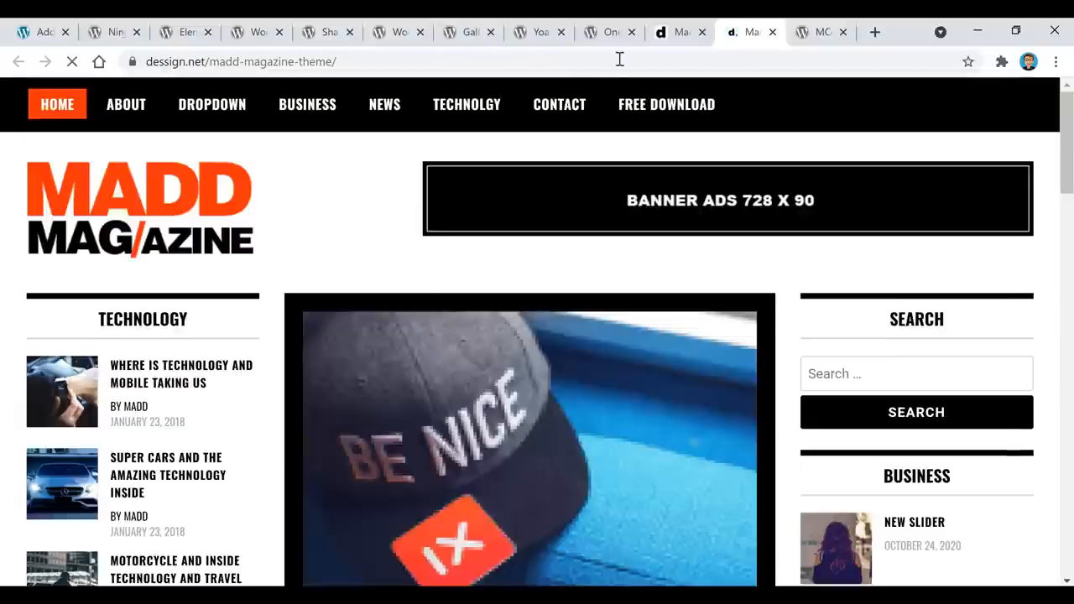
left_click(612, 33)
left_click(757, 34)
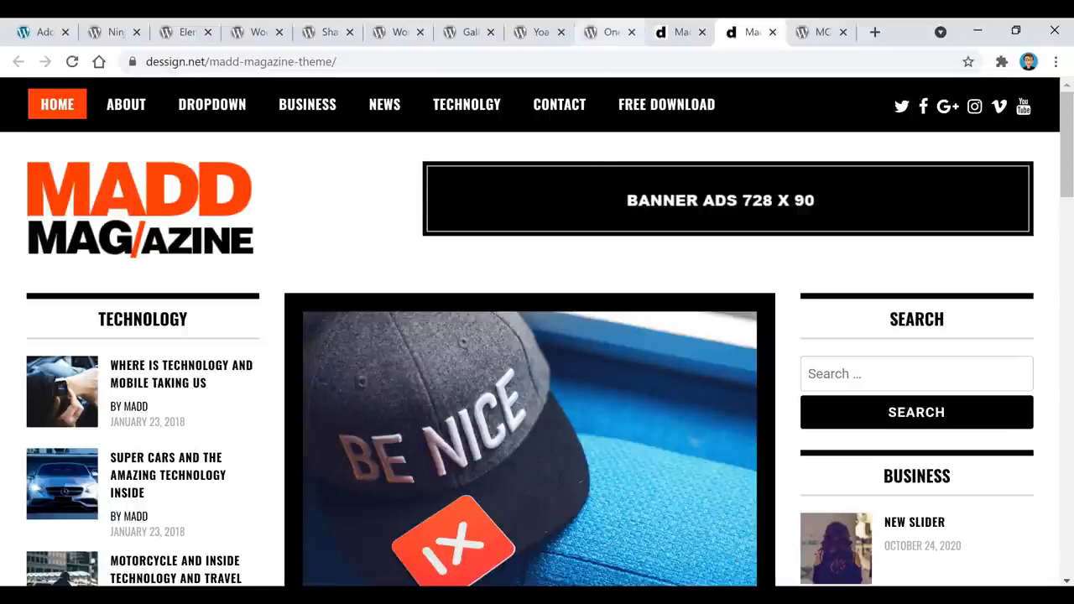
left_click(613, 34)
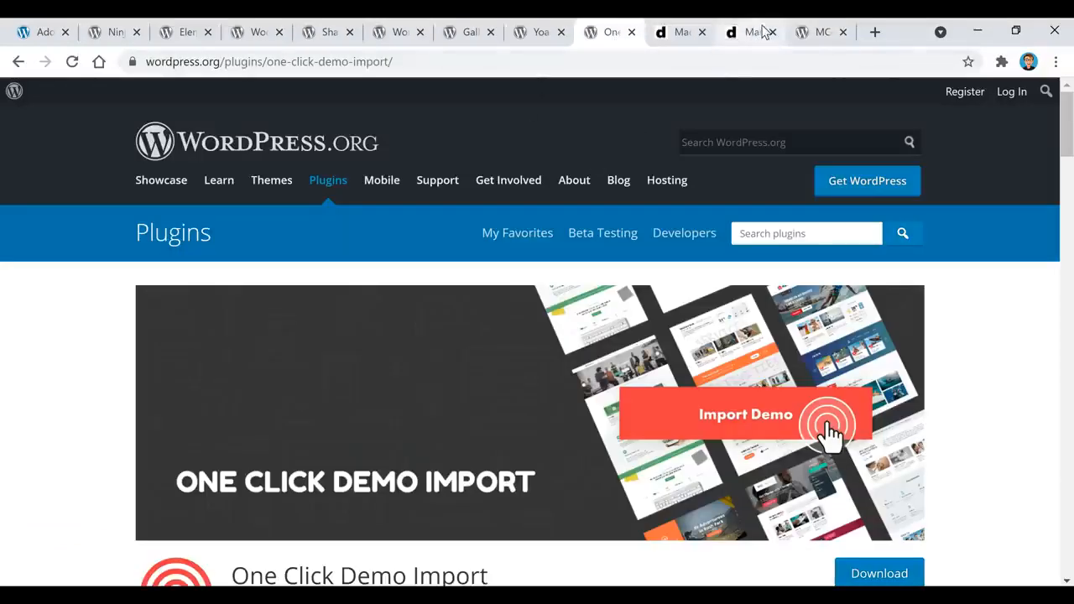
left_click(758, 32)
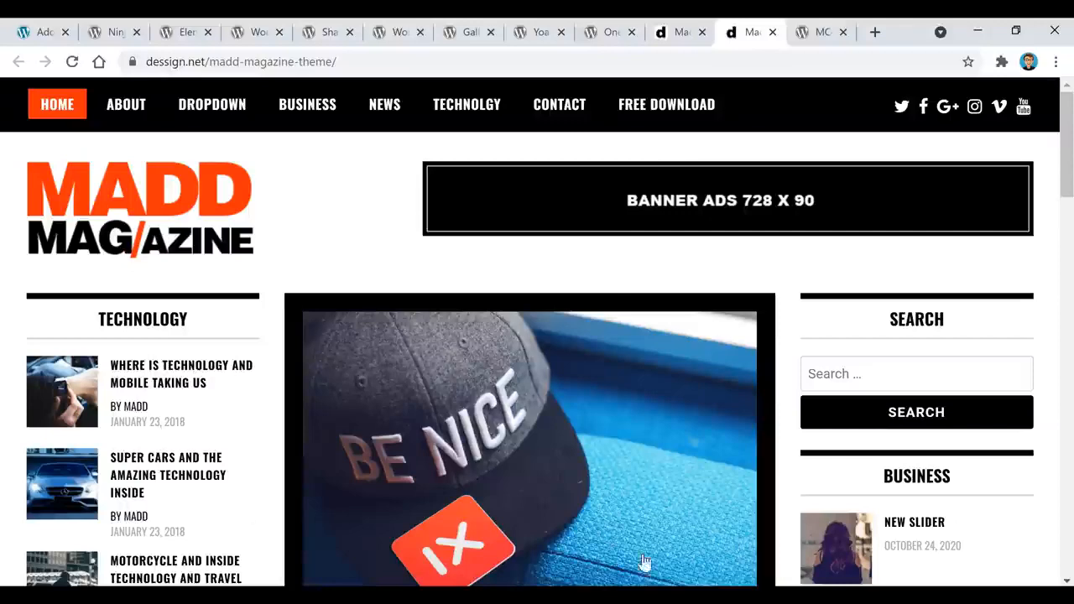
scroll(487, 332, "down", 1)
scroll(367, 344, "down", 6)
scroll(297, 359, "up", 8)
- Review the MC4WP: Mailchimp for WordPress plugin page, including its description, active installations and ratings, with a brief look back at Ninja Forms
left_click(822, 35)
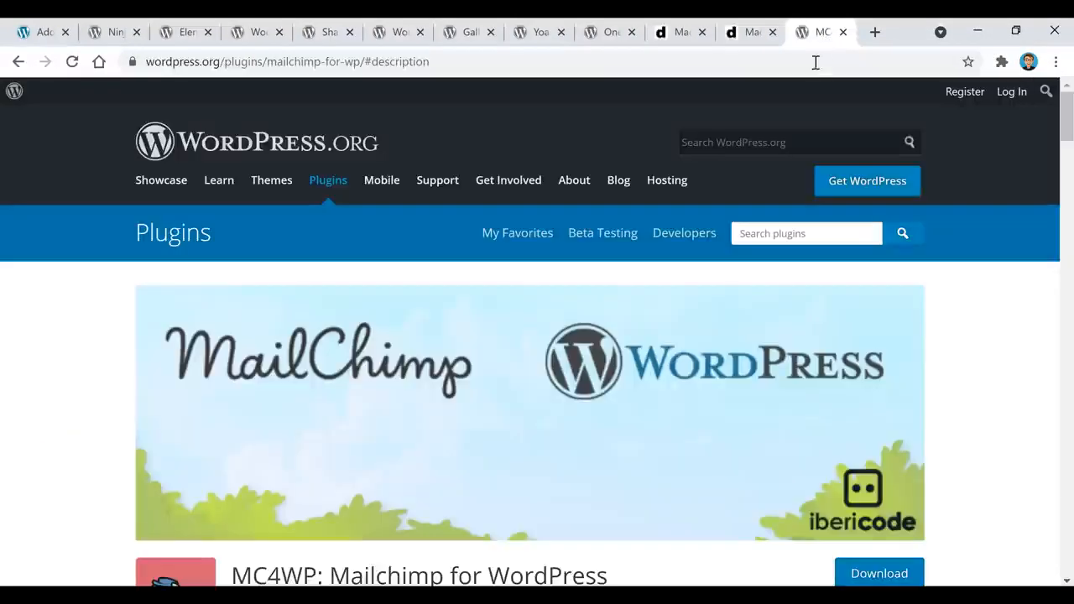
left_click(117, 33)
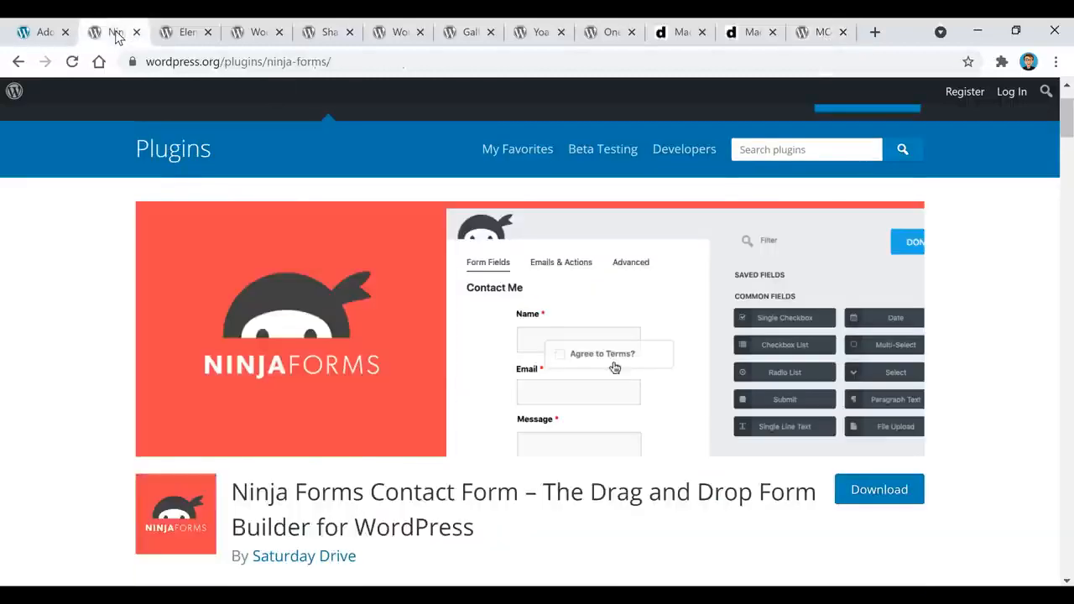
left_click(825, 38)
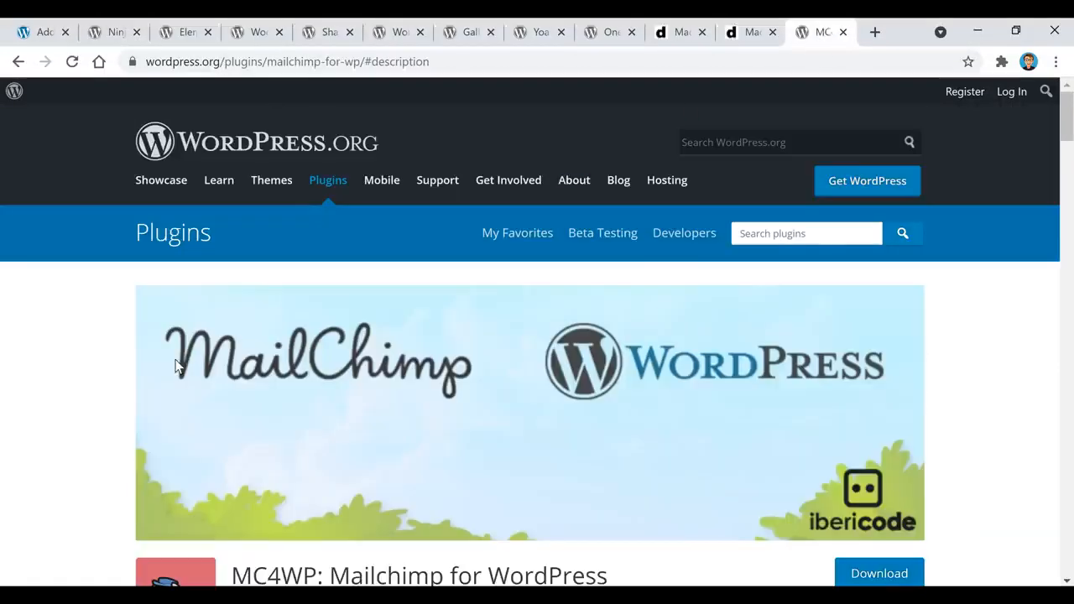
scroll(117, 330, "down", 3)
scroll(105, 327, "down", 2)
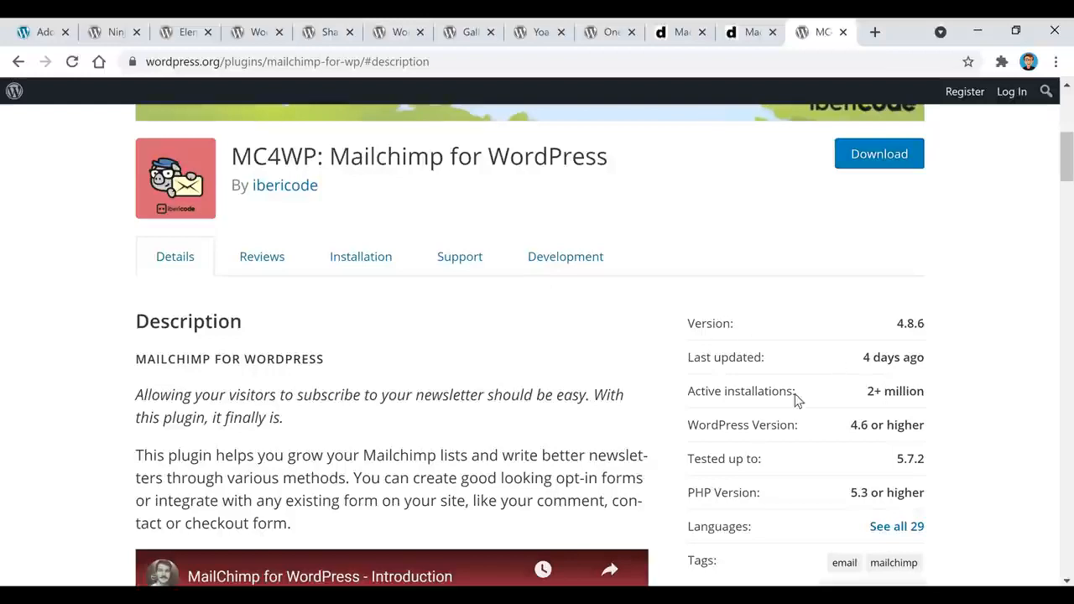
scroll(903, 398, "down", 5)
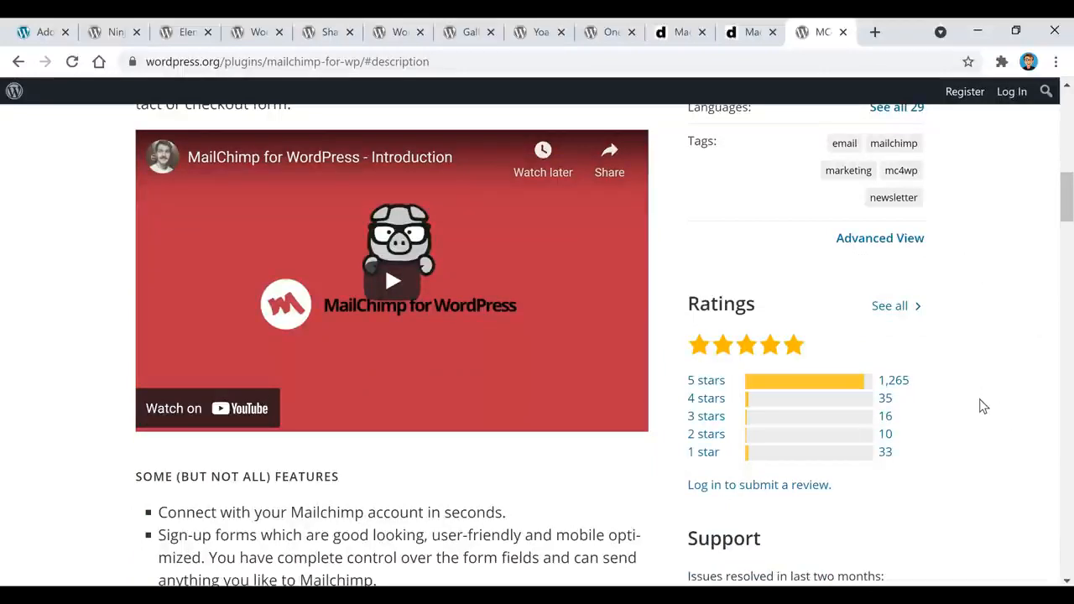
scroll(980, 410, "up", 5)
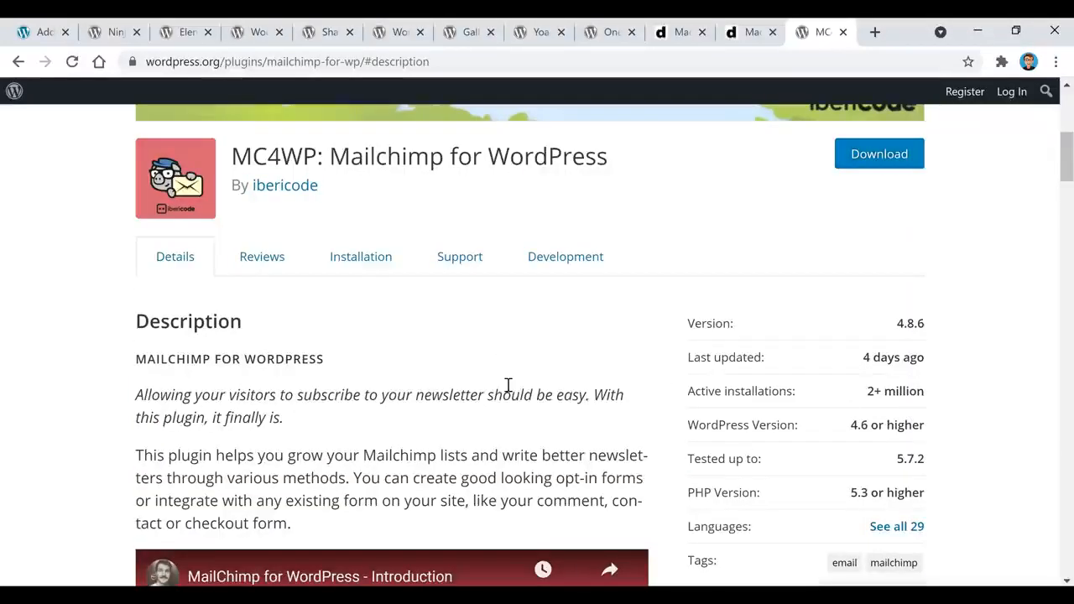
- Return to the site's WordPress admin dashboard and start a new blog post from the posts list
left_click(39, 35)
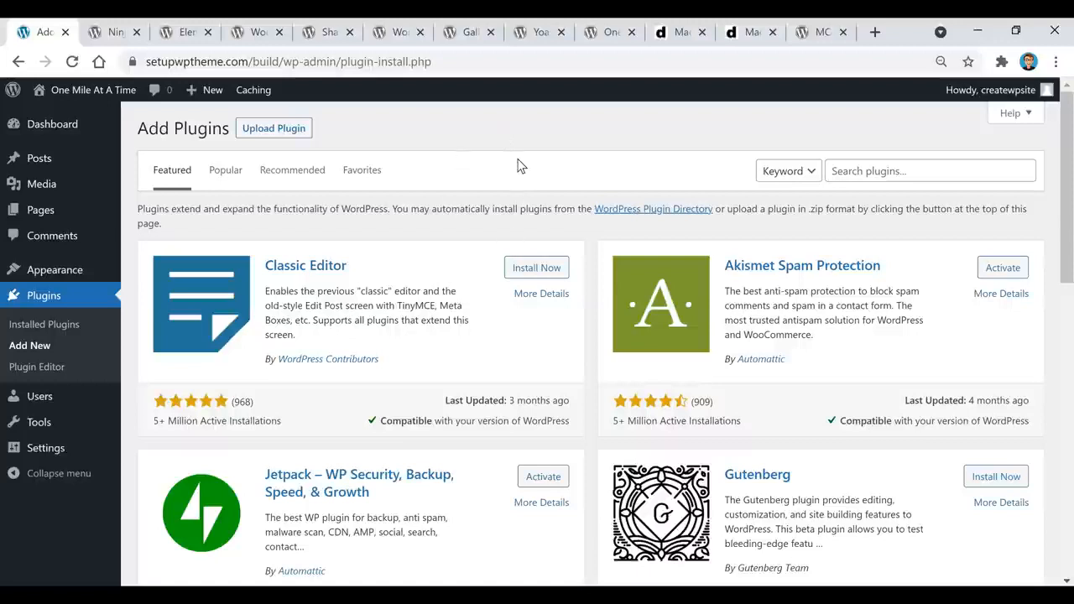
left_click(52, 130)
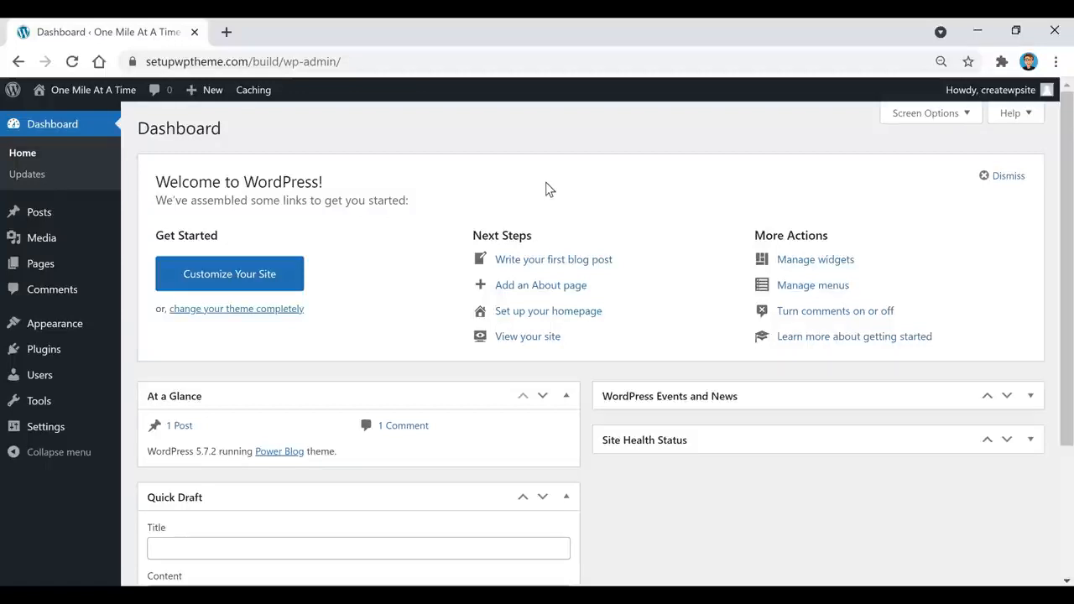
mouse_move(63, 240)
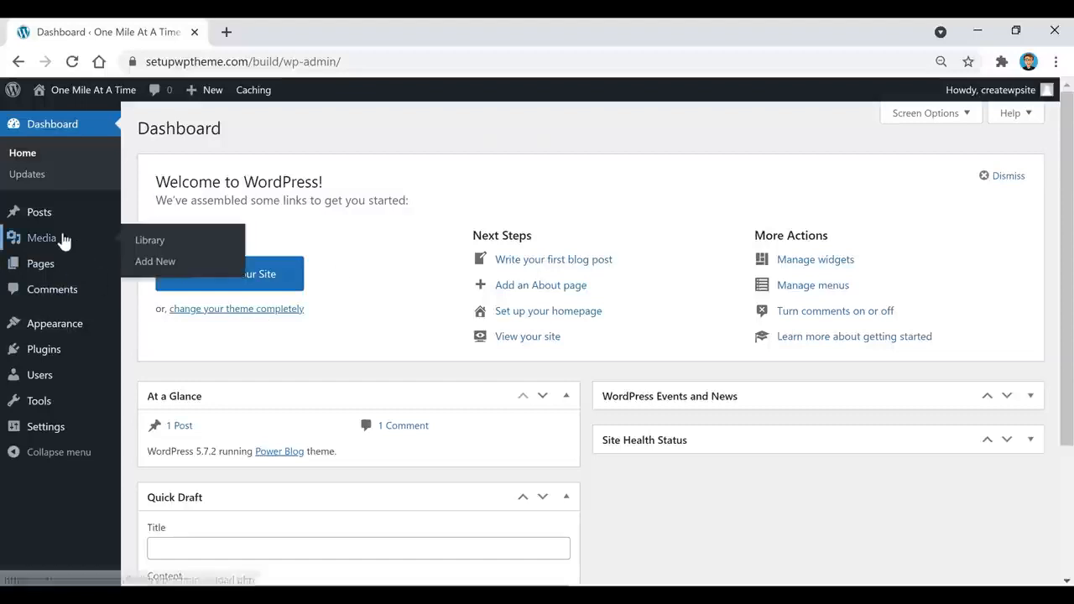
mouse_move(49, 220)
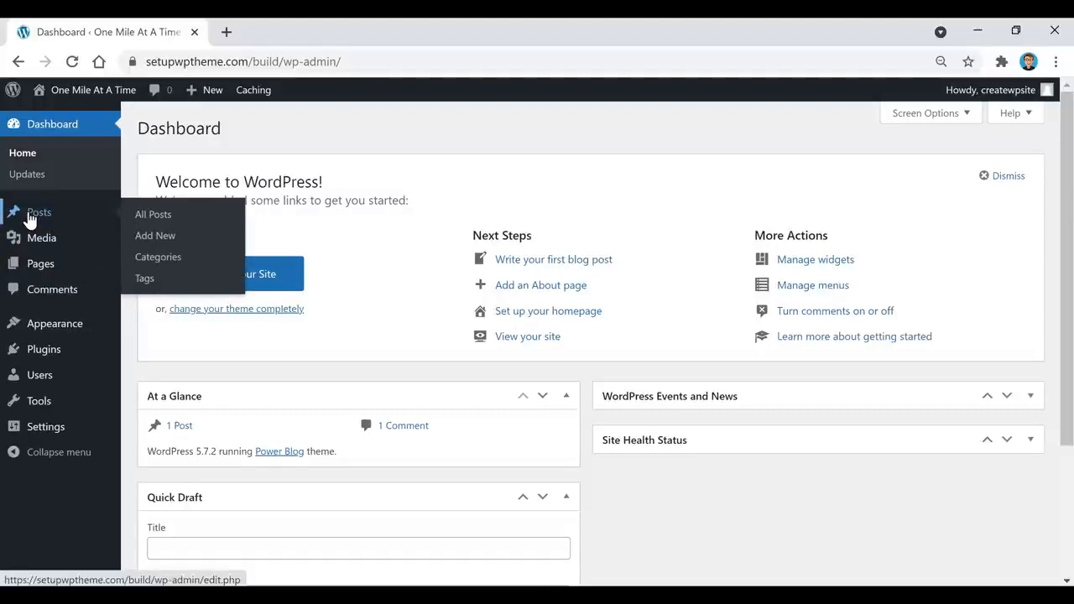
left_click(34, 214)
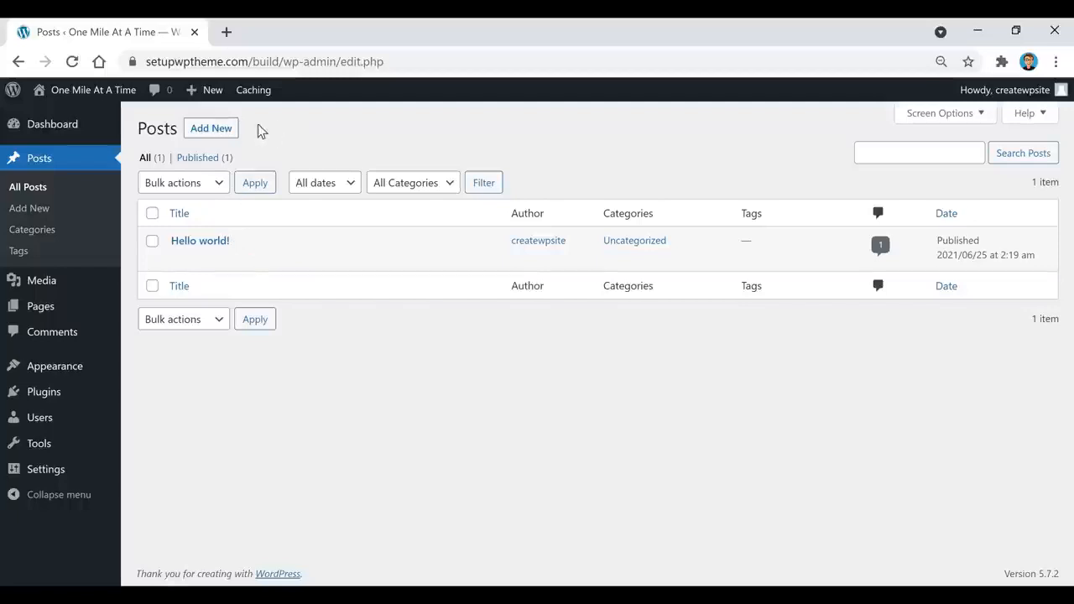
left_click(214, 132)
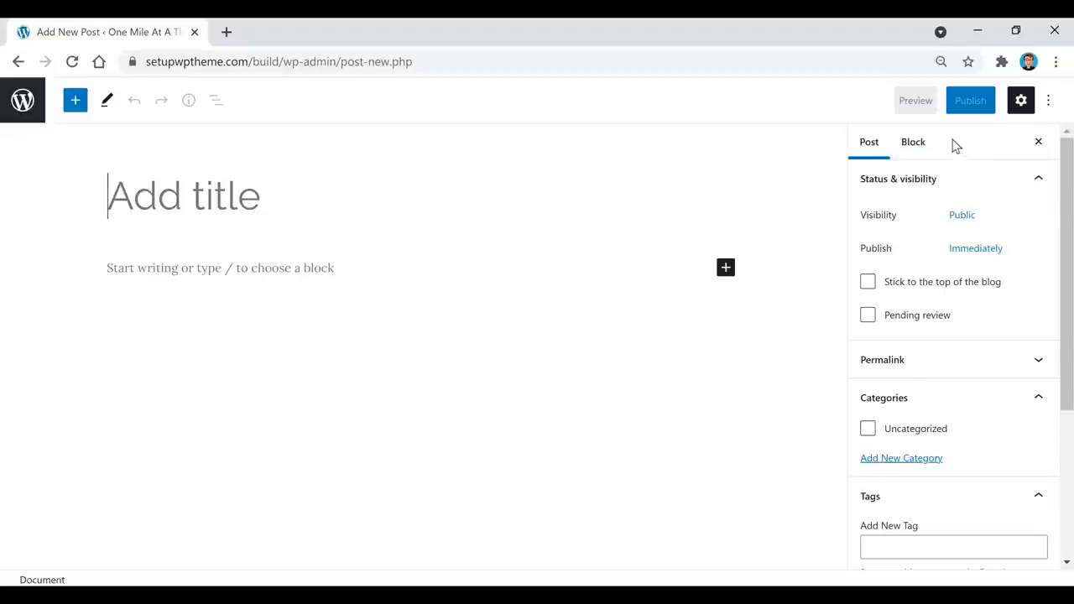
- Examine the new post's settings for visibility, permalink, categories, tags and featured image, and view the block settings
left_click(1021, 112)
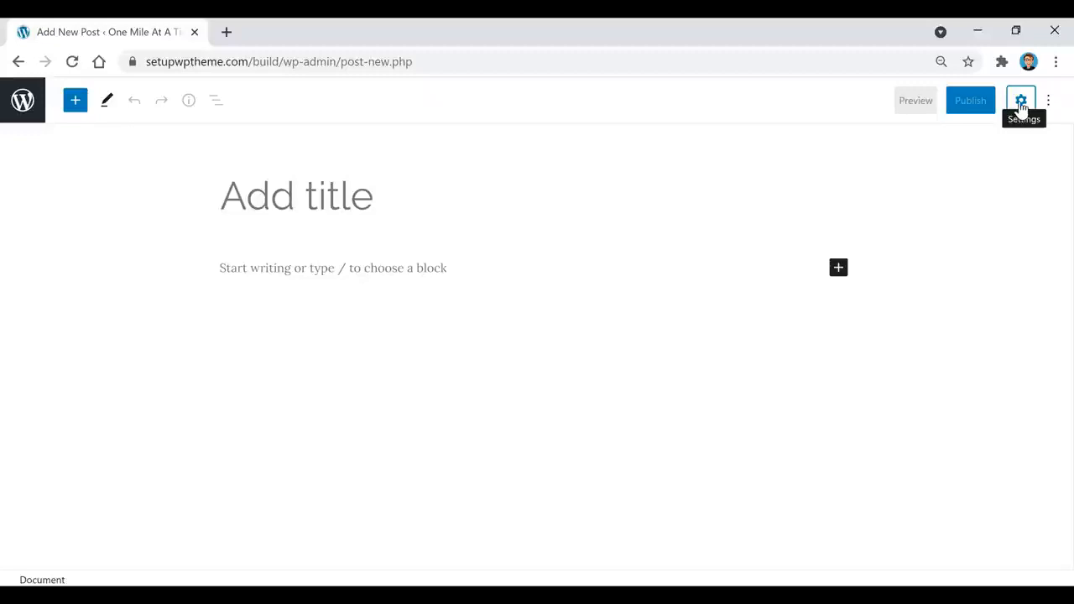
left_click(1021, 104)
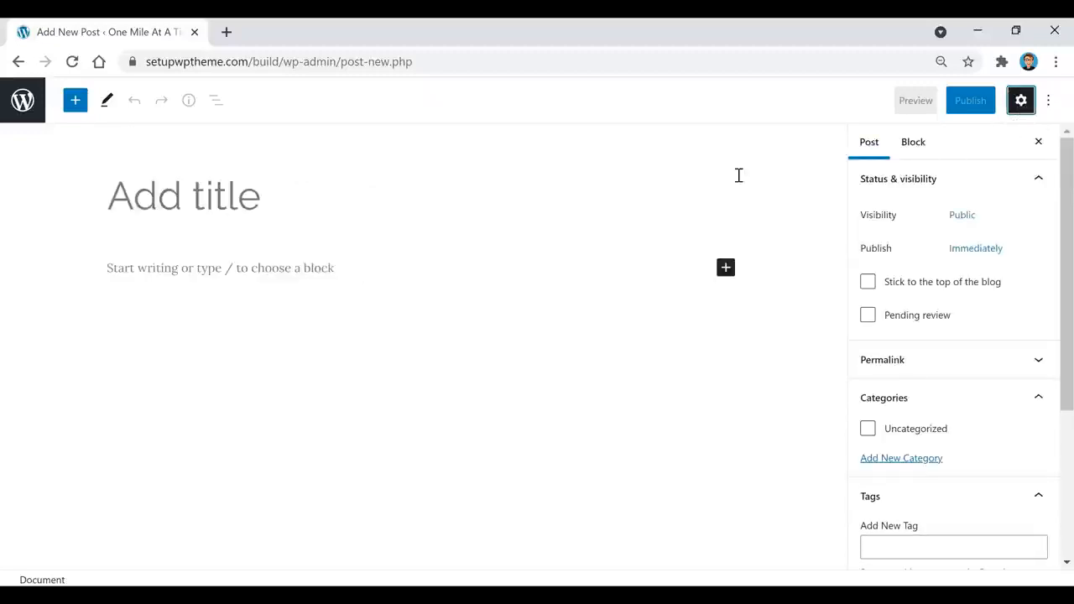
scroll(948, 283, "down", 1)
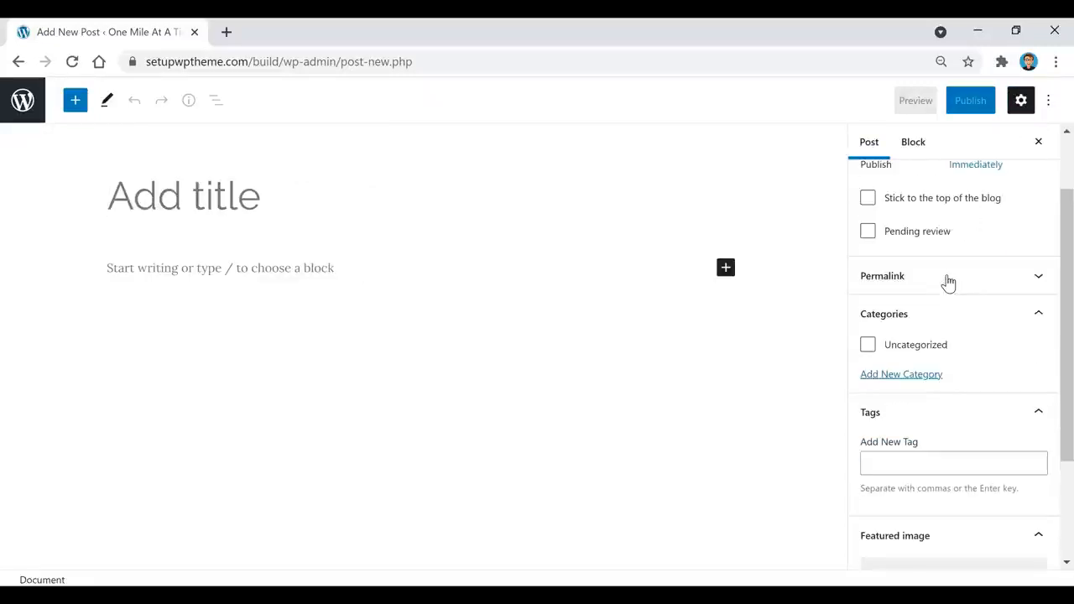
left_click(993, 283)
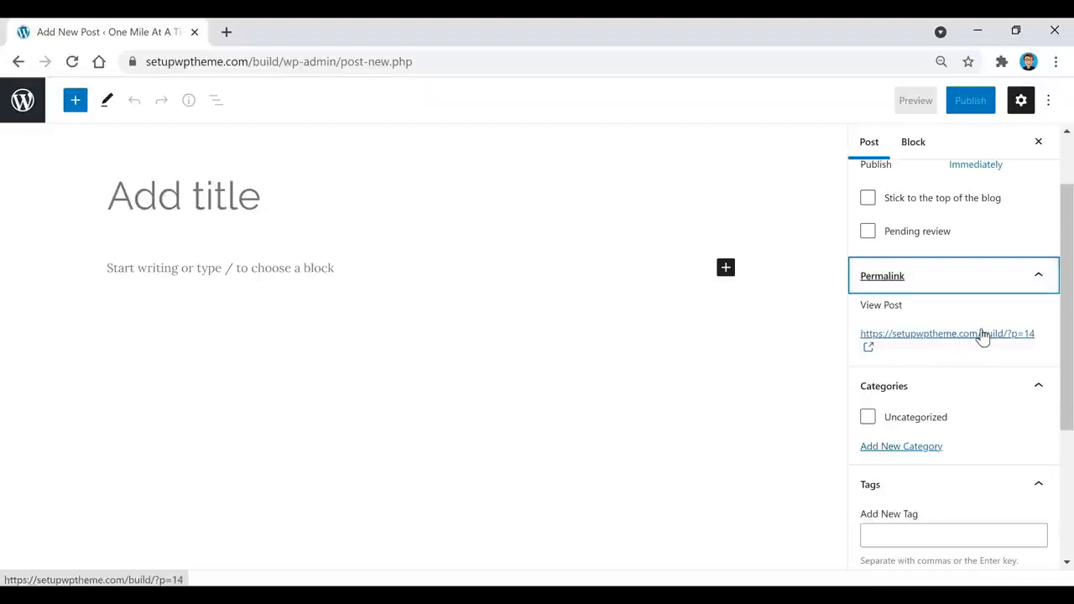
left_click(945, 276)
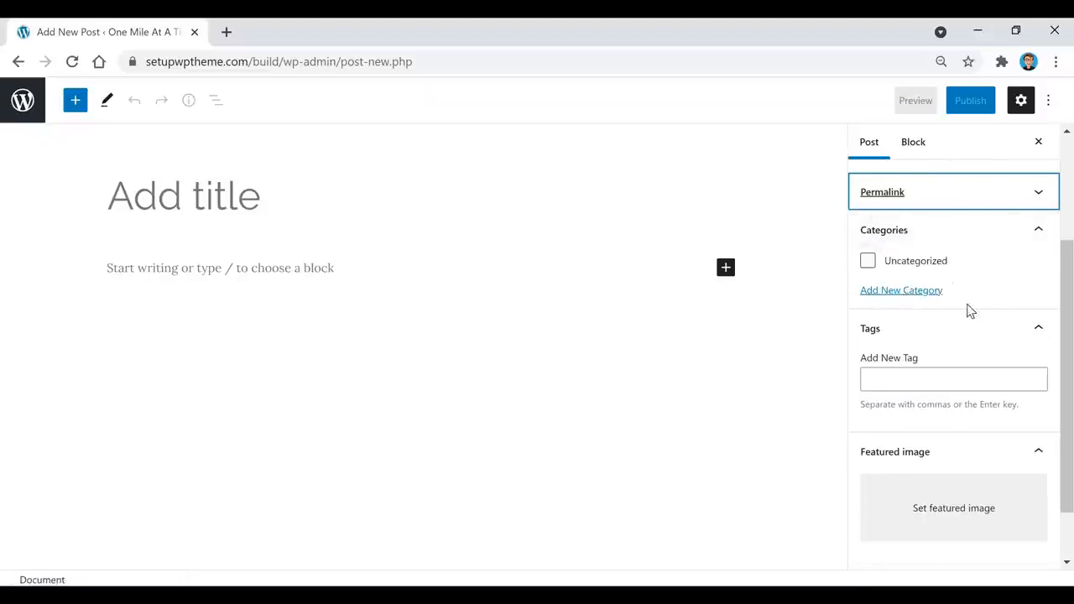
scroll(970, 337, "down", 1)
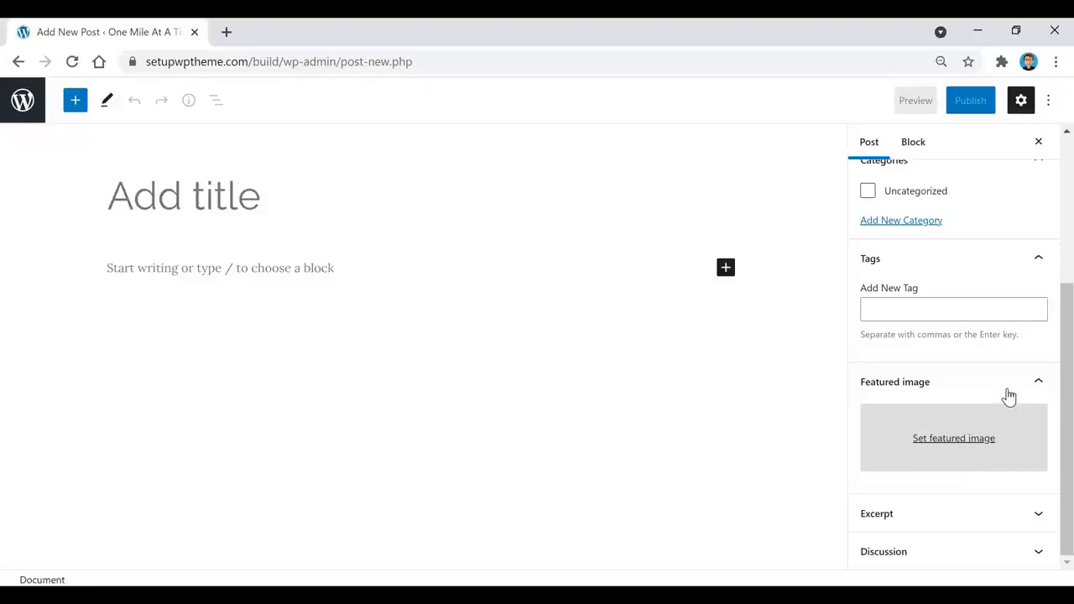
scroll(1007, 391, "up", 3)
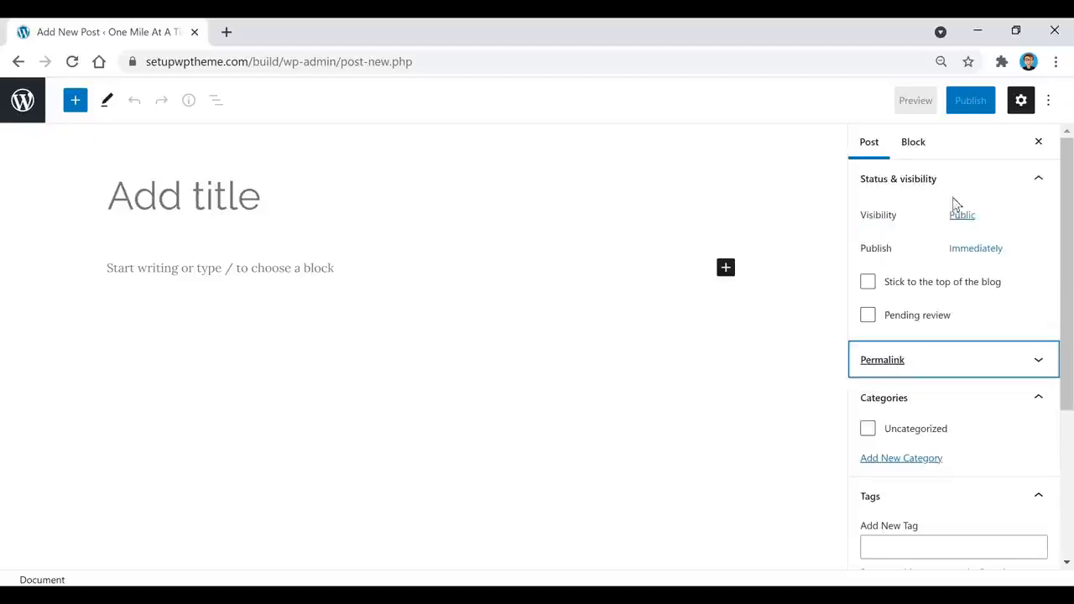
left_click(911, 148)
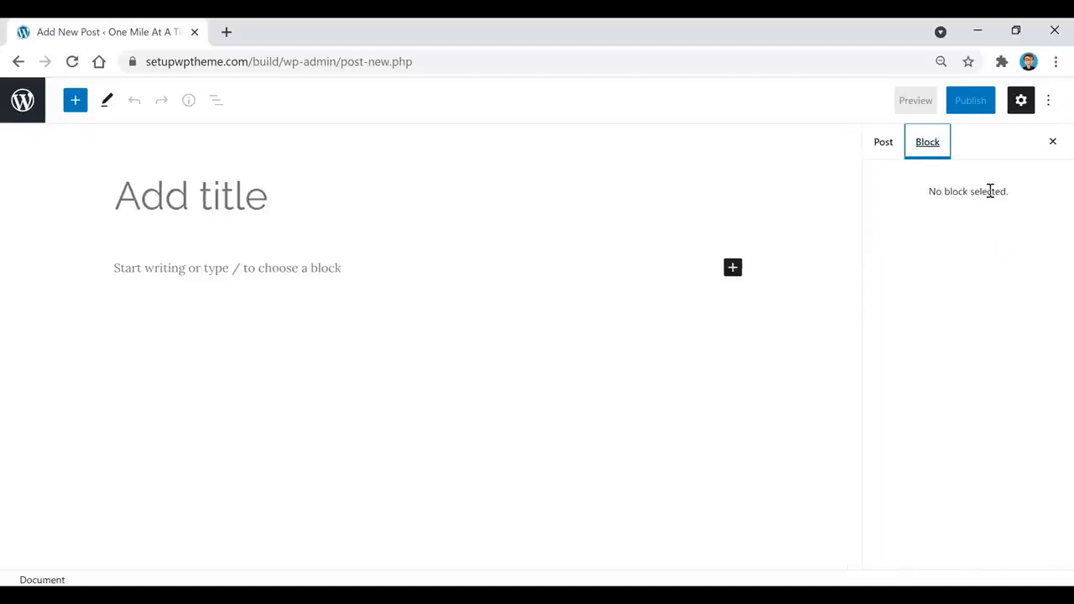
- Title the post "My Top 5 Favorite National Parks" and paste the prepared article text with its park headings into the body
left_click(884, 145)
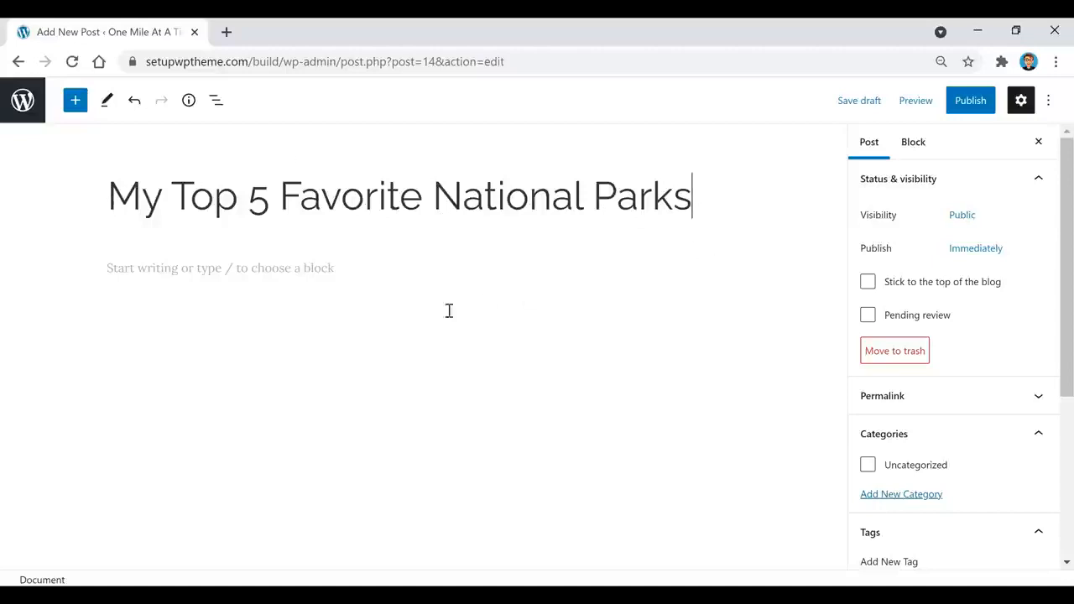
left_click(339, 275)
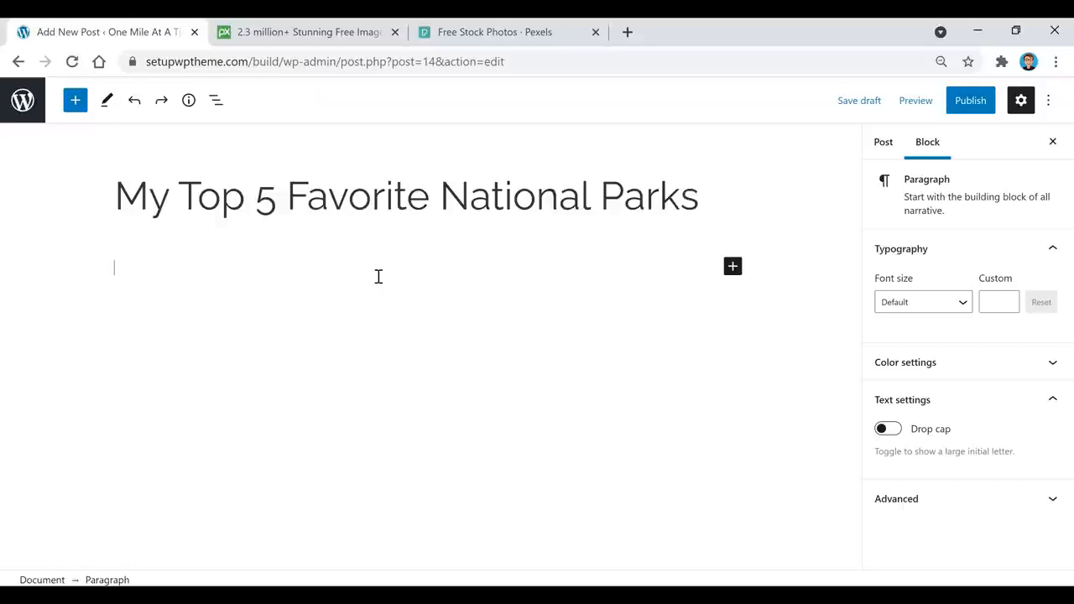
key("ctrl+v")
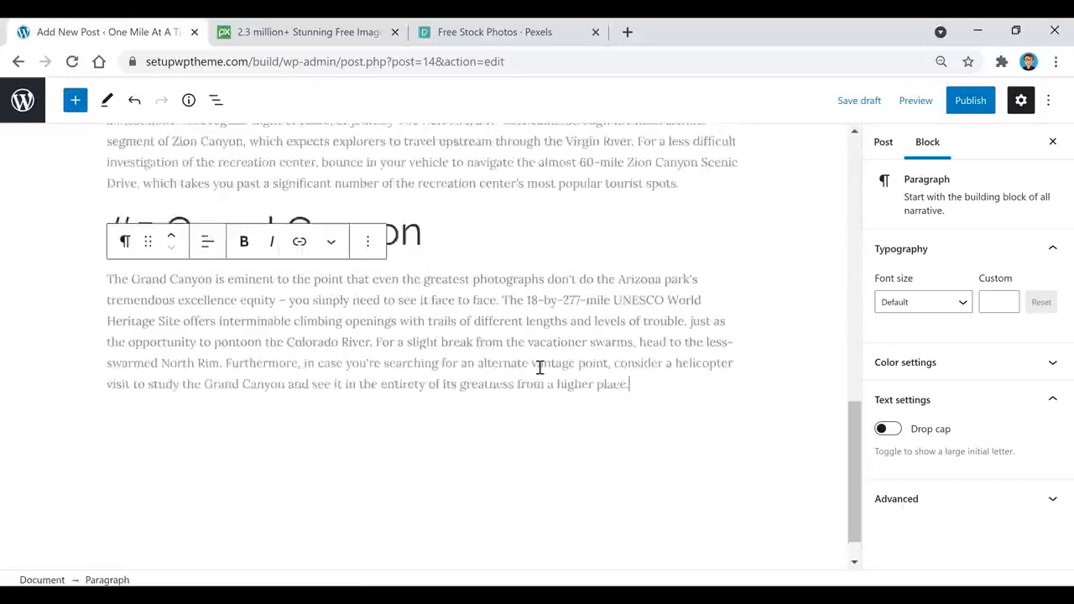
scroll(554, 363, "up", 9)
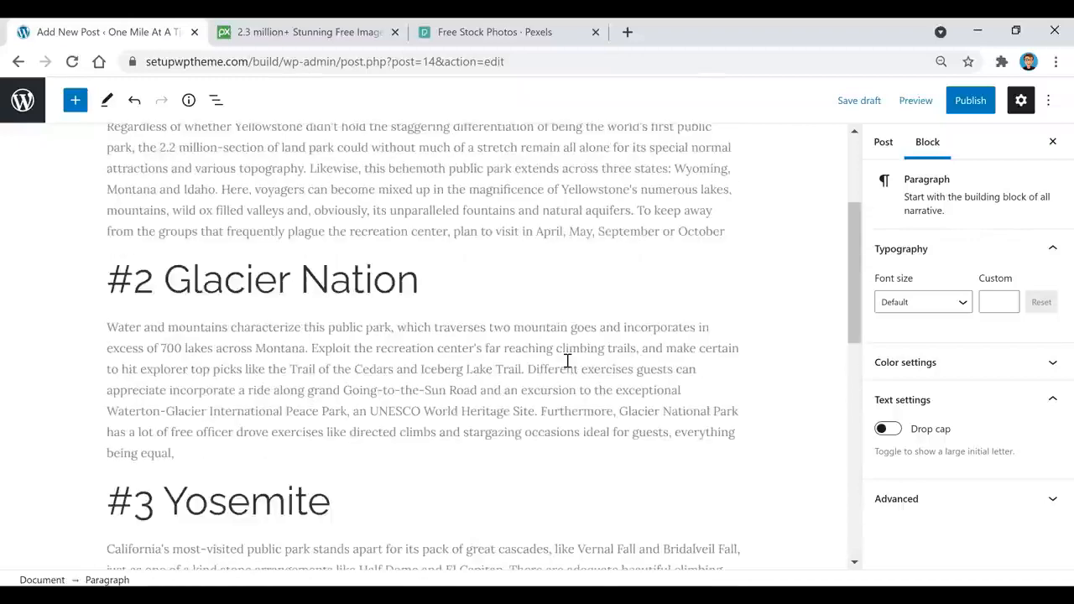
scroll(567, 361, "up", 5)
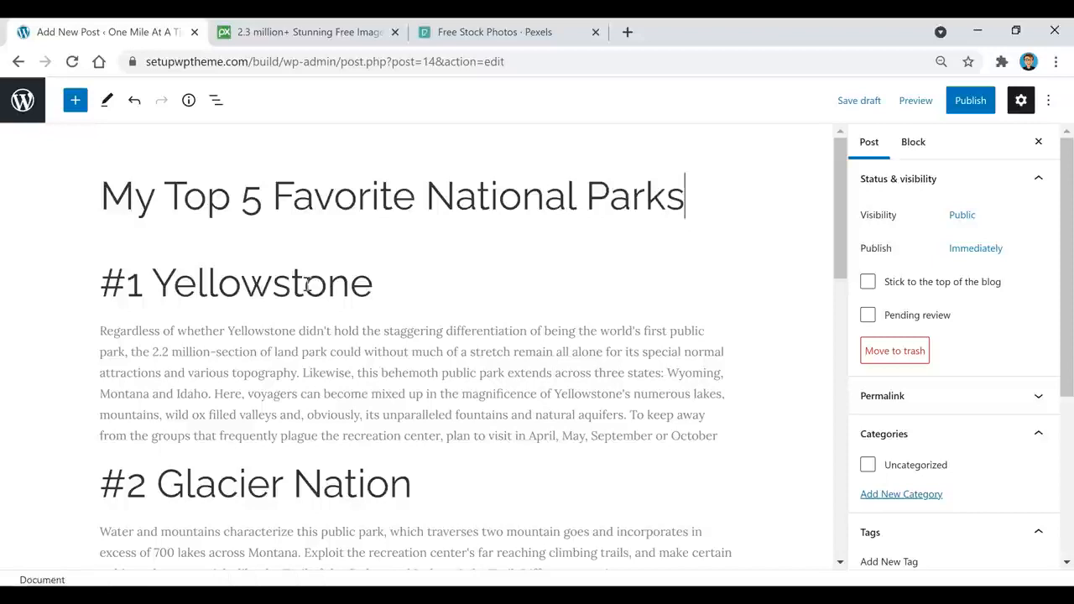
- Change the "#1 Yellowstone" heading to Heading 3
left_click(210, 285)
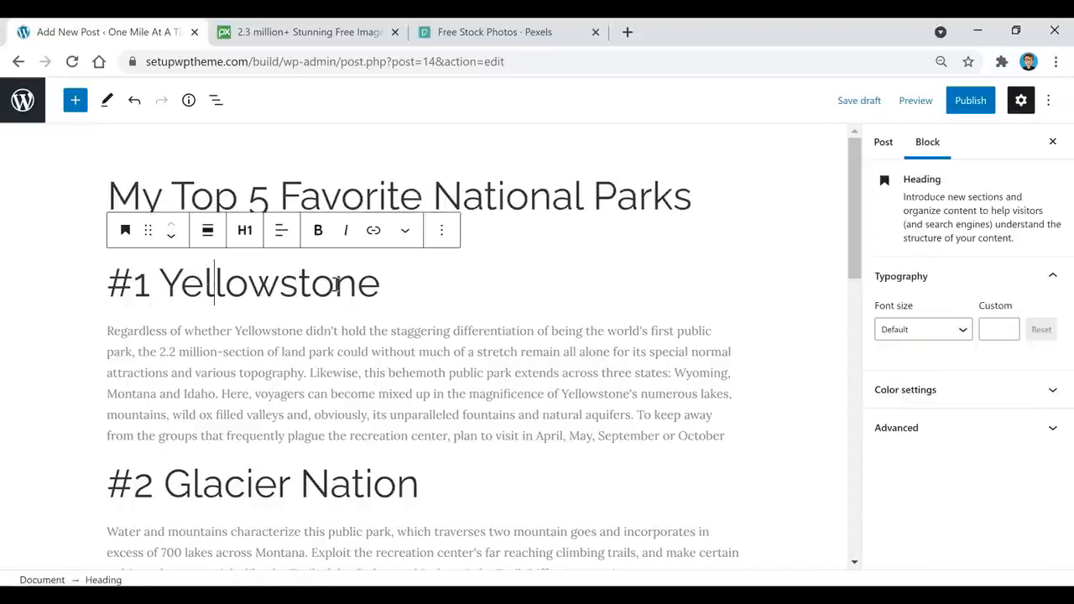
triple_click(273, 287)
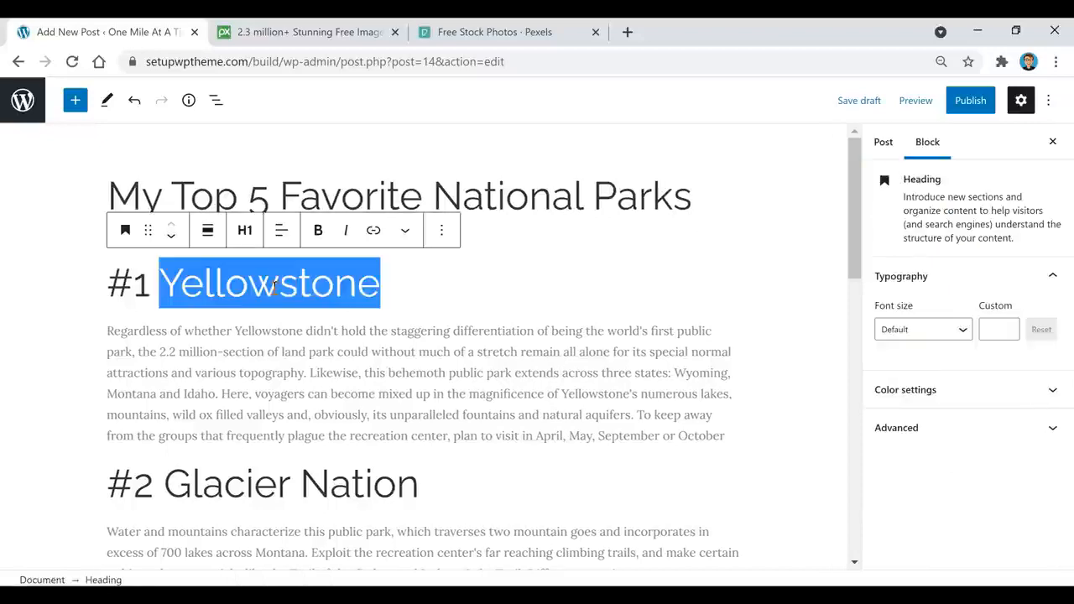
left_click(244, 230)
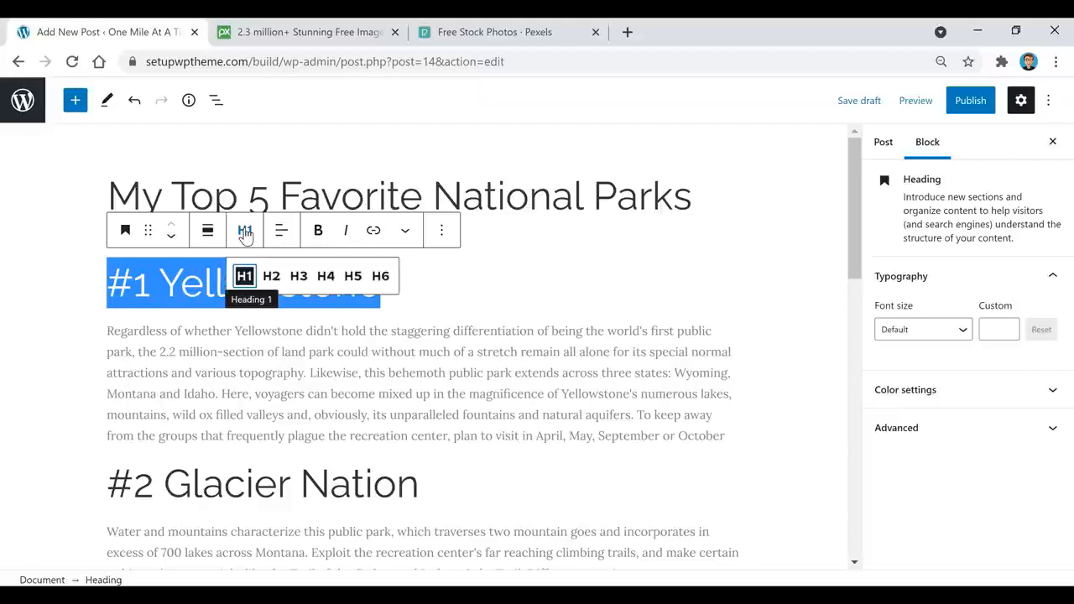
left_click(298, 276)
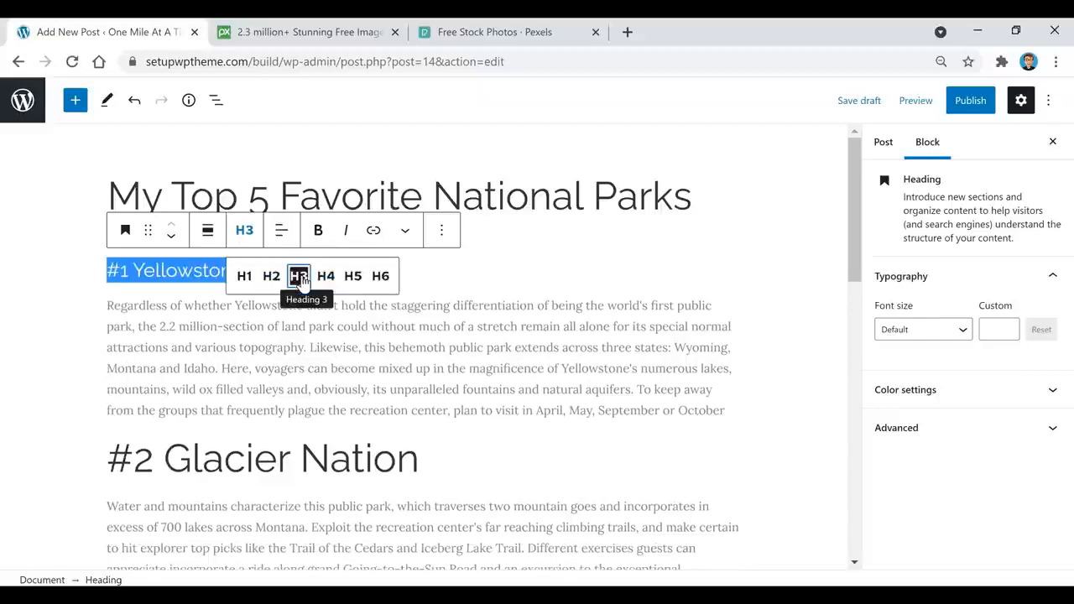
- Make the "#1 Yellowstone" heading text bold
left_click(506, 331)
left_click(435, 263)
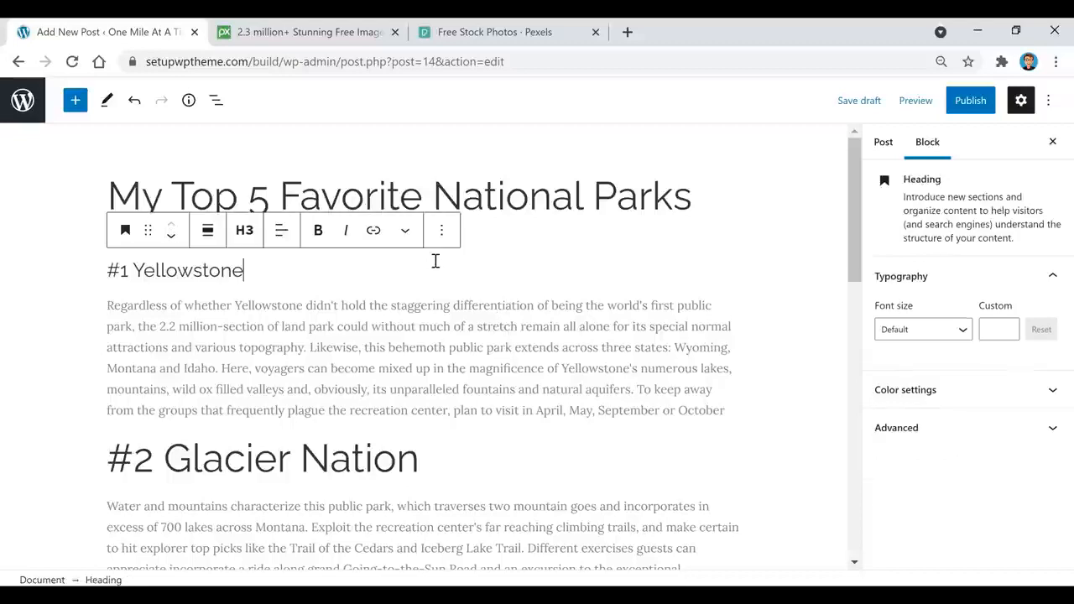
triple_click(186, 271)
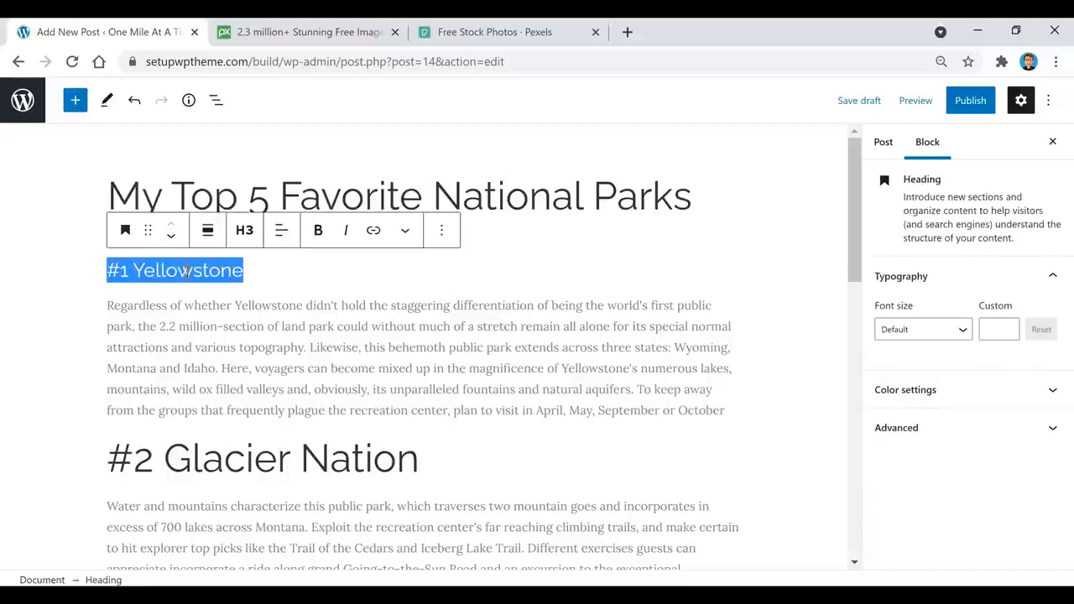
left_click(319, 234)
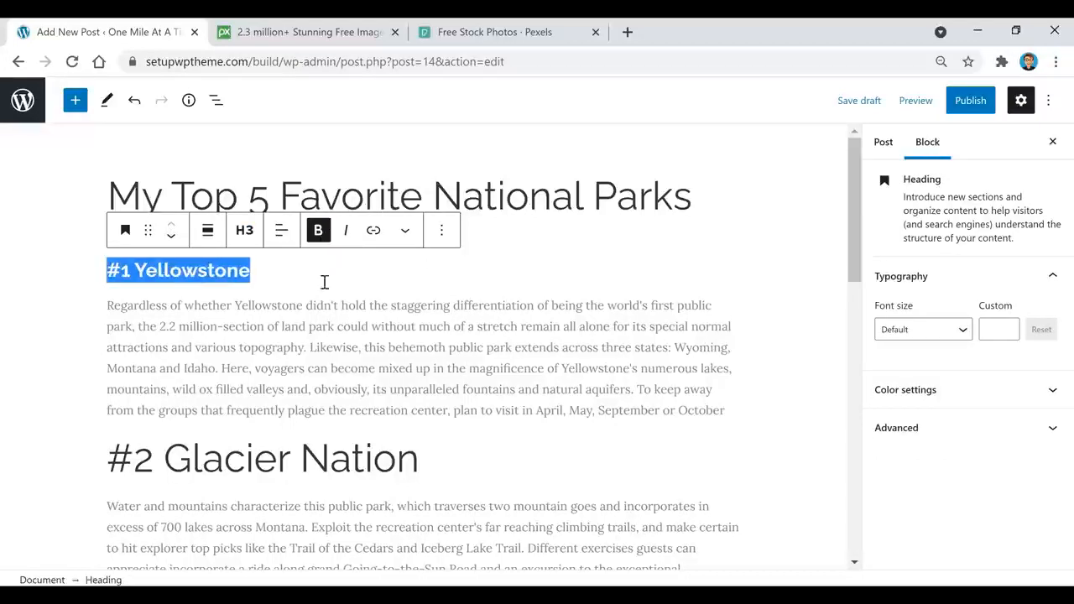
left_click(323, 339)
- Change the "#2 Glacier Nation" heading to Heading 3 and make its text bold
scroll(323, 339, "down", 2)
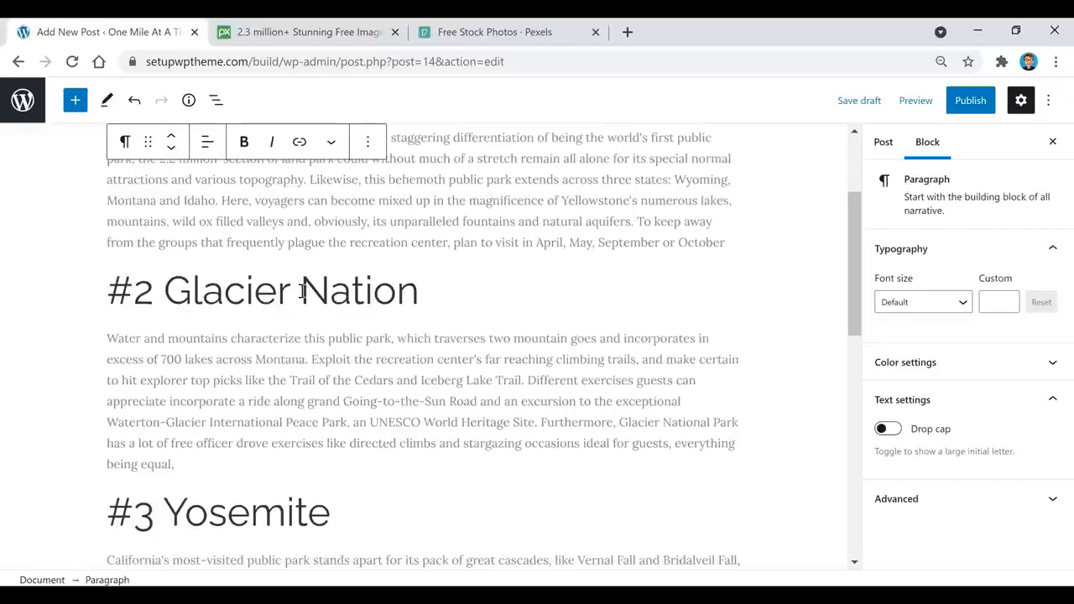
double_click(302, 291)
triple_click(302, 290)
left_click(244, 238)
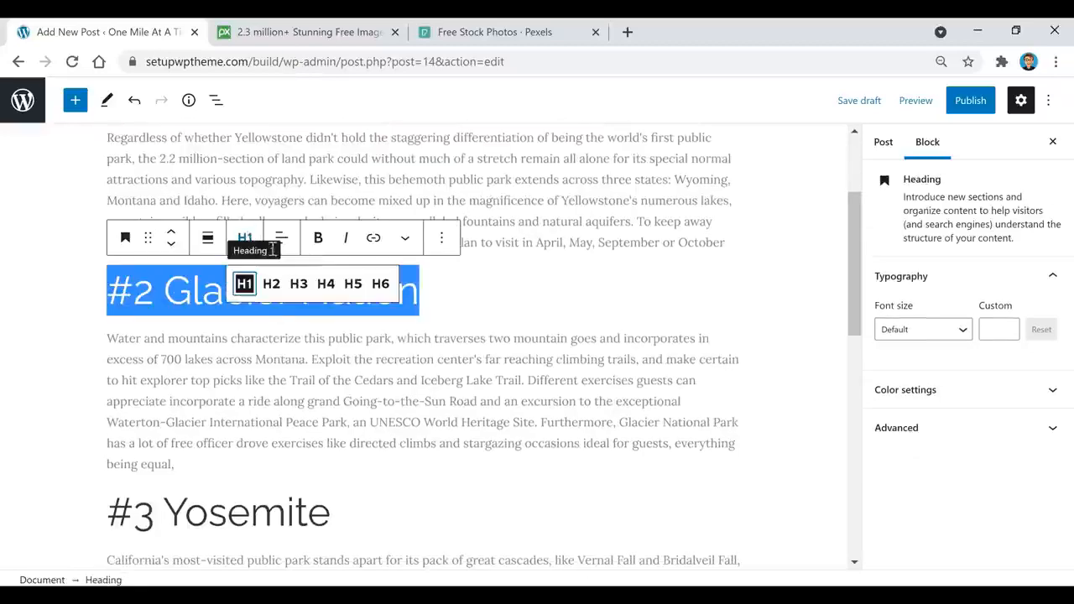
left_click(305, 283)
left_click(318, 238)
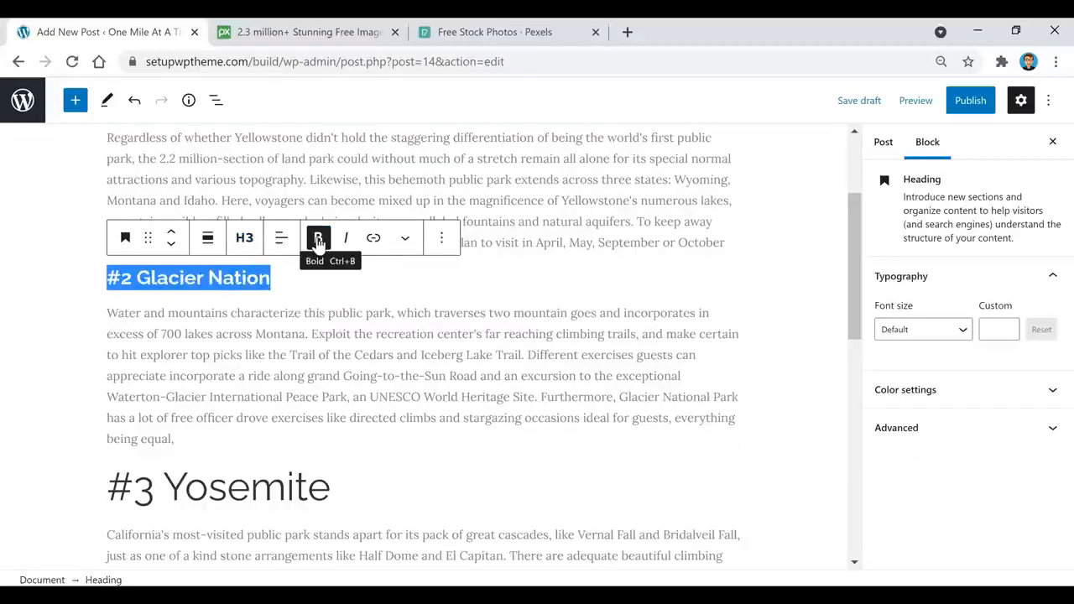
left_click(331, 338)
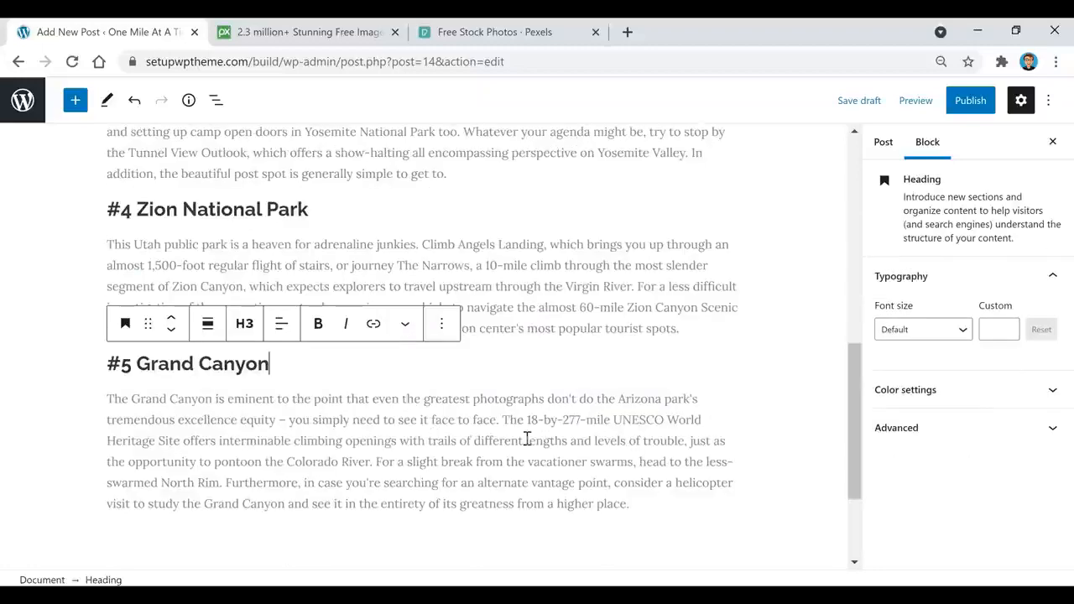
- Insert a Spacer block between the "#1 Yellowstone" heading and its paragraph
scroll(527, 438, "up", 2)
scroll(527, 438, "up", 1)
scroll(347, 372, "up", 3)
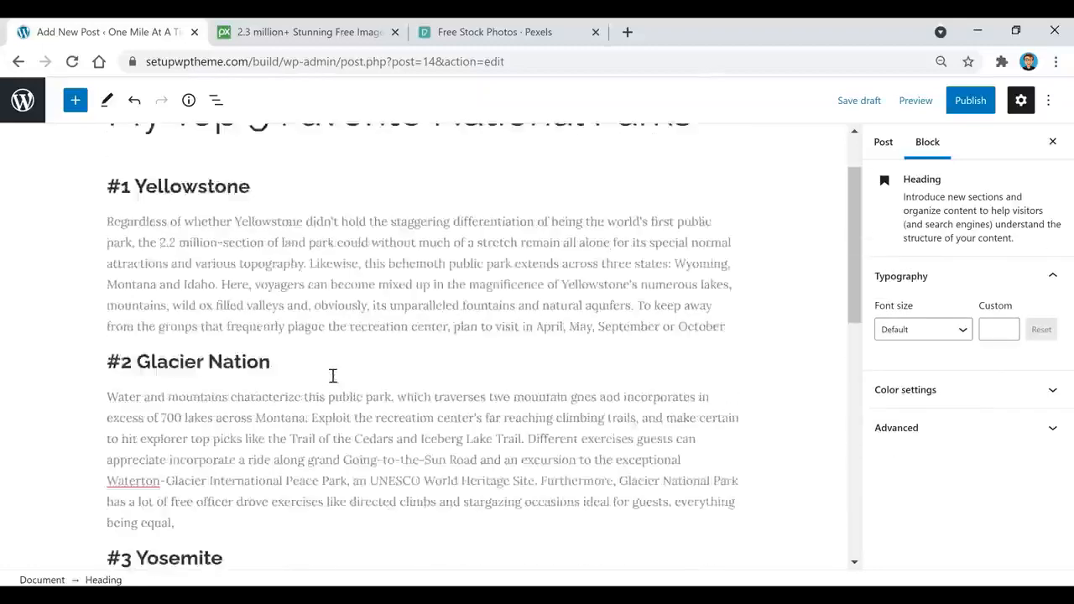
scroll(328, 382, "up", 1)
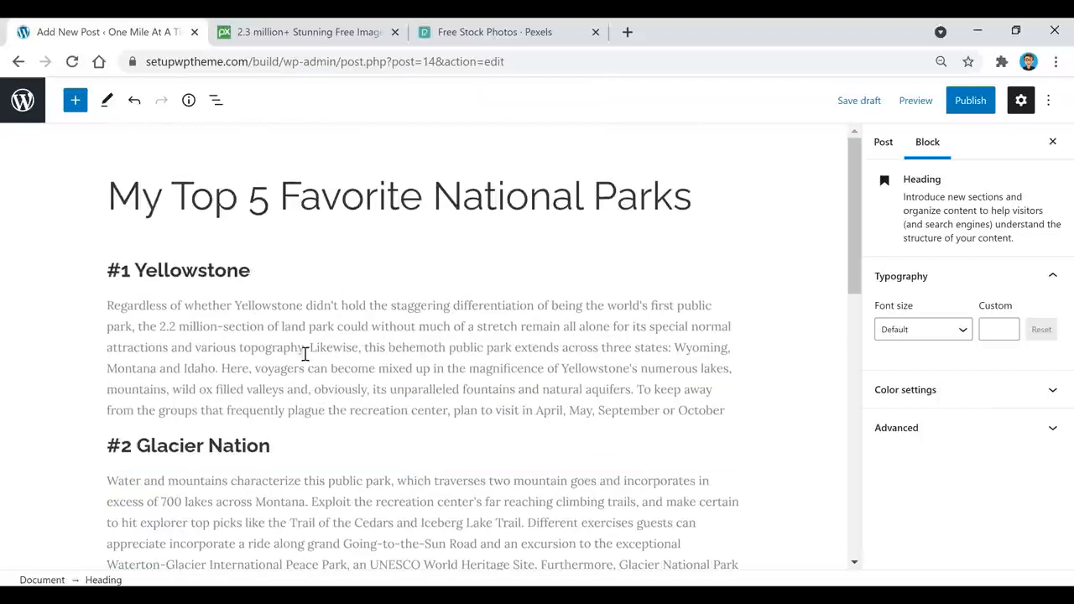
left_click(269, 268)
key("Return")
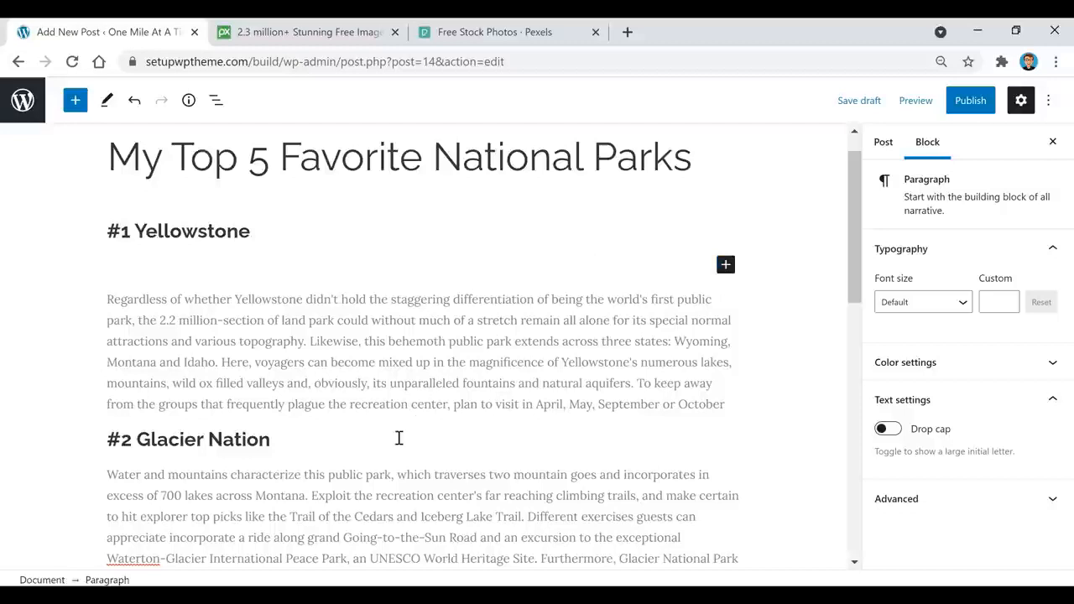
mouse_move(425, 286)
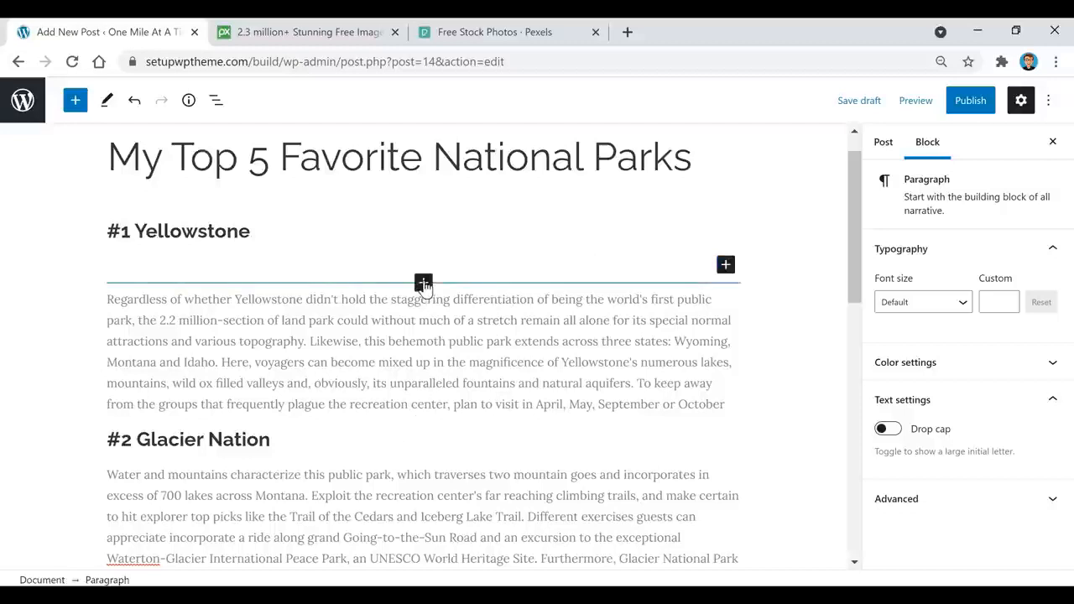
scroll(403, 417, "down", 3)
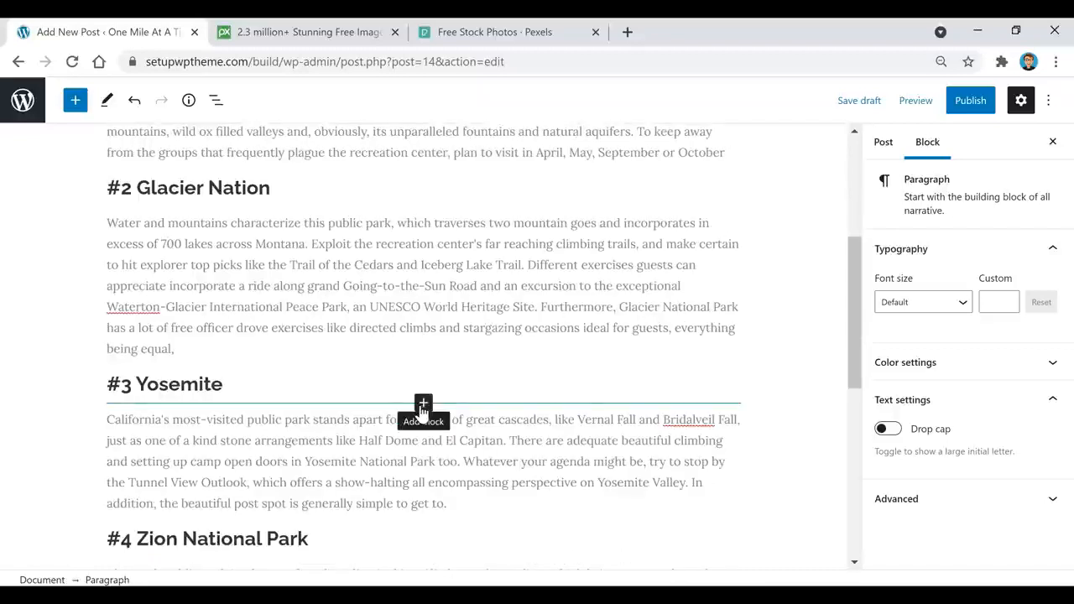
scroll(542, 374, "up", 3)
scroll(542, 374, "up", 1)
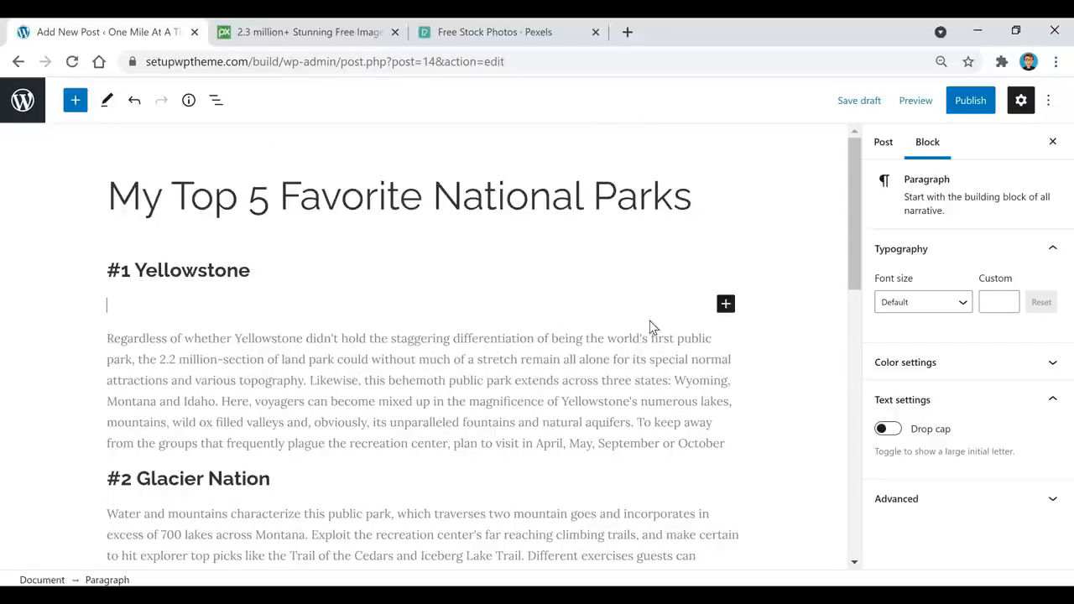
left_click(726, 304)
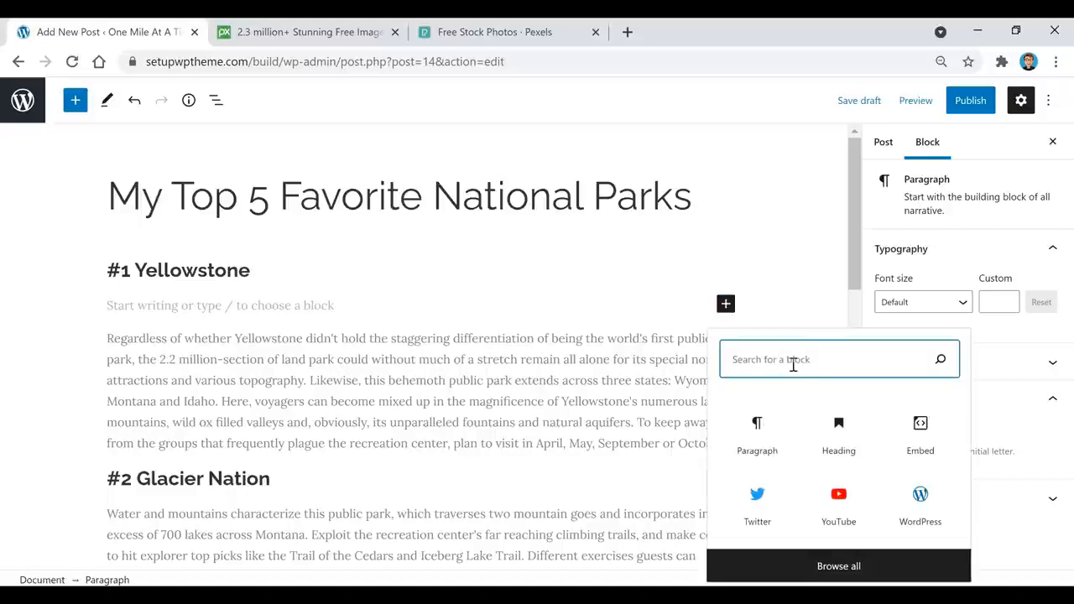
type("spacr")
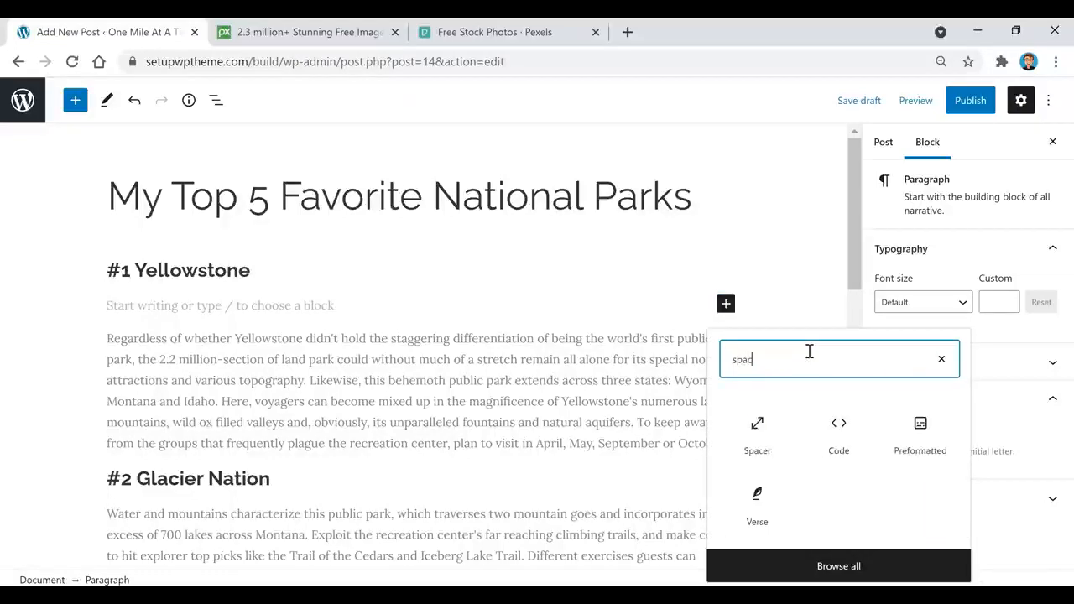
key("BackSpace")
type("er")
left_click(760, 429)
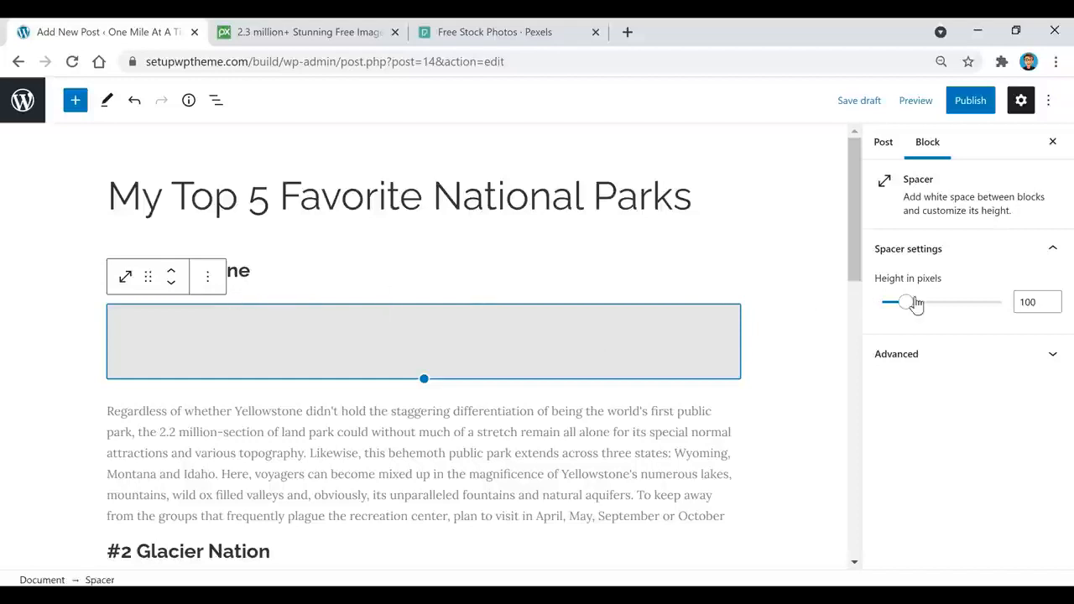
- Set the height of the spacer under the "#1 Yellowstone" heading to 10 pixels
double_click(1035, 305)
type("9")
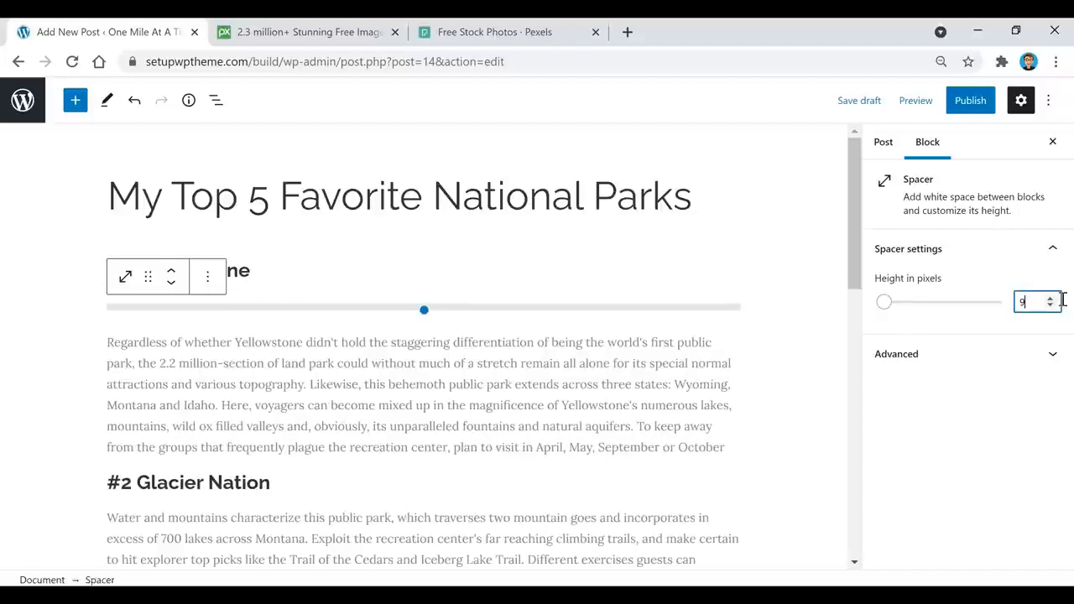
left_click(1049, 298)
left_click(423, 352)
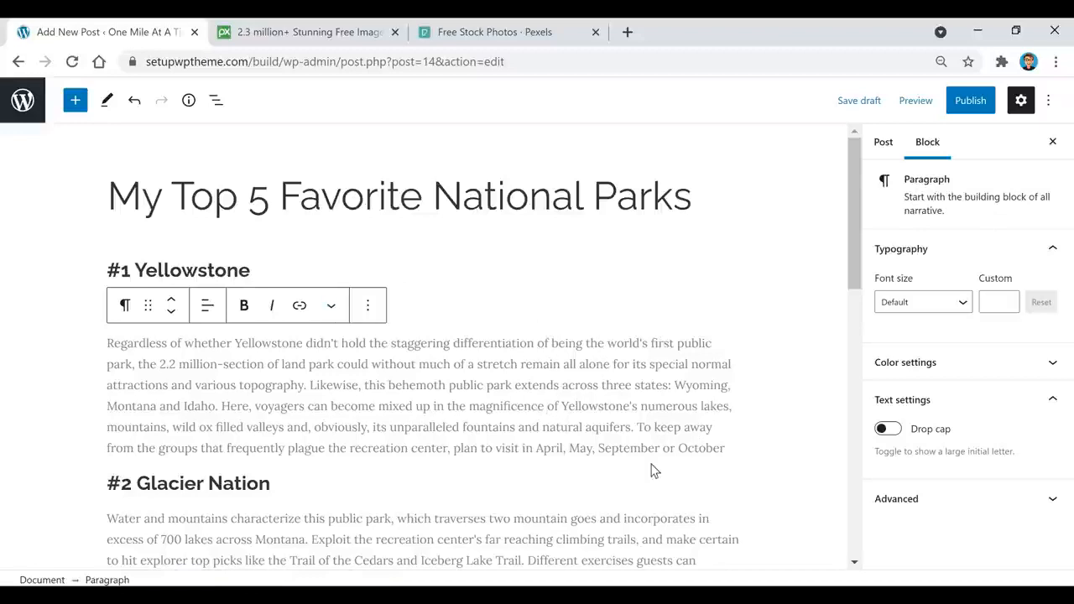
- Add a Spacer block with a height of 25 pixels after the Yellowstone paragraph, above the "#2 Glacier Nation" heading
left_click(742, 444)
key("Return")
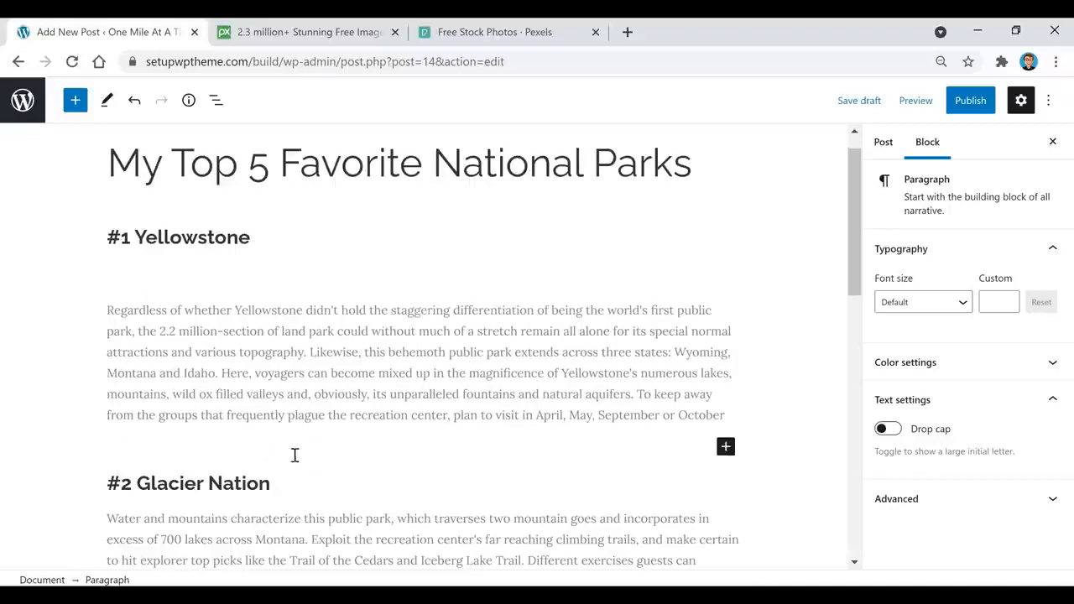
left_click(726, 447)
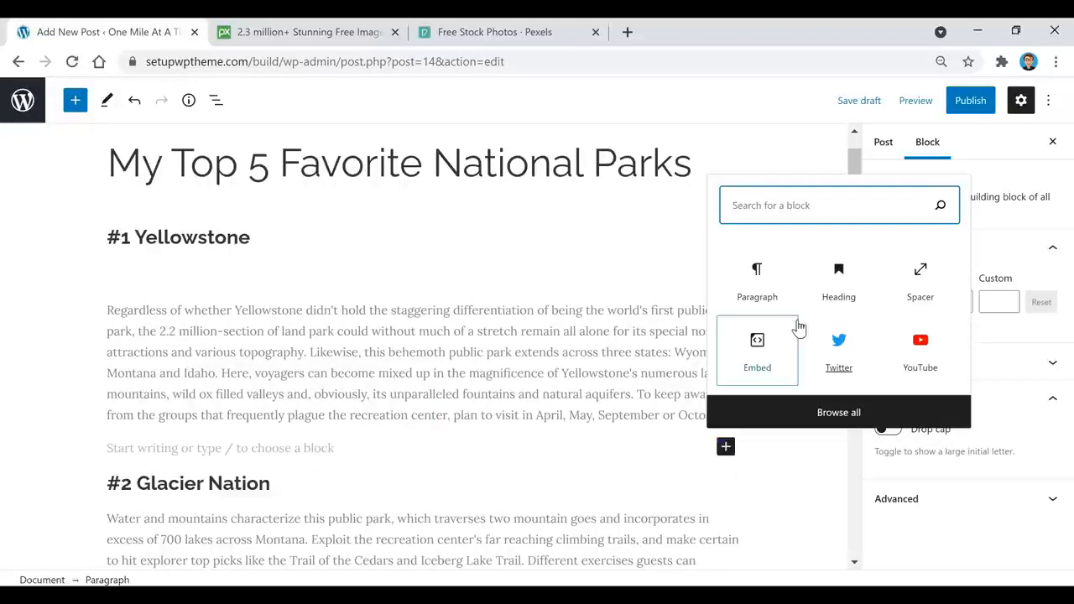
left_click(939, 278)
left_click(1040, 302)
double_click(1040, 302)
type("25")
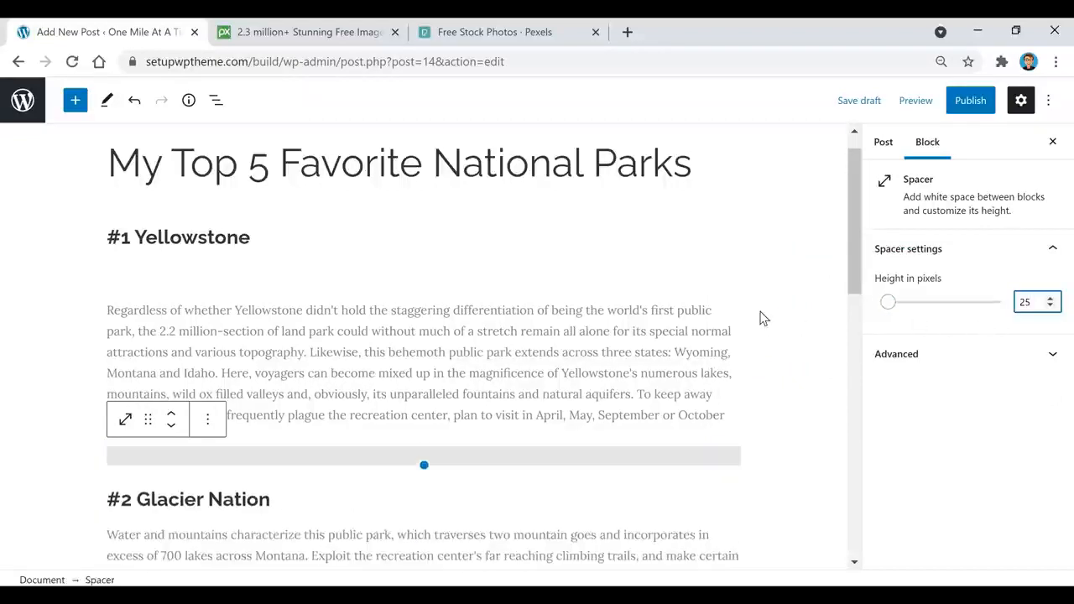
left_click(558, 323)
- Add a Spacer block with a height of 10 pixels between the "#2 Glacier Nation" heading and its paragraph
scroll(559, 326, "down", 3)
scroll(559, 325, "up", 3)
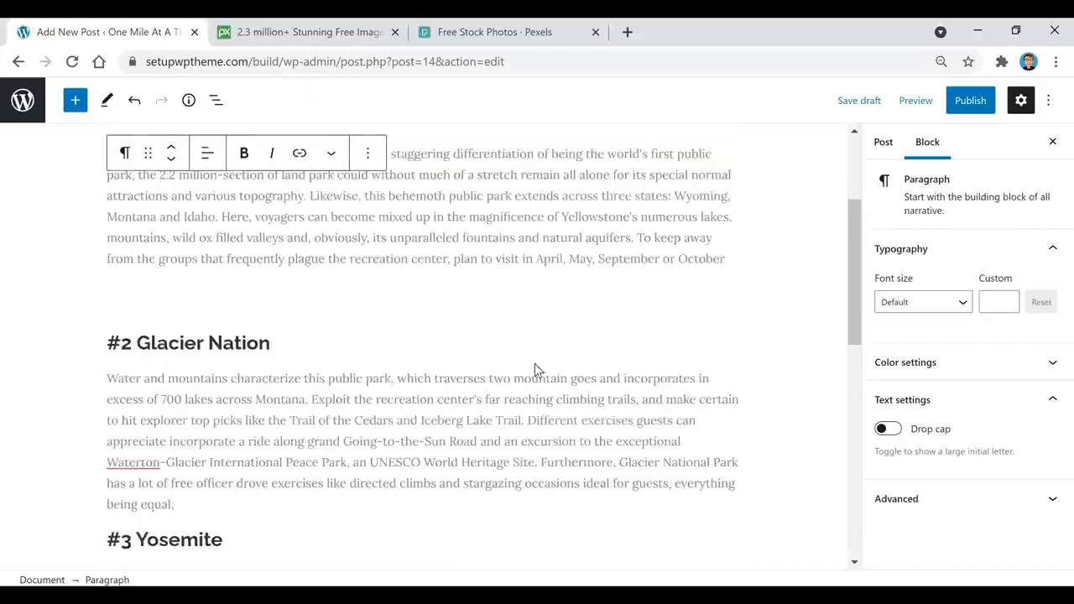
scroll(470, 422, "down", 2)
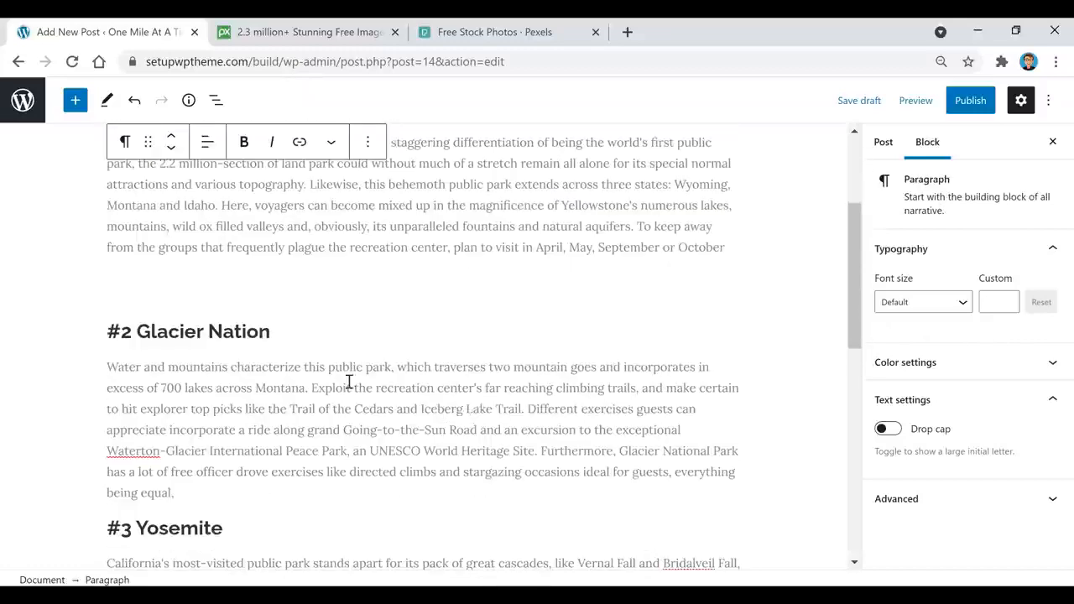
left_click(304, 331)
key("Return")
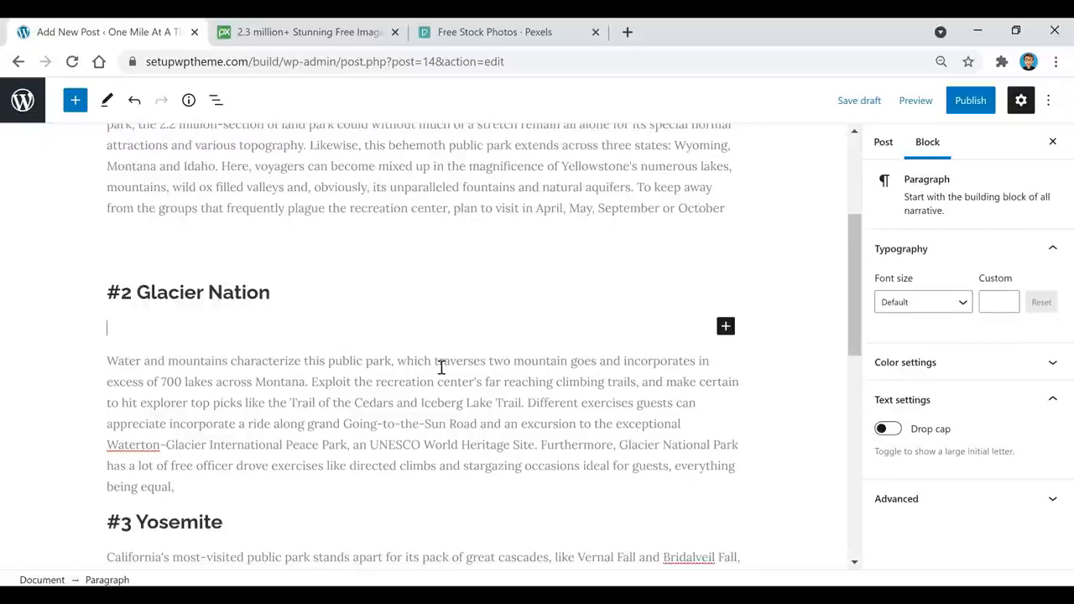
left_click(726, 326)
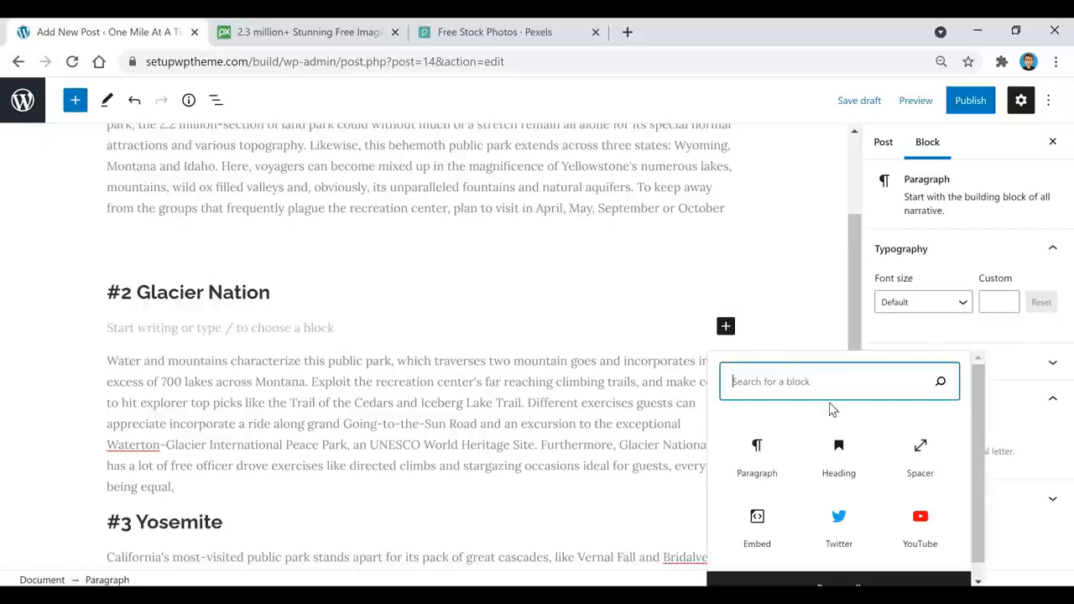
left_click(905, 454)
left_click(1040, 299)
key("BackSpace")
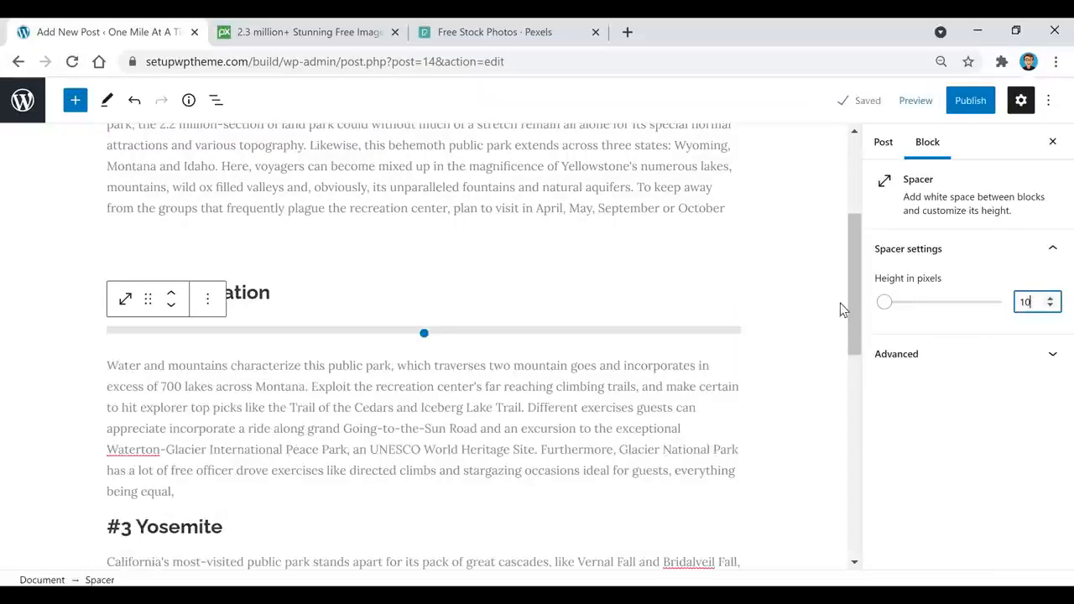
- Add a Spacer block with a height of 25 pixels after the Glacier paragraph, above the "#3 Yosemite" heading
scroll(557, 362, "down", 2)
left_click(244, 323)
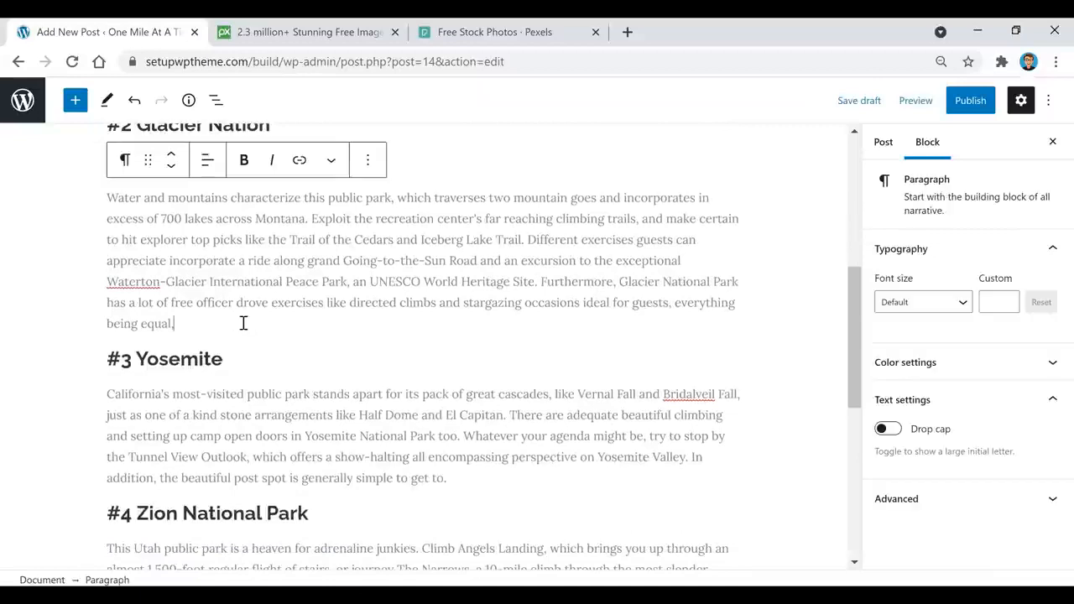
key("Return")
left_click(729, 323)
double_click(1025, 302)
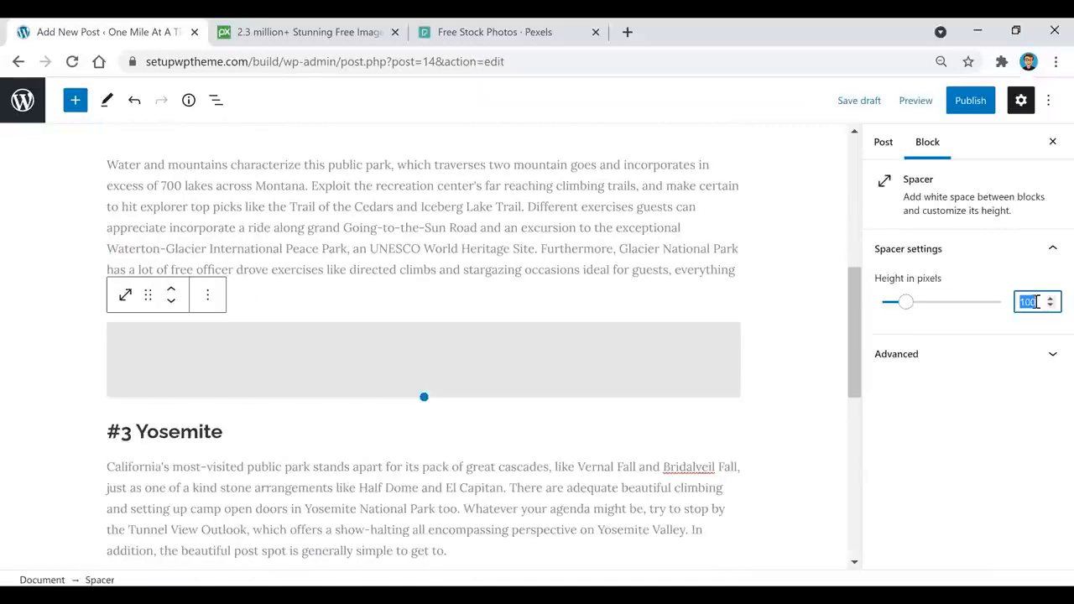
type("25")
left_click(594, 250)
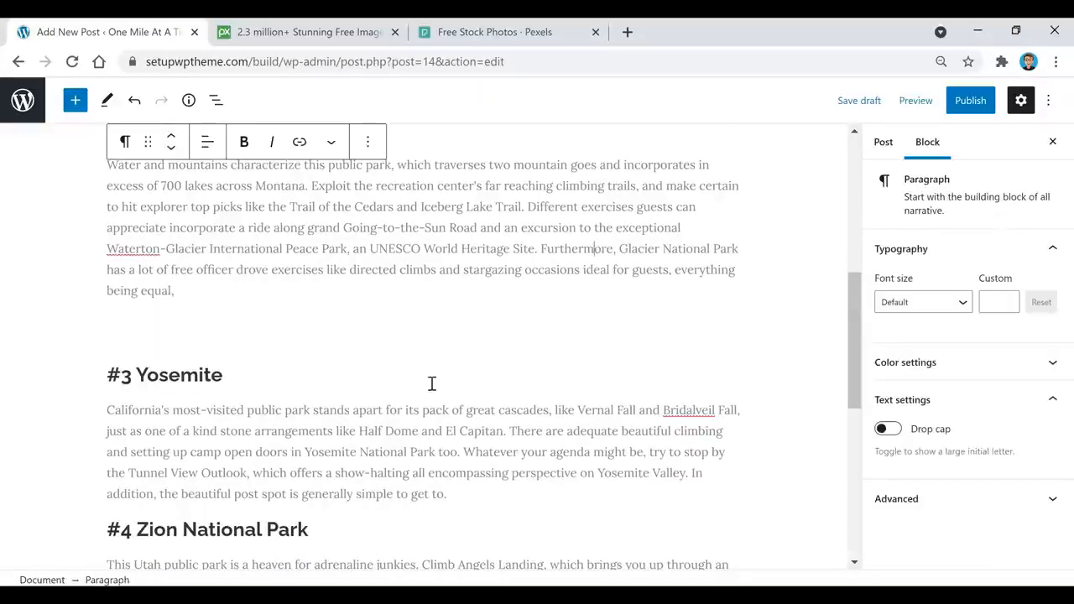
- Check the spacing and paragraph breaks through all five park sections and save the post as a draft
scroll(504, 343, "down", 6)
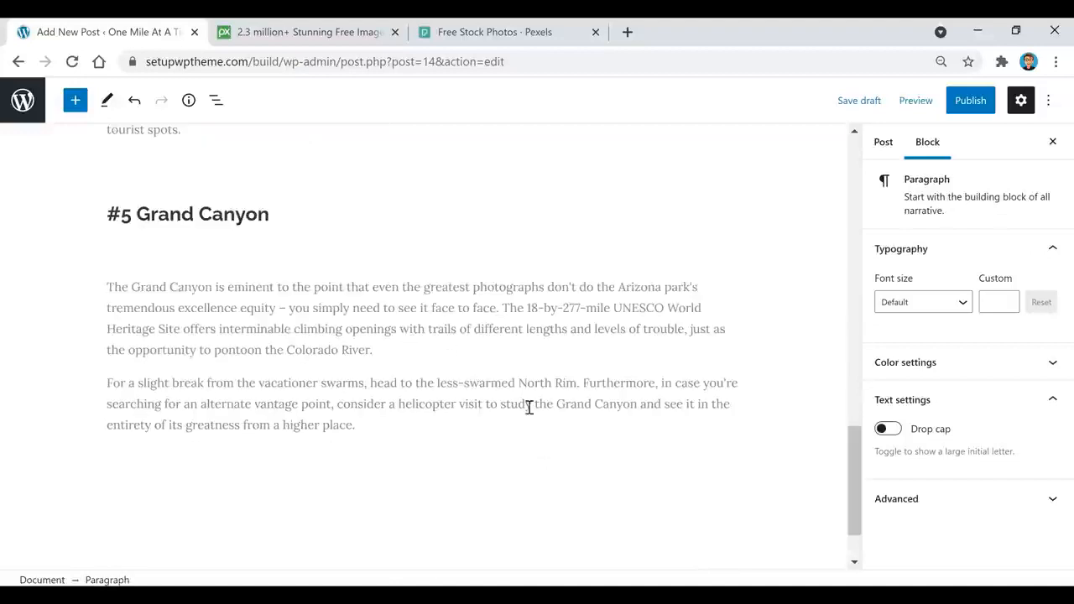
scroll(528, 406, "up", 15)
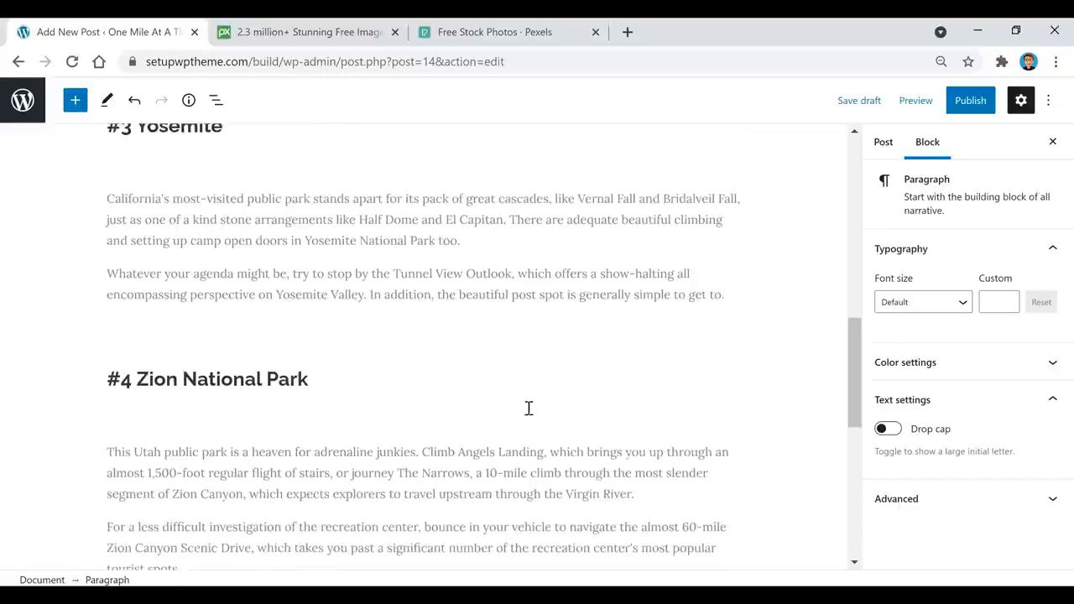
scroll(516, 424, "up", 2)
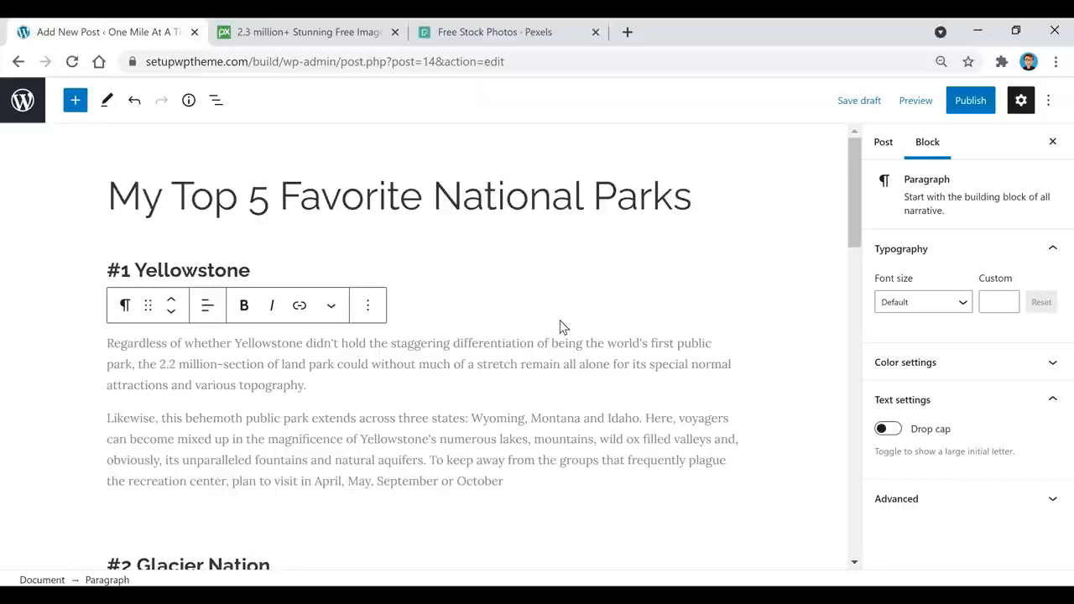
left_click(866, 107)
- View the Pixabay and Pexels free stock photo sites, and return to the post in the WordPress editor
left_click(319, 33)
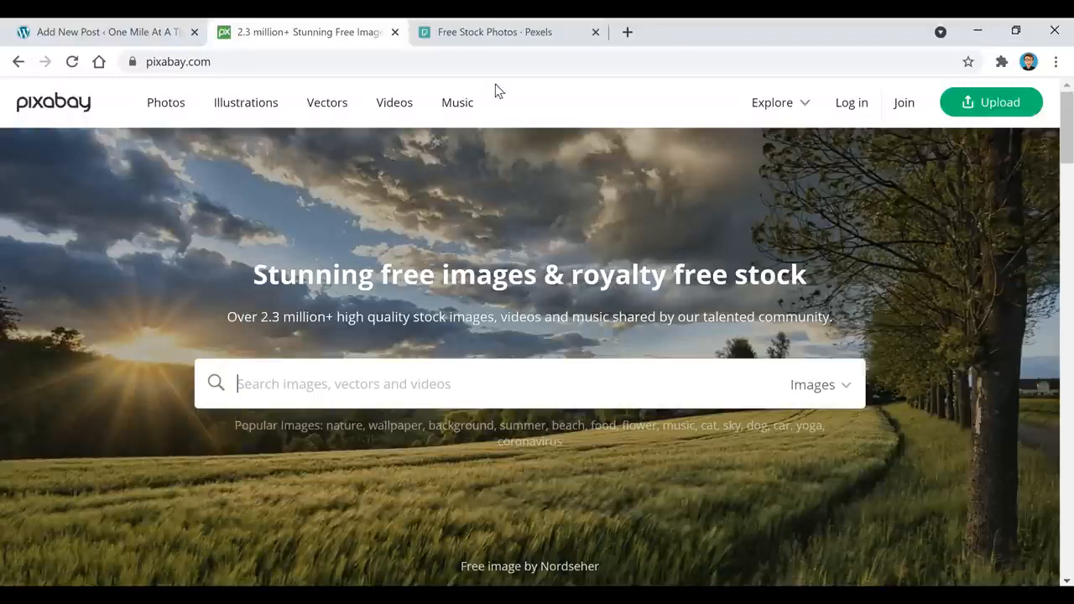
left_click(501, 34)
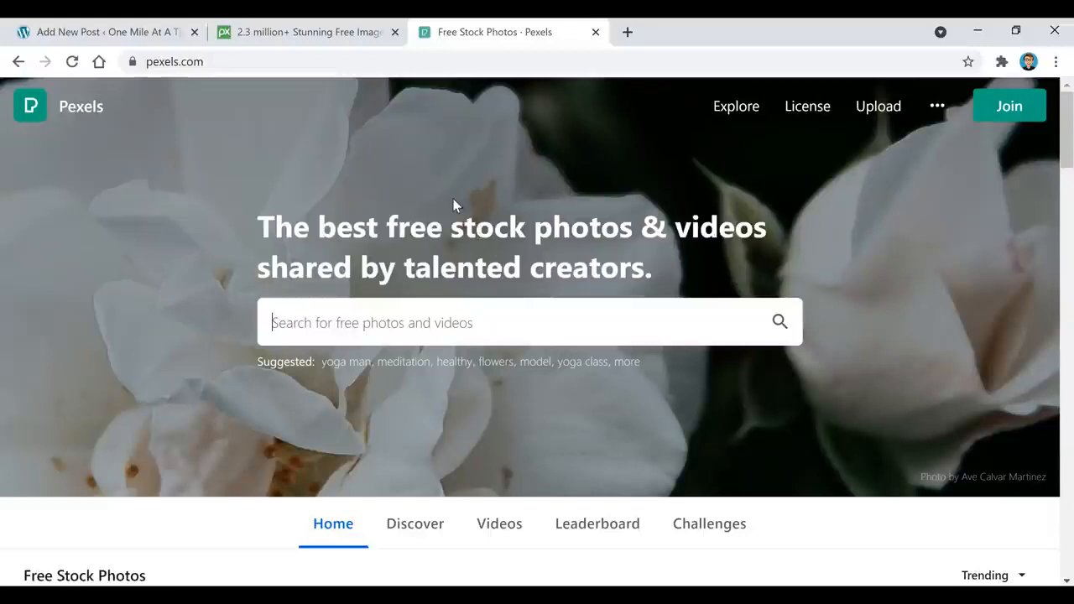
left_click(135, 39)
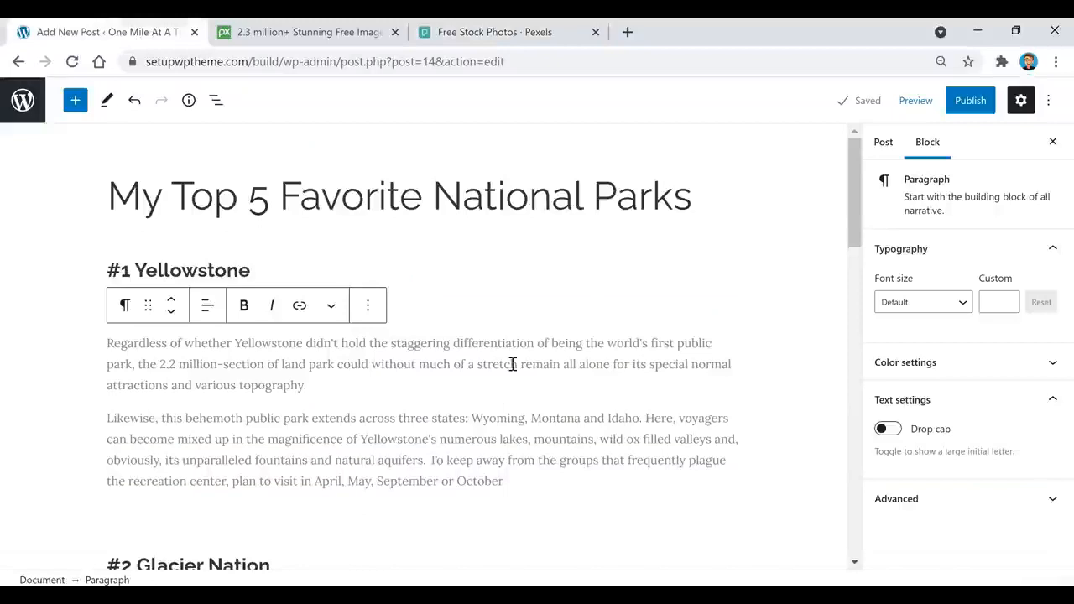
- Add an Image block after the last paragraph of the #1 Yellowstone section
scroll(537, 360, "down", 1)
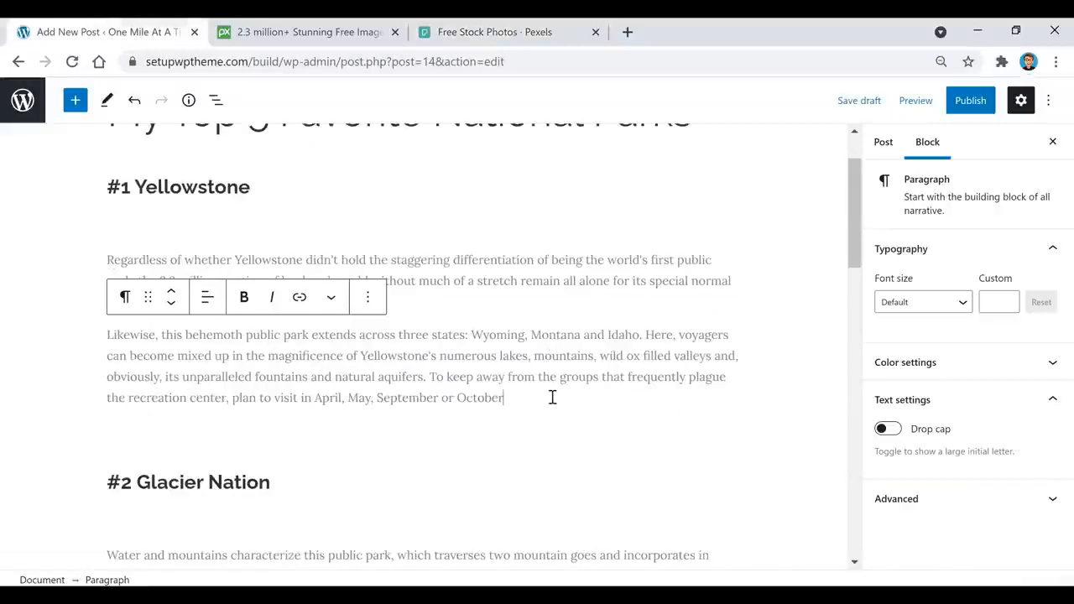
key("Return")
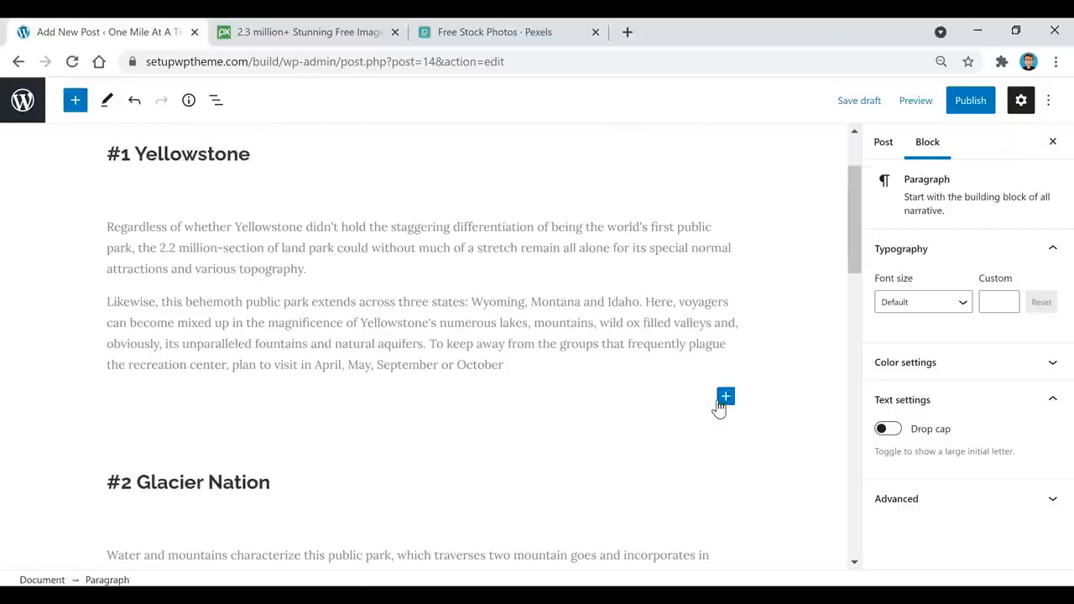
left_click(725, 397)
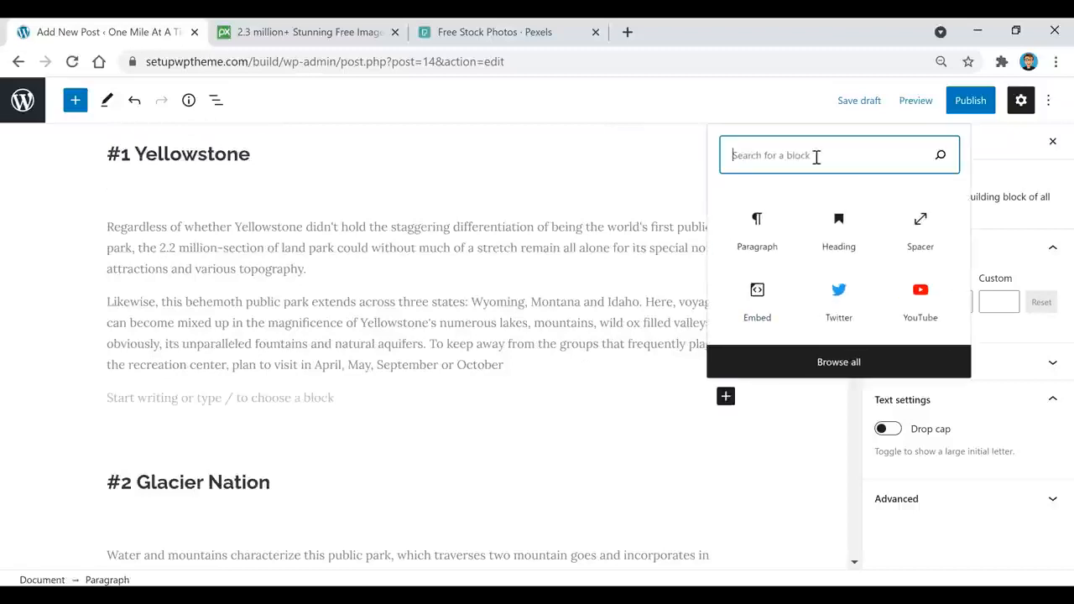
type("image")
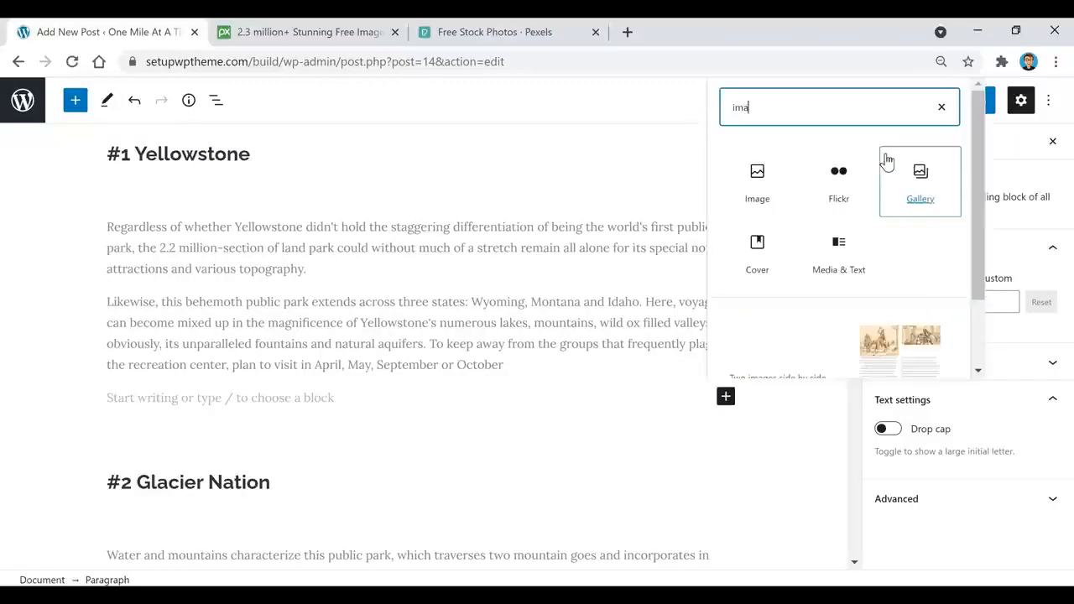
left_click(758, 176)
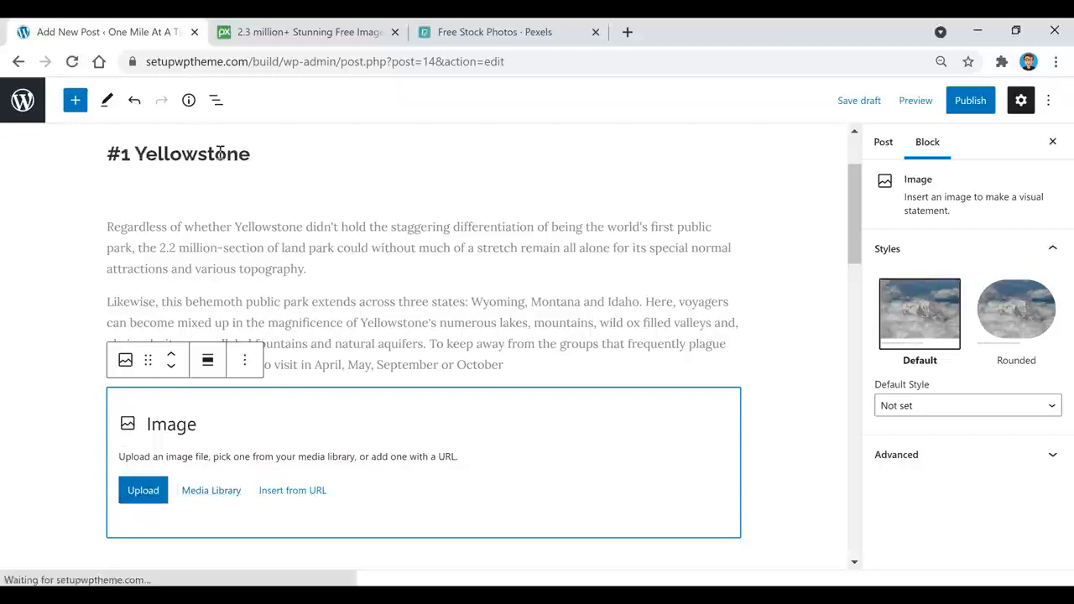
- Open the WordPress dashboard in a separate browser tab and go to the site's Media Library
right_click(22, 97)
left_click(52, 105)
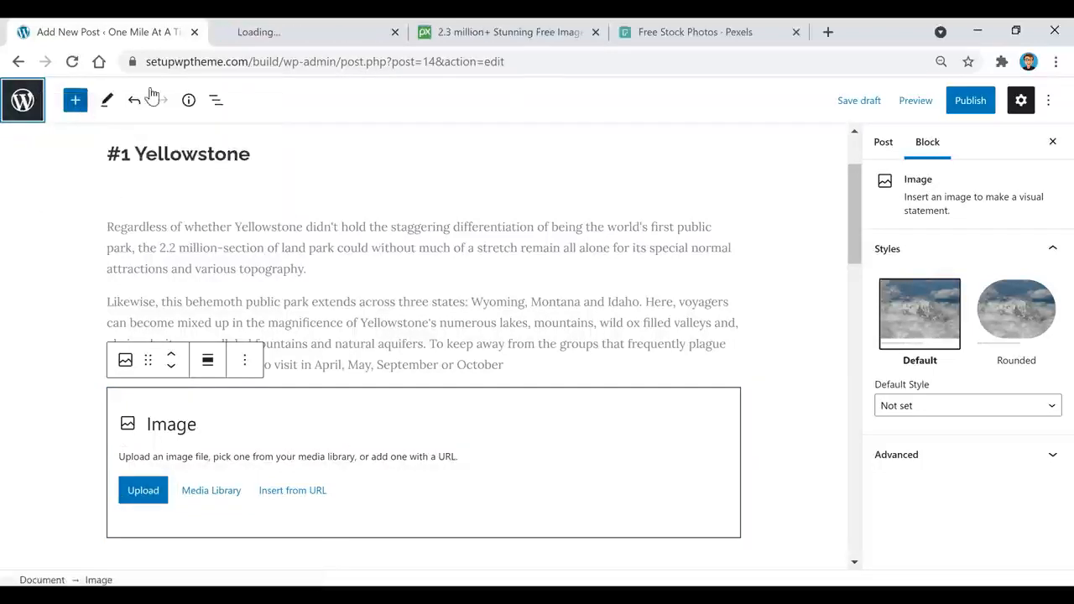
left_click(289, 34)
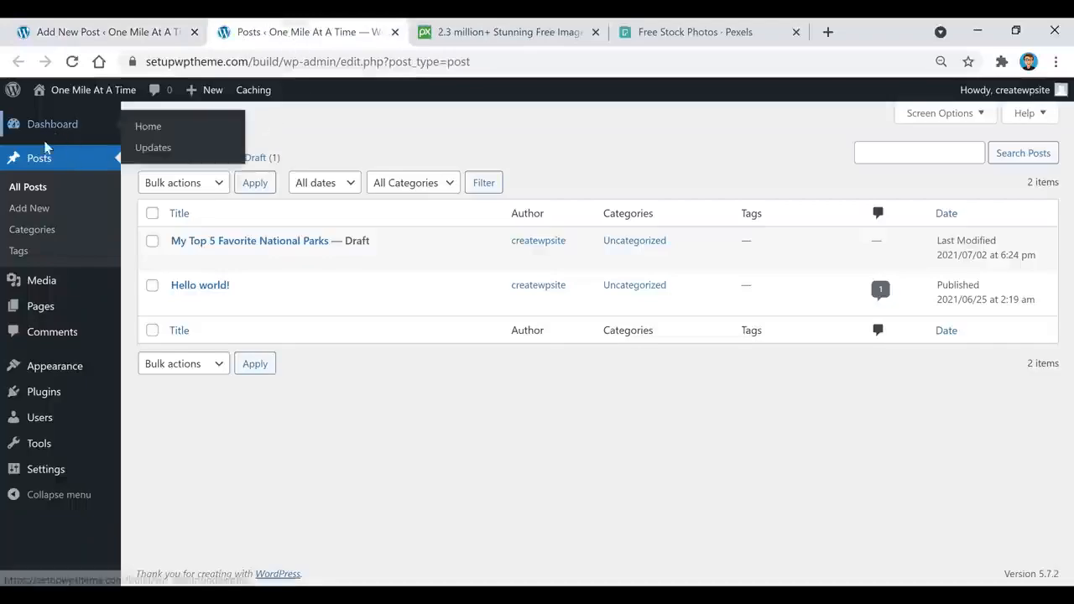
mouse_move(53, 288)
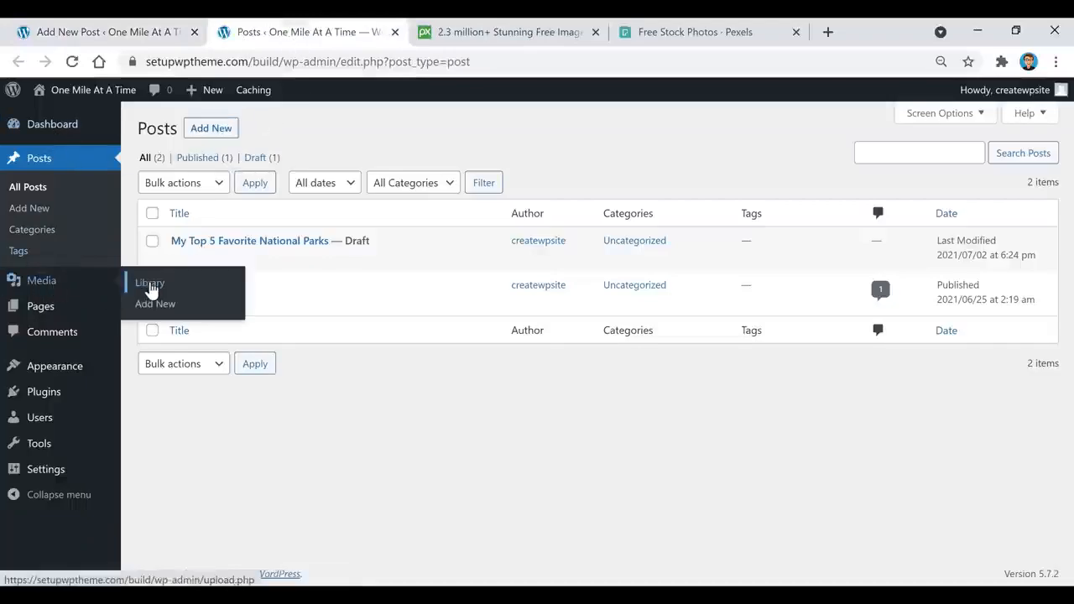
left_click(148, 288)
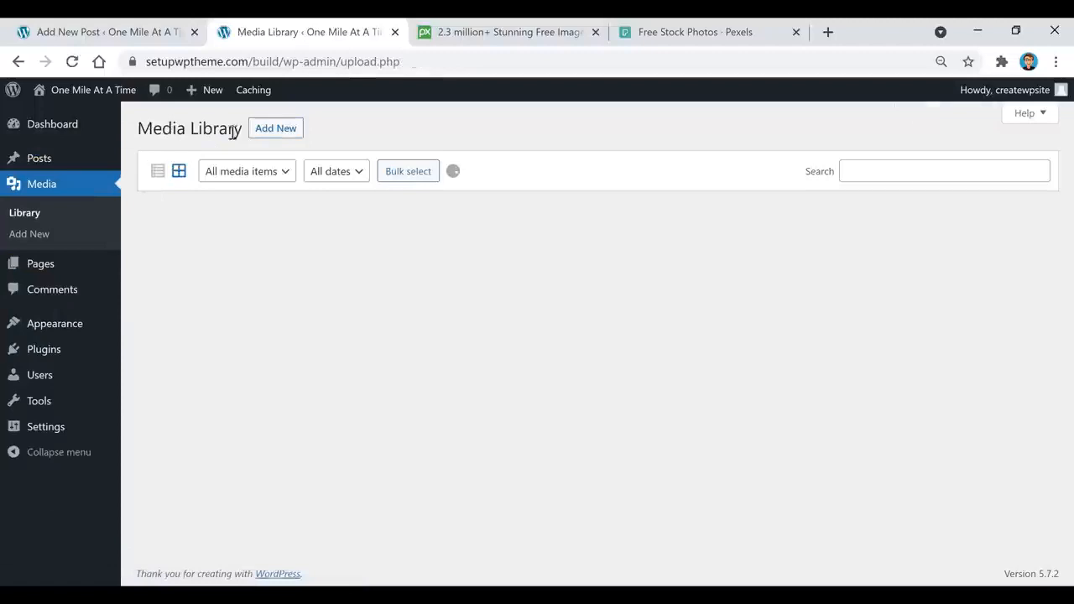
- Upload the grand canyon, zion national park, yosemite, glacier nation and yellowstone photos from Downloads to the Media Library
left_click(276, 130)
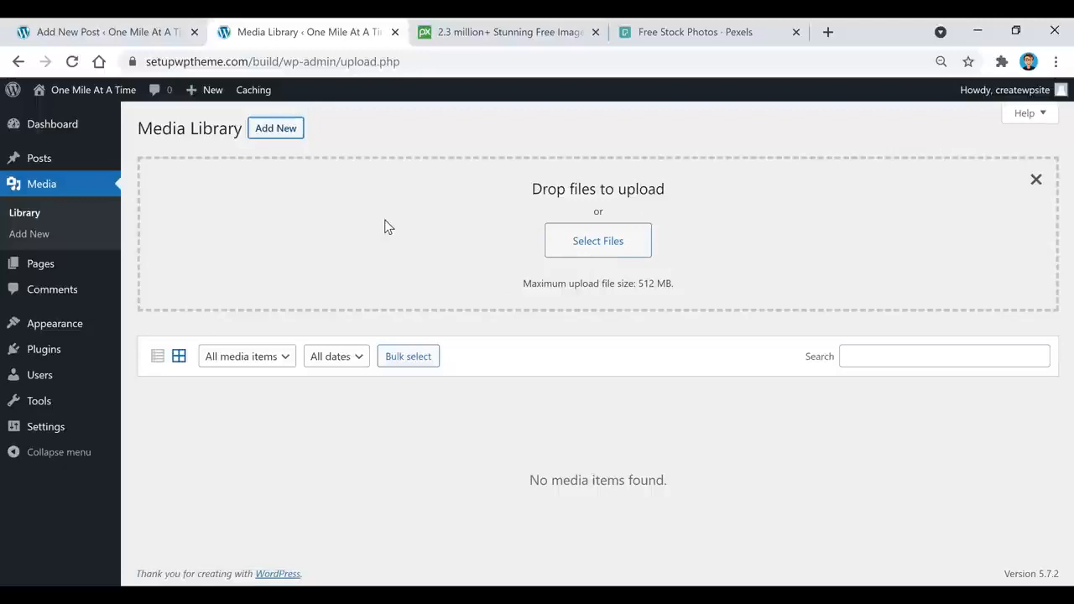
left_click(587, 240)
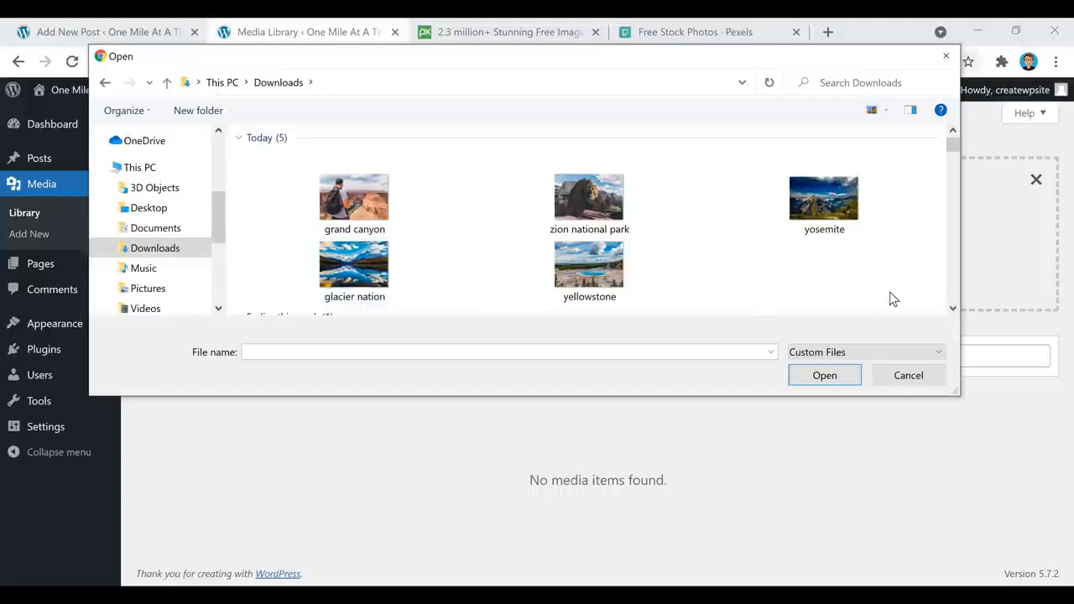
left_click_drag(903, 297, 340, 202)
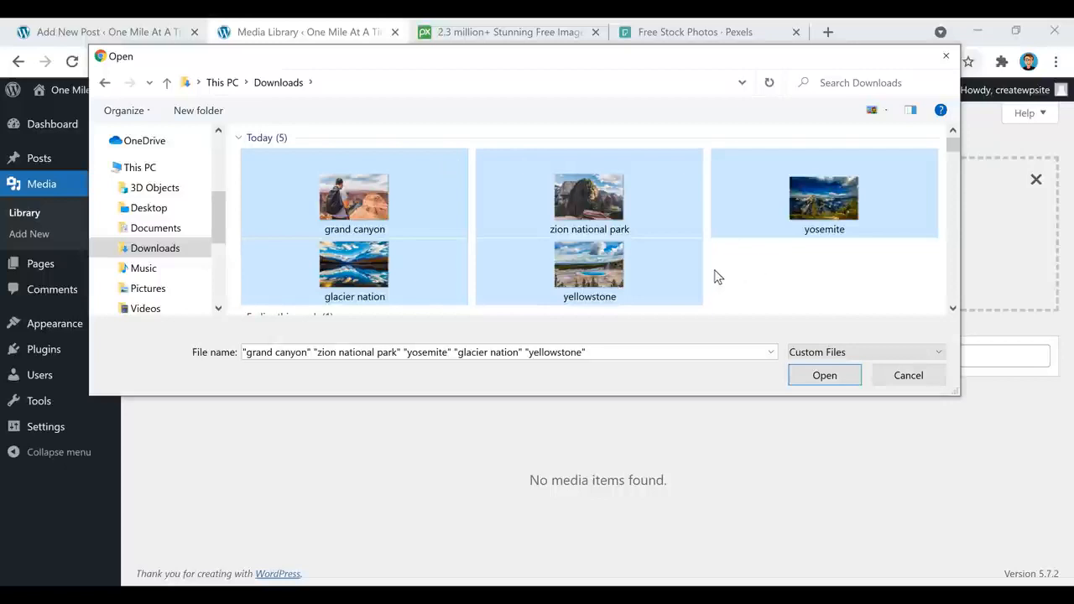
left_click(827, 377)
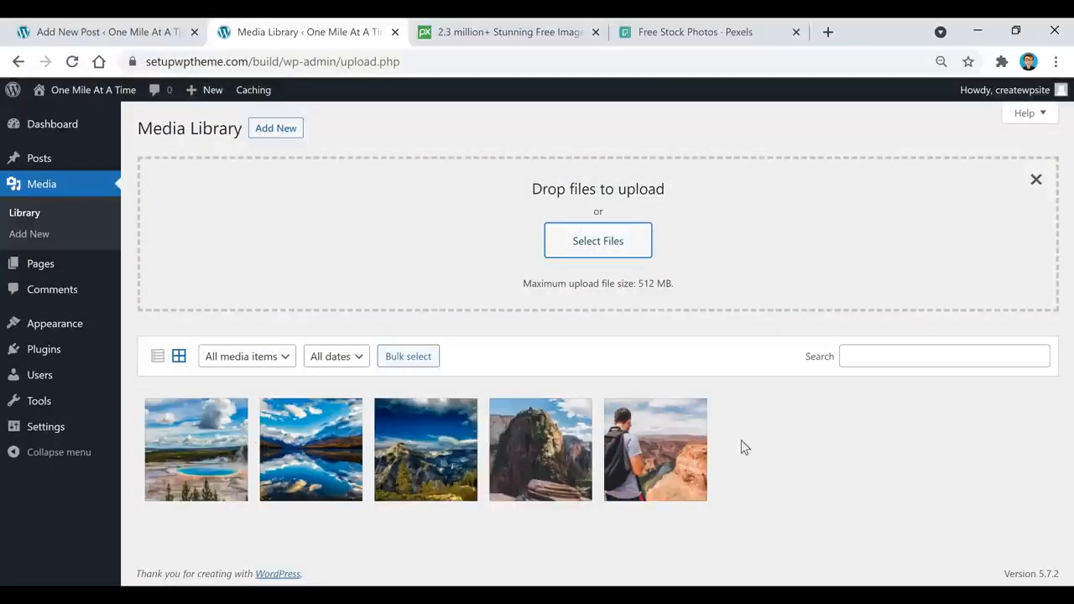
- Return to the national parks post, save it as a draft and reload the editor
left_click(139, 34)
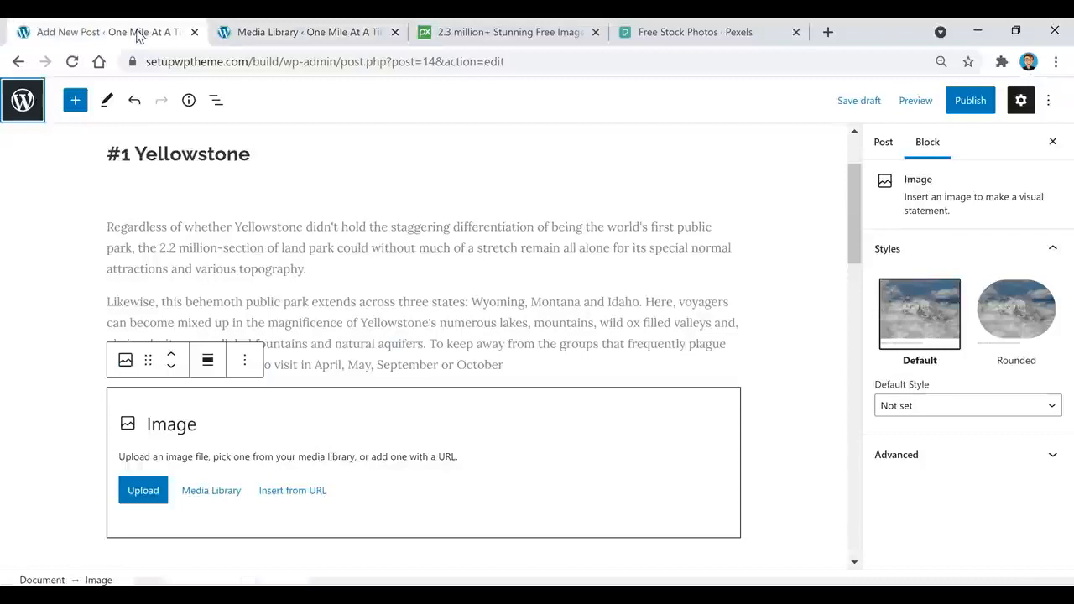
left_click(864, 101)
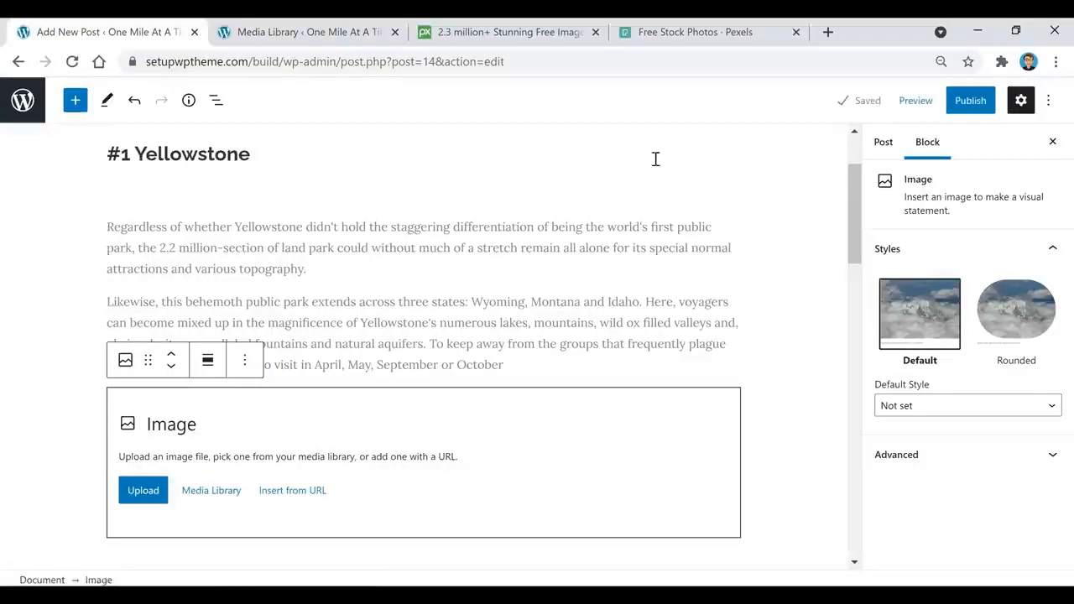
left_click(72, 61)
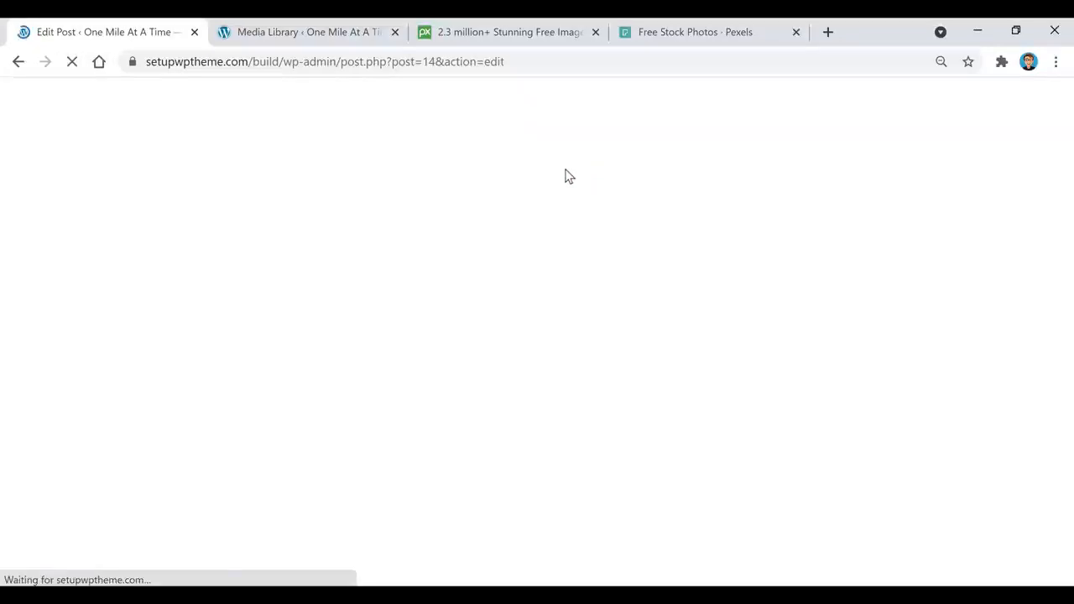
- Insert yosemite.jpg from the Media Library into the Yellowstone section's empty Image block
scroll(503, 252, "down", 2)
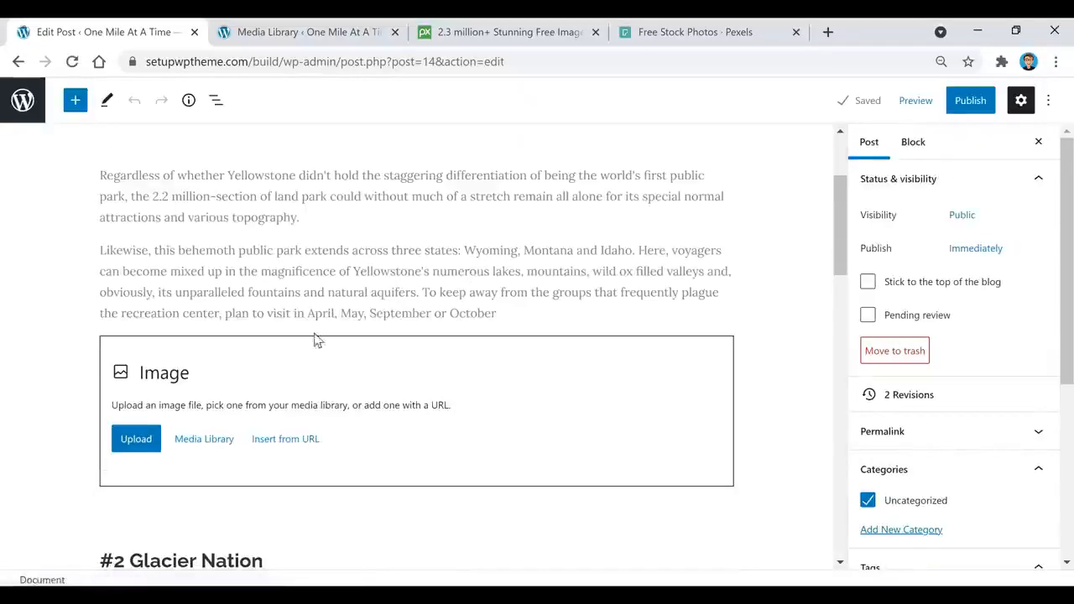
left_click(212, 449)
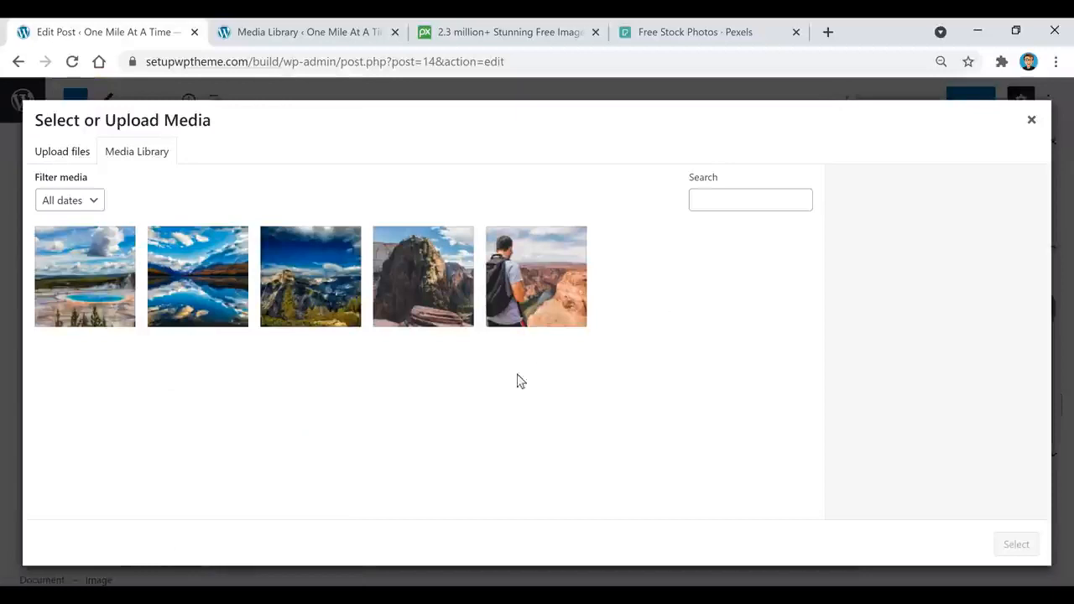
left_click(319, 304)
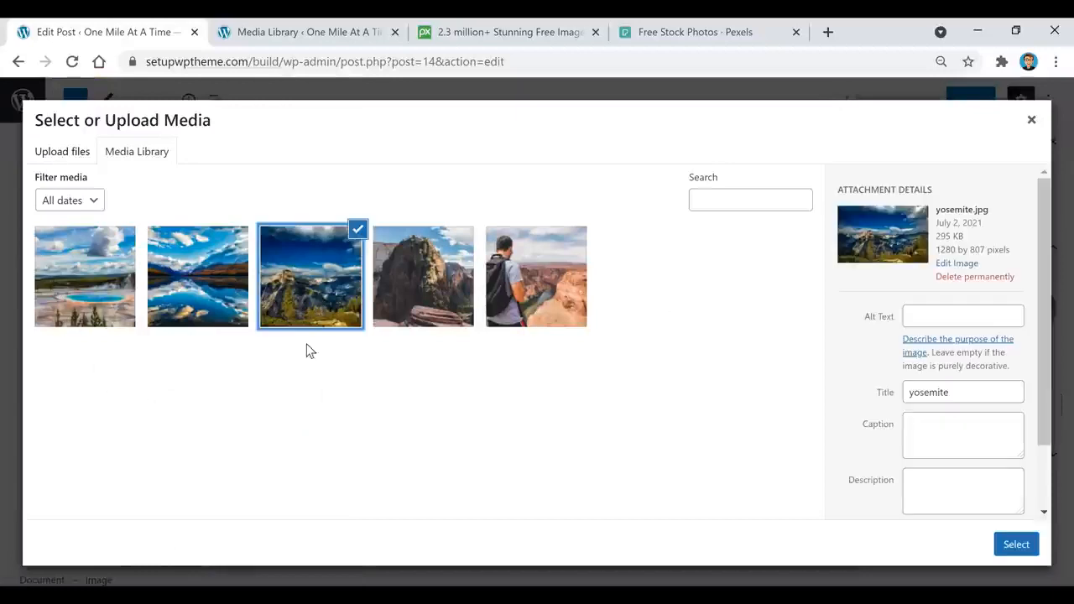
left_click(1016, 545)
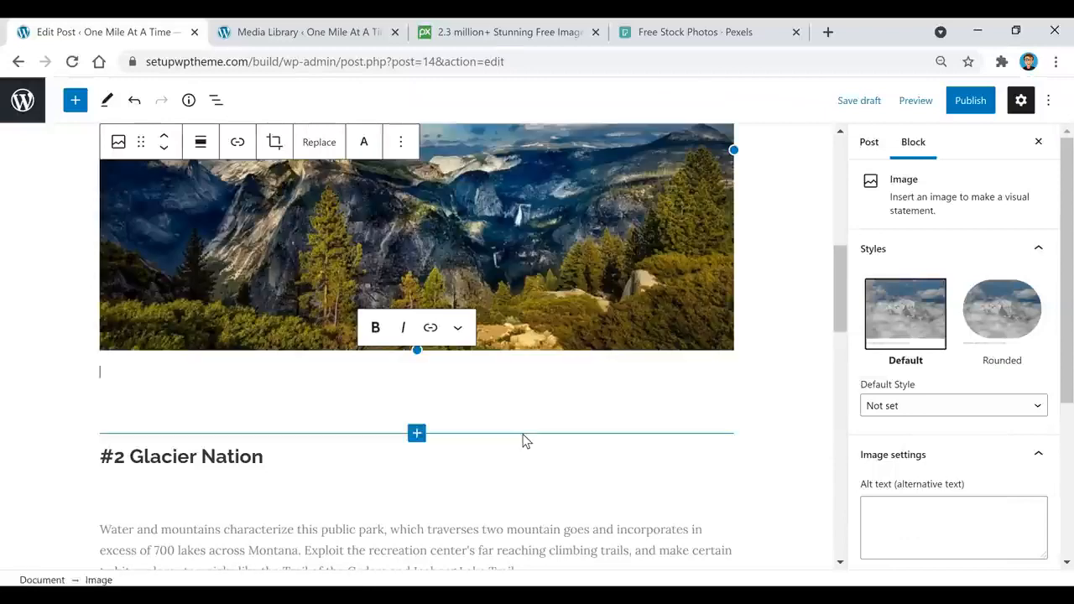
- Compare the inserted image at 50% and 100% of its dimensions, and set it to 75%
scroll(523, 440, "up", 2)
scroll(522, 439, "up", 2)
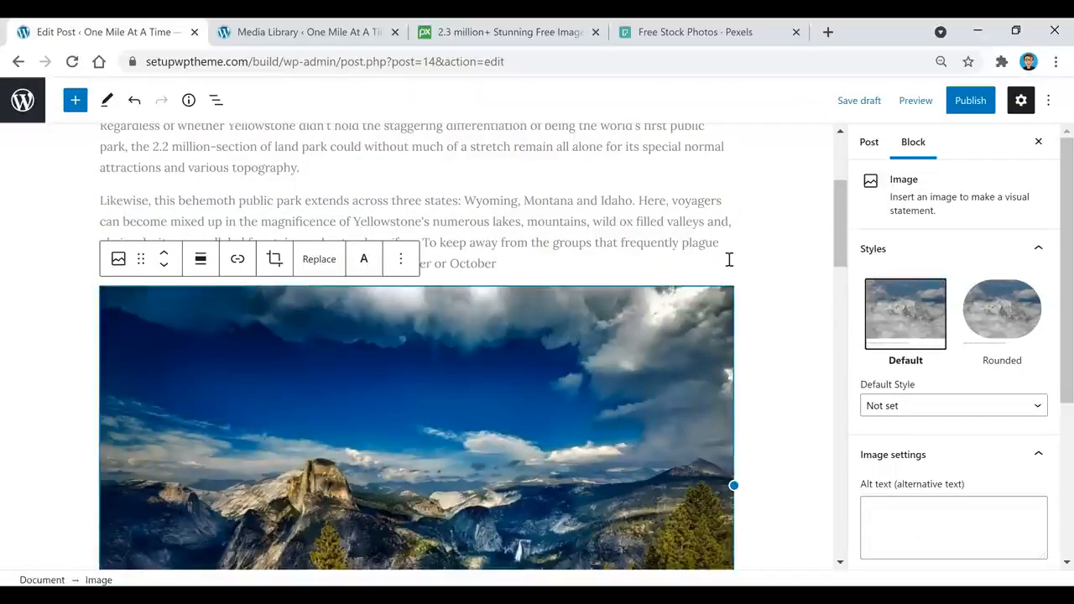
scroll(938, 209, "down", 3)
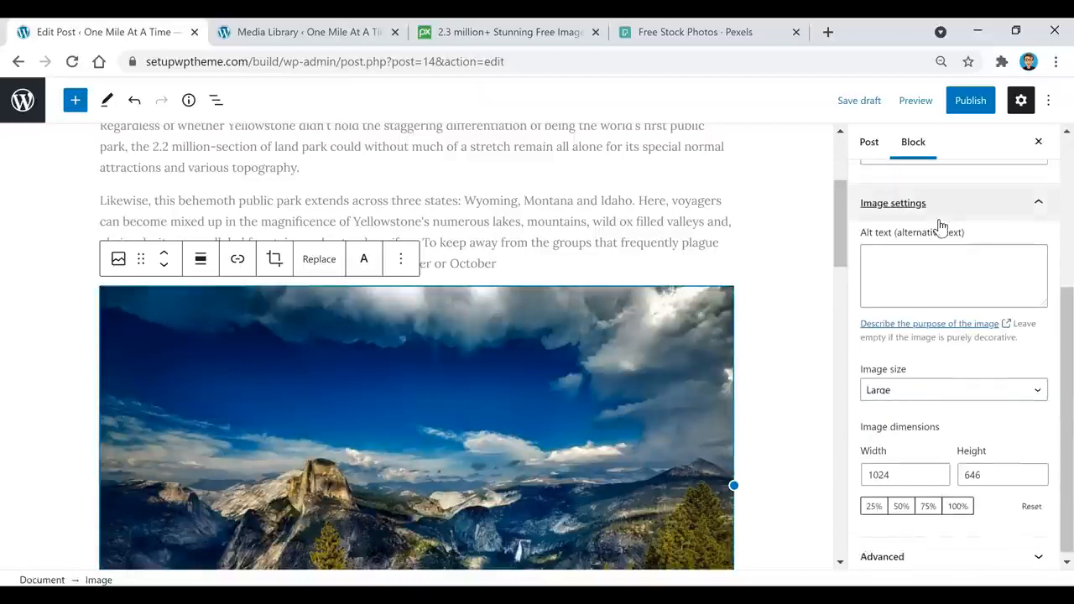
left_click(900, 503)
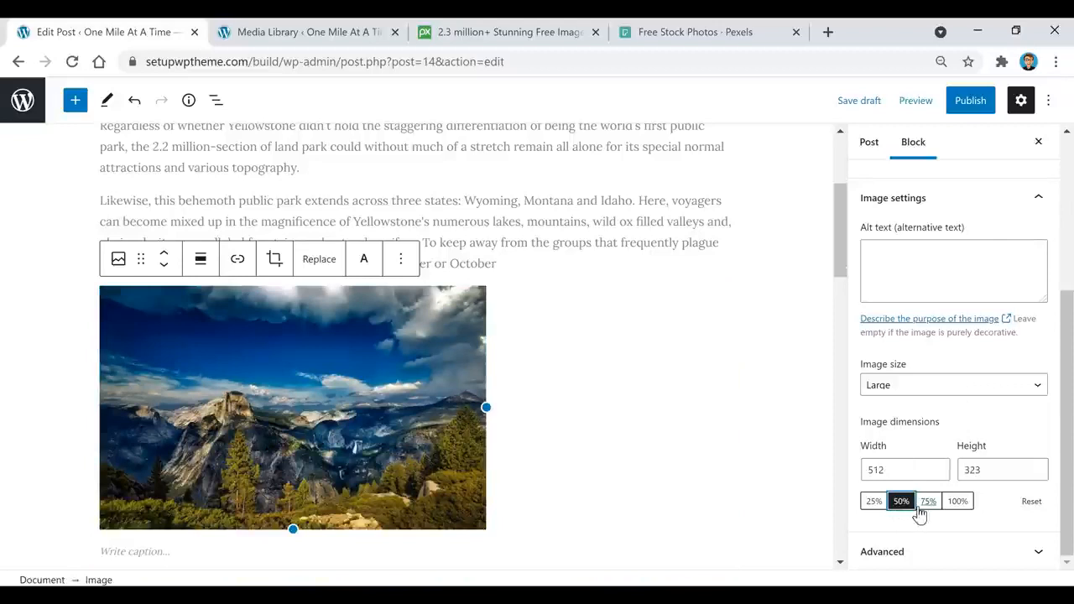
left_click(928, 503)
left_click(960, 504)
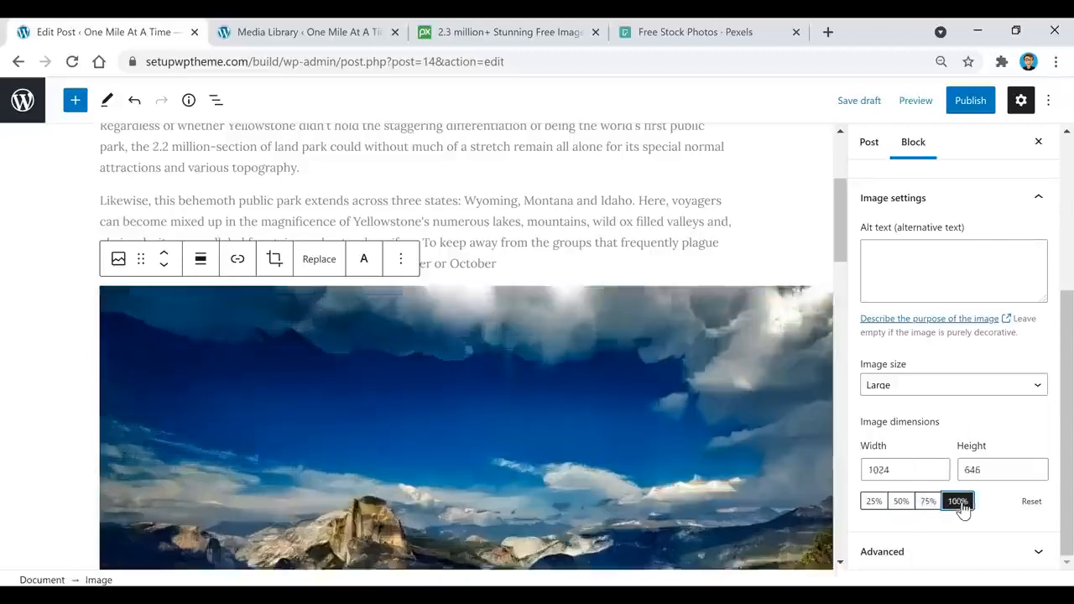
left_click(901, 502)
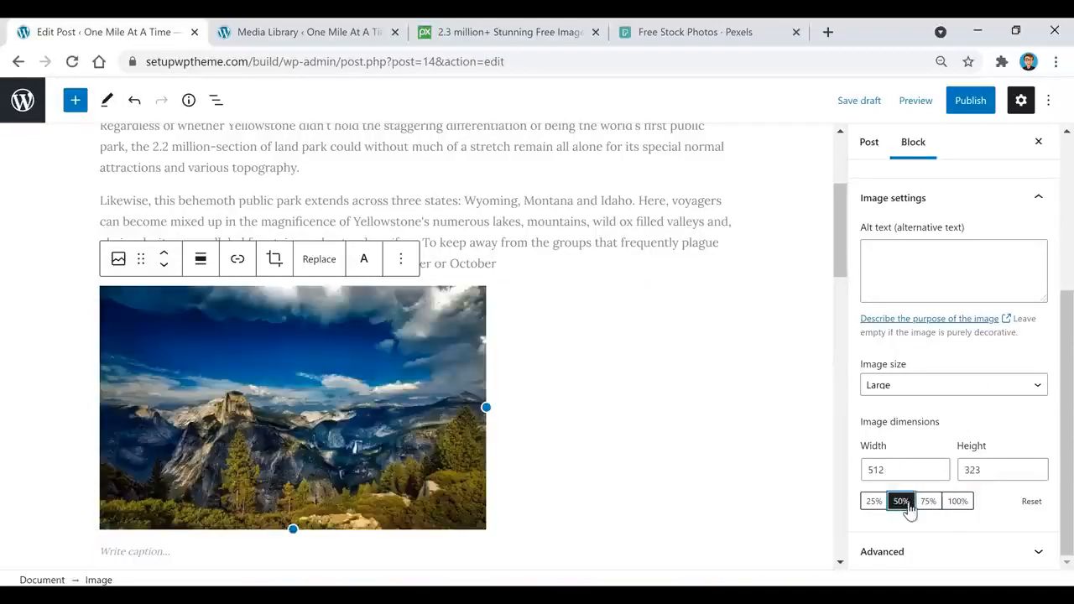
left_click(933, 504)
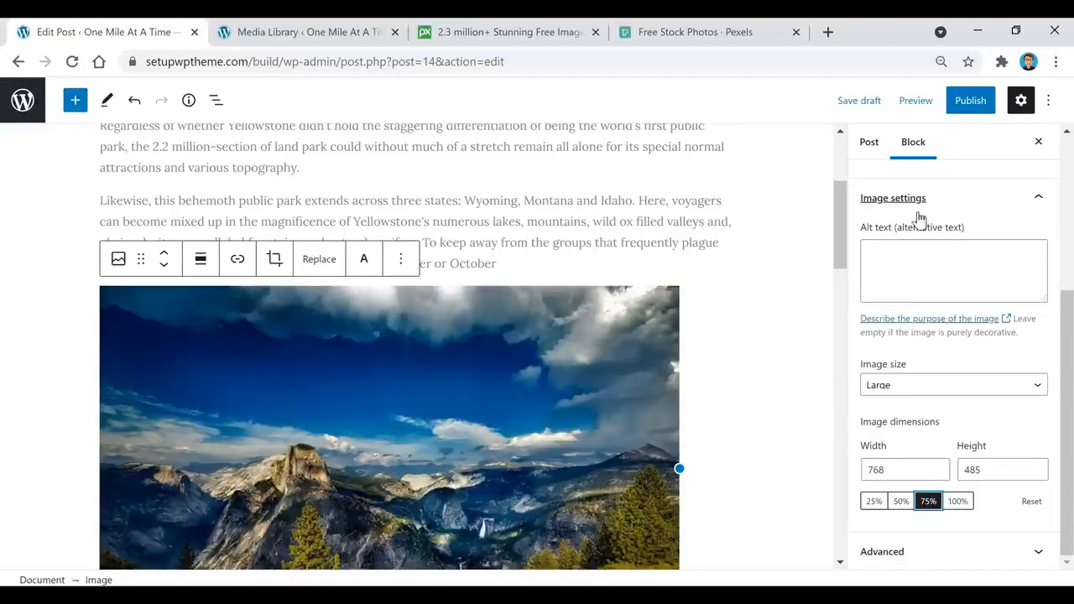
- Set the image's alternative text to "yellowstone"
left_click(933, 278)
scroll(696, 364, "up", 3)
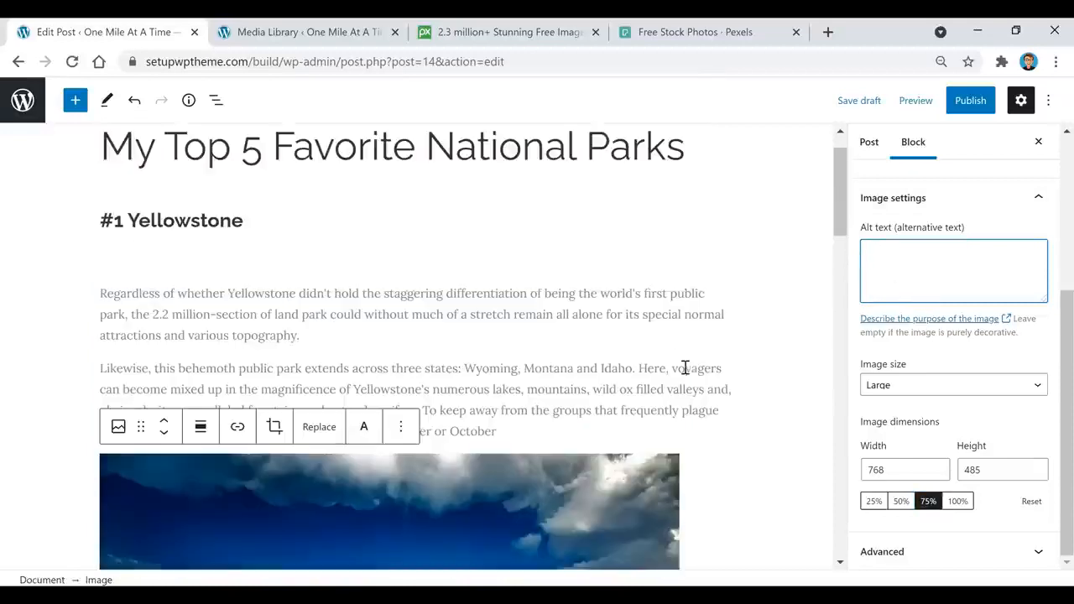
scroll(730, 270, "down", 2)
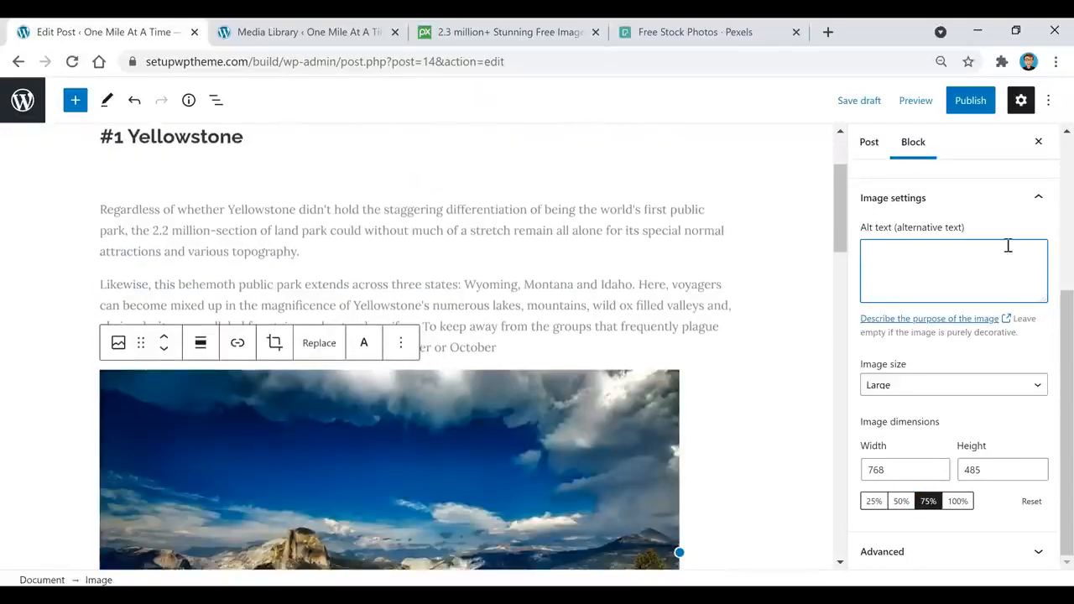
type("yellowstone")
- Try the Rounded style on the Yellowstone section's image and restore the Default style
scroll(957, 377, "up", 2)
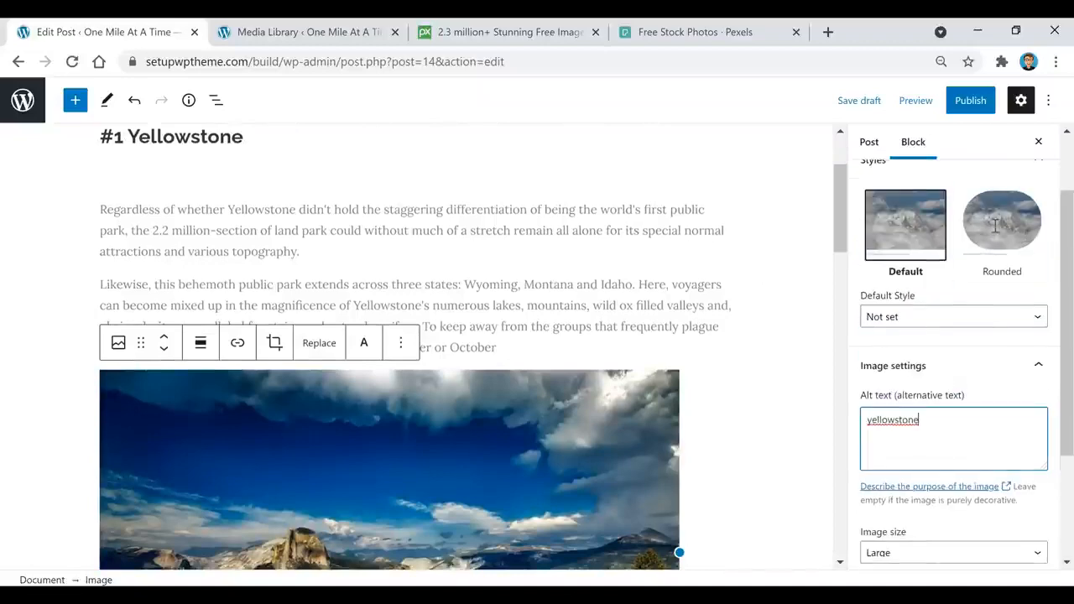
left_click(996, 225)
scroll(663, 300, "down", 4)
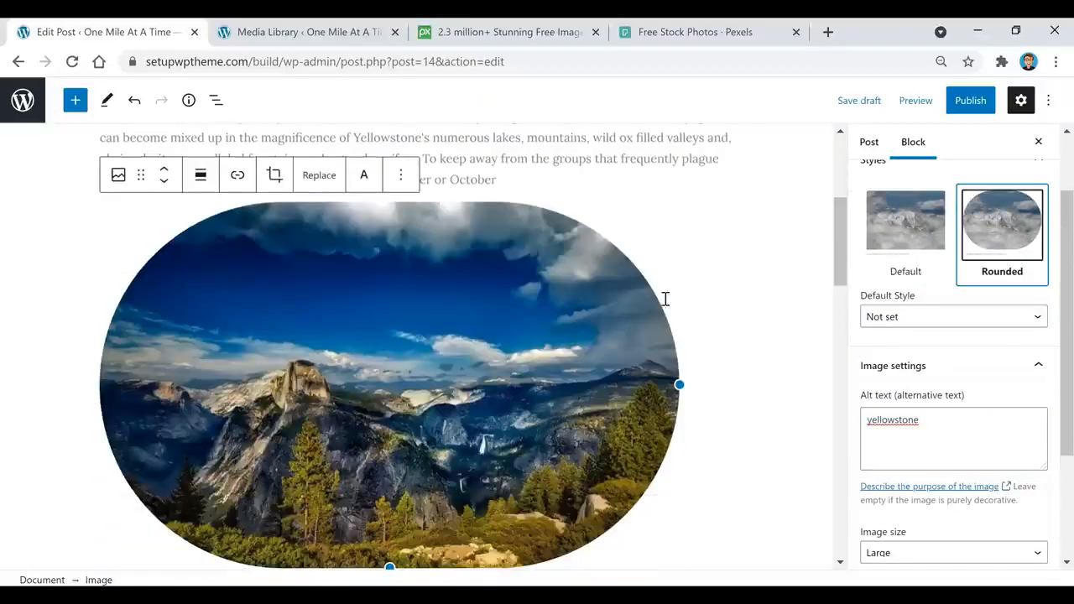
scroll(664, 302, "up", 4)
left_click(896, 227)
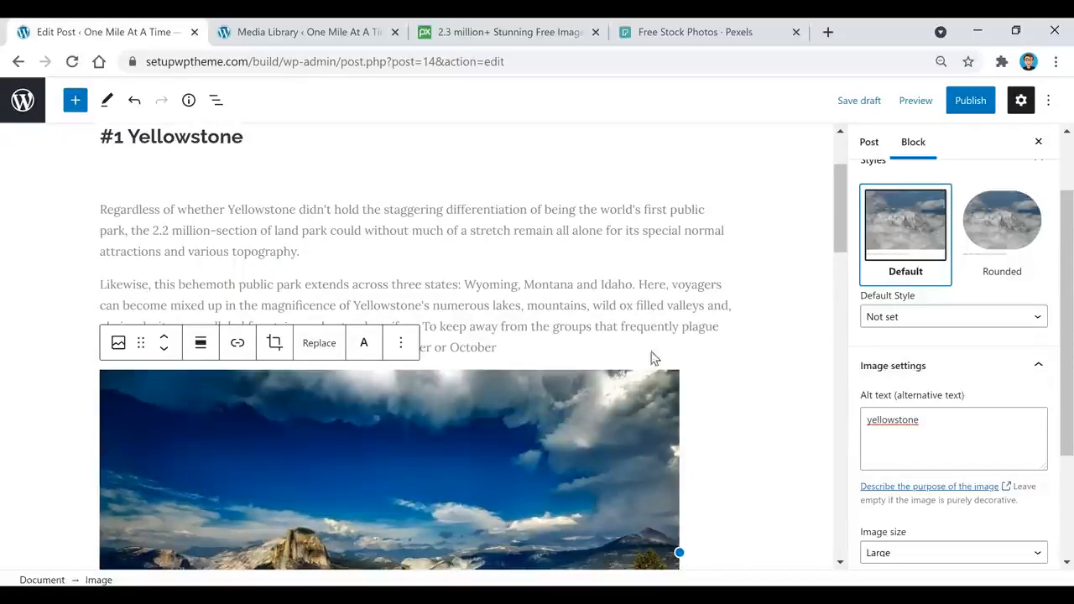
- Add a Spacer block with a height of 10 pixels between the last Yellowstone paragraph and the image
left_click(534, 341)
key("Return")
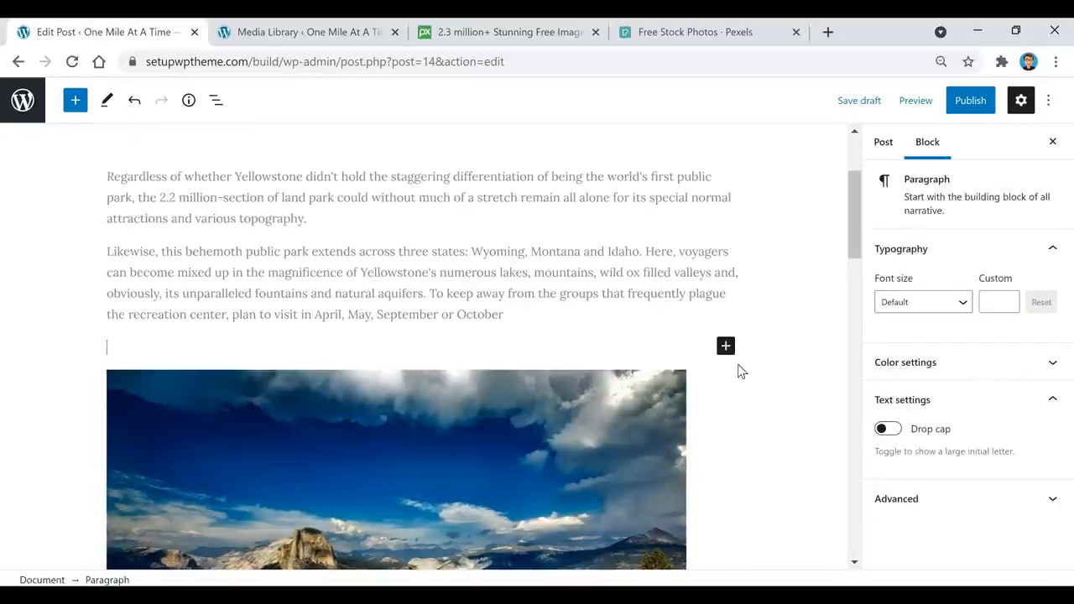
left_click(726, 345)
left_click(920, 197)
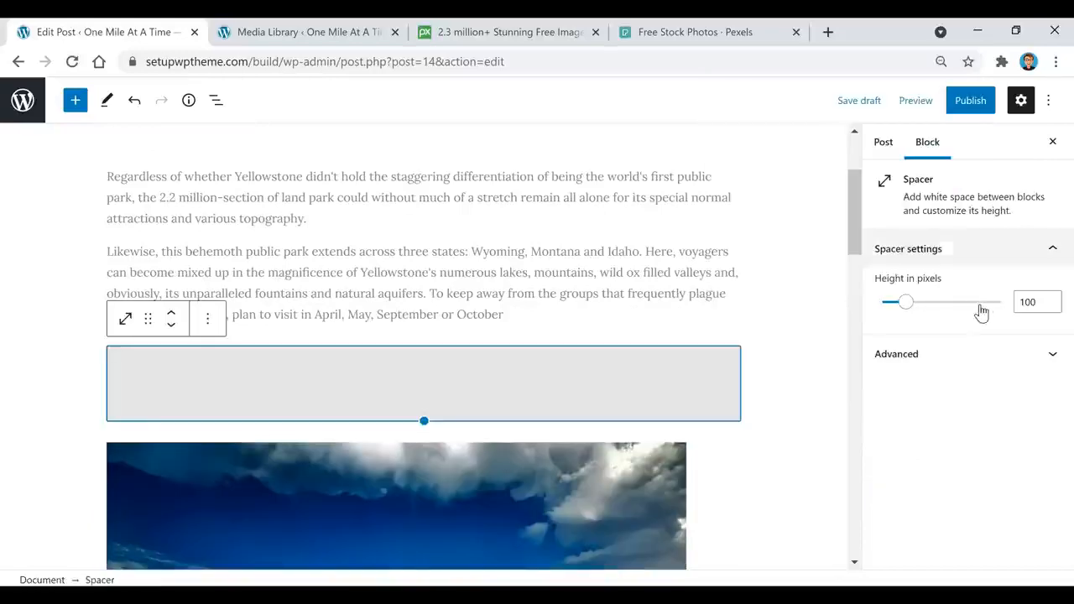
left_click(1038, 301)
key("BackSpace")
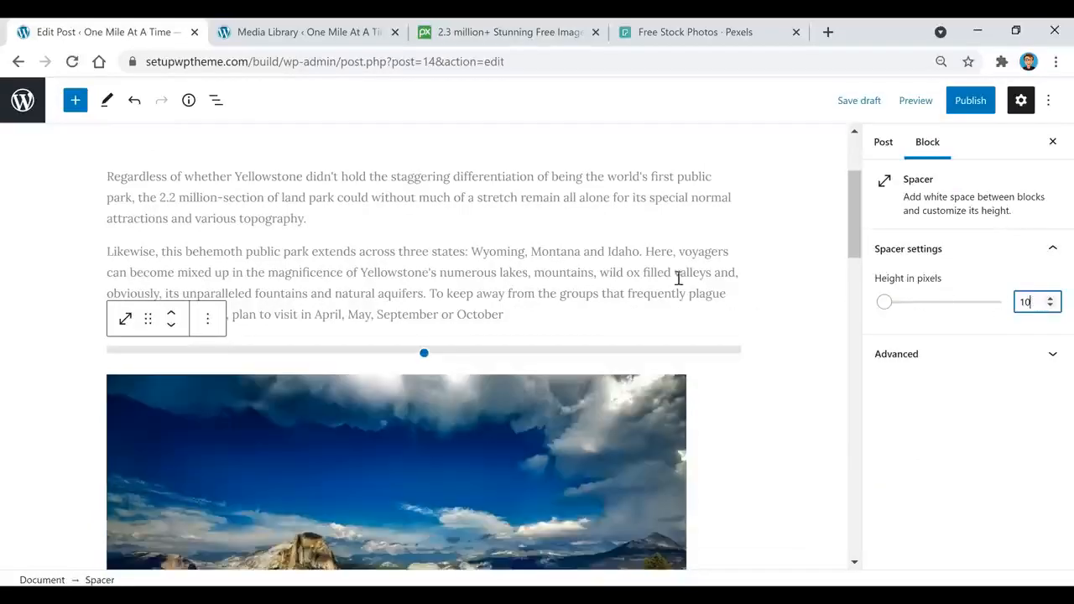
left_click(678, 277)
- Align the Yellowstone section's image to the center
scroll(618, 290, "down", 5)
scroll(537, 315, "up", 2)
left_click(550, 342)
scroll(509, 340, "up", 1)
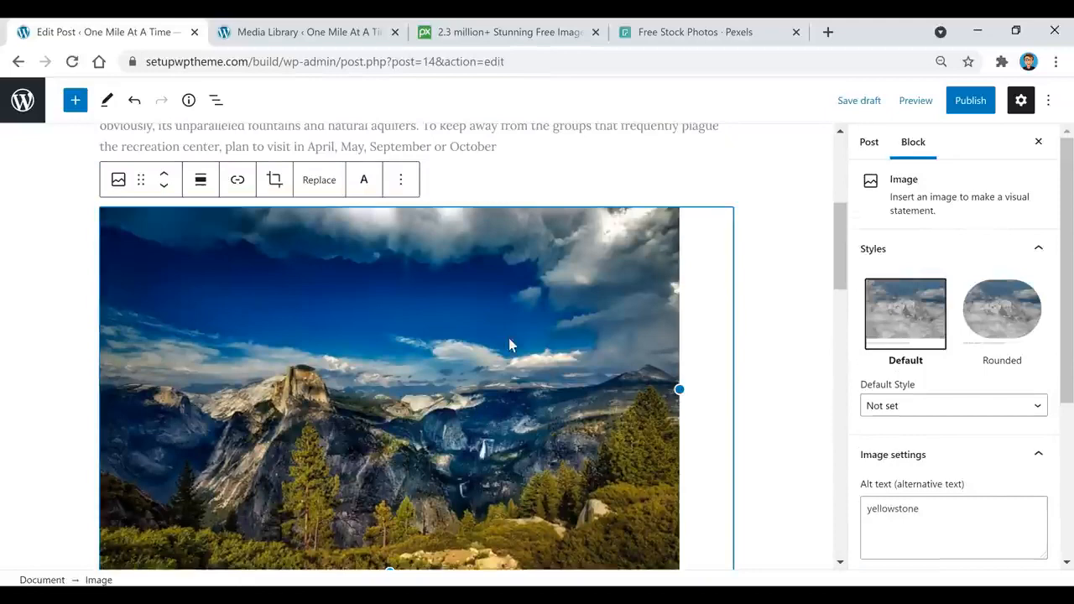
left_click(201, 180)
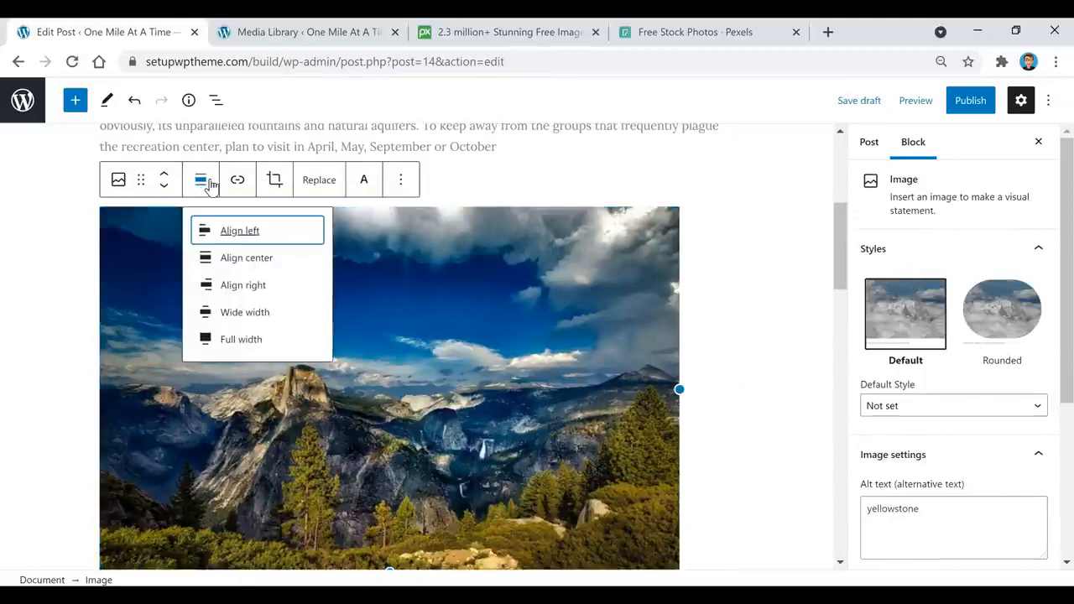
left_click(241, 257)
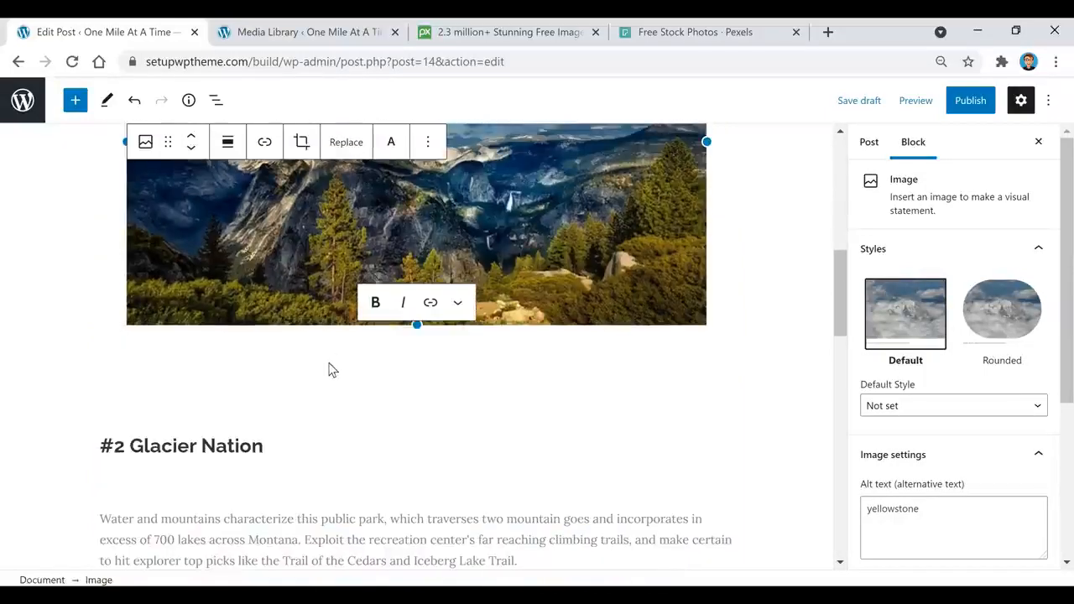
scroll(329, 369, "up", 3)
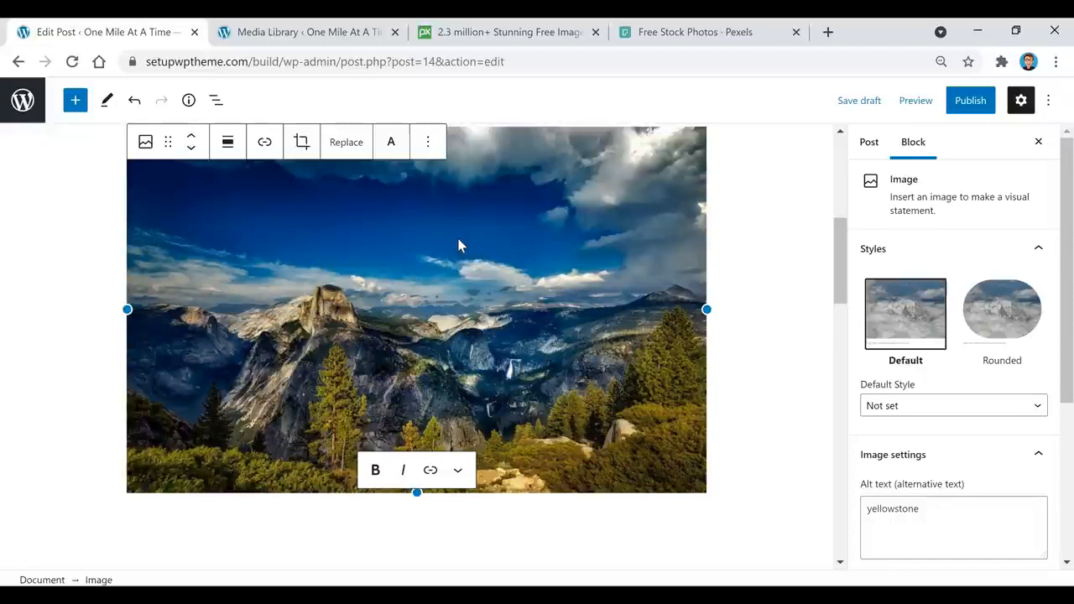
- View the link options of the Yellowstone section's image, and give the image the caption "Yellowstone"
left_click(414, 234)
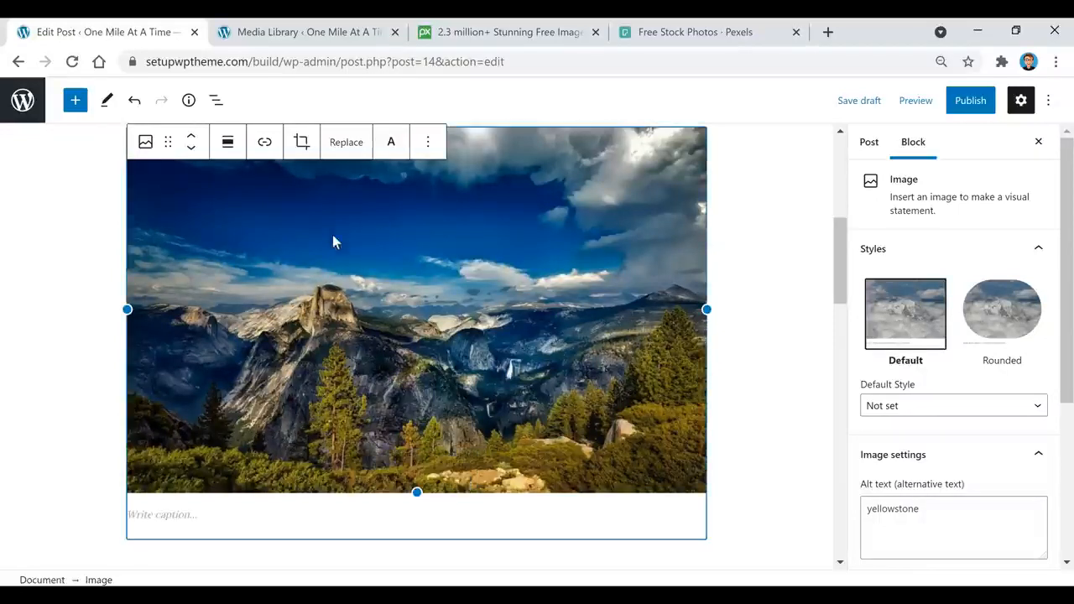
left_click(269, 143)
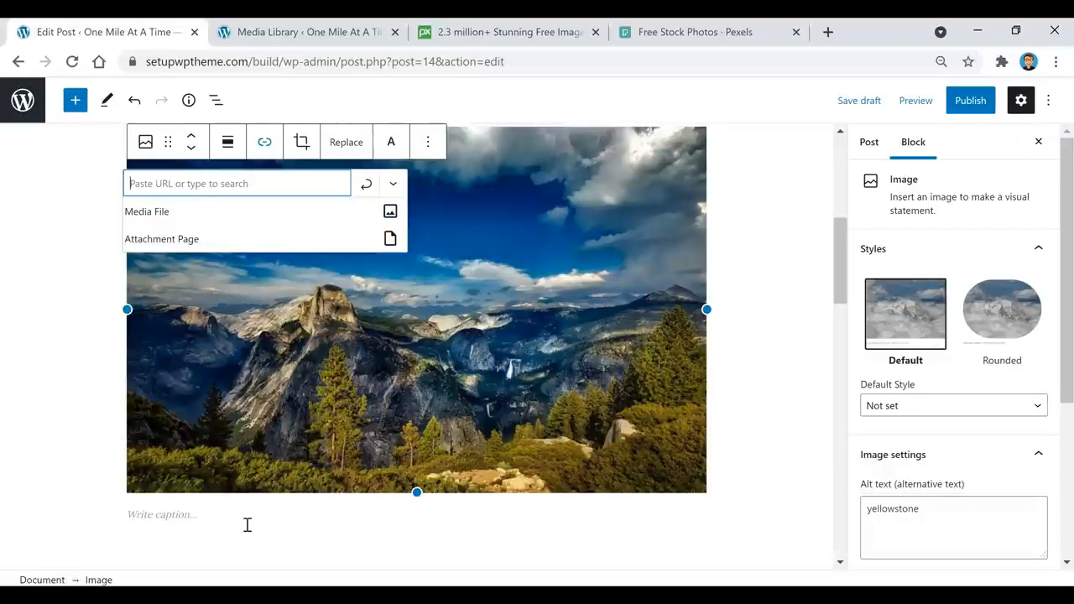
left_click(301, 521)
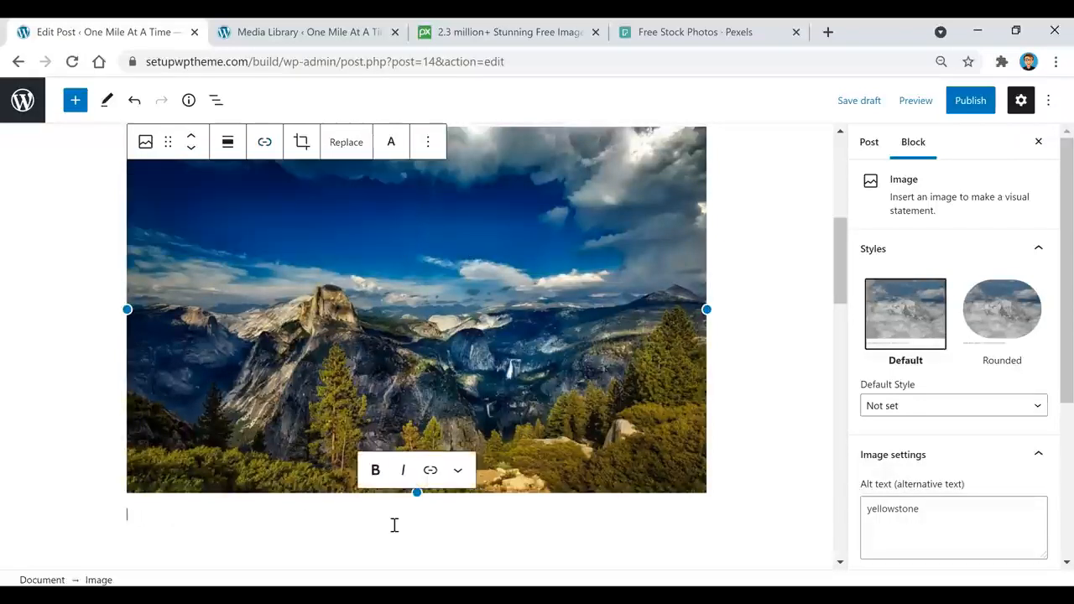
type("Yellowstone")
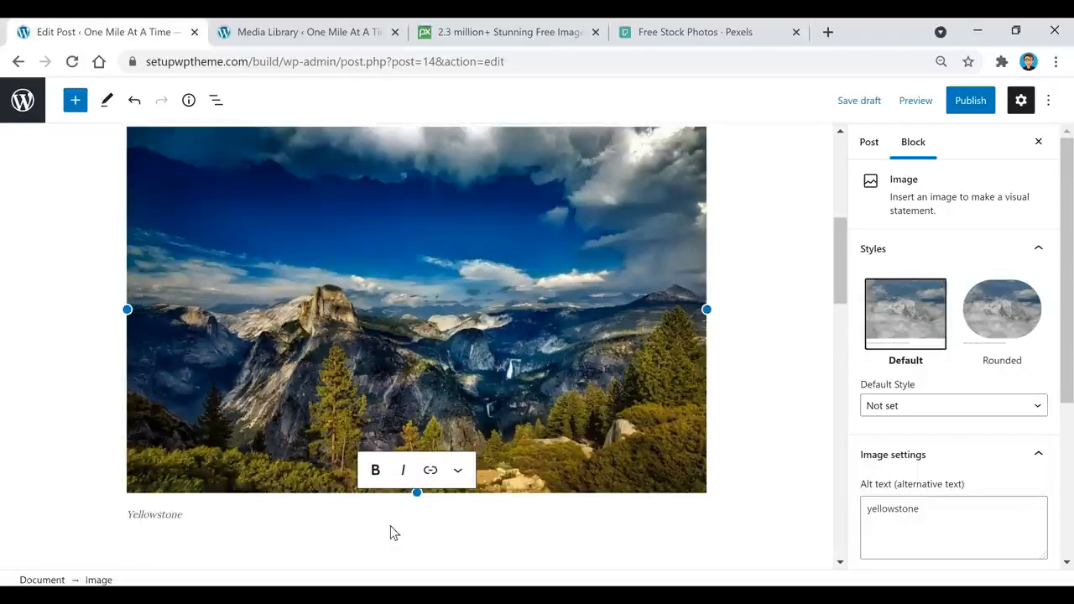
left_click(766, 241)
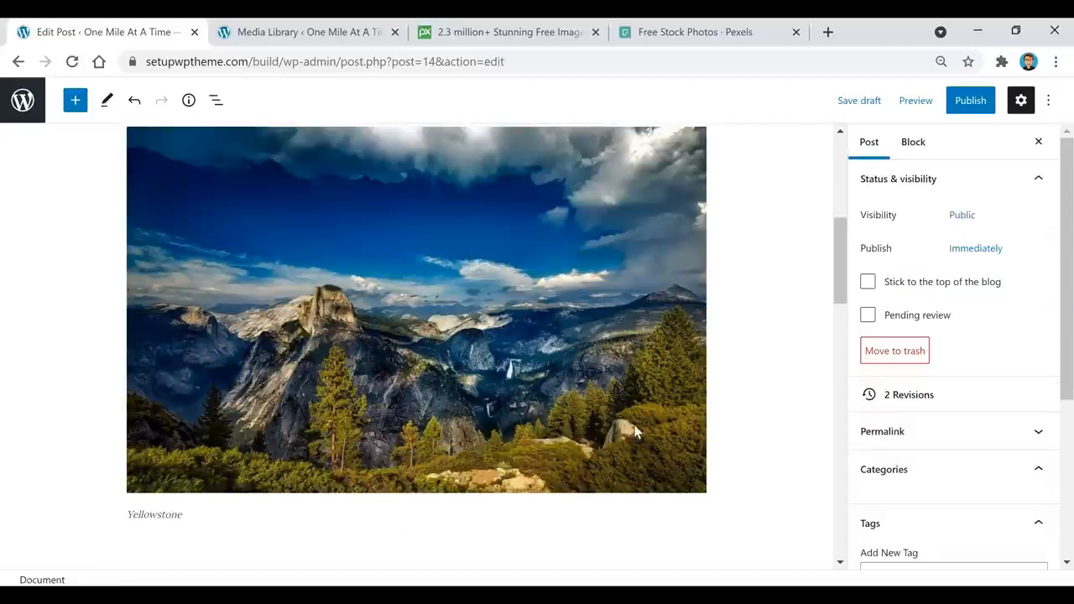
- Look through the remaining national park sections of the post, checking their text, images and captions
scroll(435, 412, "down", 2)
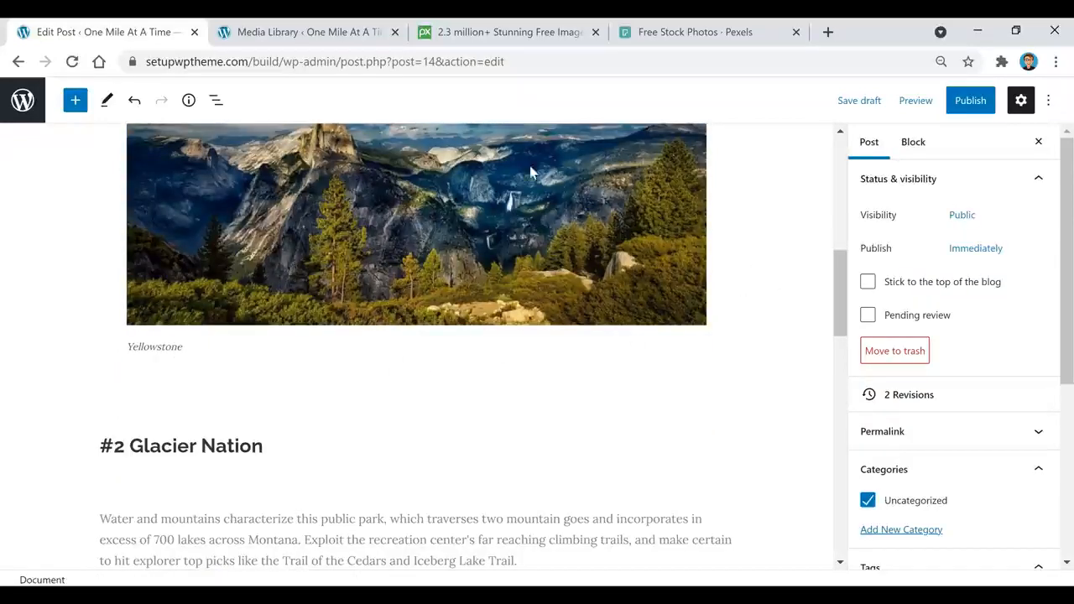
scroll(528, 235, "down", 1)
scroll(260, 247, "down", 1)
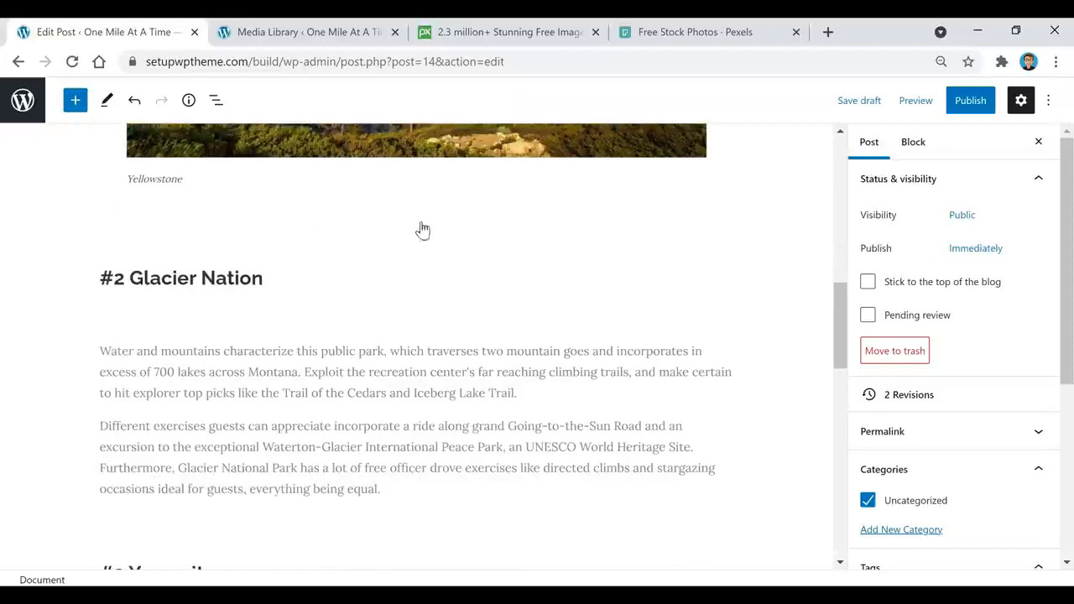
scroll(403, 281, "down", 1)
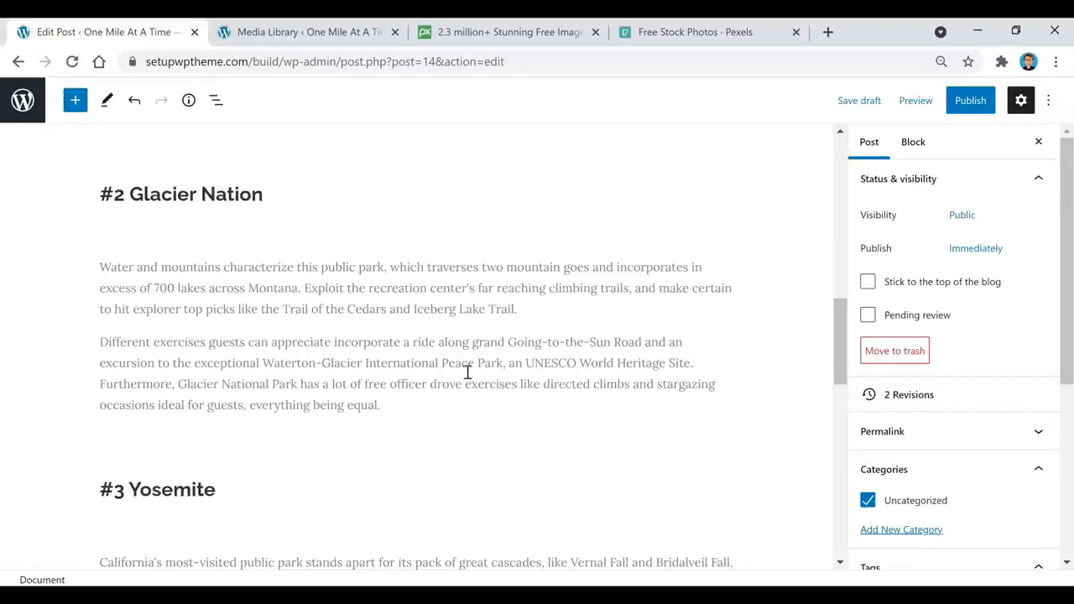
mouse_move(126, 227)
scroll(328, 263, "down", 5)
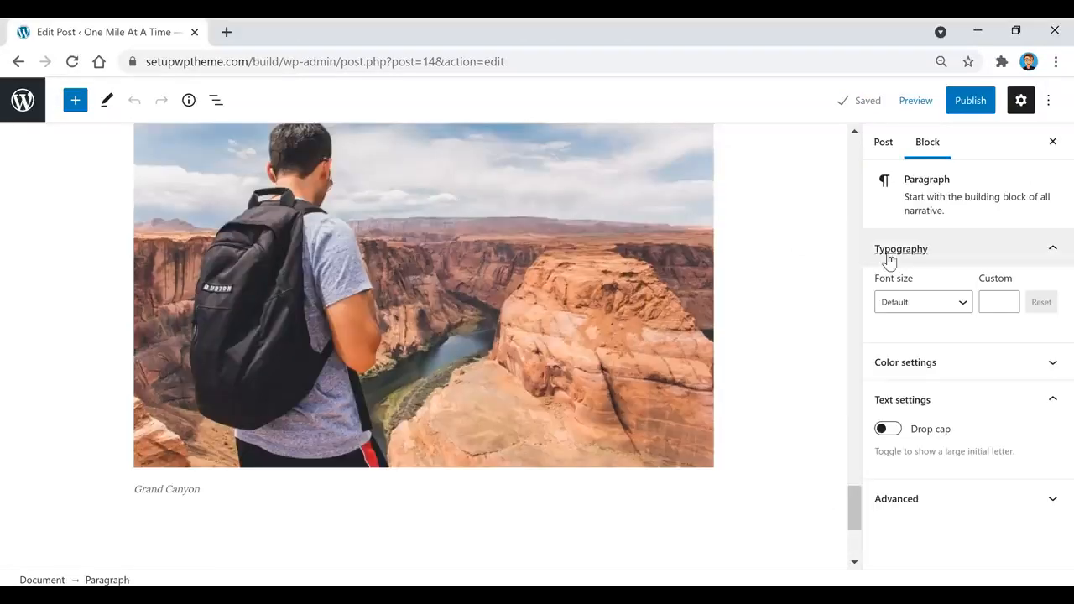
scroll(746, 285, "up", 12)
scroll(746, 286, "up", 15)
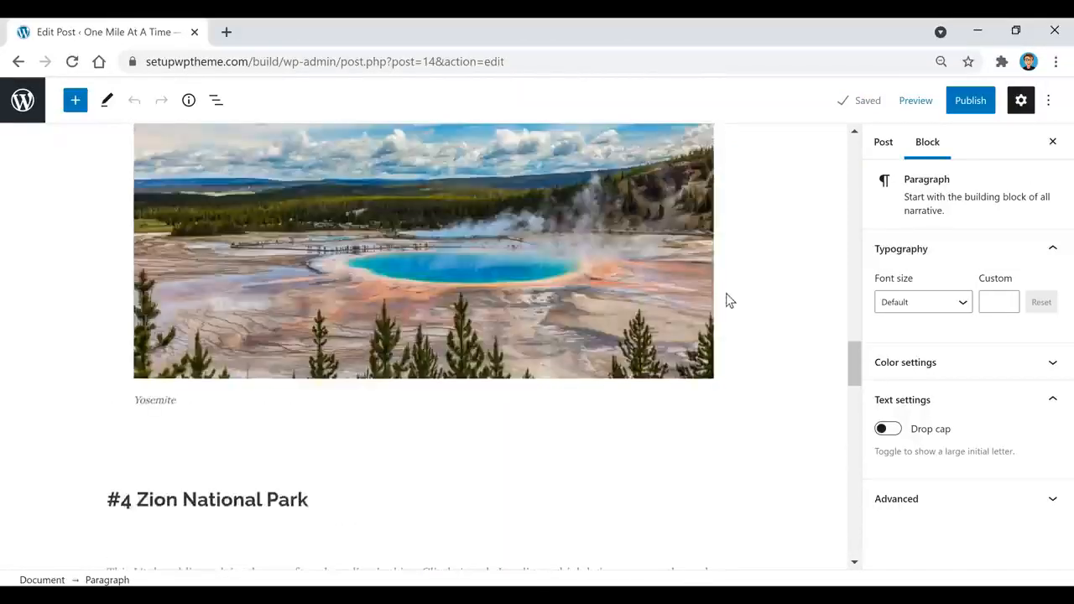
- Set the existing travel.jpg lake photo from the media library as the post's featured image
scroll(712, 302, "up", 10)
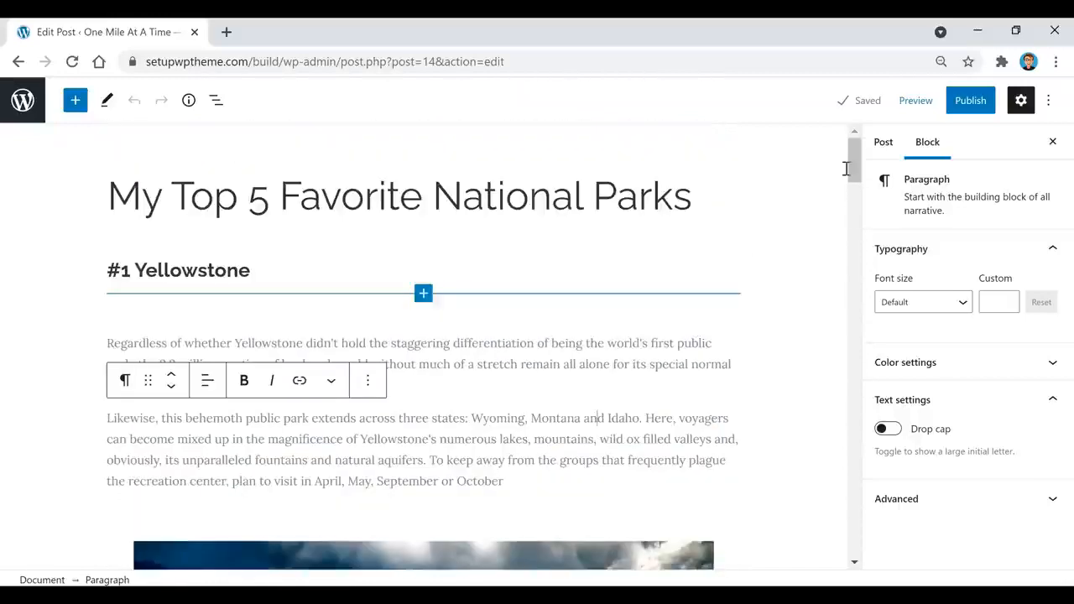
left_click(888, 144)
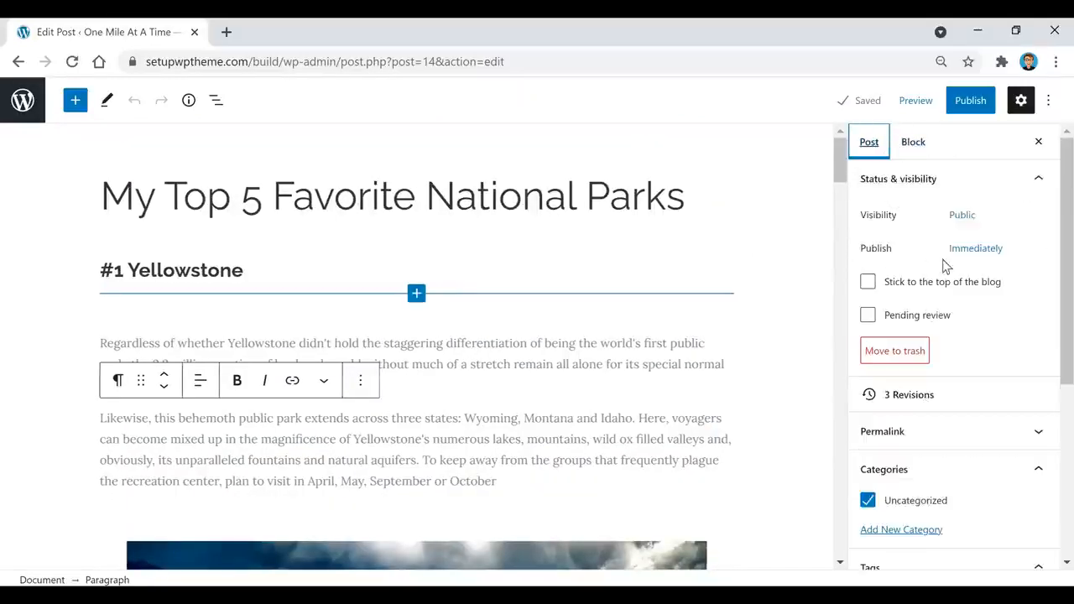
scroll(932, 260, "down", 4)
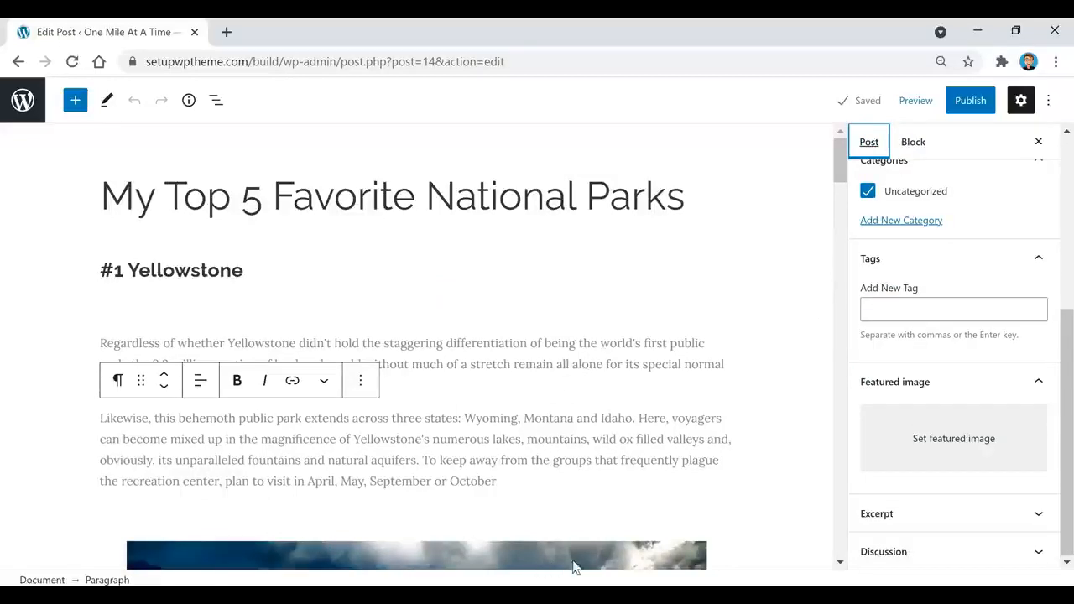
scroll(526, 519, "down", 1)
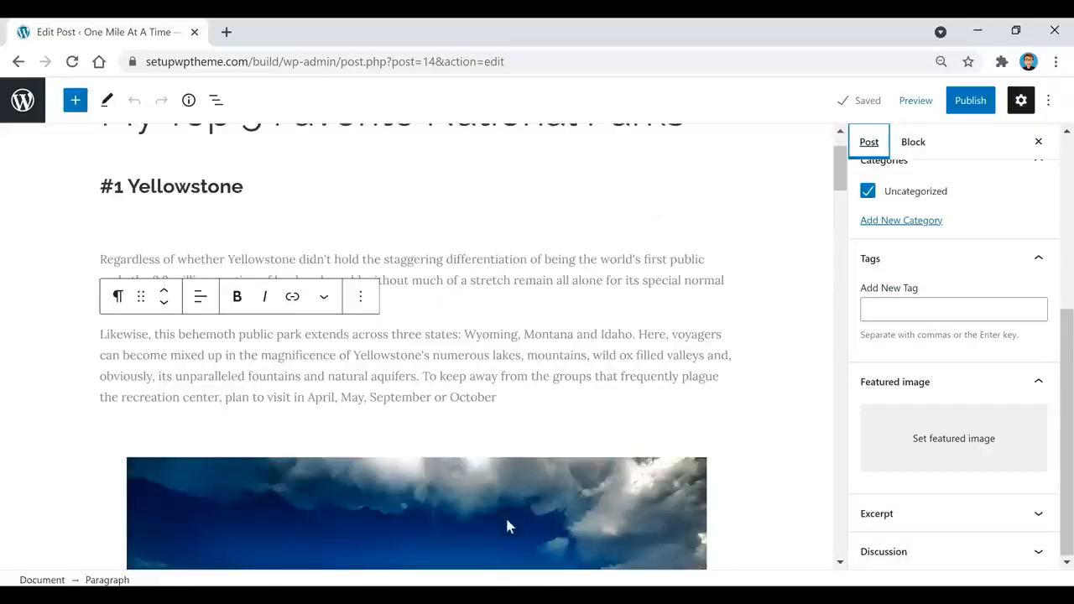
scroll(614, 380, "up", 1)
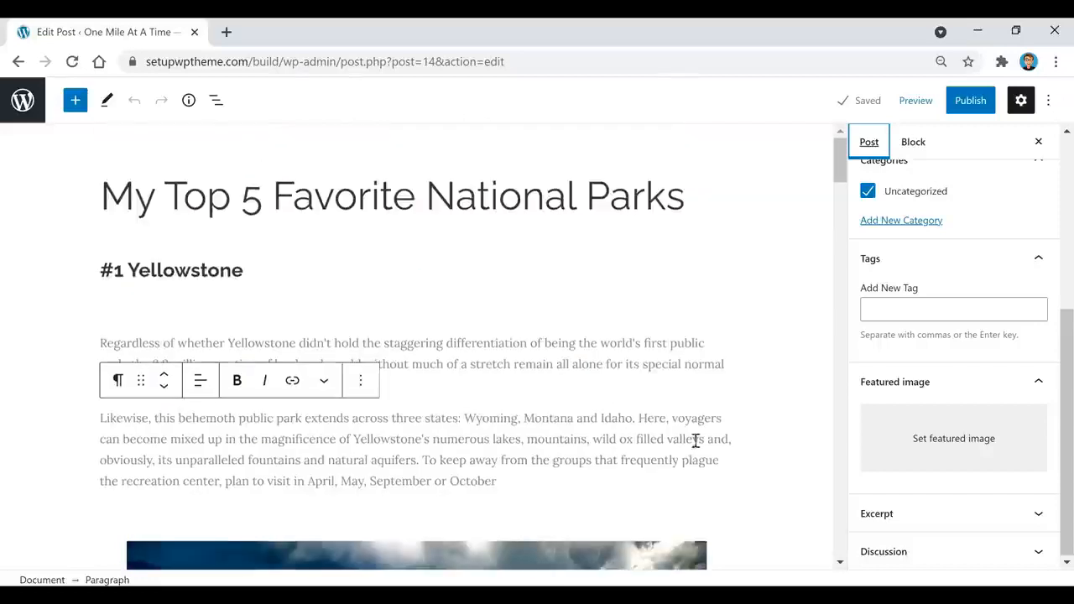
left_click(971, 443)
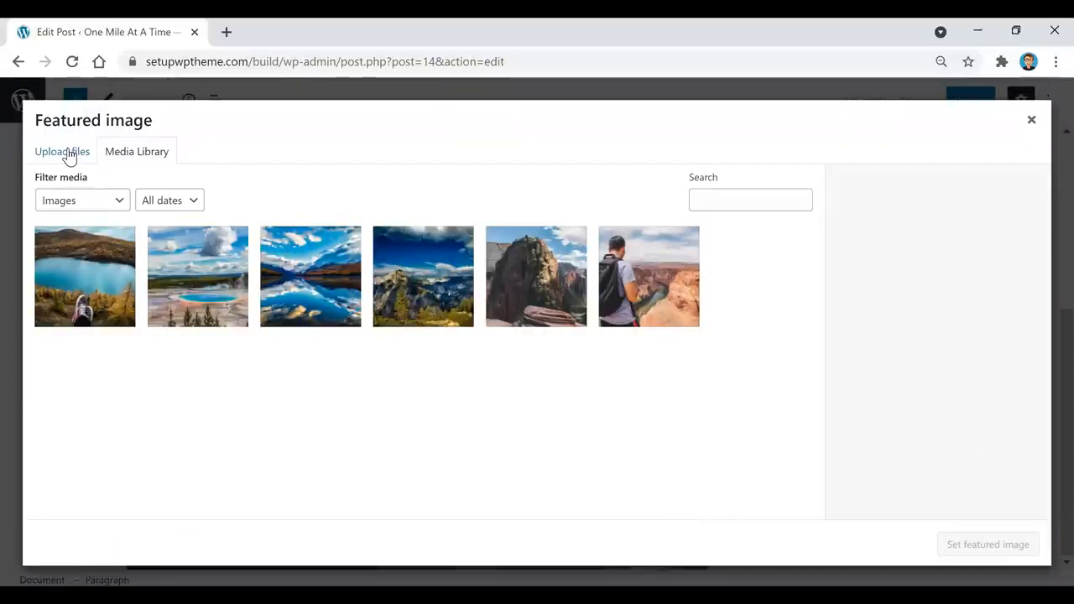
left_click(75, 293)
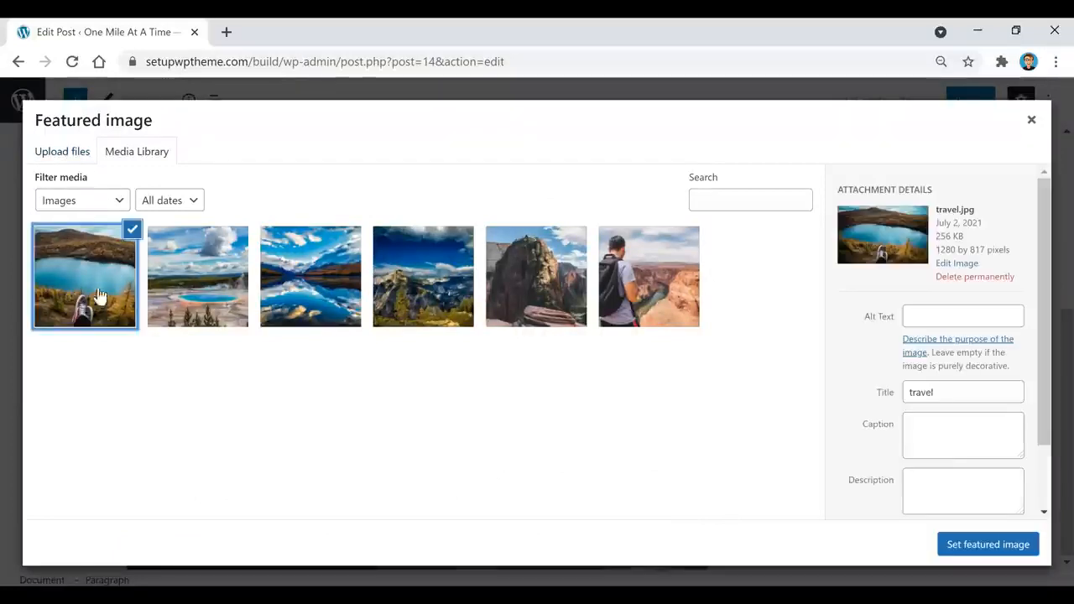
left_click(988, 547)
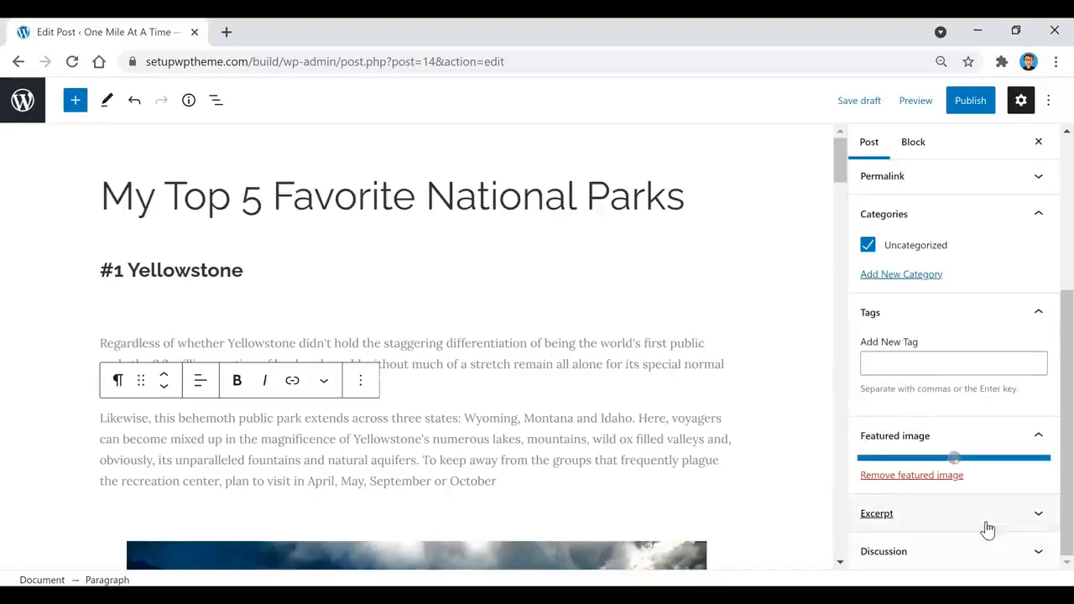
left_click(640, 362)
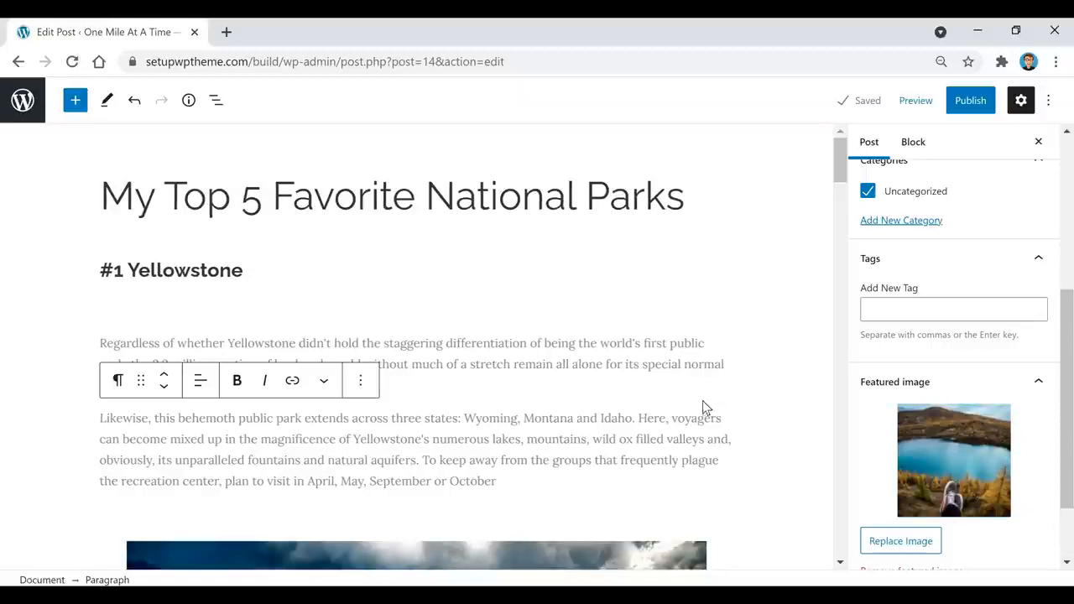
- Preview the post in a new tab, look over its featured image, title and text, and close the preview
left_click(914, 103)
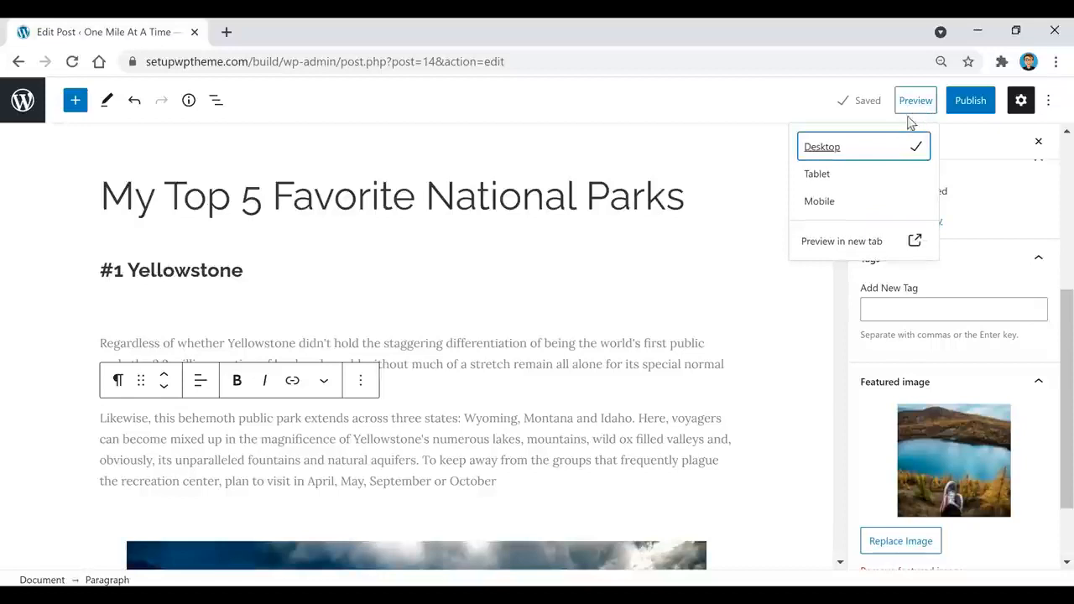
left_click(845, 250)
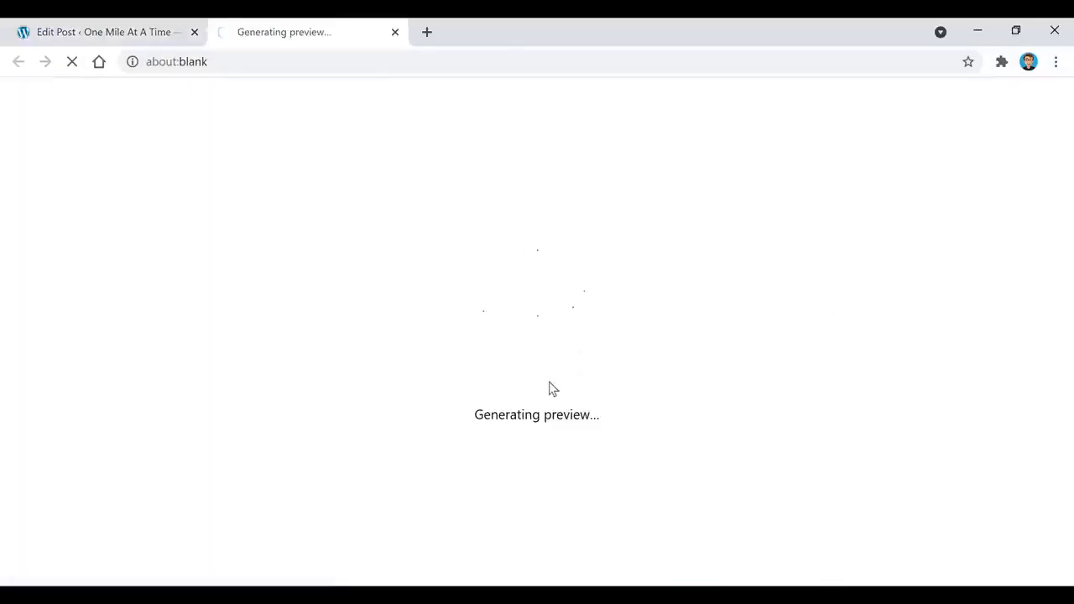
scroll(373, 252, "down", 2)
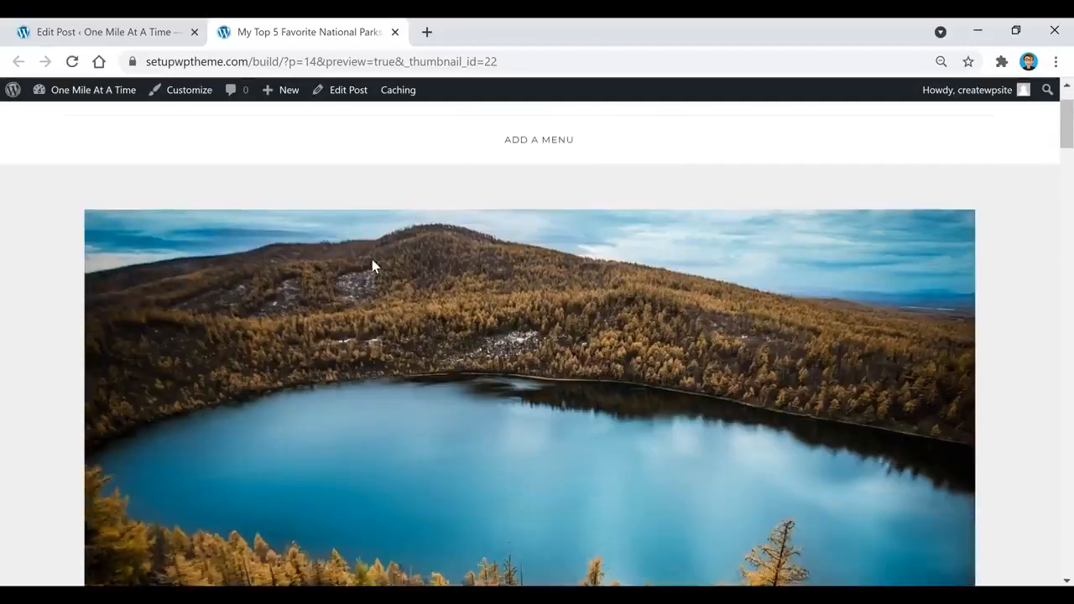
scroll(246, 237, "down", 7)
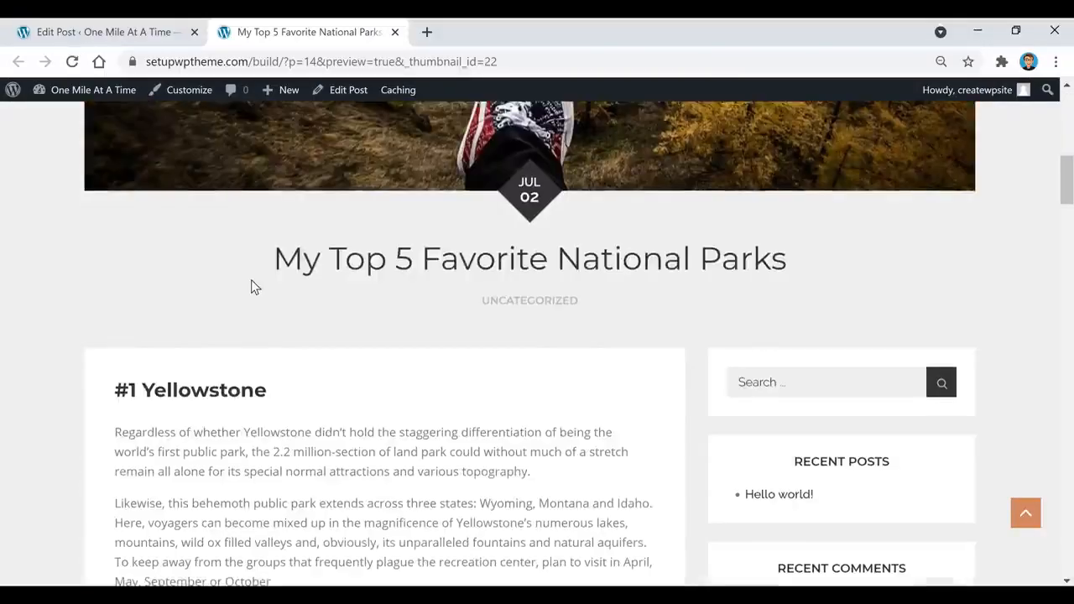
scroll(256, 283, "down", 4)
key("ctrl+w")
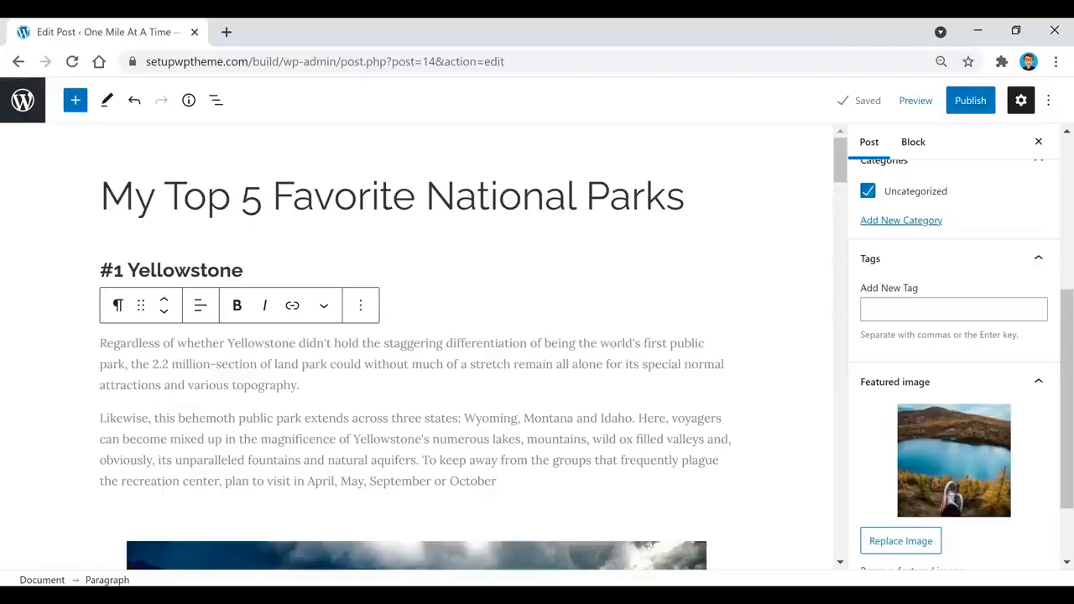
- Add the tags "my top 5 national parks", "national parks" and "best national parks" to the post
left_click(931, 312)
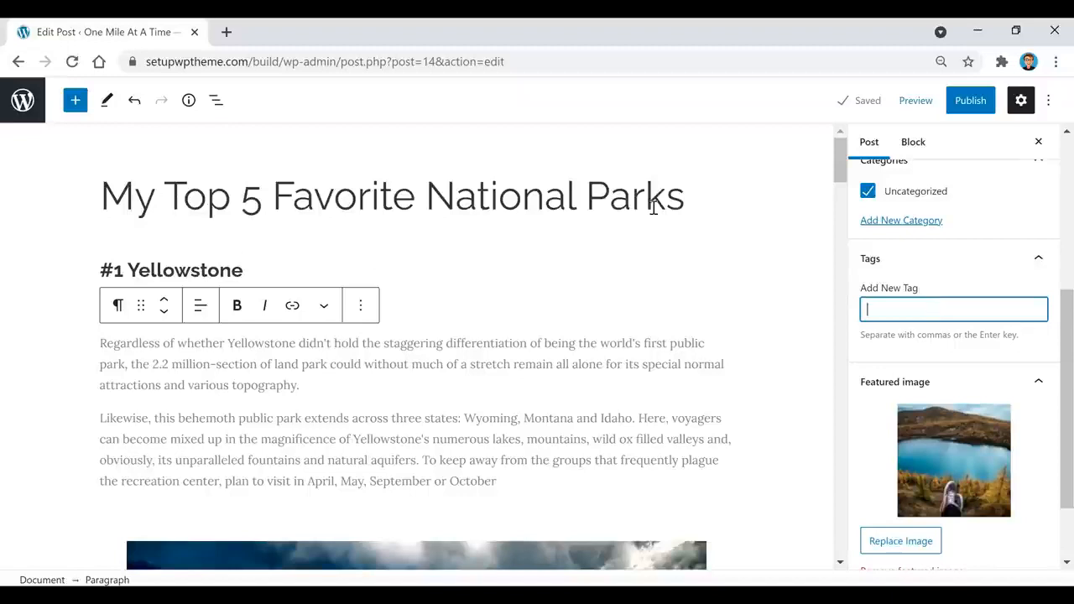
type("my top 5 national parks")
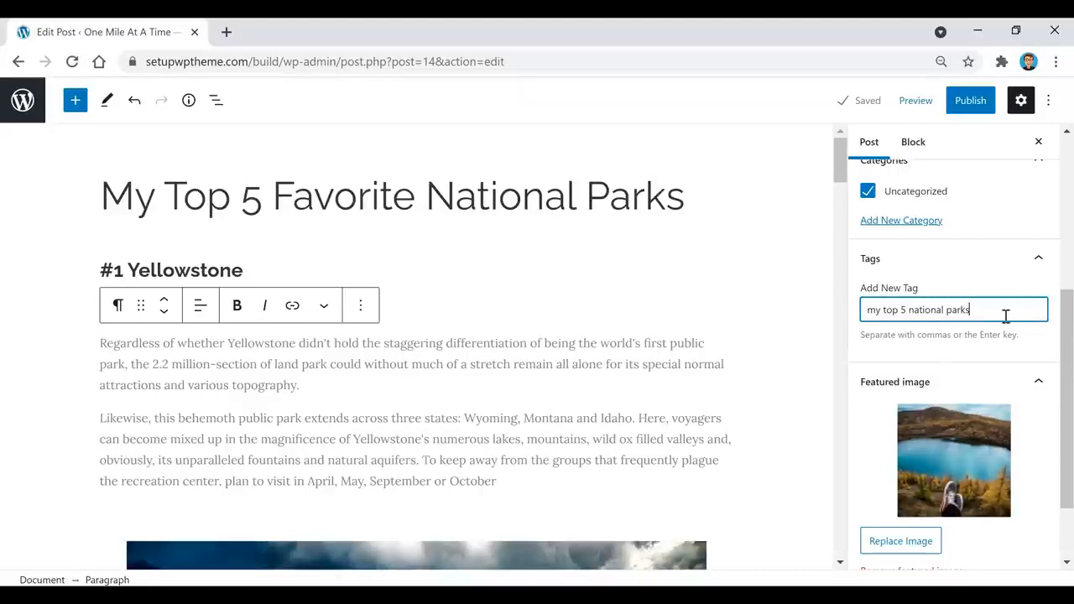
key("Return")
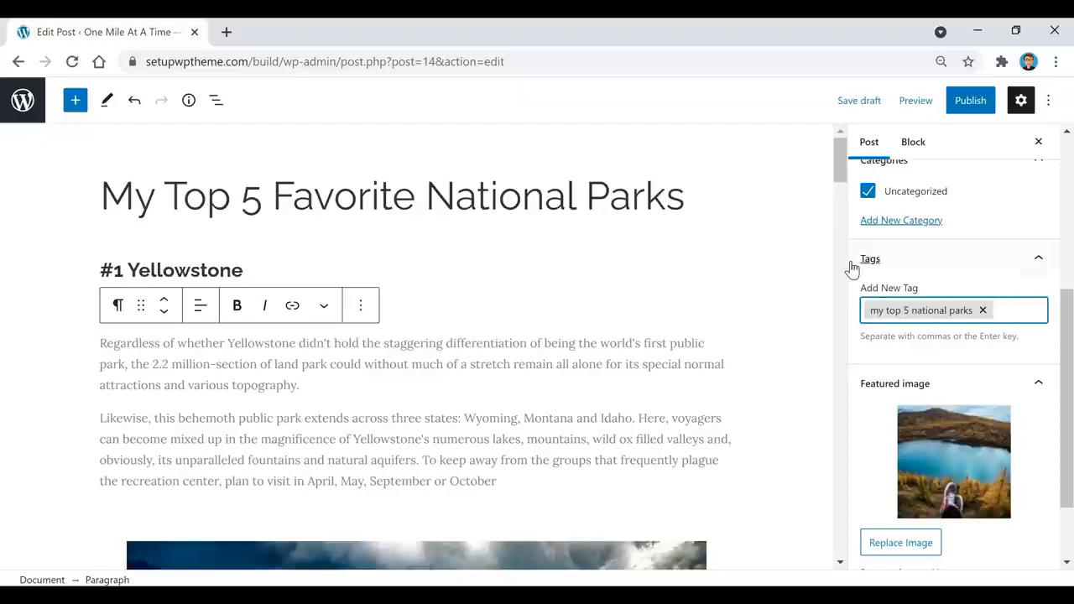
type("national par")
type("ks")
key("Return")
type("bes")
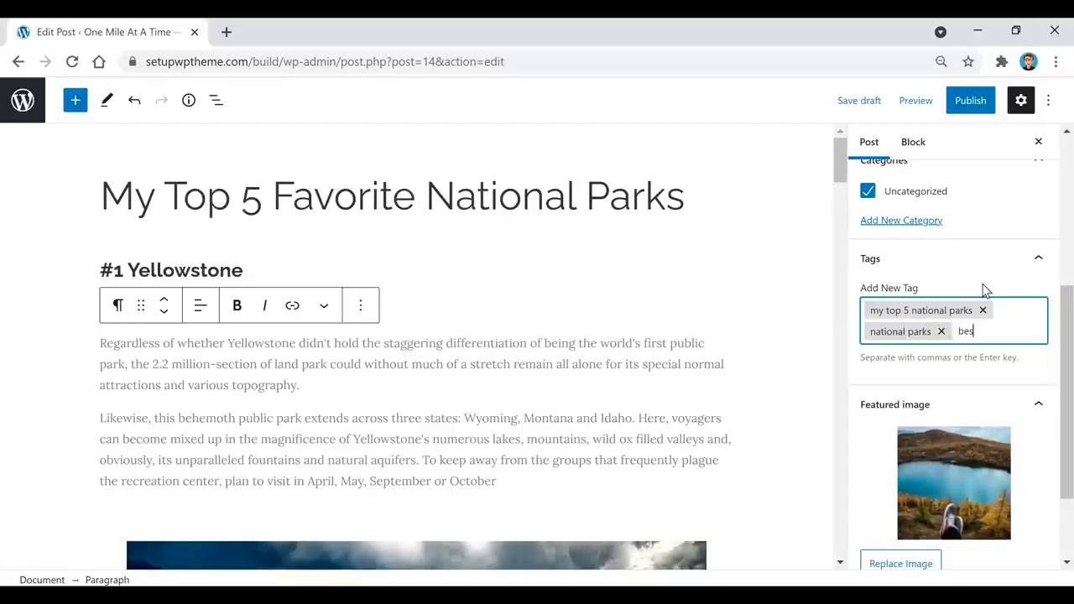
type("t national parks")
key("Return")
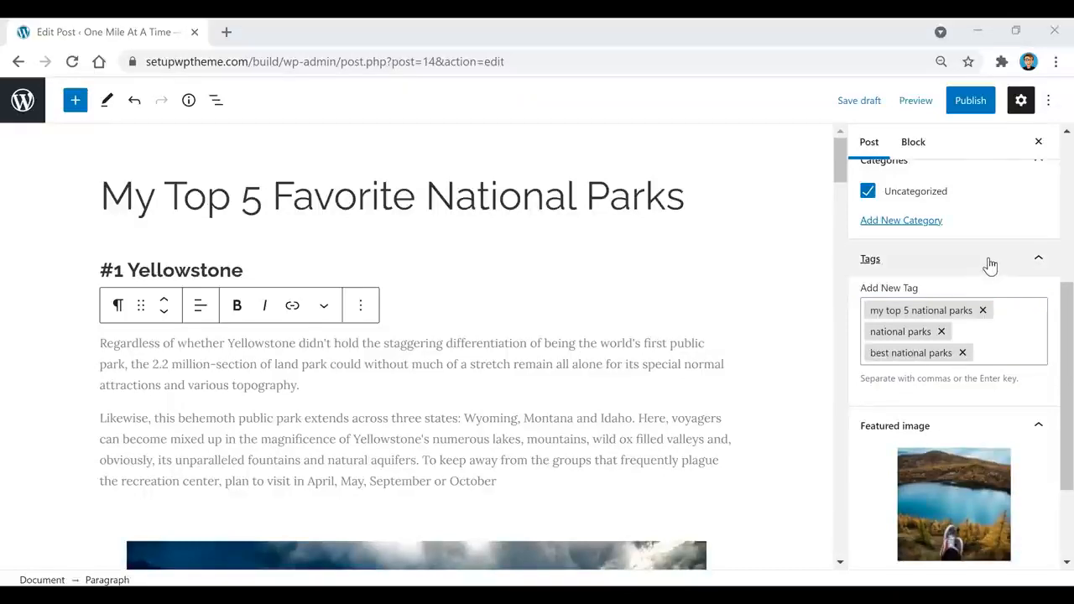
- Create a new post category named "Destinations" without a parent category
left_click_drag(1070, 288, 1072, 248)
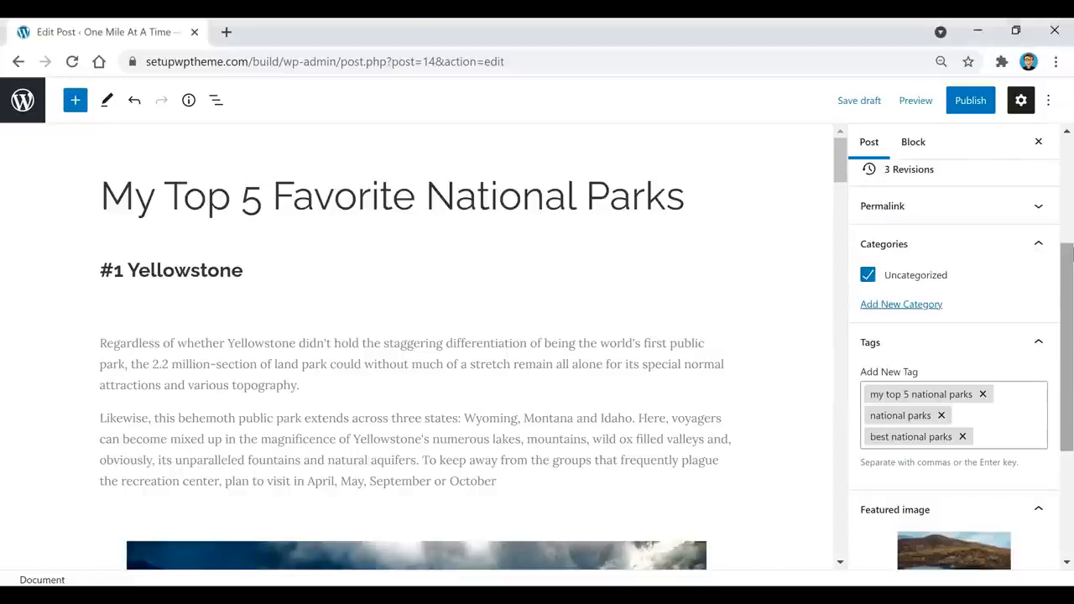
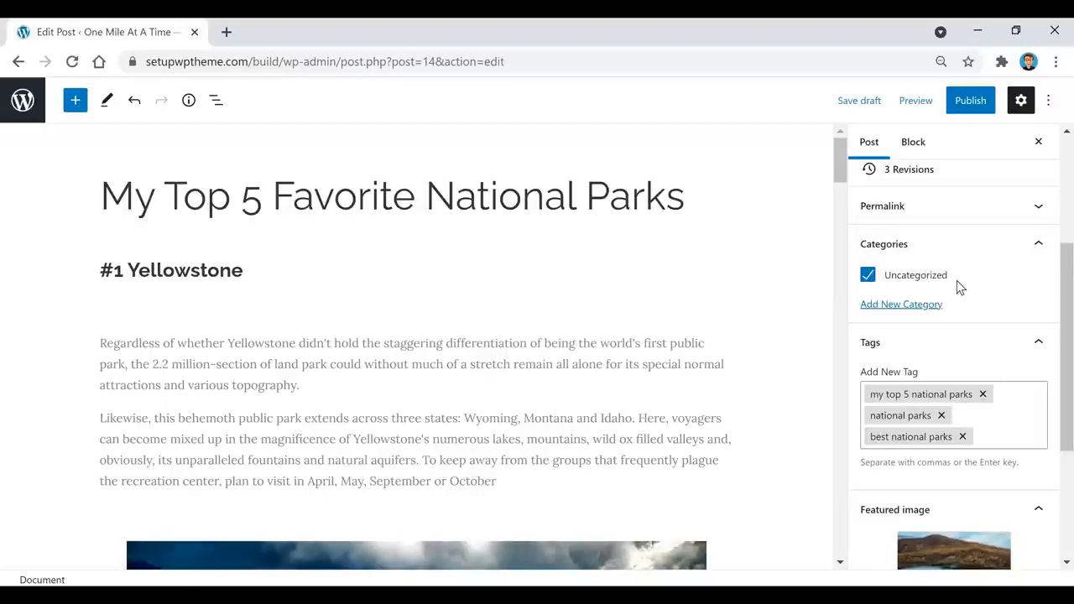
left_click(905, 306)
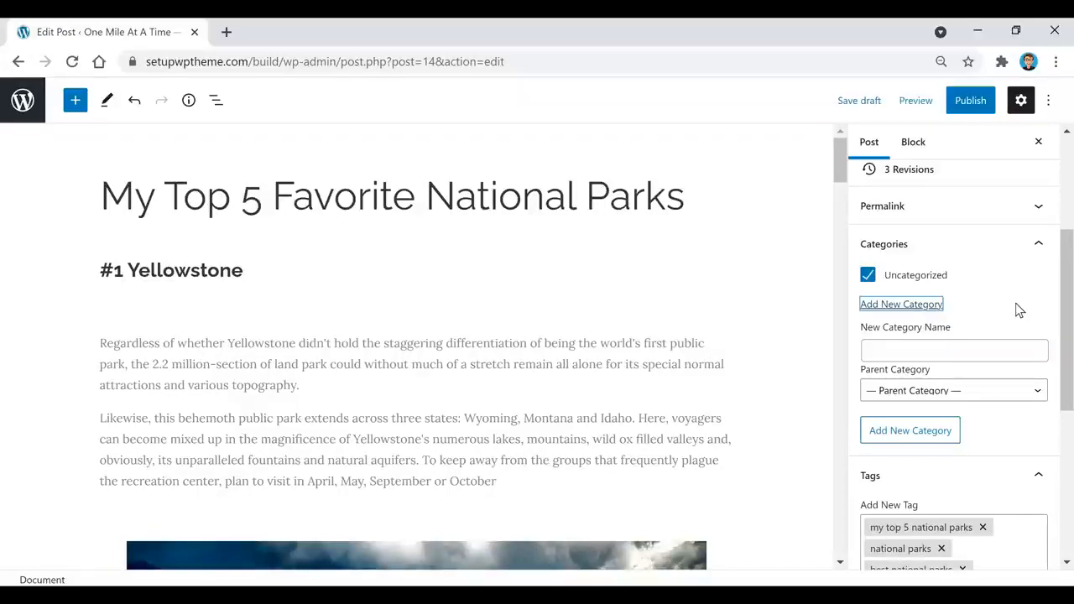
left_click(1023, 349)
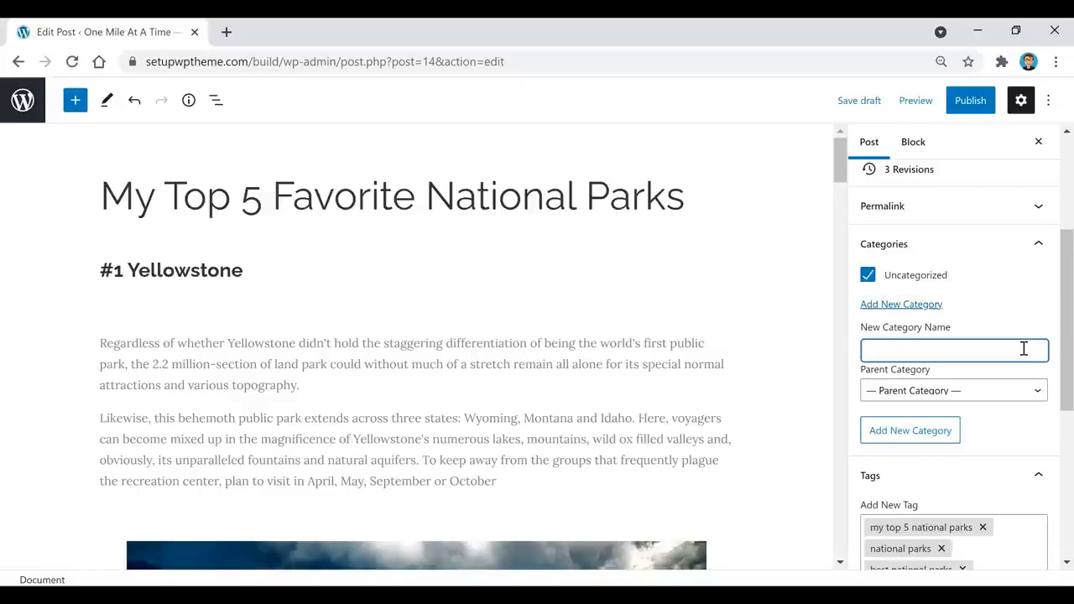
type("Destinations")
left_click(924, 436)
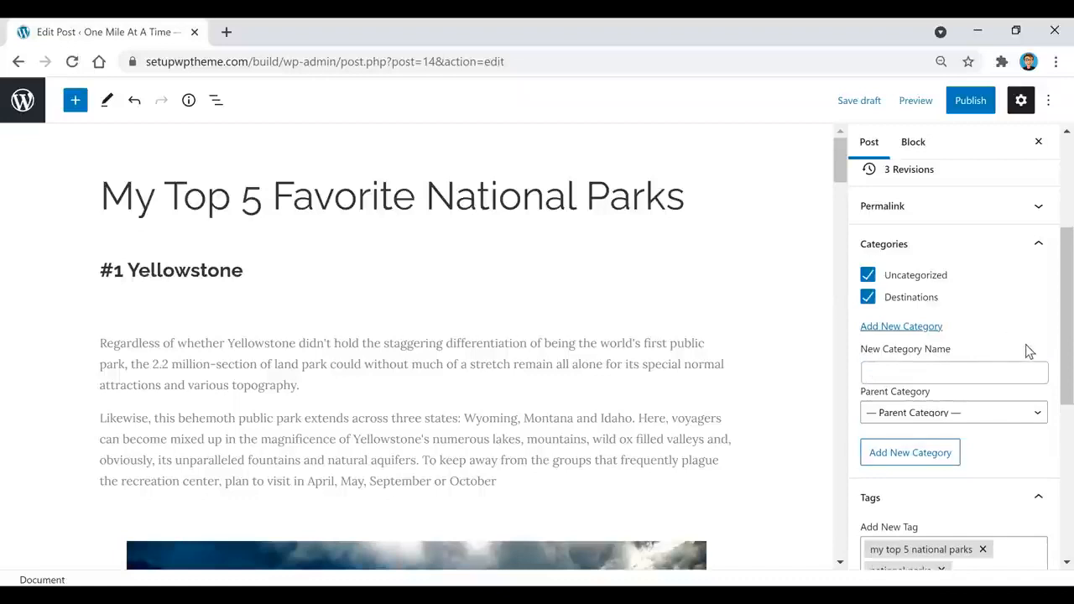
- Create another category named "Food" without a parent category
left_click(1006, 372)
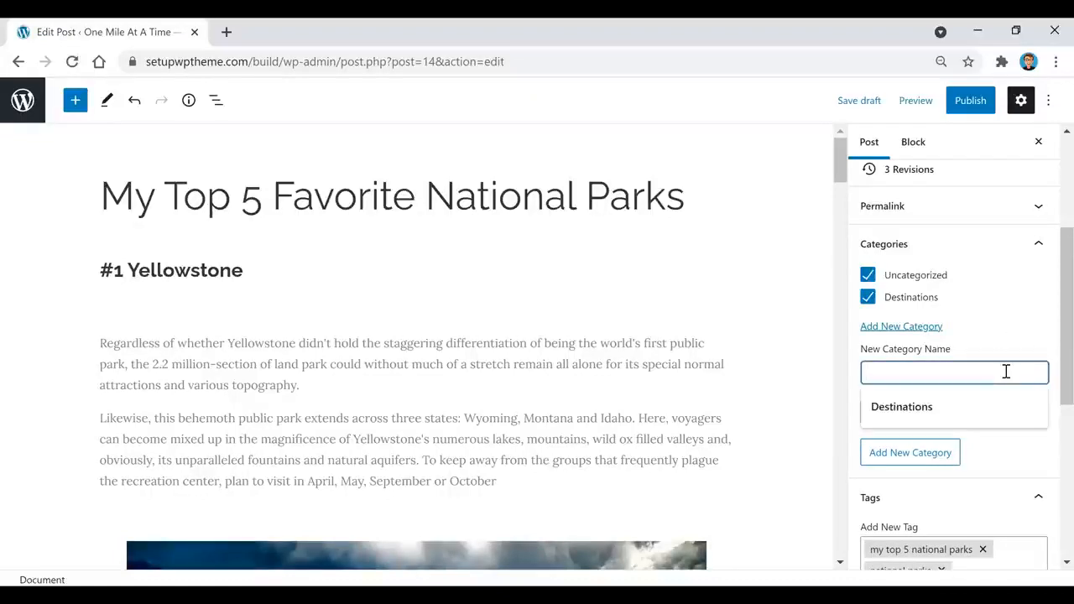
type("Food")
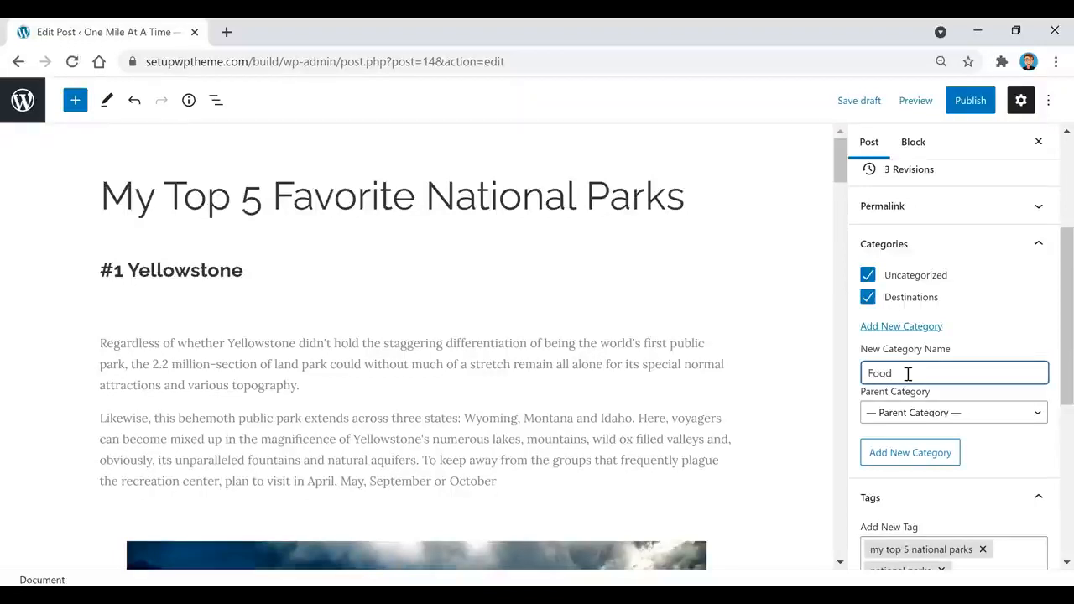
left_click(934, 414)
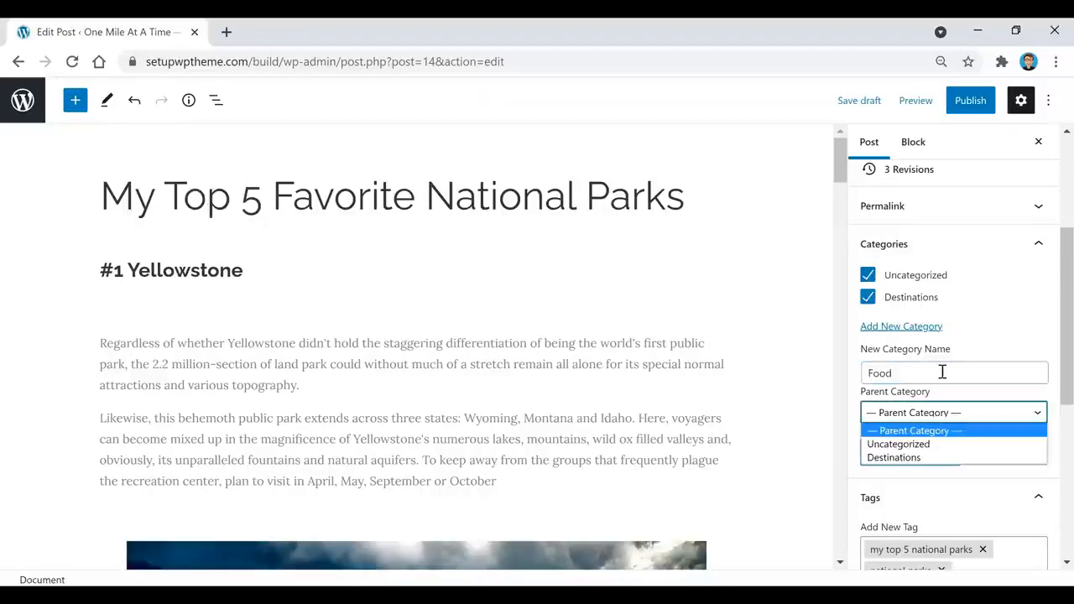
left_click(944, 370)
left_click(910, 454)
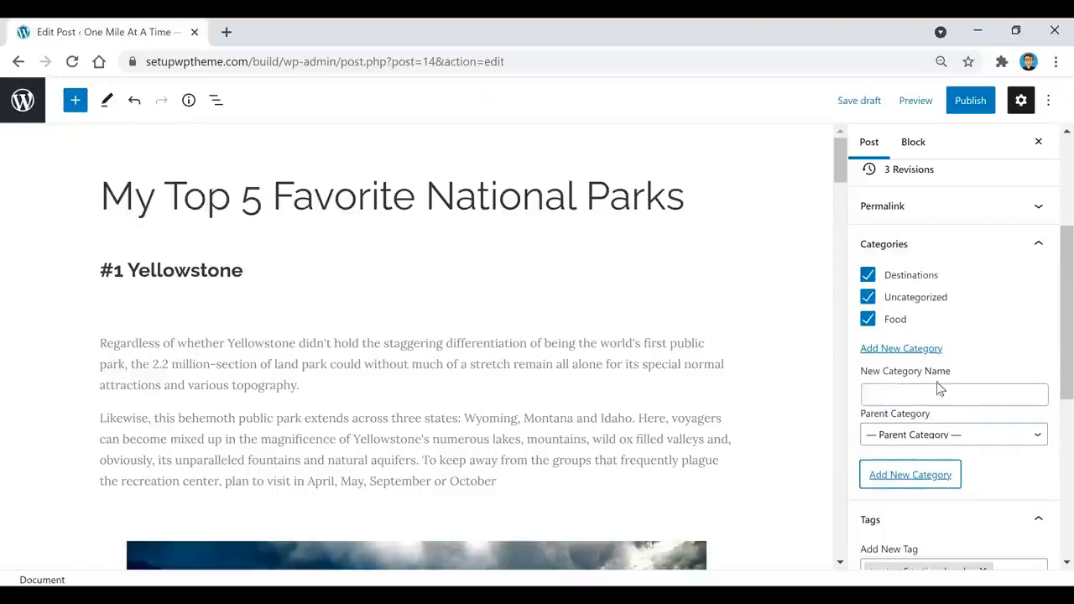
- Create a subcategory named "Chicken" with Food as its parent category
left_click(931, 400)
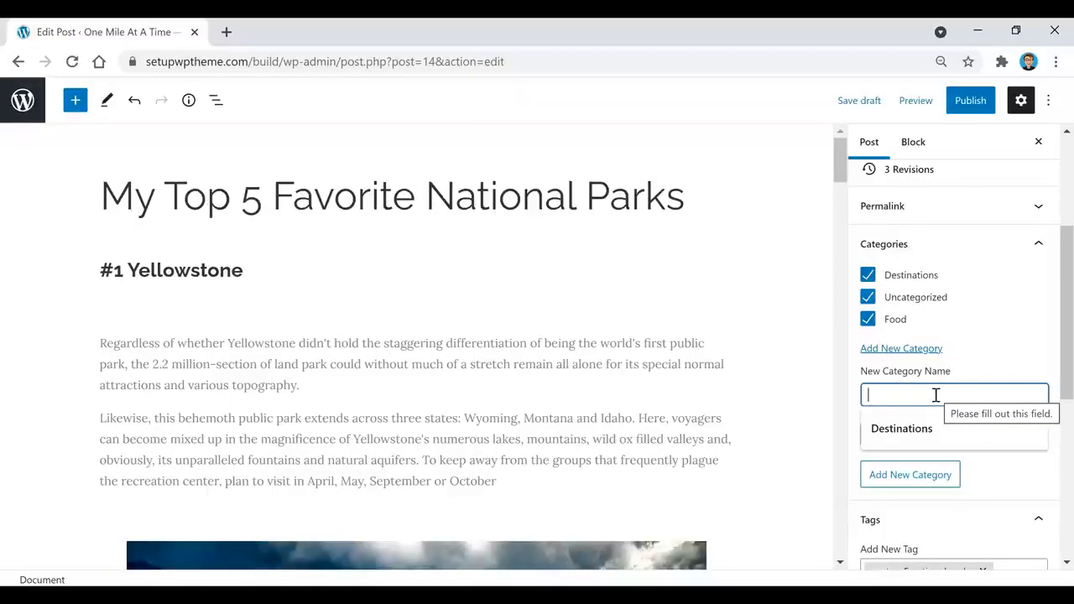
type("Chicken")
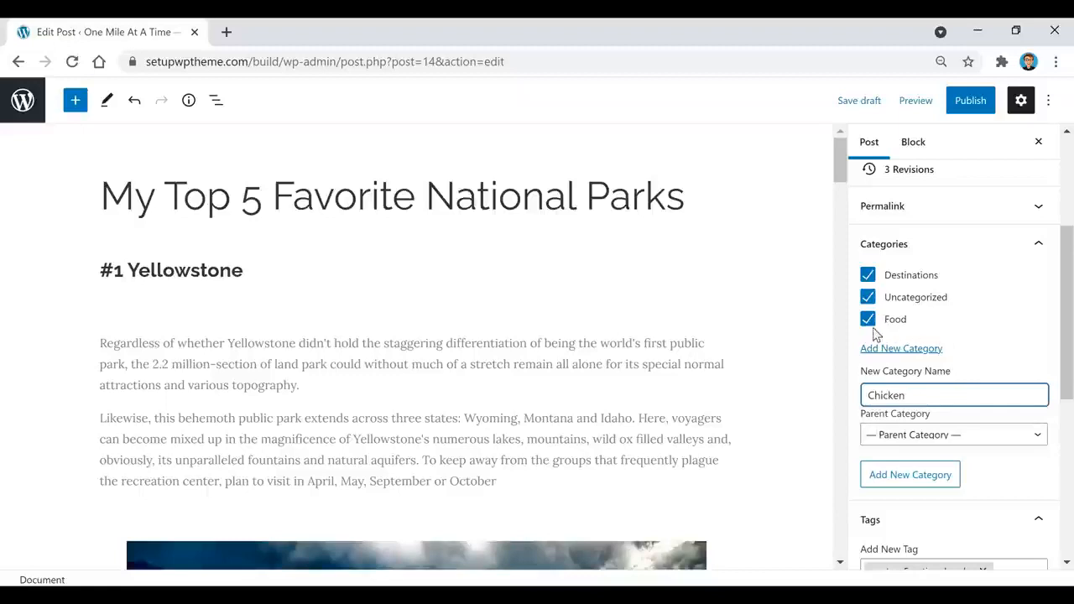
left_click(951, 435)
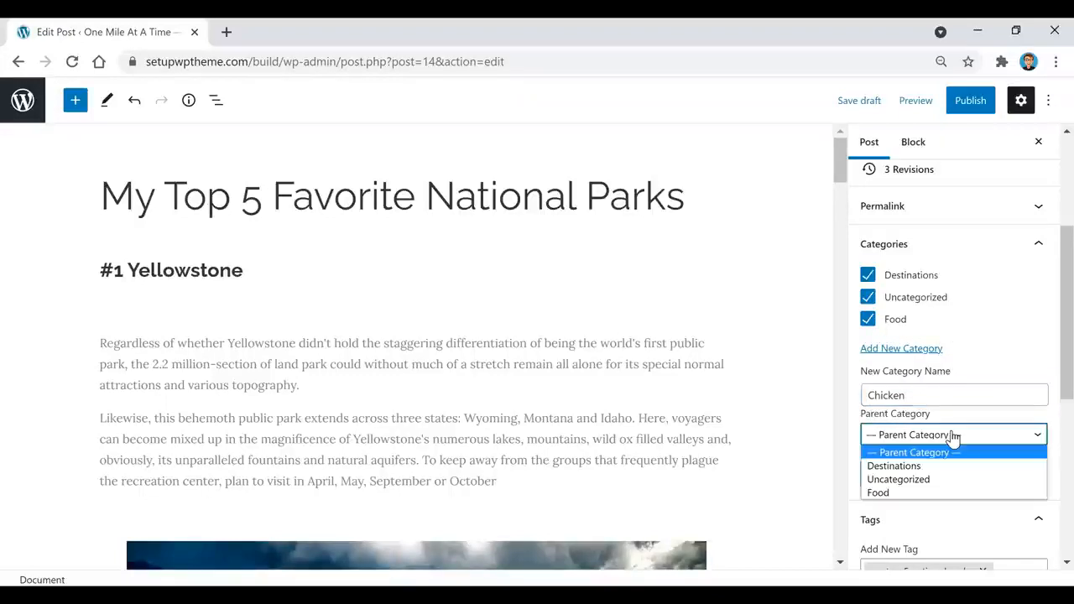
left_click(915, 495)
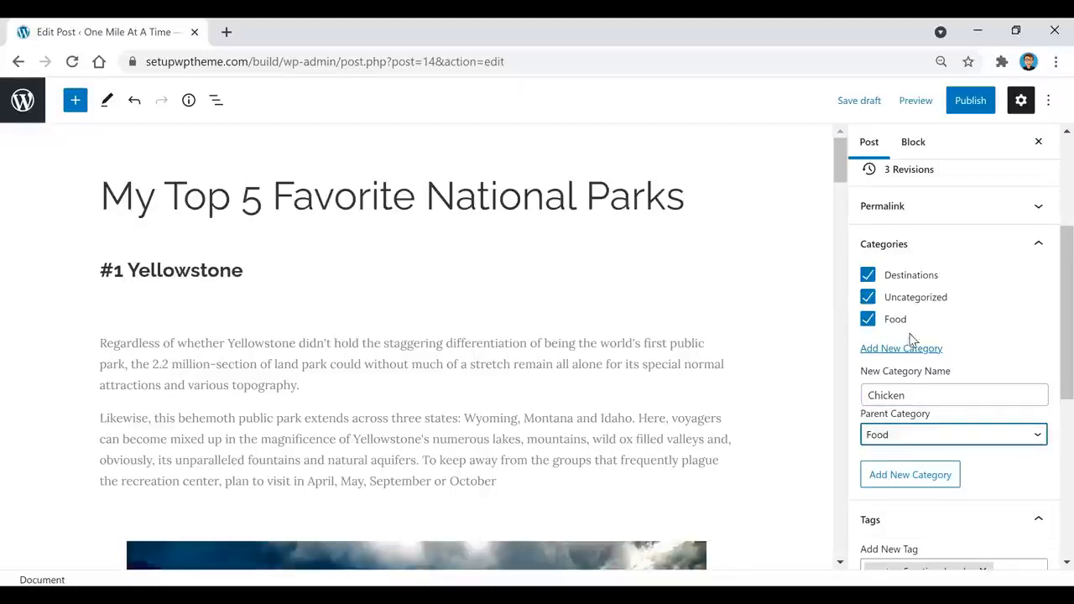
left_click(923, 477)
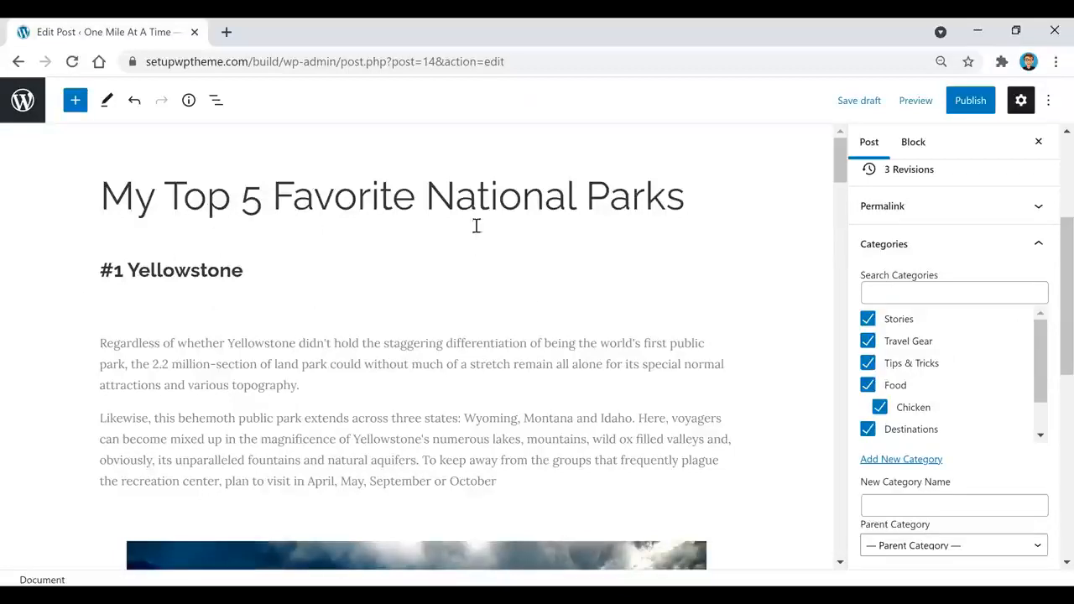
- Unassign the Stories, Travel Gear, Tips & Tricks, Food and Chicken categories from the post, keeping Destinations selected
left_click(868, 318)
left_click(867, 341)
left_click(868, 363)
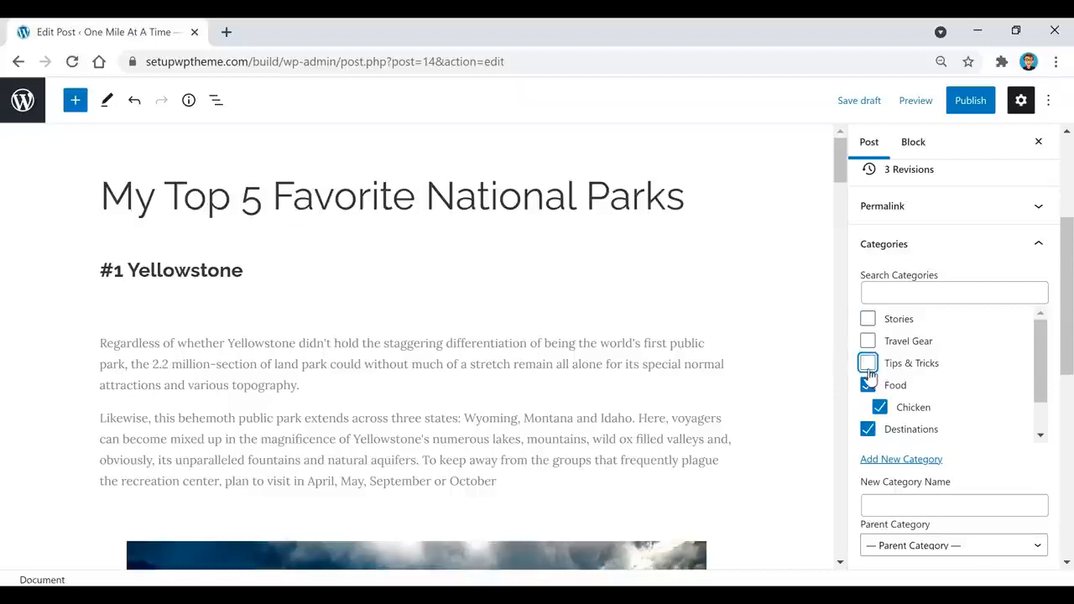
left_click(868, 385)
left_click(880, 407)
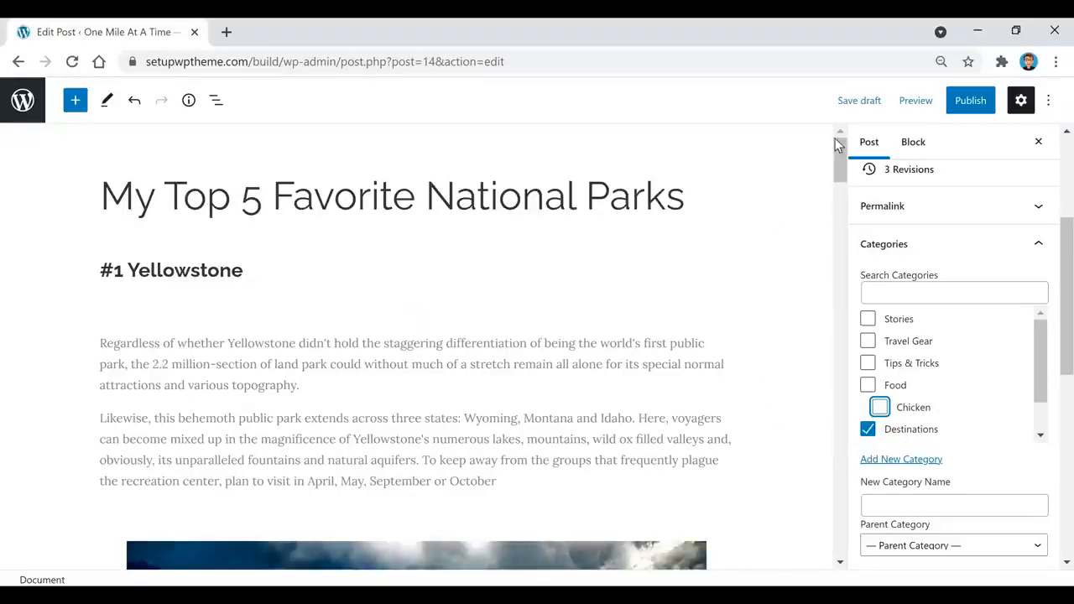
- Save the post as a draft with its updated categories
left_click(859, 102)
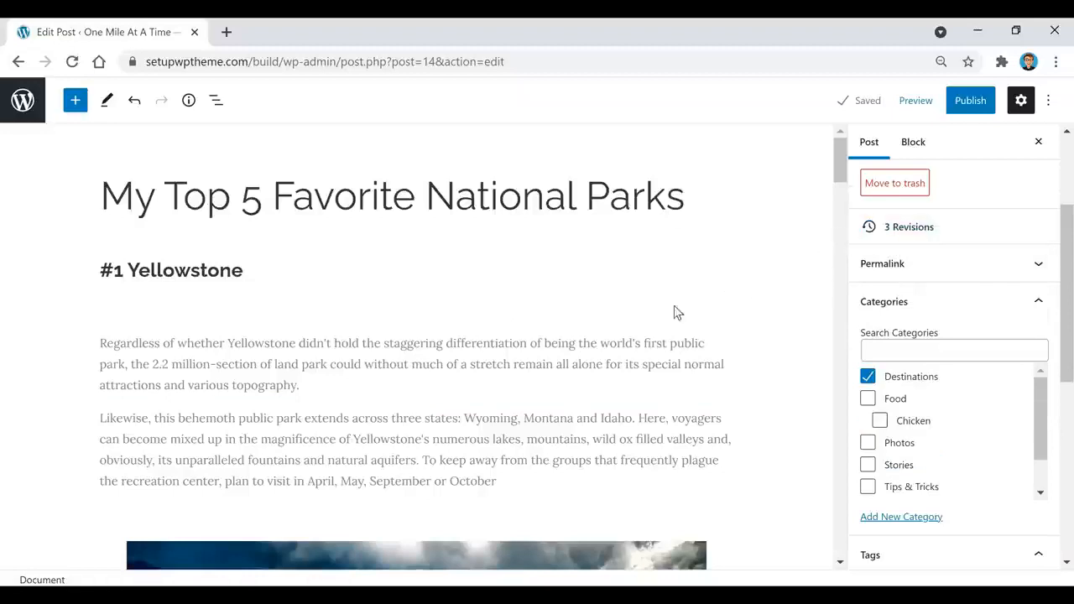
- Insert a Buttons block between the #1 Yellowstone heading and its first paragraph, and label the button "Click Here"
mouse_move(417, 323)
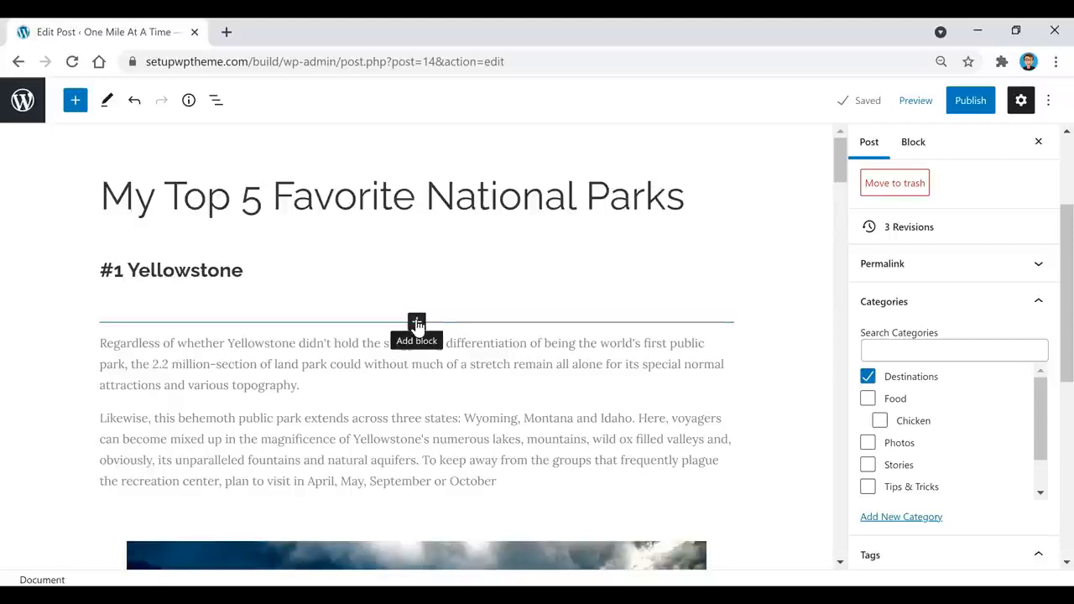
left_click(417, 323)
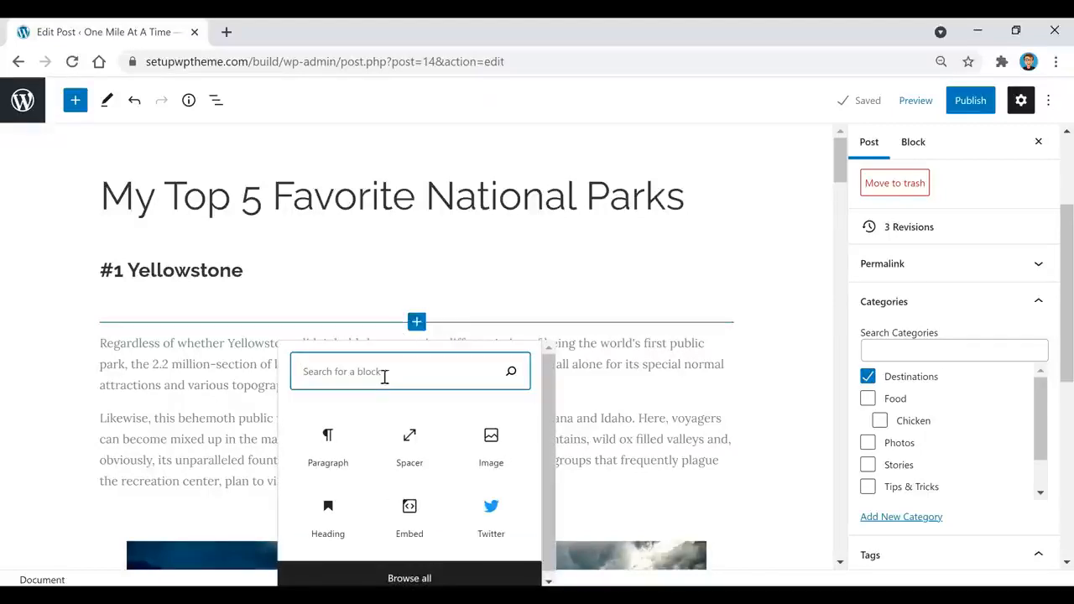
left_click(424, 576)
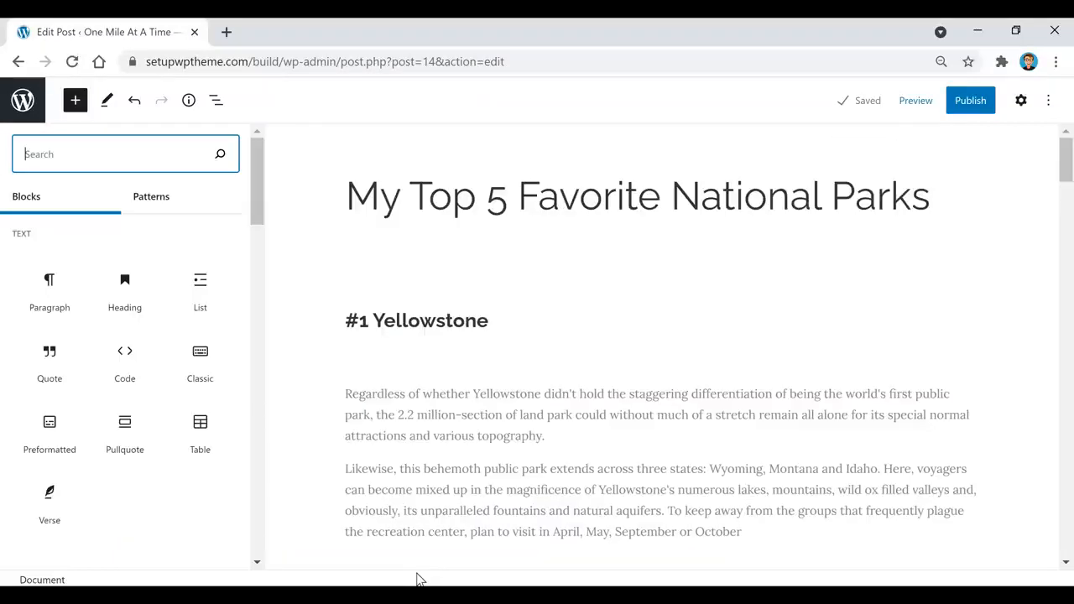
mouse_move(131, 283)
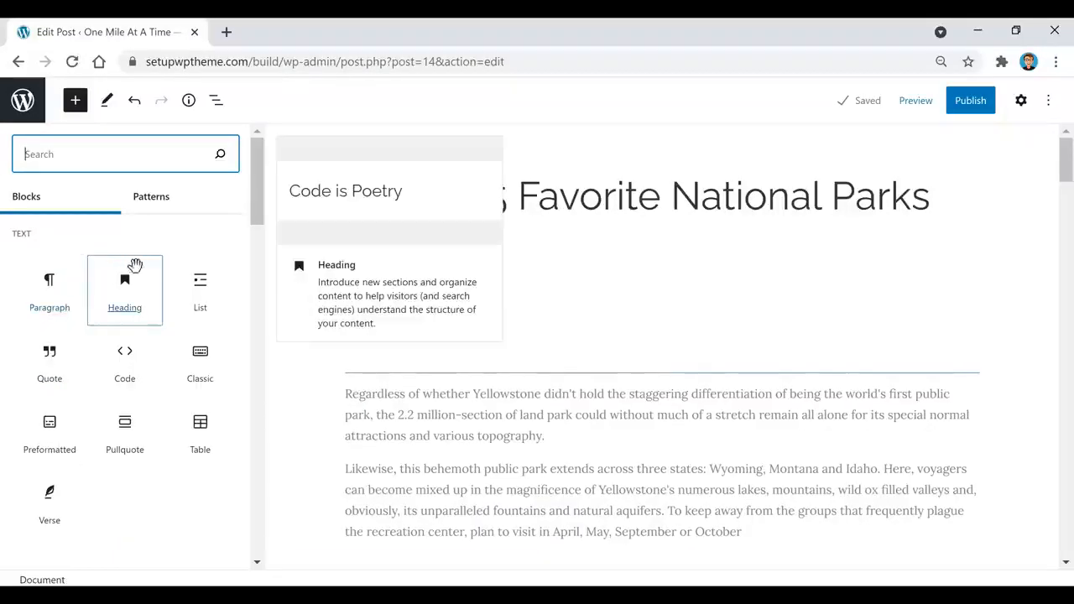
scroll(168, 344, "down", 5)
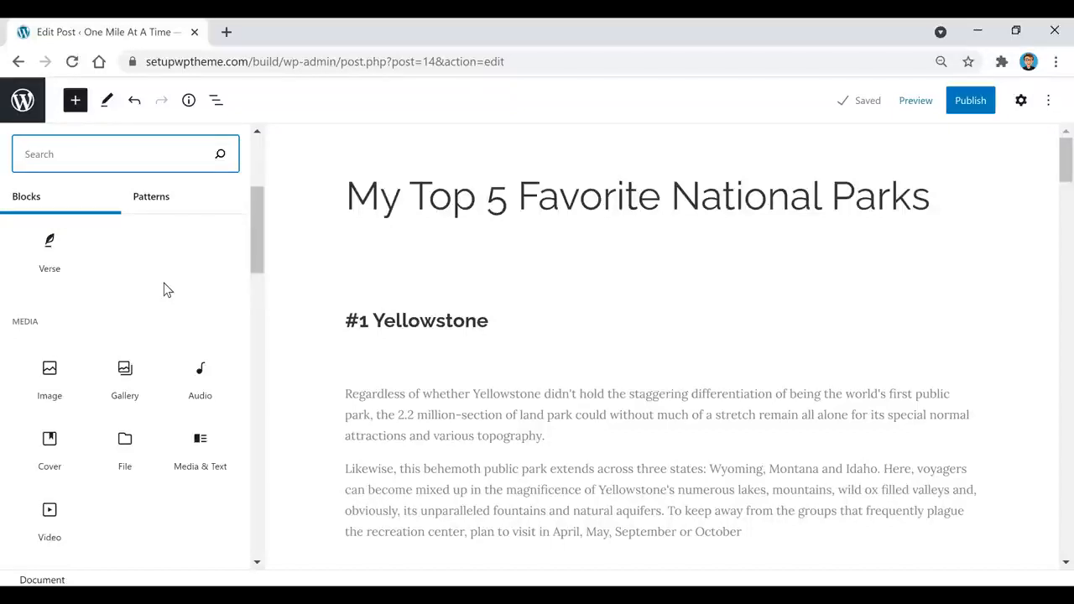
scroll(165, 289, "down", 3)
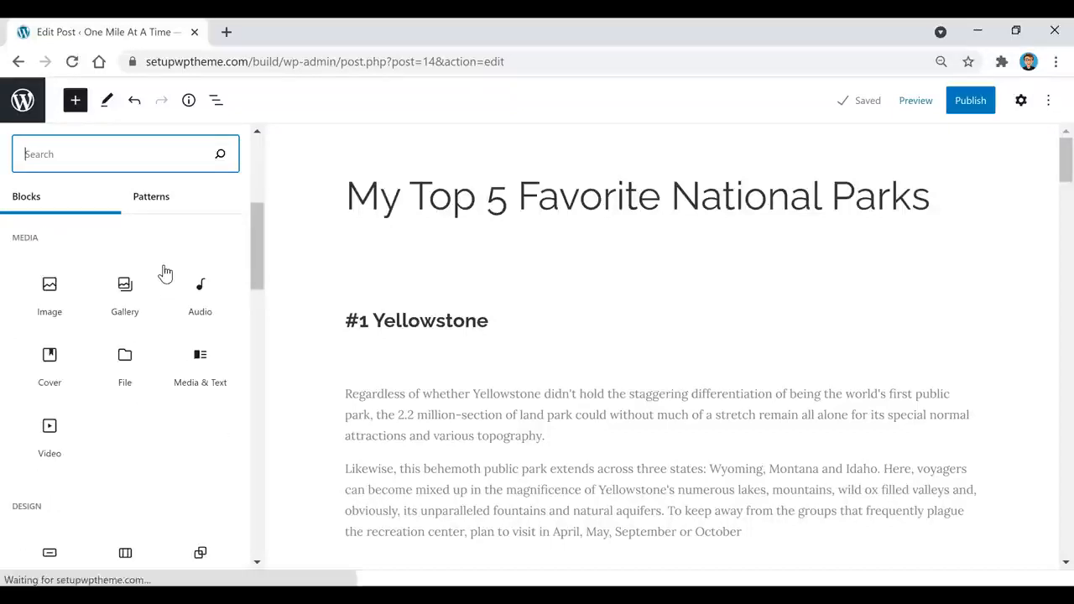
scroll(109, 350, "down", 2)
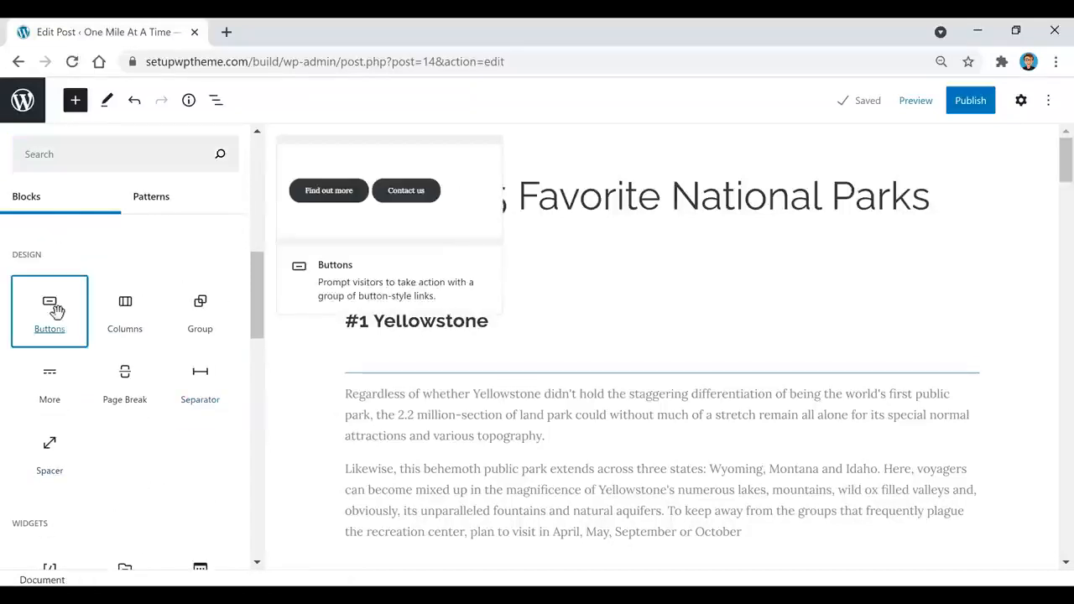
left_click(54, 312)
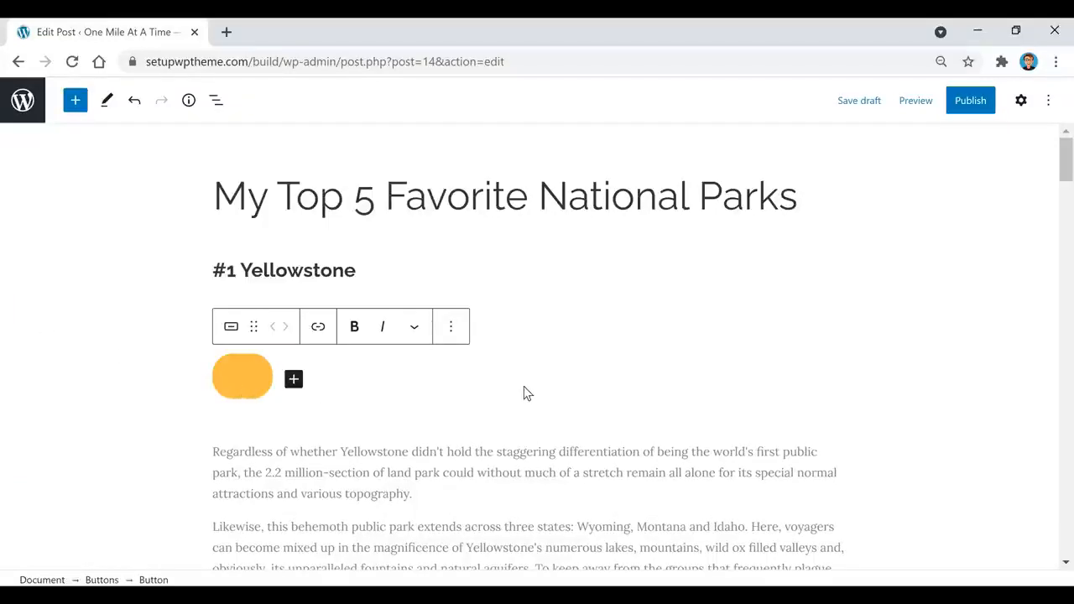
type("click Here")
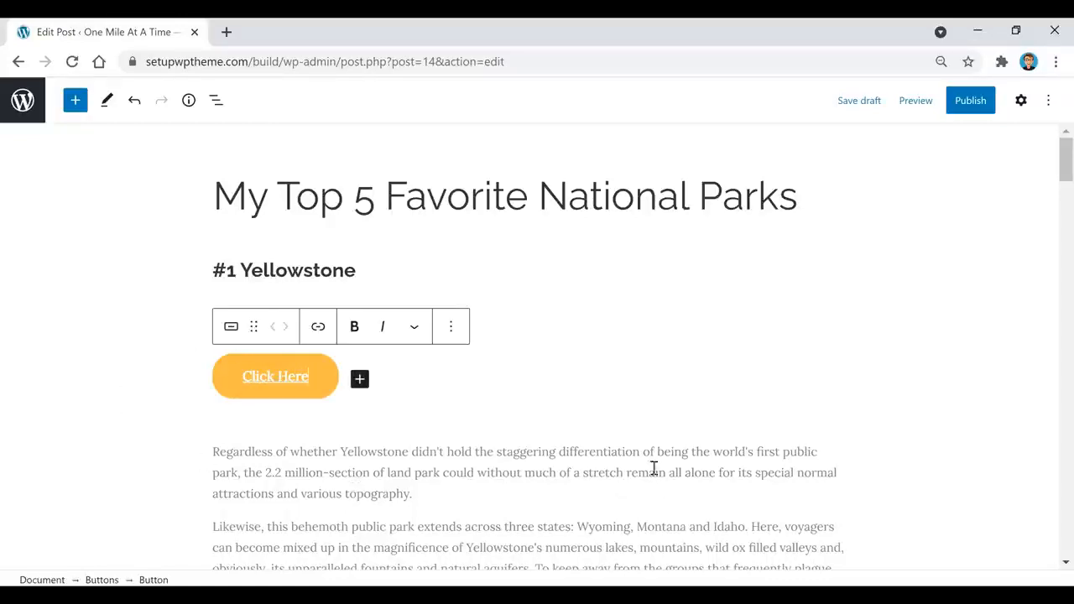
- Check the link options of the Click Here button without entering a URL
triple_click(319, 383)
left_click(322, 328)
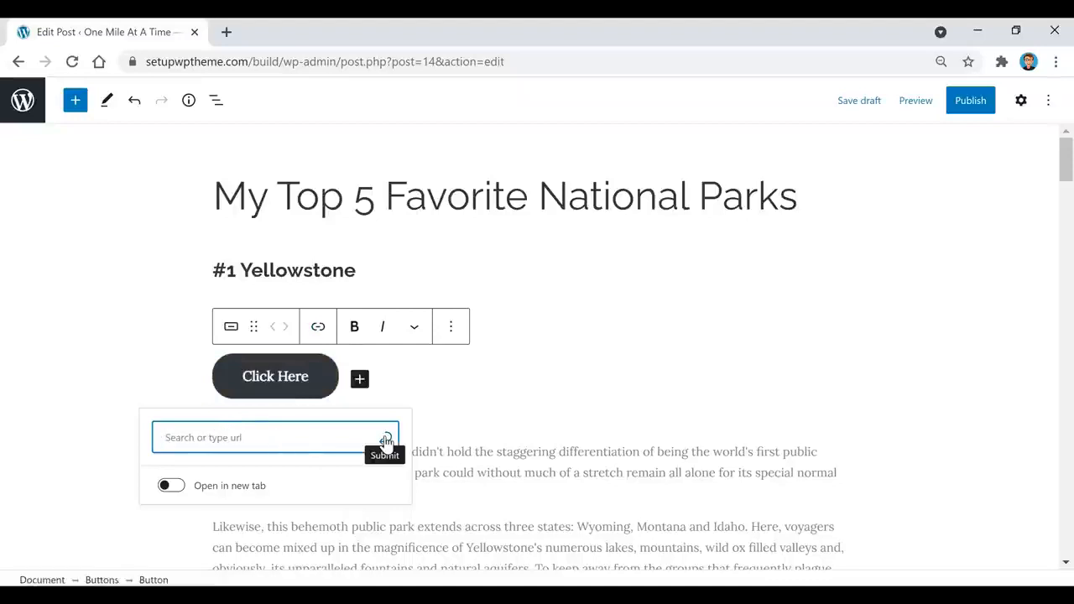
left_click(329, 377)
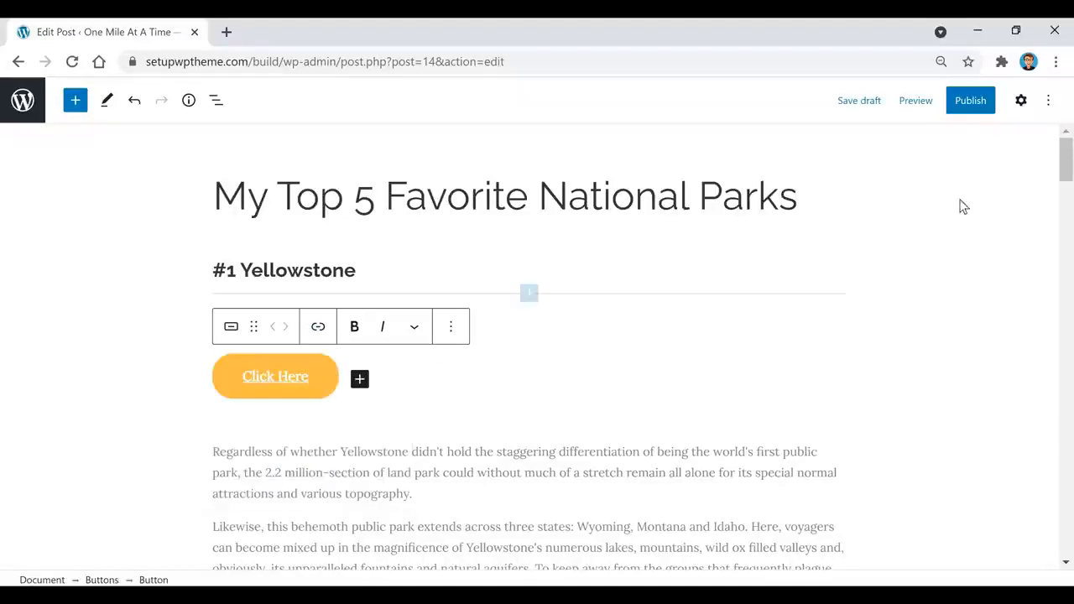
- Try the Outline style on the Click Here button and switch it back to Fill
left_click(1020, 101)
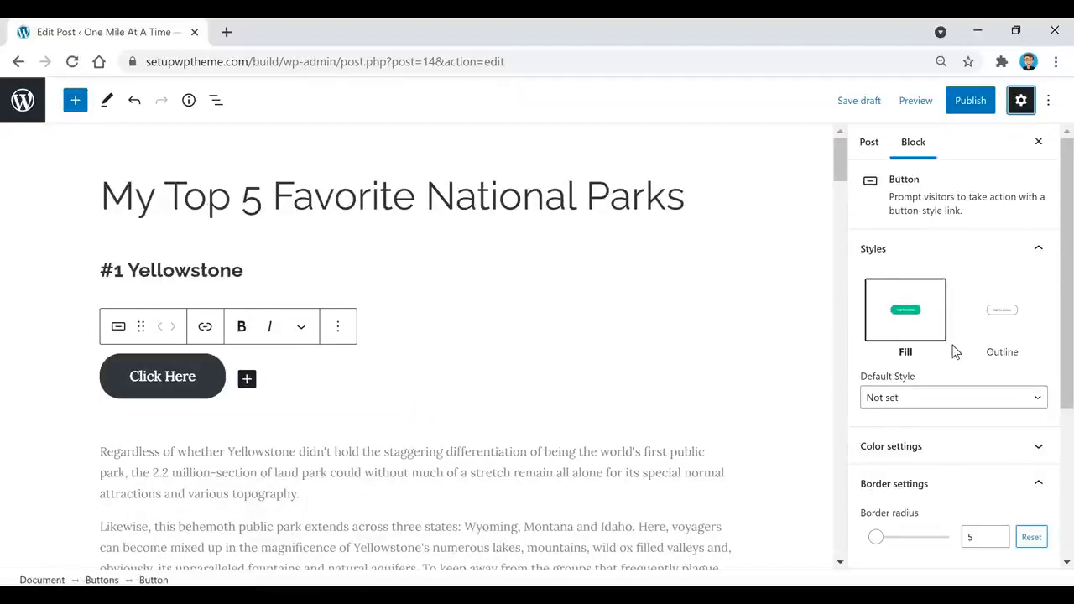
left_click(1004, 310)
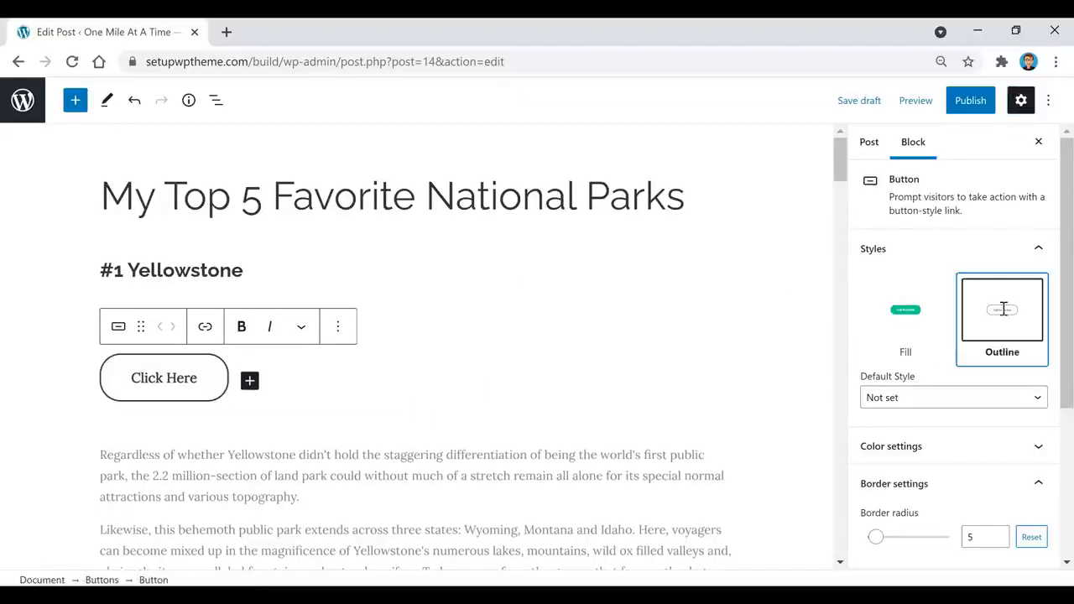
left_click(915, 310)
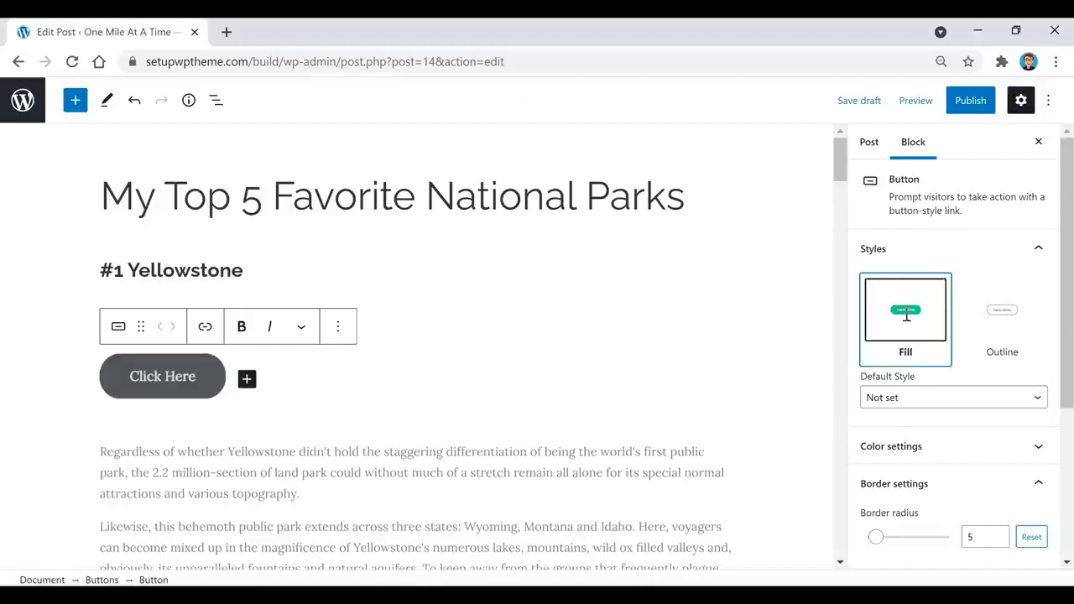
- Give the Click Here button green text and a solid blue background
scroll(931, 345, "down", 1)
left_click(910, 369)
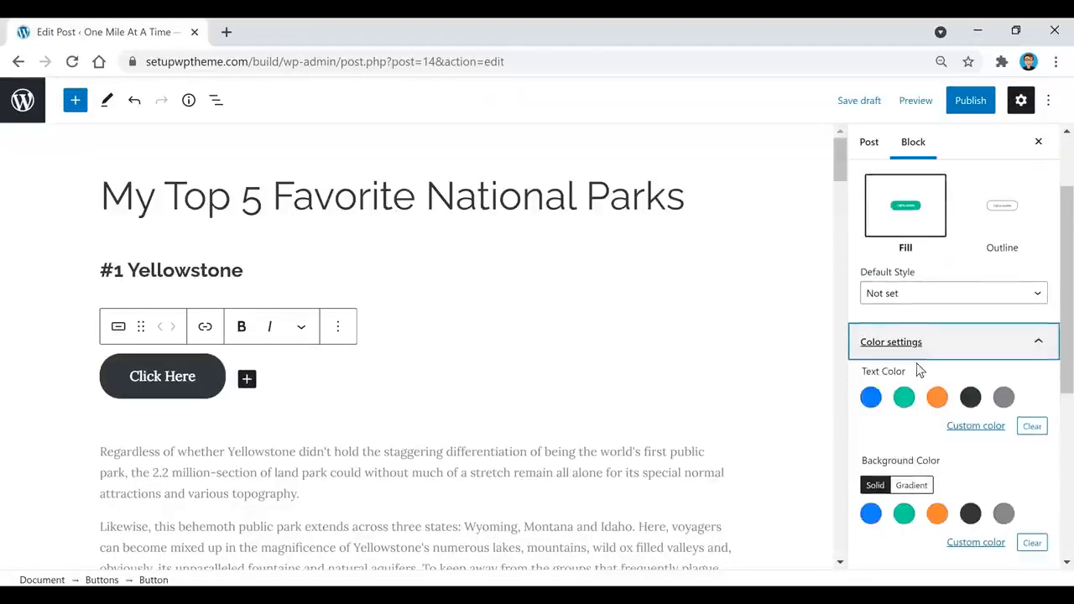
scroll(912, 360, "down", 1)
left_click(904, 315)
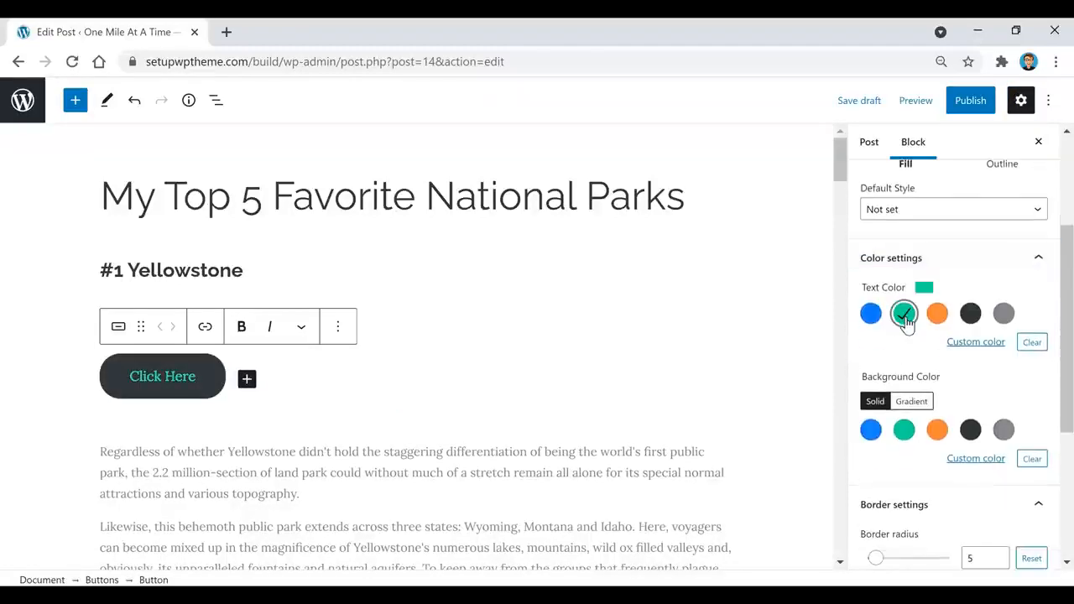
left_click(871, 430)
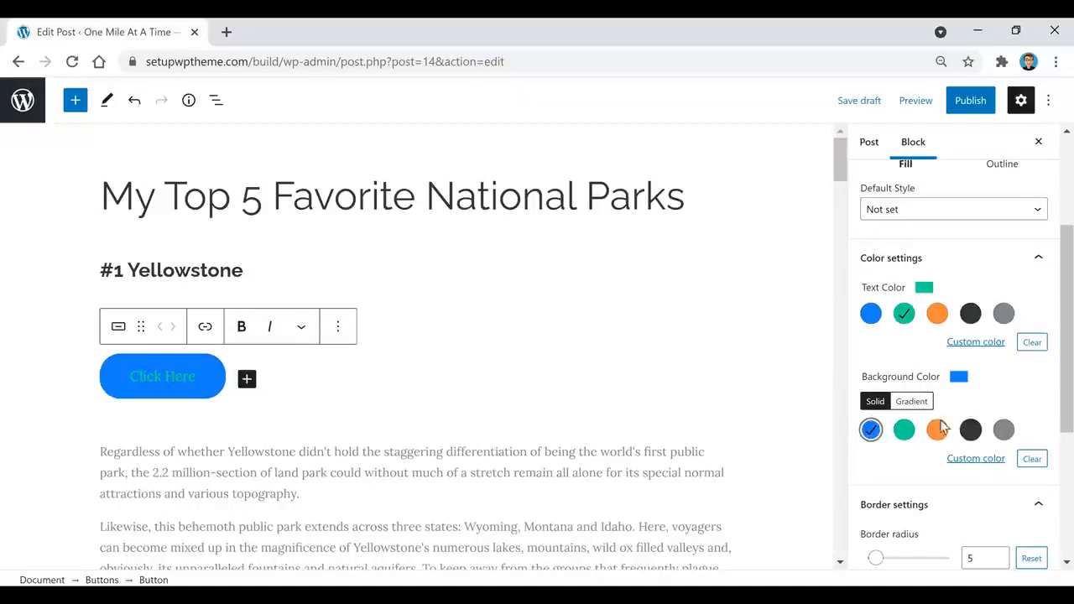
- Set the button's border radius to 0 and its width to 25%, after trying 50% and 75%
scroll(940, 411, "down", 2)
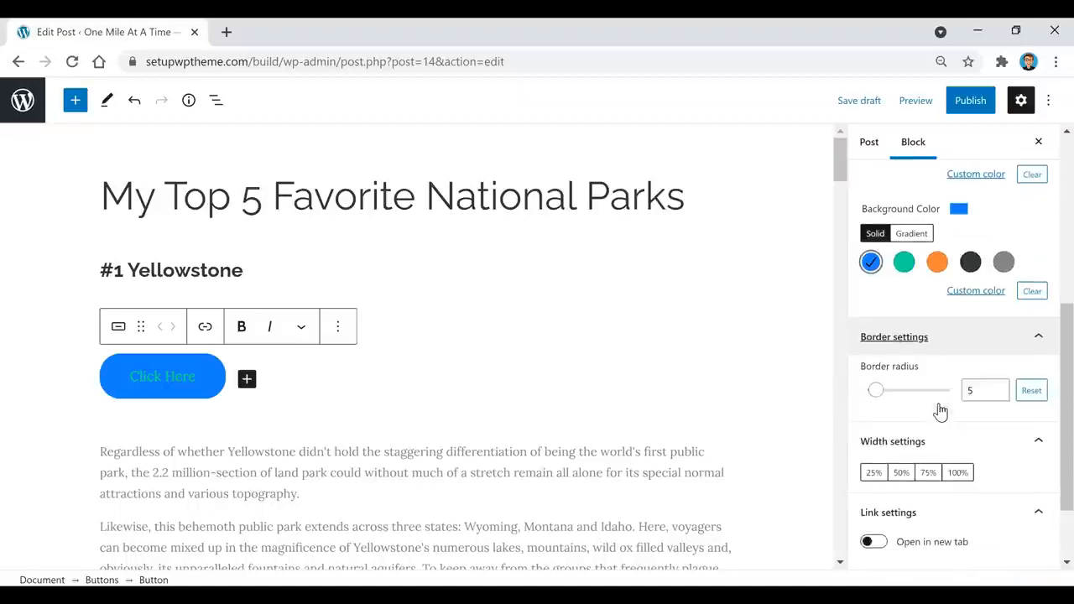
mouse_move(876, 394)
left_mouse_down()
mouse_move(885, 392)
mouse_move(868, 396)
left_mouse_up()
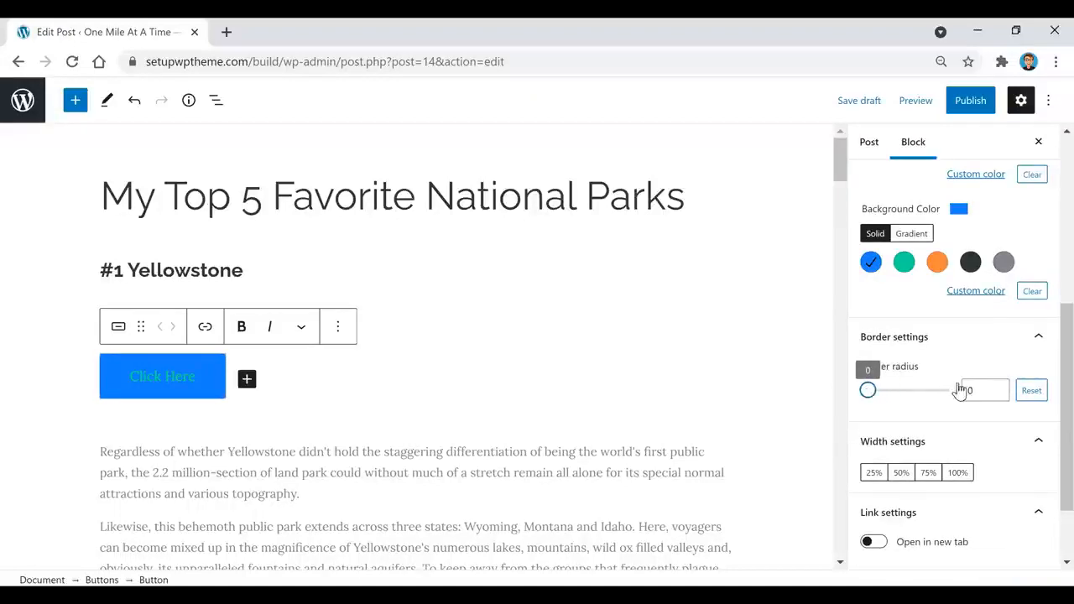
scroll(961, 382, "down", 1)
left_click(900, 395)
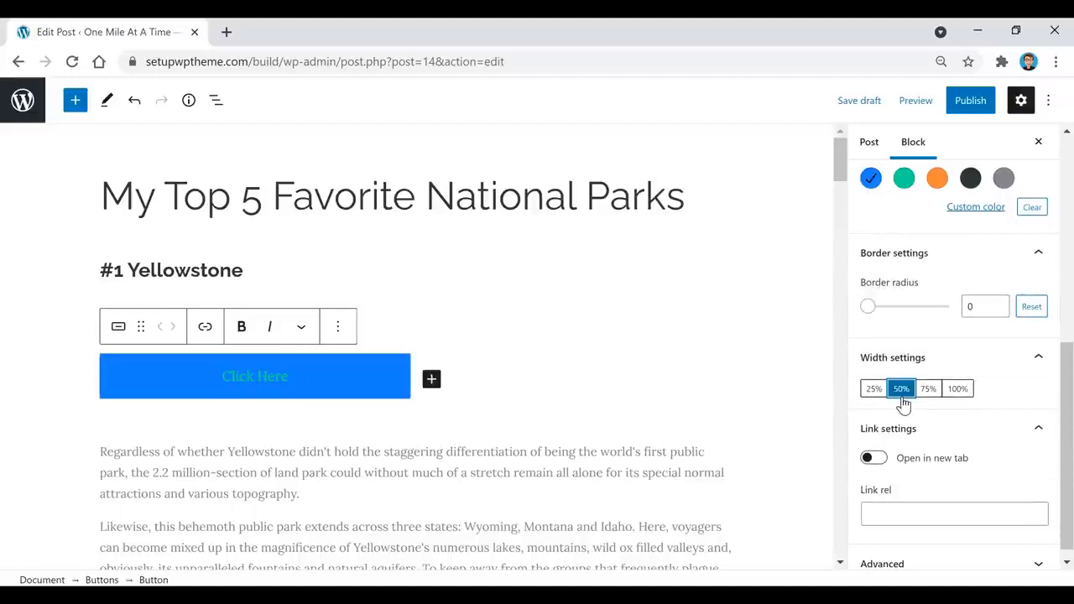
left_click(928, 400)
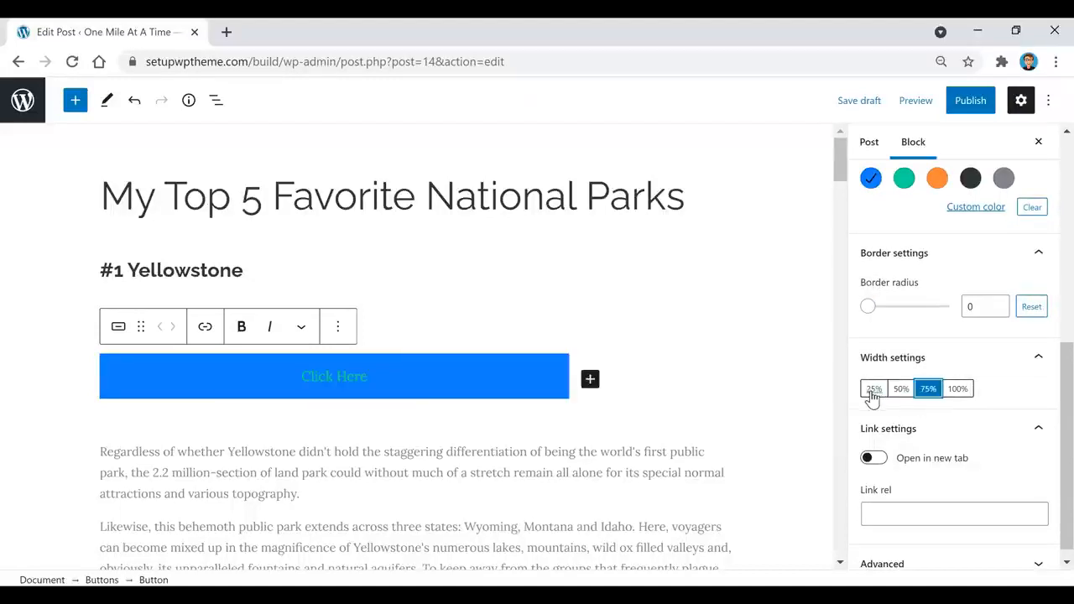
left_click(874, 394)
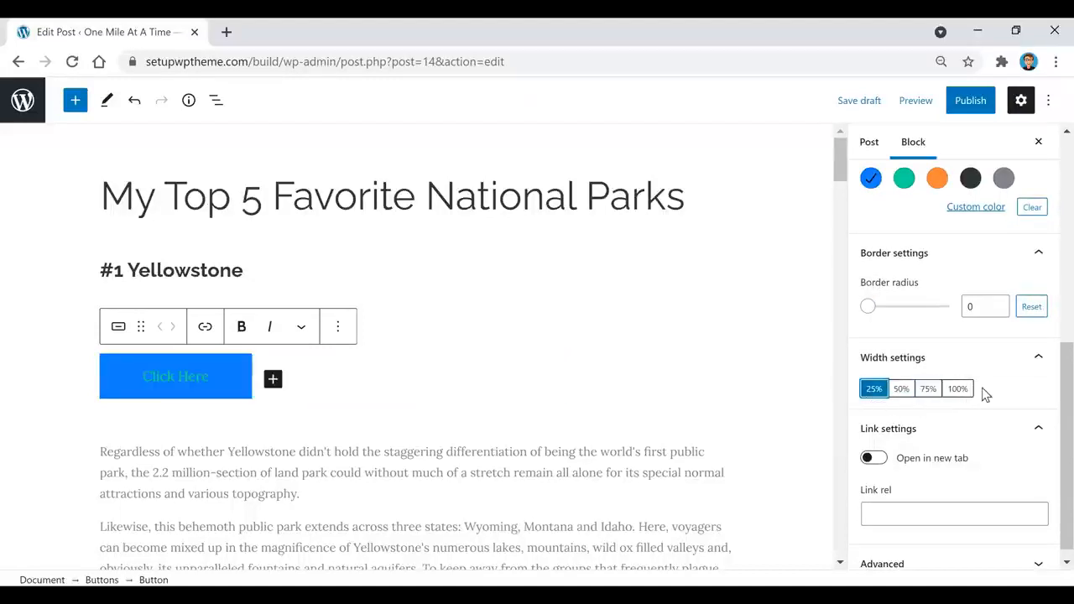
scroll(962, 383, "down", 1)
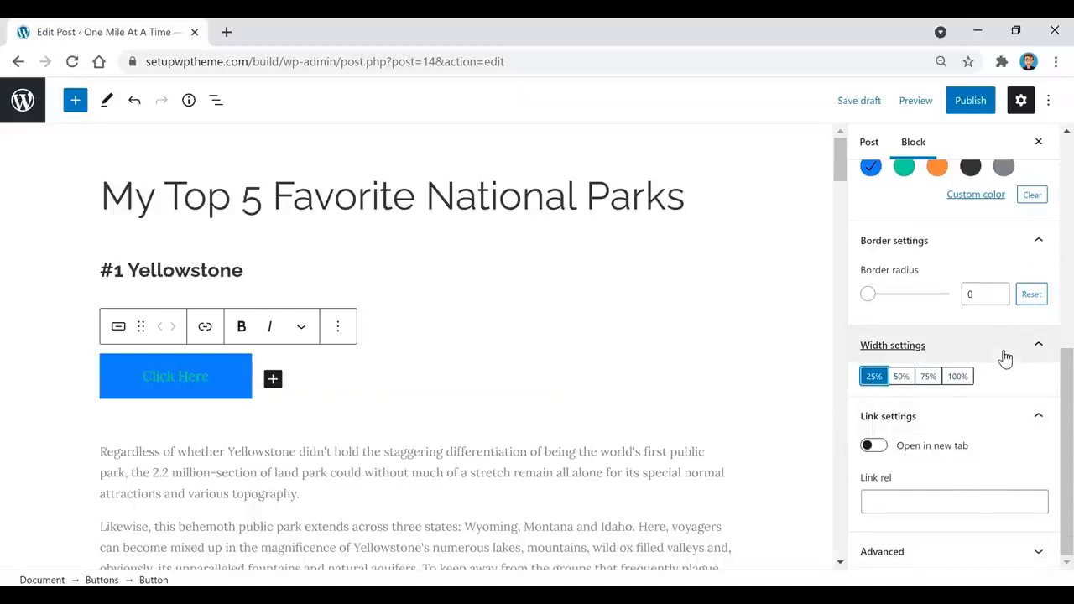
- Change the text color of the first Yellowstone paragraph to green
left_click(424, 499)
left_click_drag(393, 495, 110, 453)
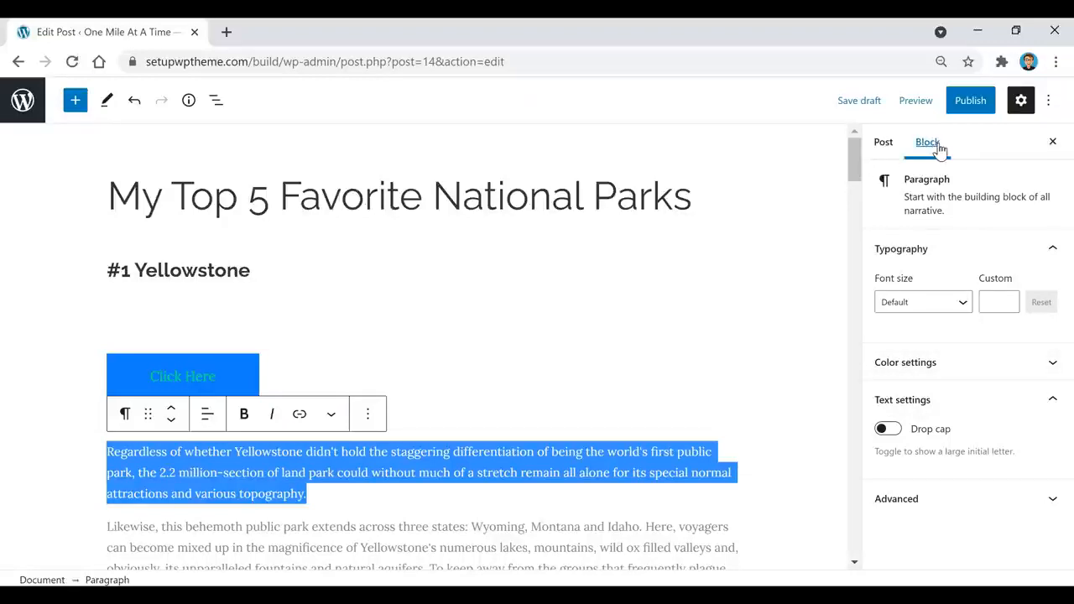
left_click(889, 362)
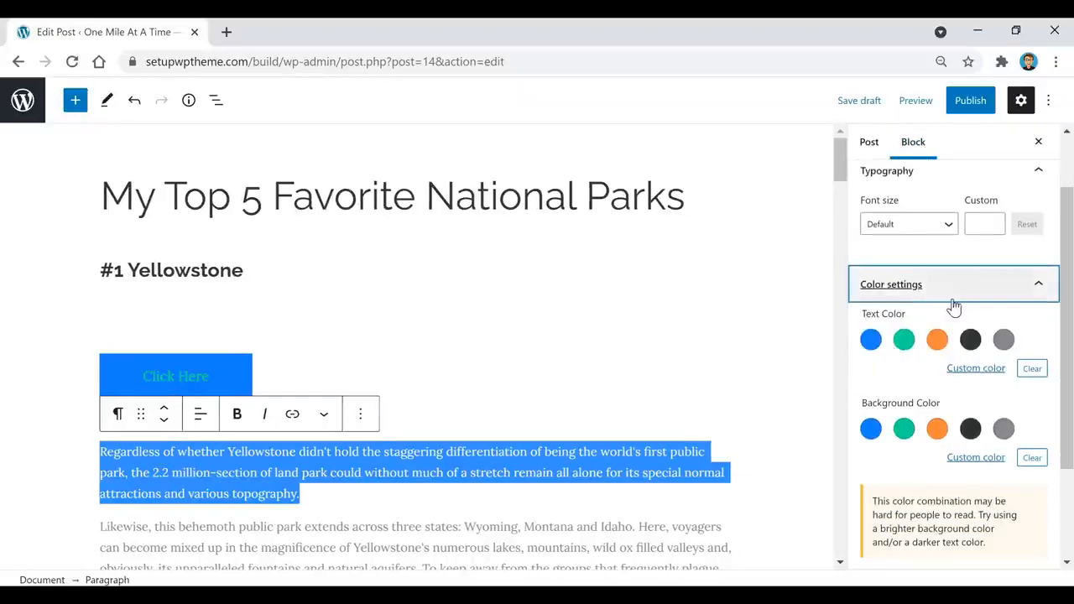
scroll(953, 307, "down", 1)
left_click(905, 256)
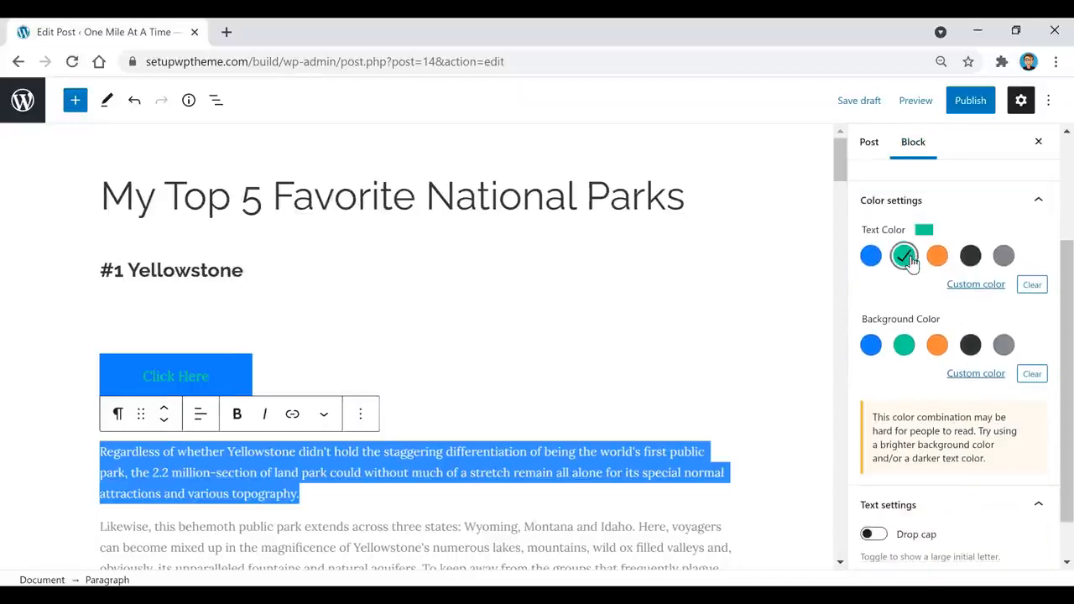
left_click(509, 490)
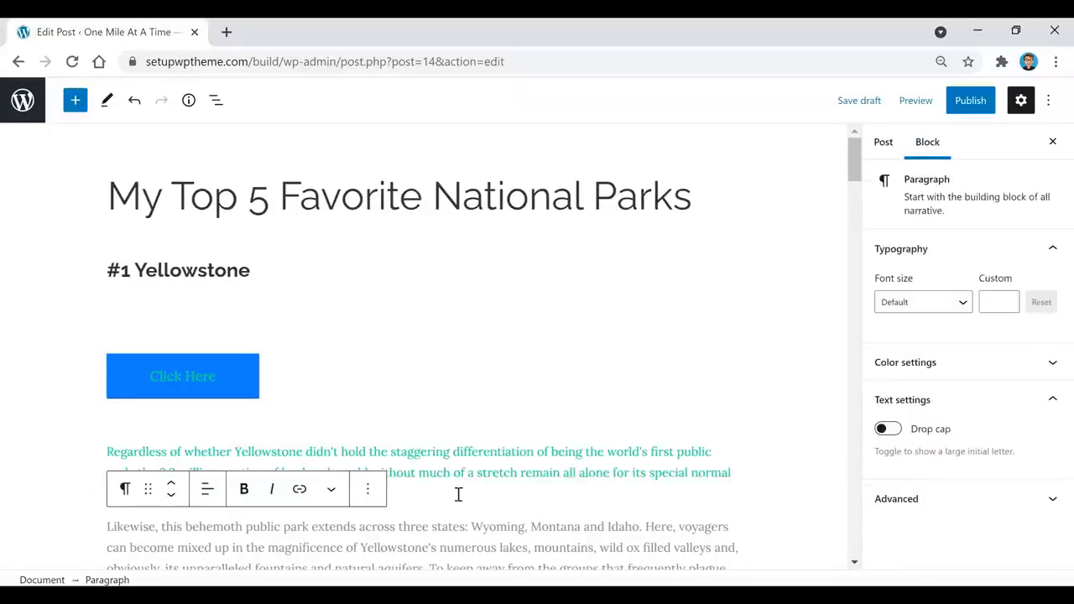
- Give the first Yellowstone paragraph black text on an orange background
left_click_drag(427, 492, 72, 460)
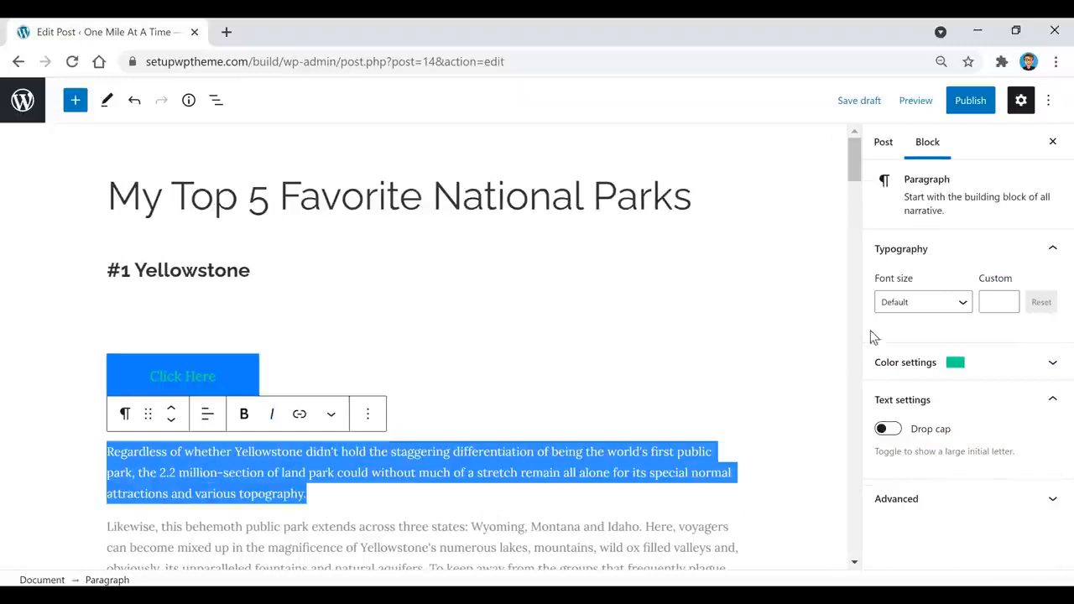
left_click(971, 364)
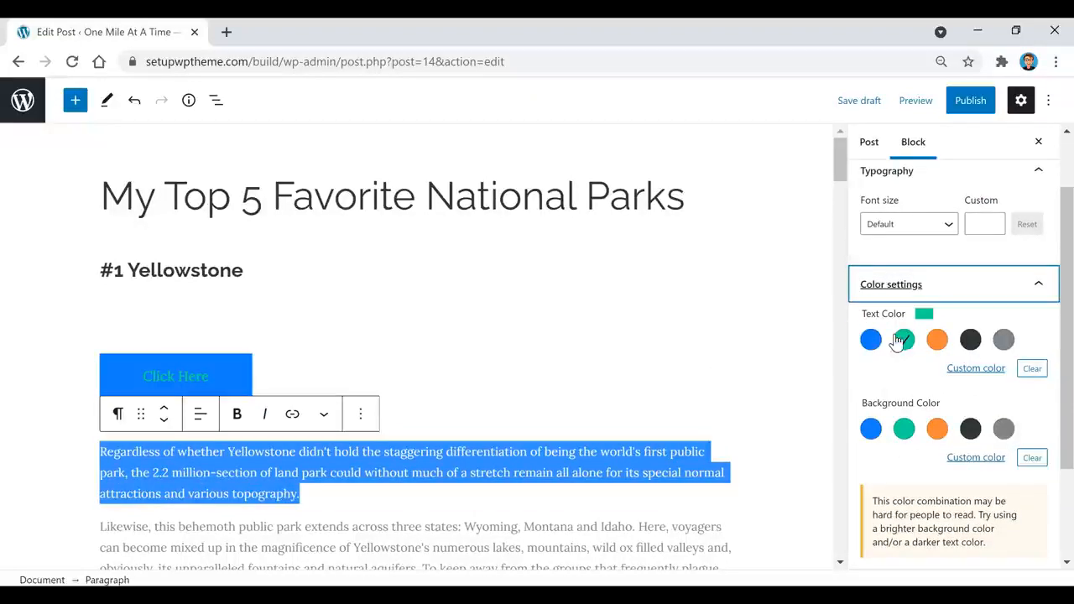
left_click(970, 340)
left_click(940, 429)
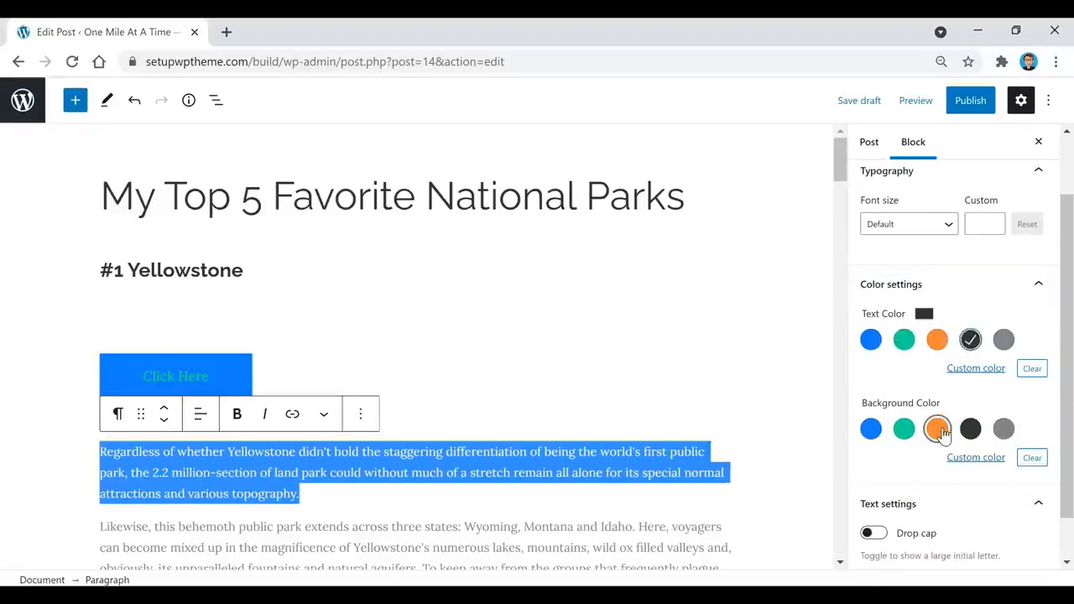
left_click(459, 513)
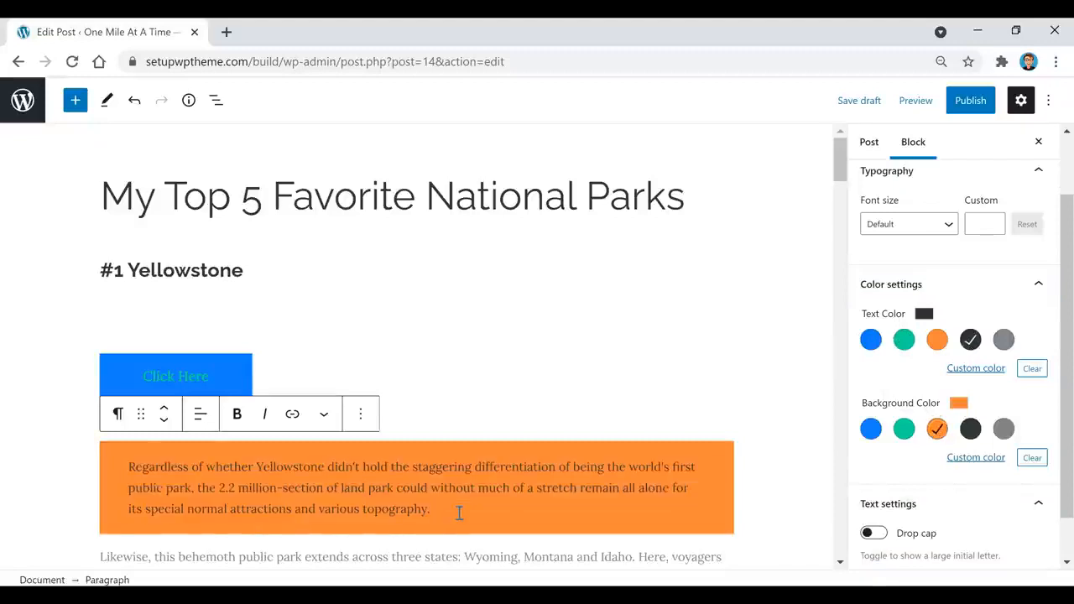
- Clear the background and text colors of the first Yellowstone paragraph
triple_click(463, 505)
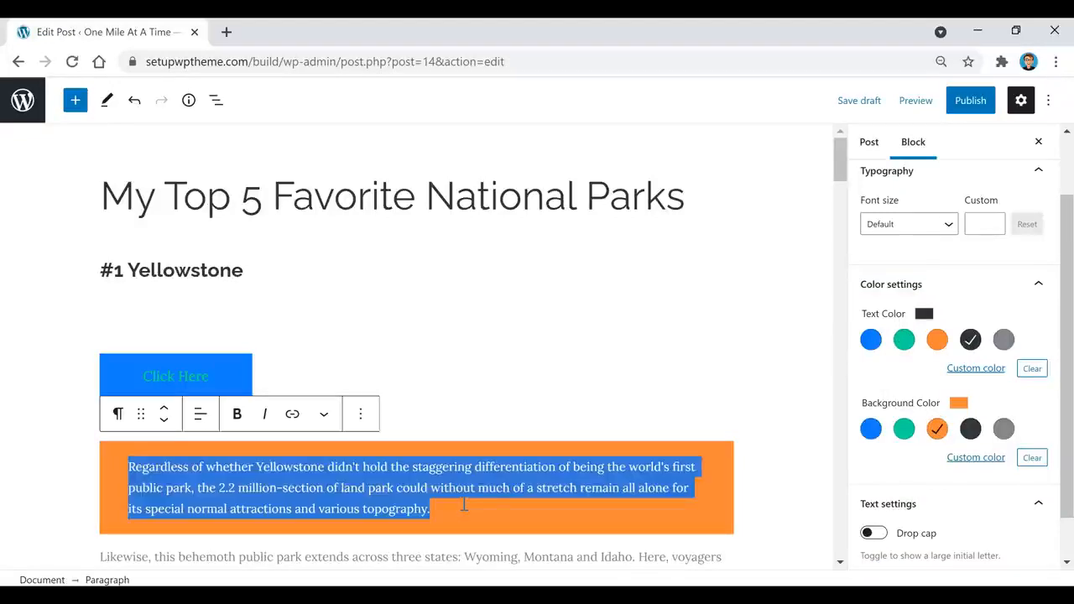
left_click(1032, 457)
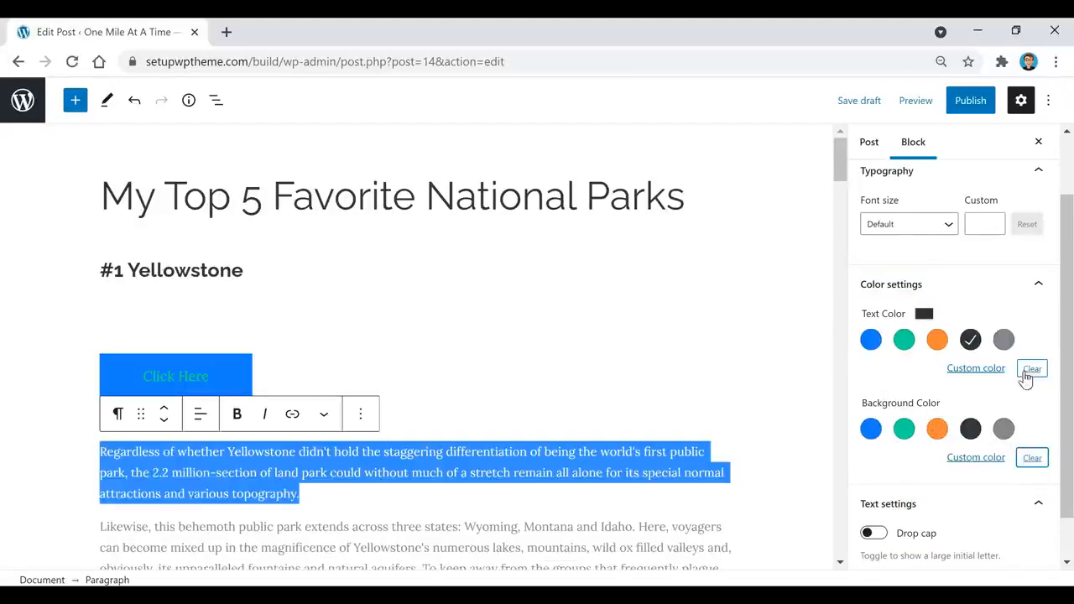
left_click(1032, 370)
left_click(409, 489)
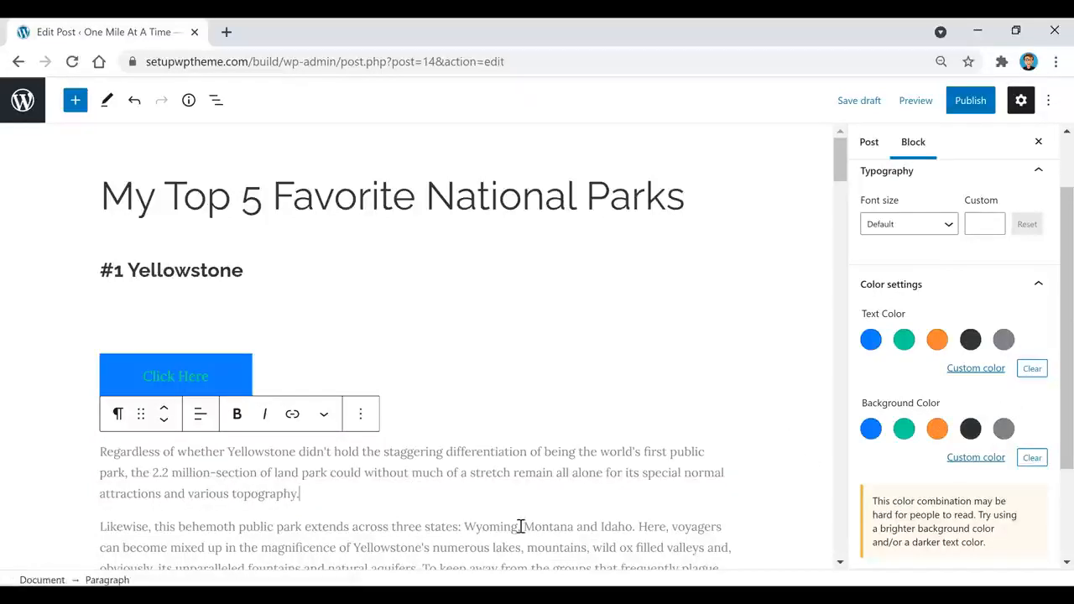
- Insert a YouTube embed block between the two Yellowstone paragraphs
left_click(324, 414)
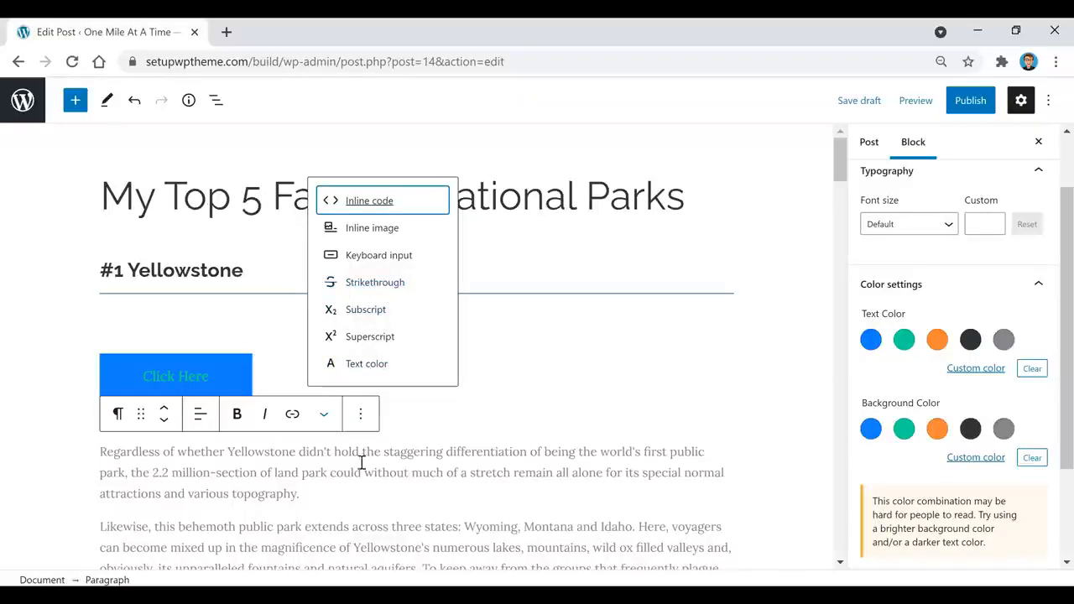
scroll(369, 445, "down", 1)
left_click(417, 428)
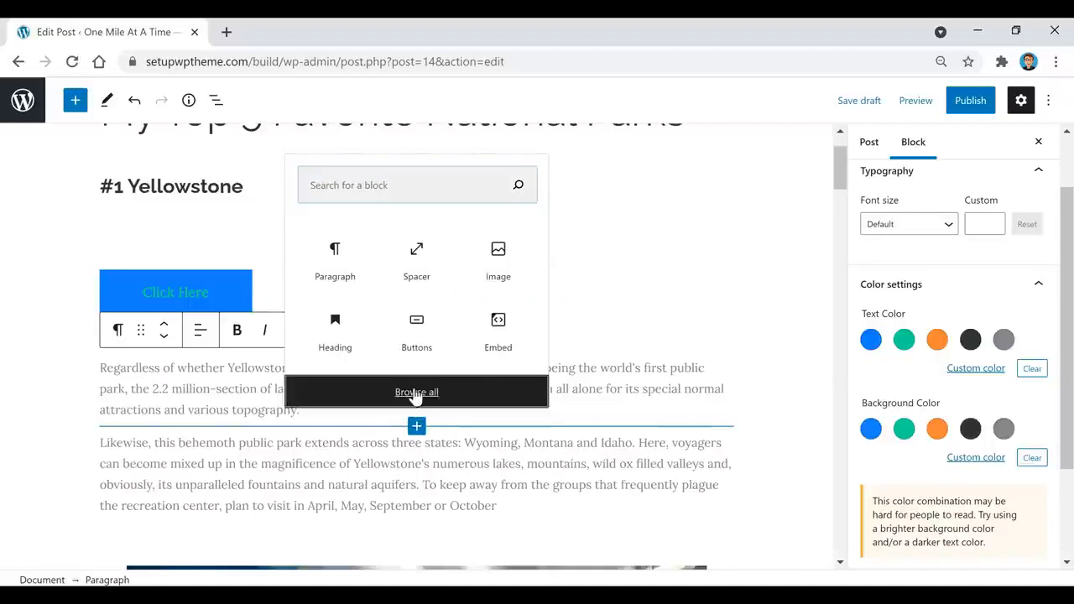
left_click(417, 392)
scroll(167, 391, "down", 2)
scroll(168, 395, "down", 5)
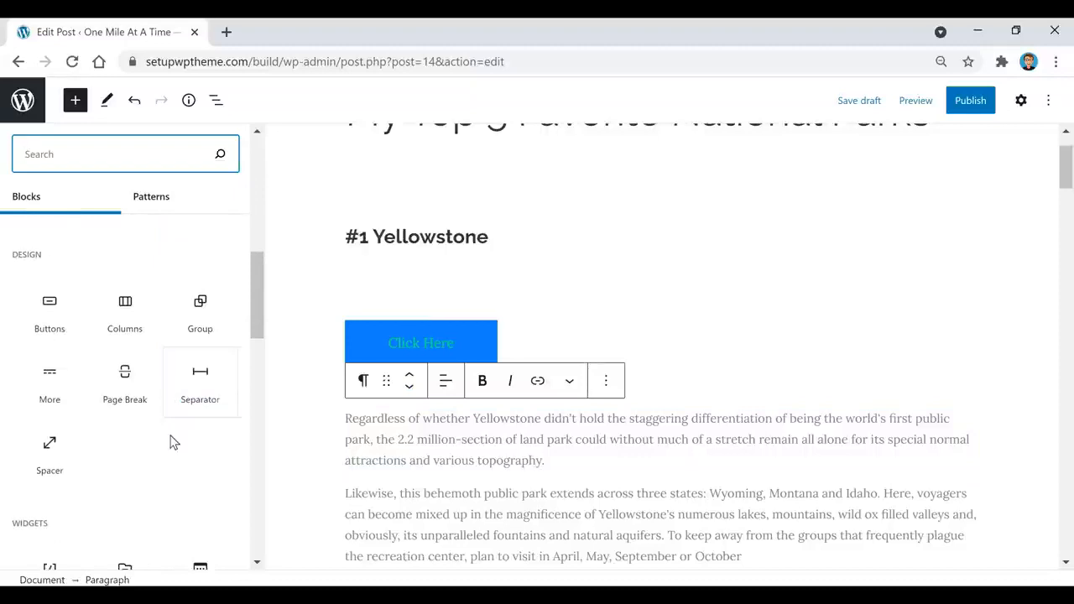
scroll(112, 432, "down", 2)
scroll(99, 358, "down", 5)
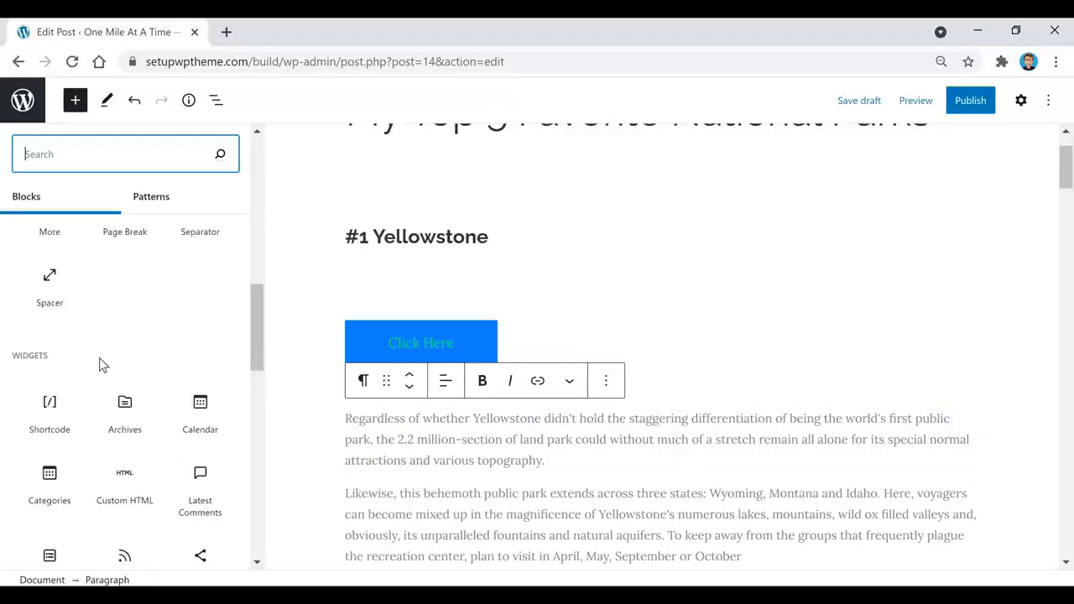
scroll(107, 290, "down", 3)
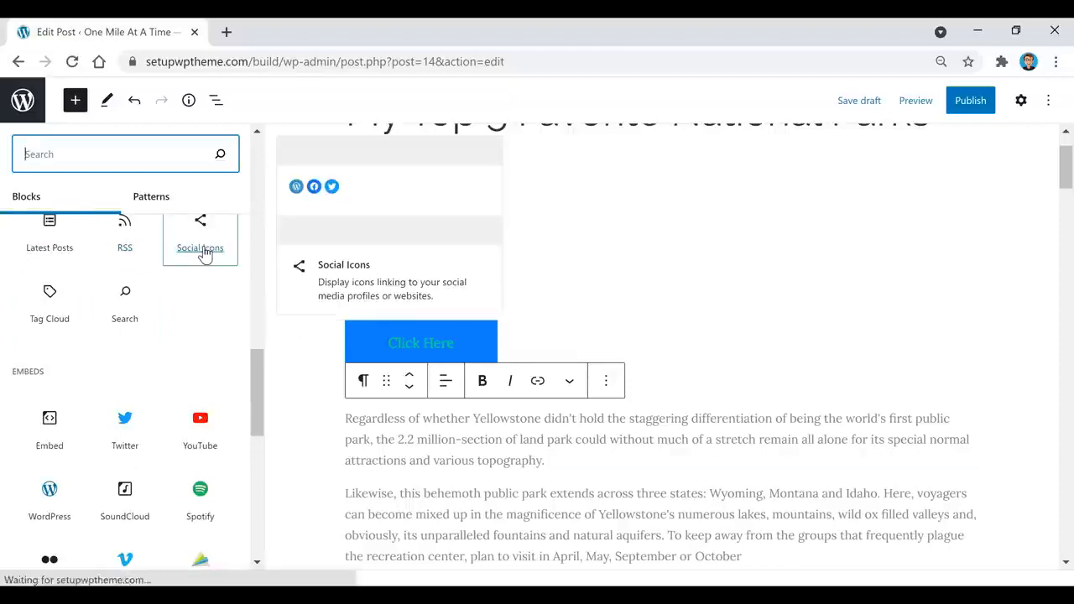
scroll(204, 253, "down", 4)
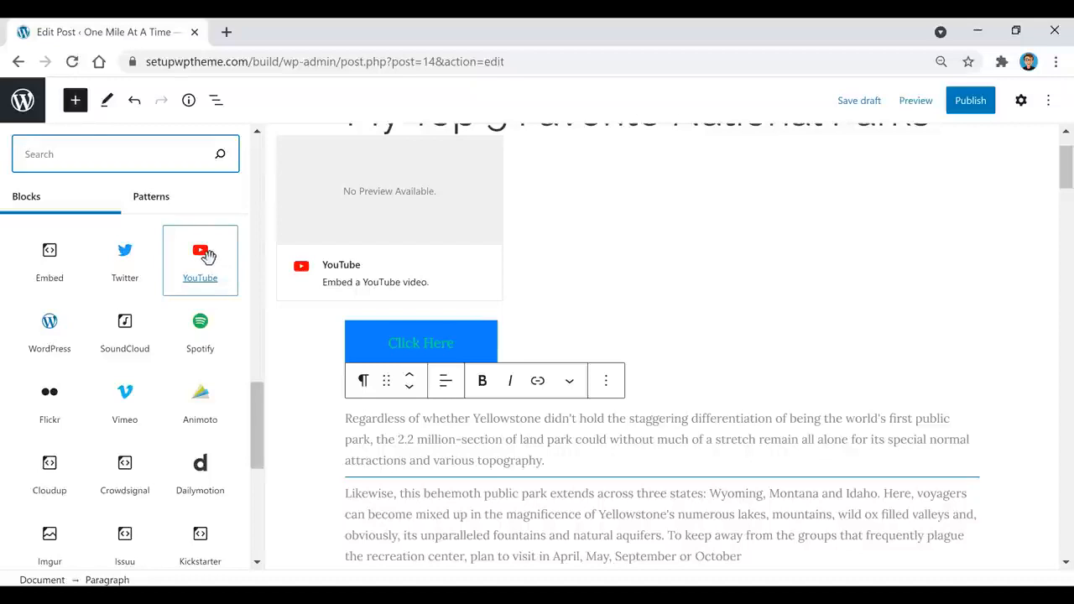
left_click(207, 260)
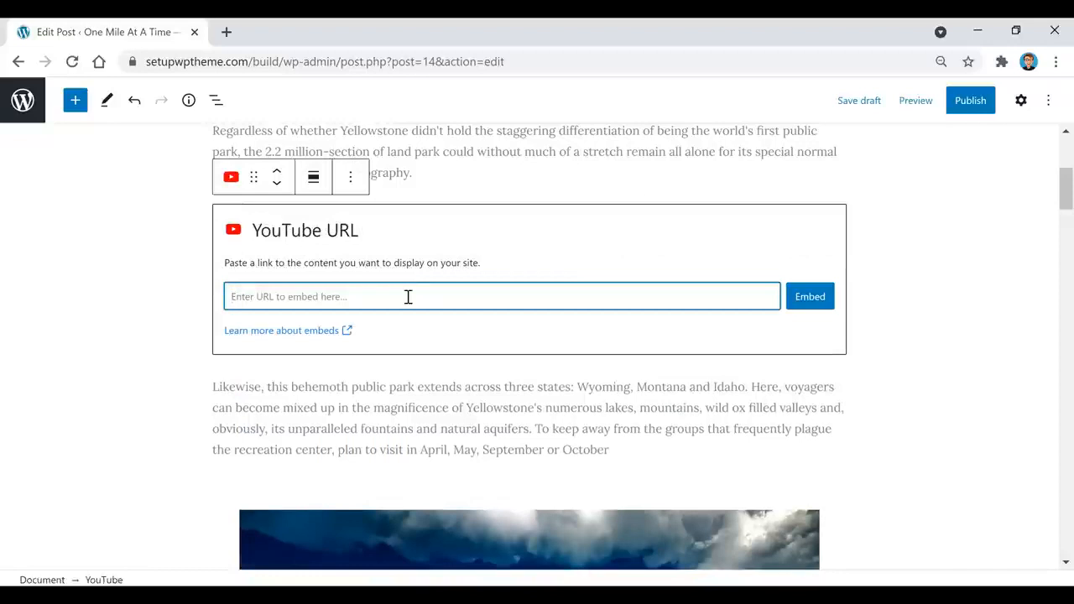
type("https://www.youtube.com/watch?v=7lvXbfNBIQg")
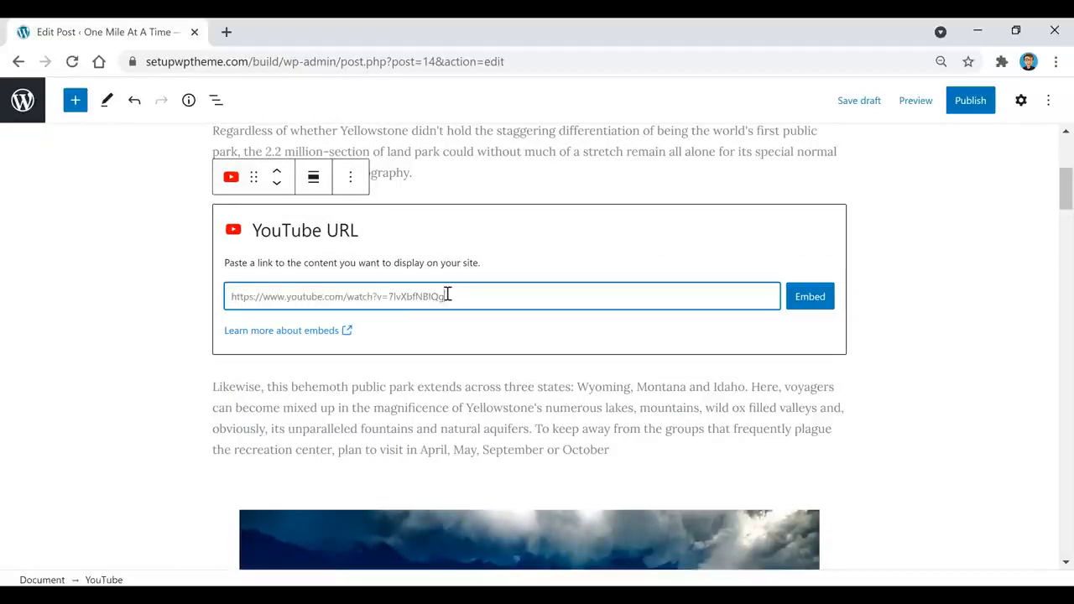
left_click(808, 299)
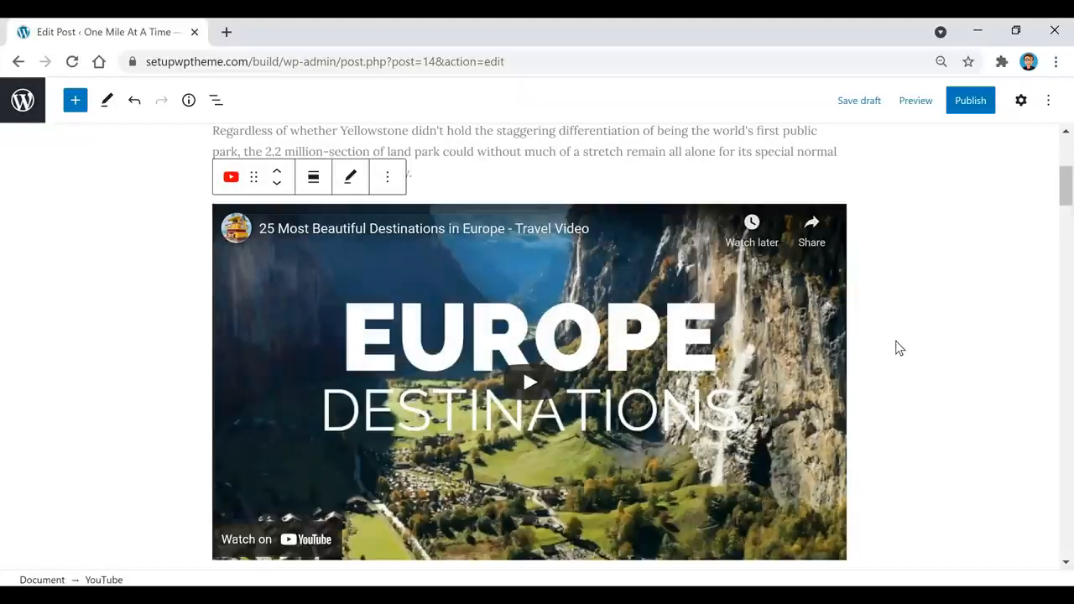
scroll(864, 385, "up", 2)
scroll(587, 310, "down", 3)
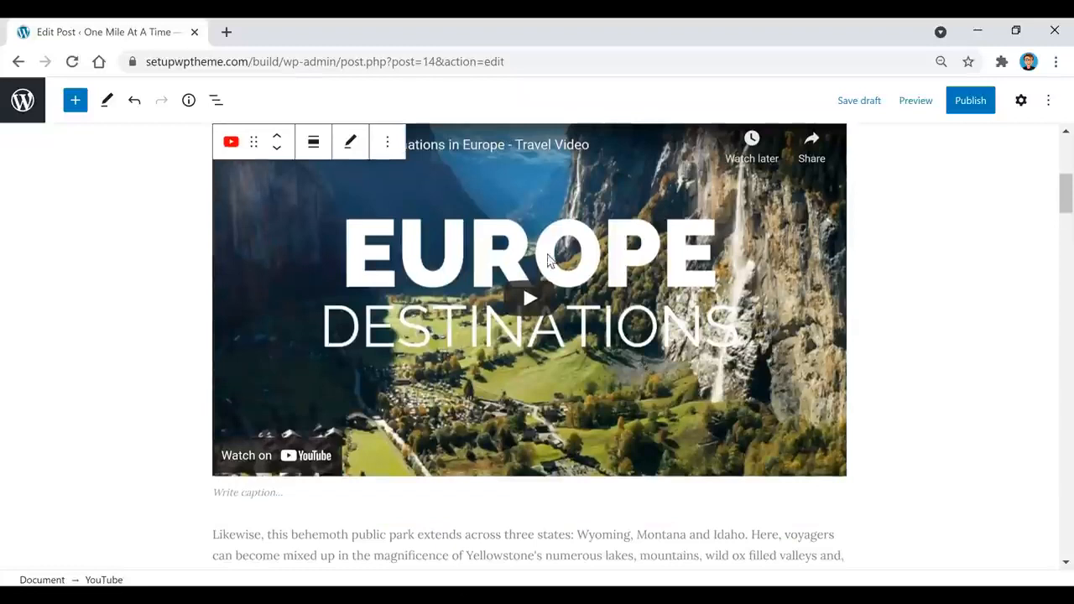
left_click(313, 143)
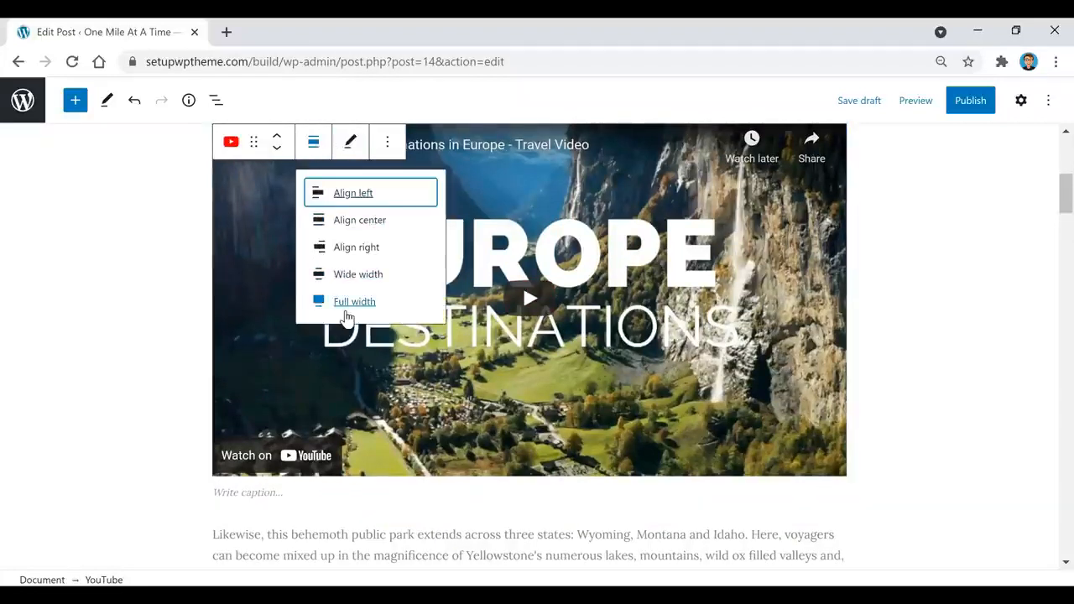
left_click(914, 245)
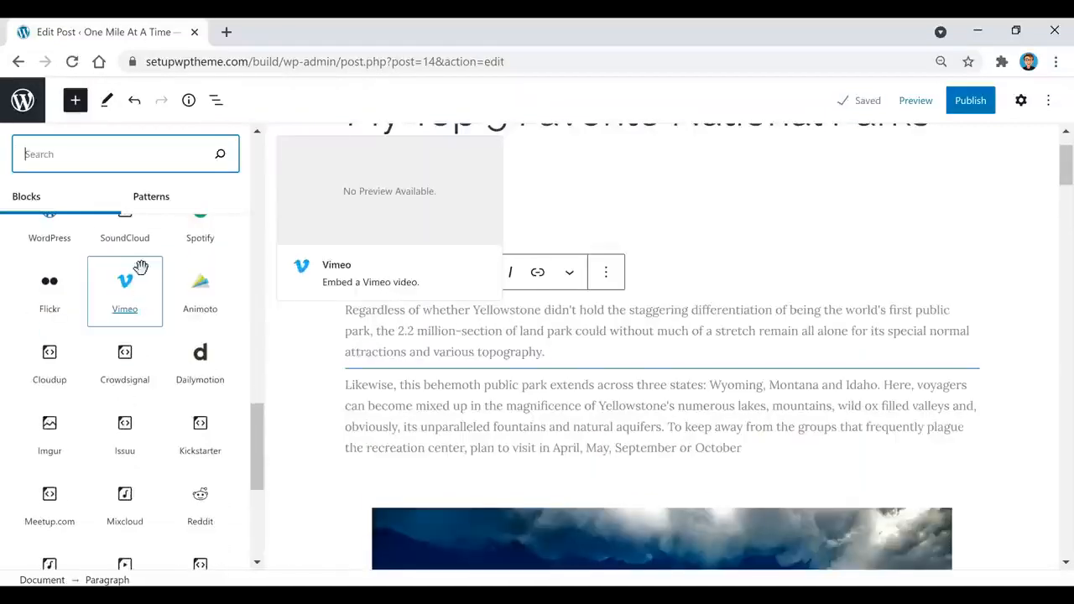
scroll(132, 286, "down", 3)
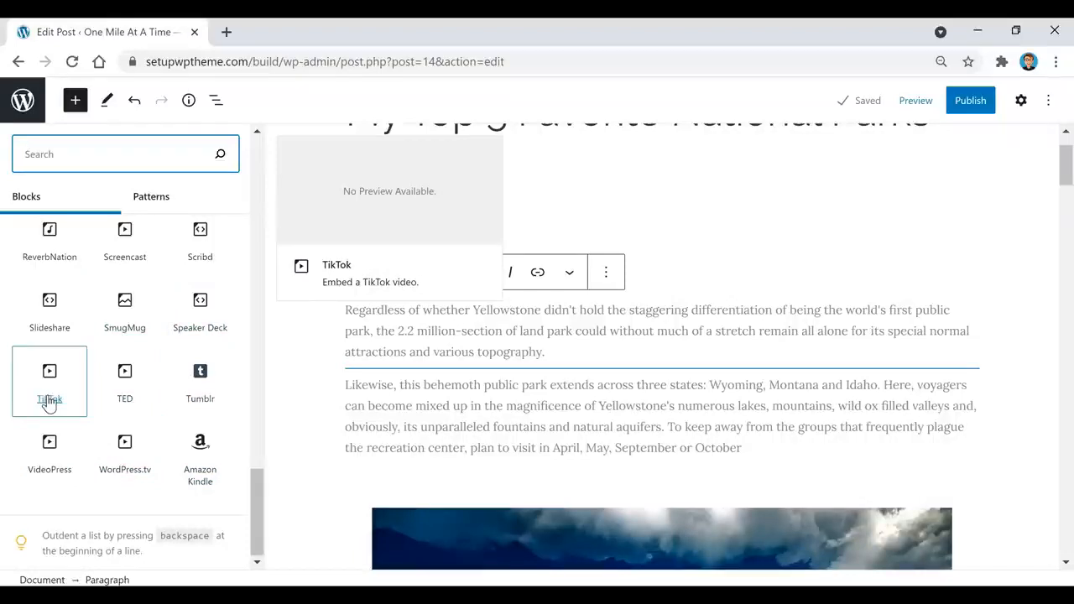
scroll(50, 403, "up", 3)
scroll(82, 423, "up", 2)
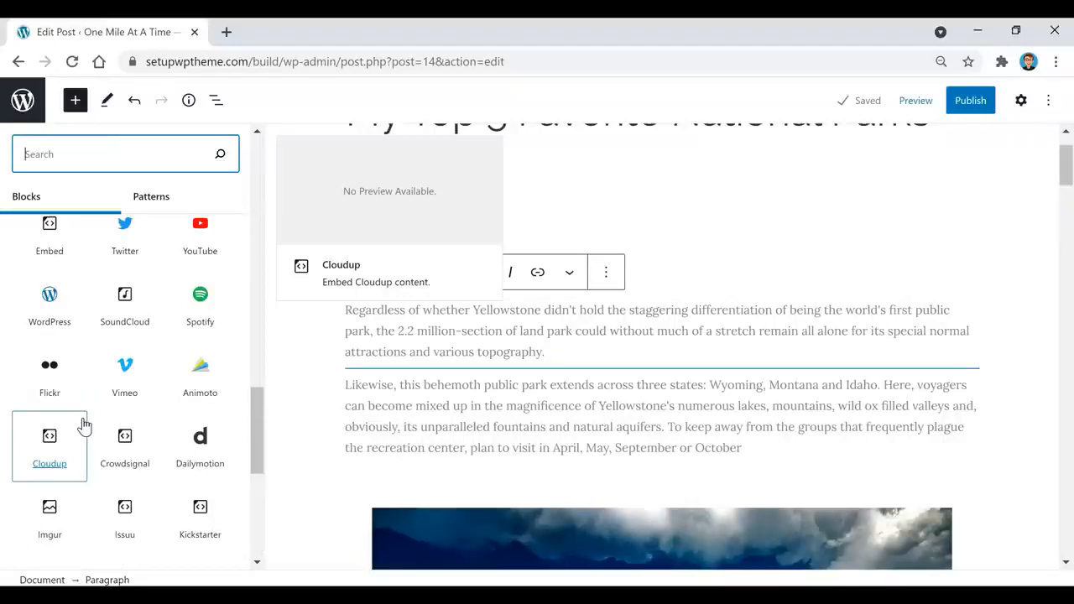
scroll(82, 424, "up", 4)
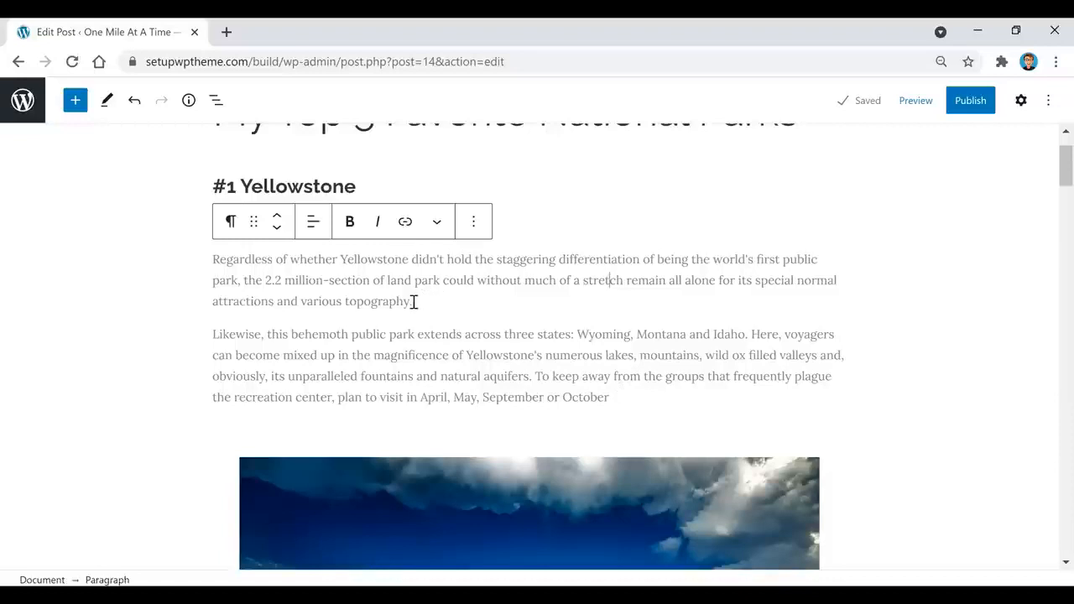
left_click_drag(409, 298, 347, 299)
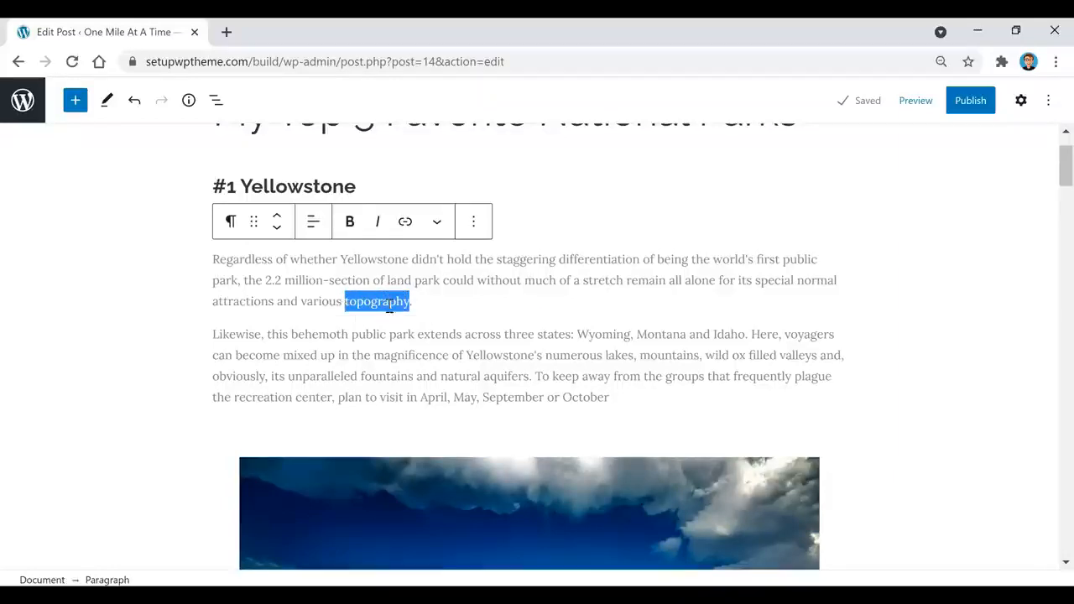
left_click(406, 223)
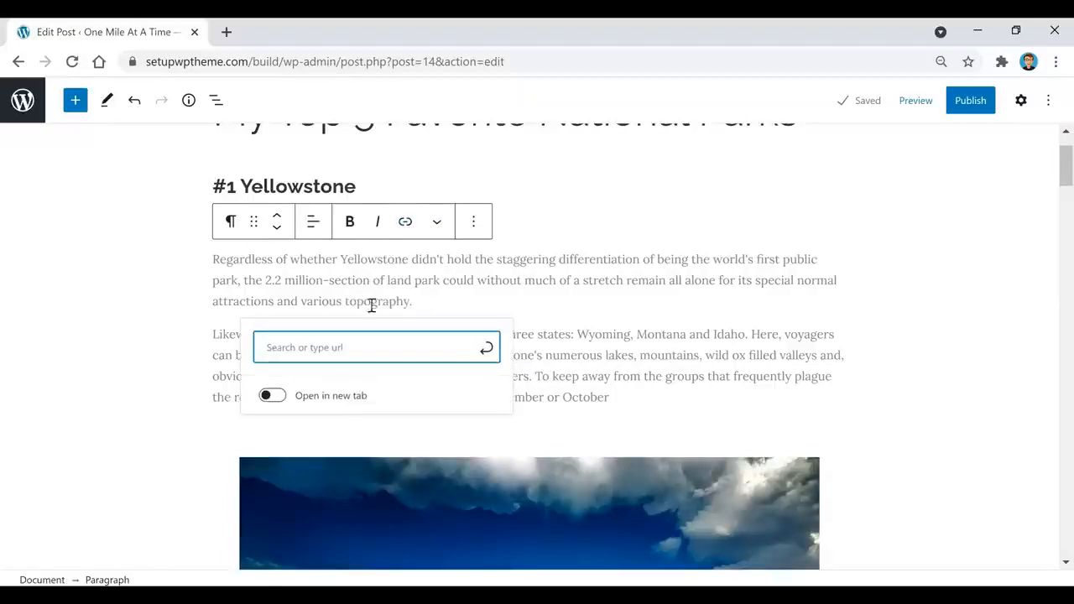
type("https://www.youtube.com/watch?v=zTBmv-Gzf2w")
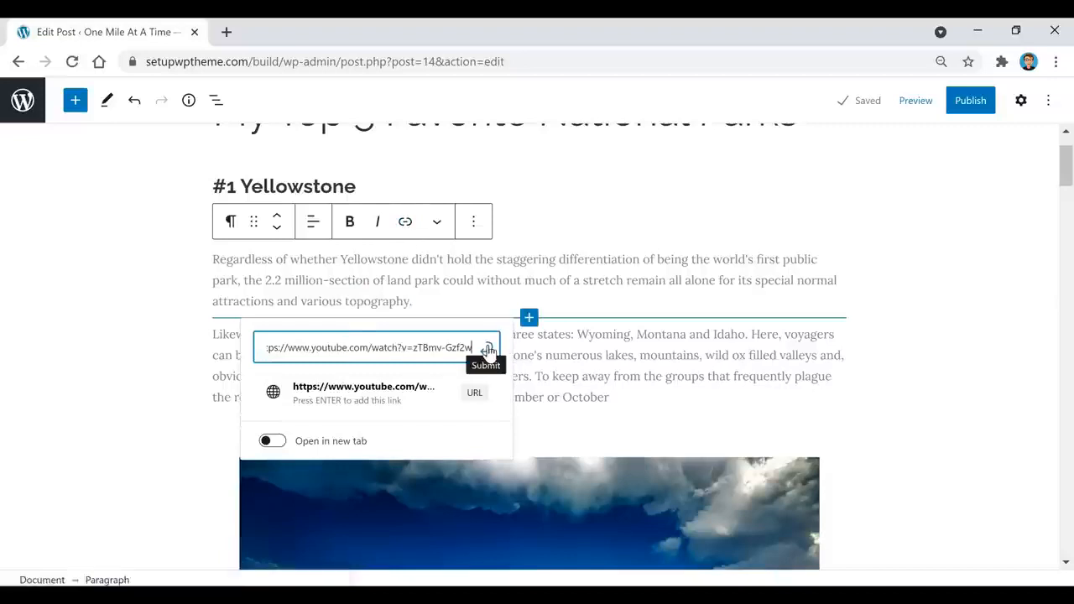
left_click(486, 349)
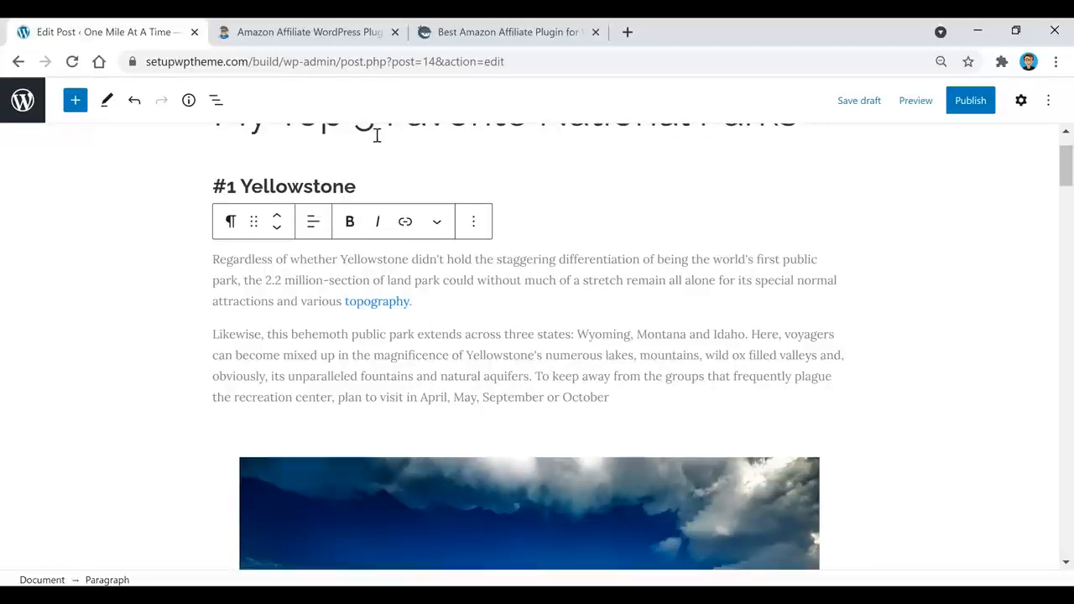
- Look over the AAWP and AzonPress web pages for their Amazon affiliate plugin features
left_click(300, 32)
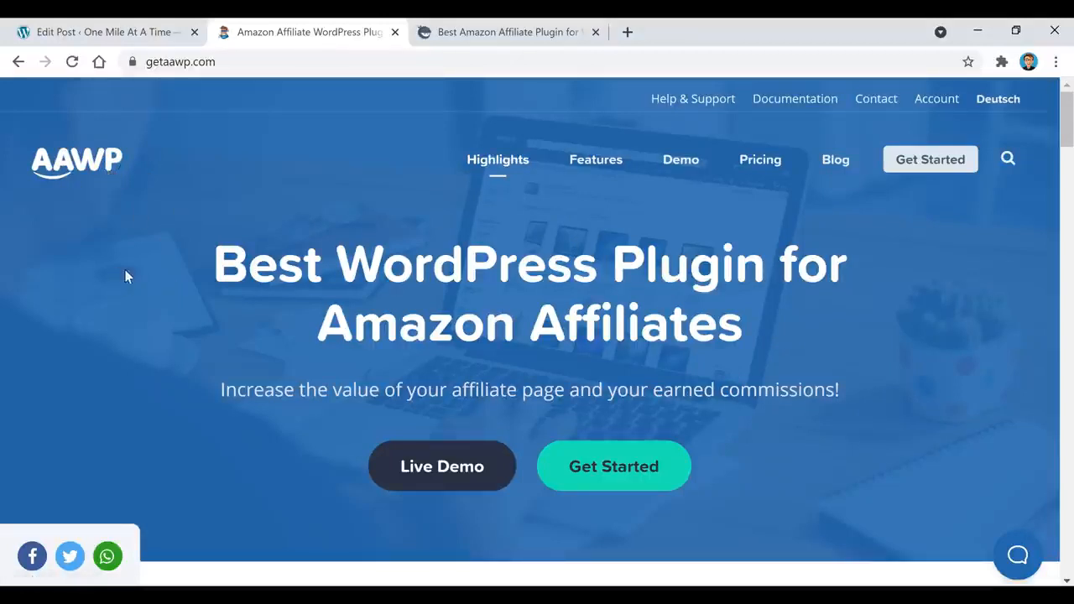
scroll(431, 285, "down", 3)
scroll(427, 282, "down", 2)
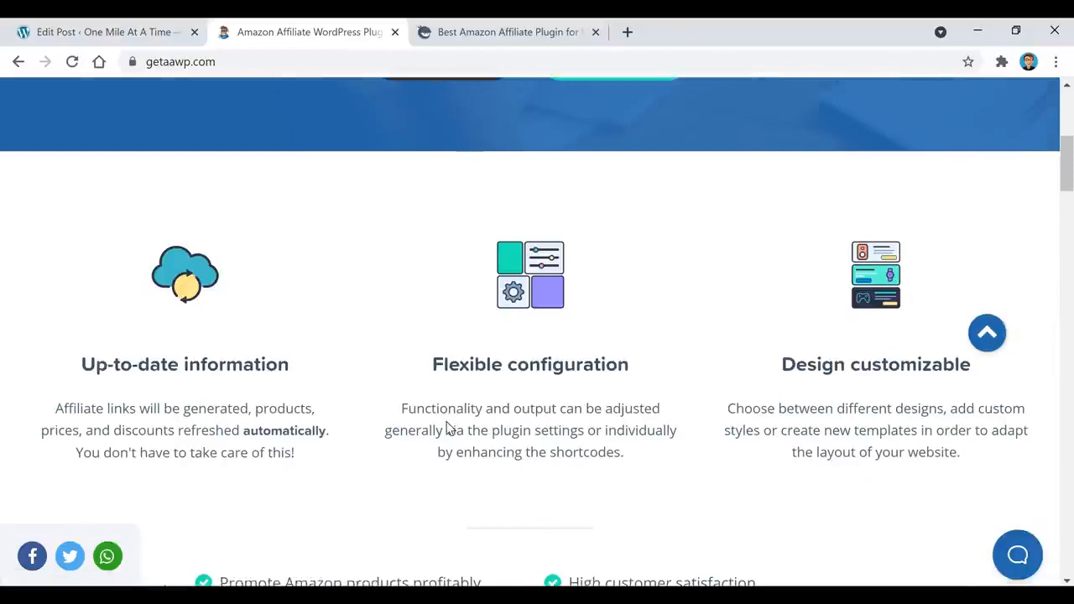
scroll(448, 428, "up", 5)
left_click(508, 33)
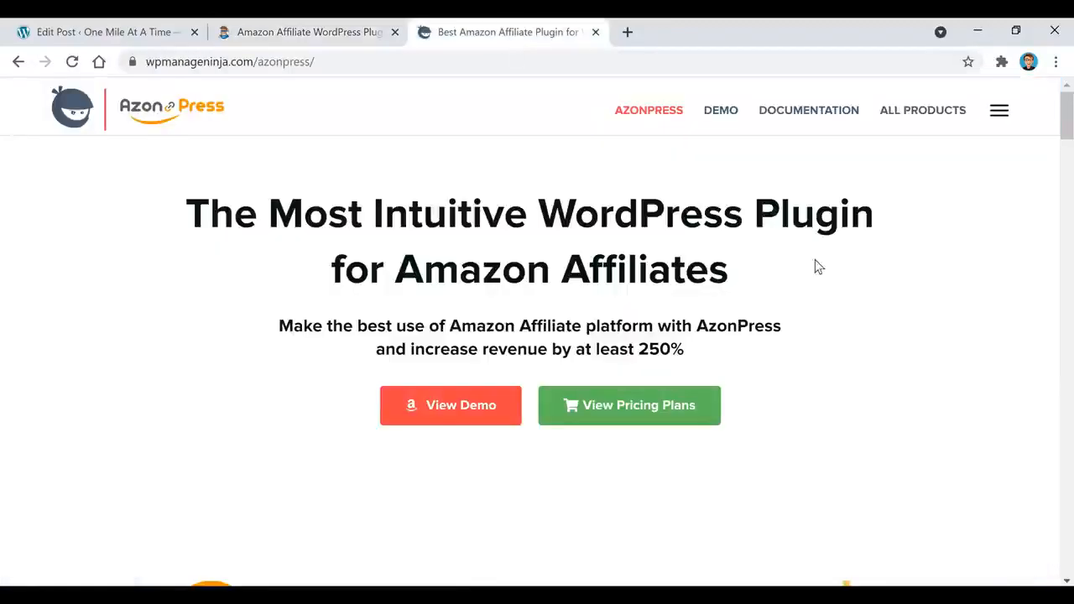
scroll(709, 328, "down", 9)
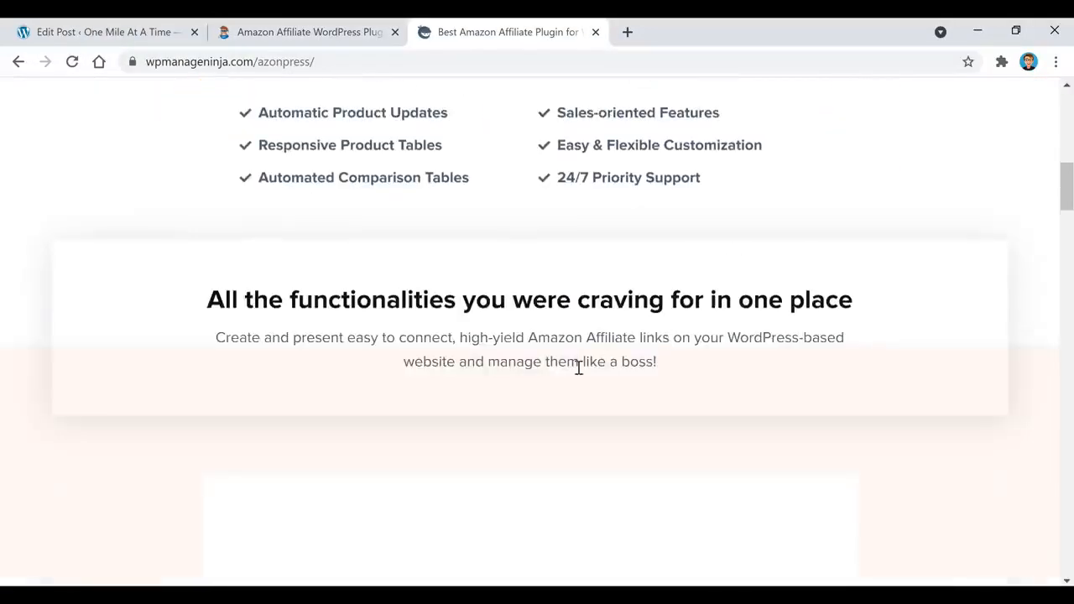
scroll(571, 367, "up", 9)
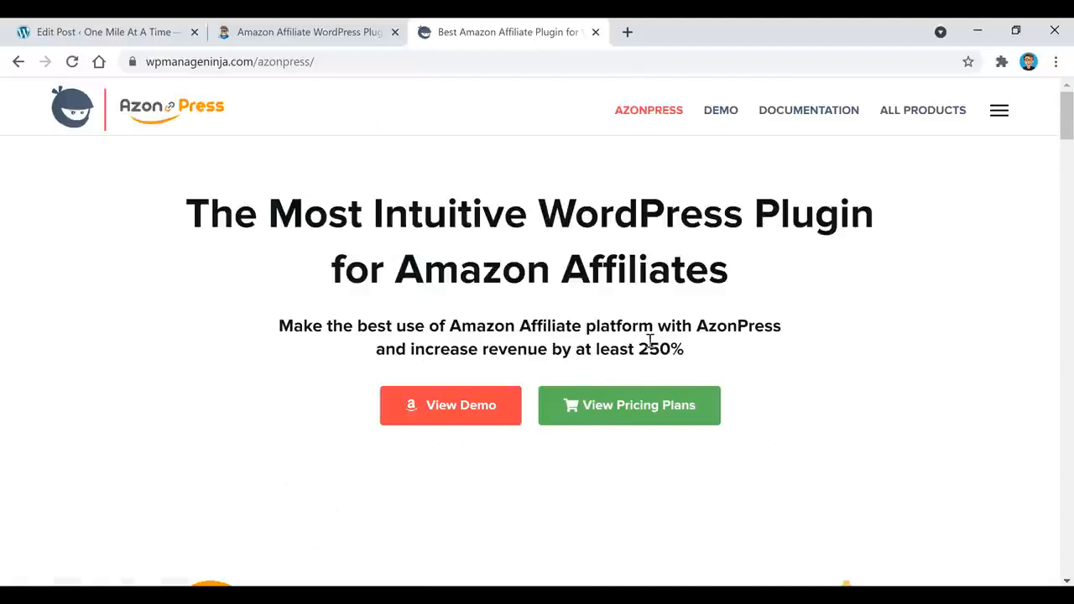
- Return to the post editor and publish the "My Top 5 Favorite National Parks" post immediately with public visibility
left_click(105, 35)
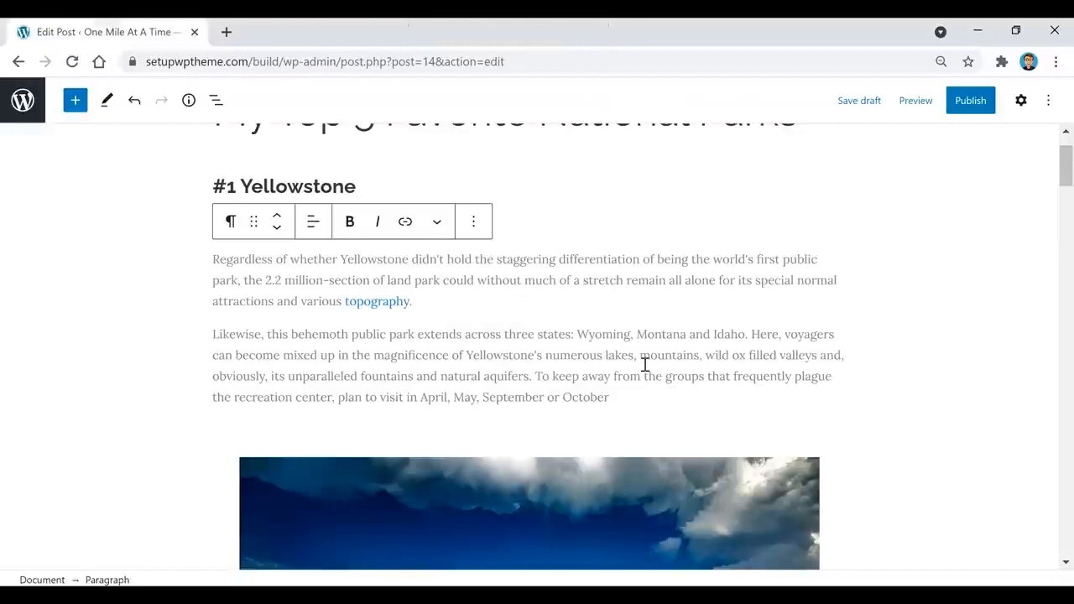
scroll(644, 363, "up", 1)
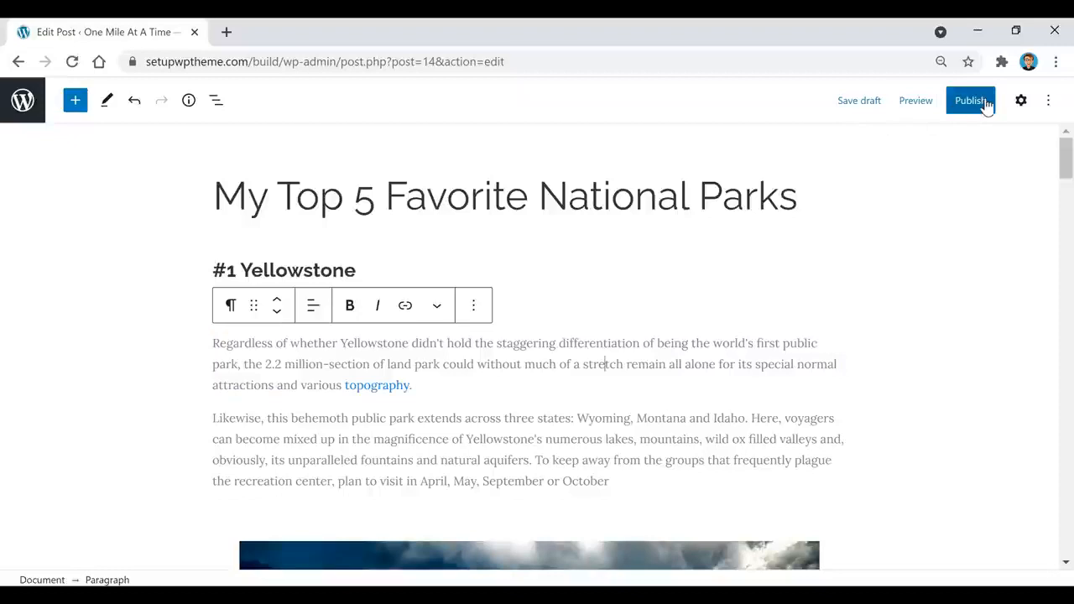
left_click(1020, 101)
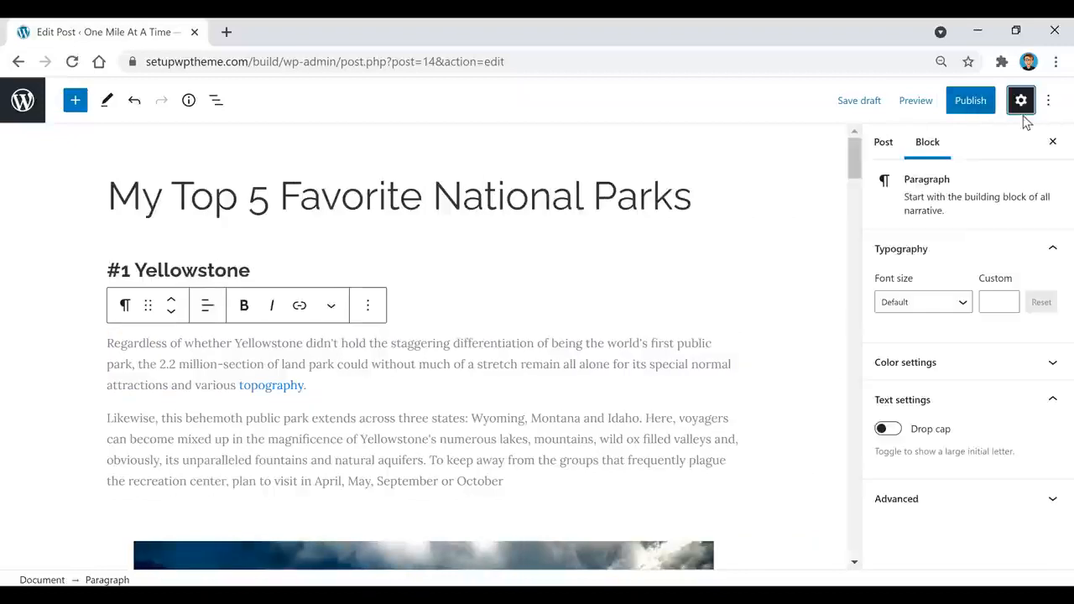
left_click(970, 107)
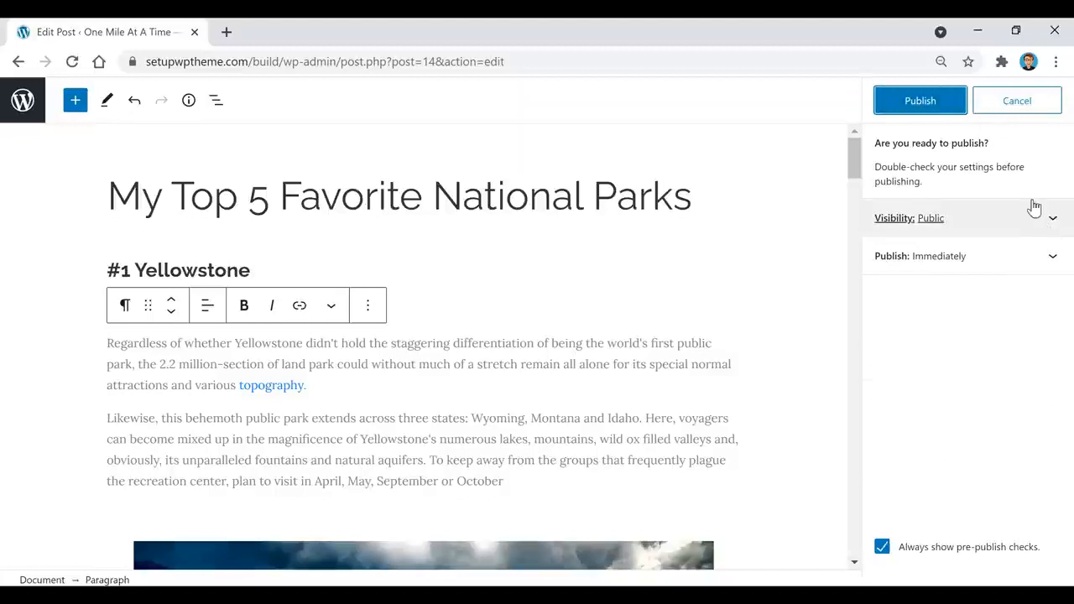
left_click(923, 107)
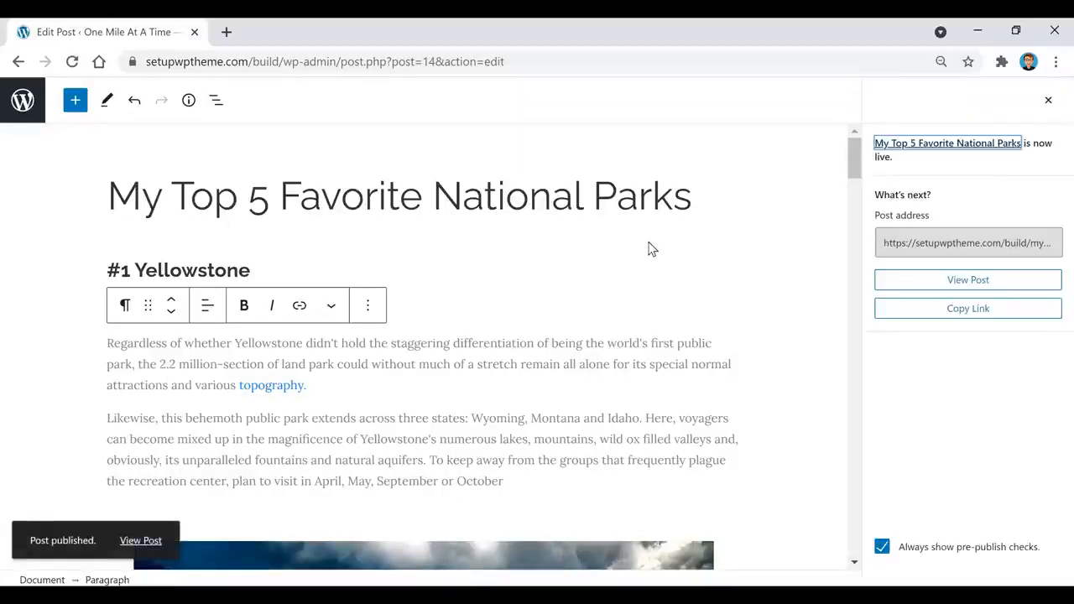
- View the published post on the site and review its text, link, images and video from start to end
left_click(141, 541)
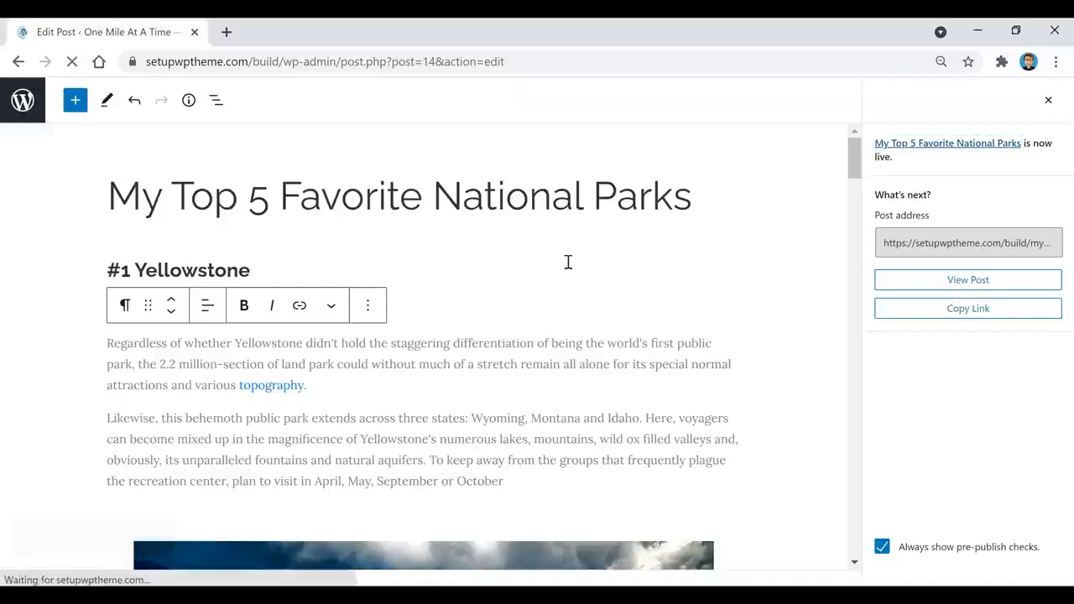
scroll(266, 404, "down", 9)
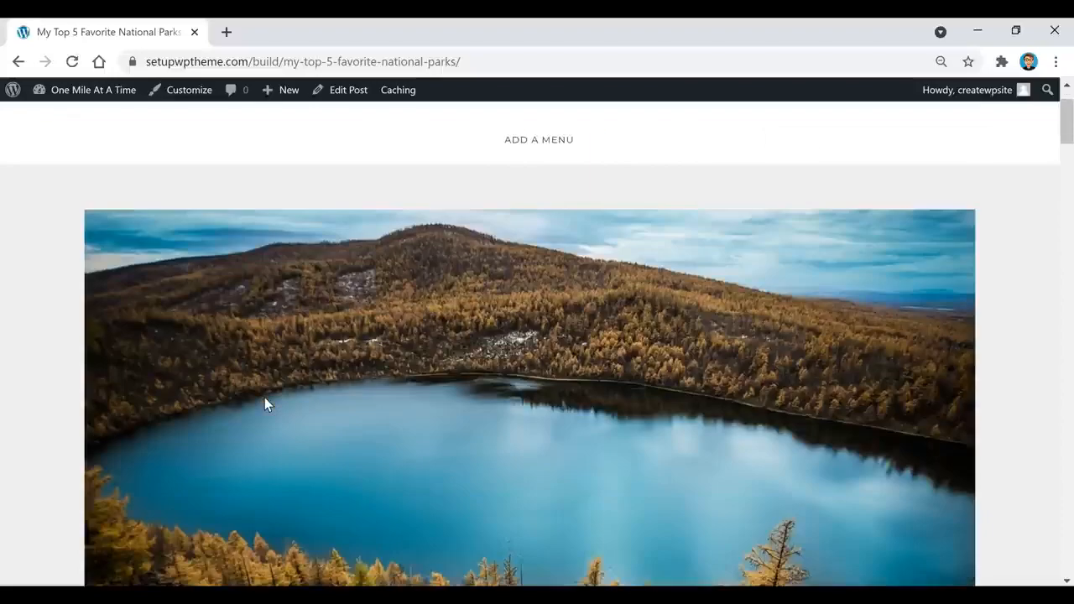
scroll(264, 401, "down", 7)
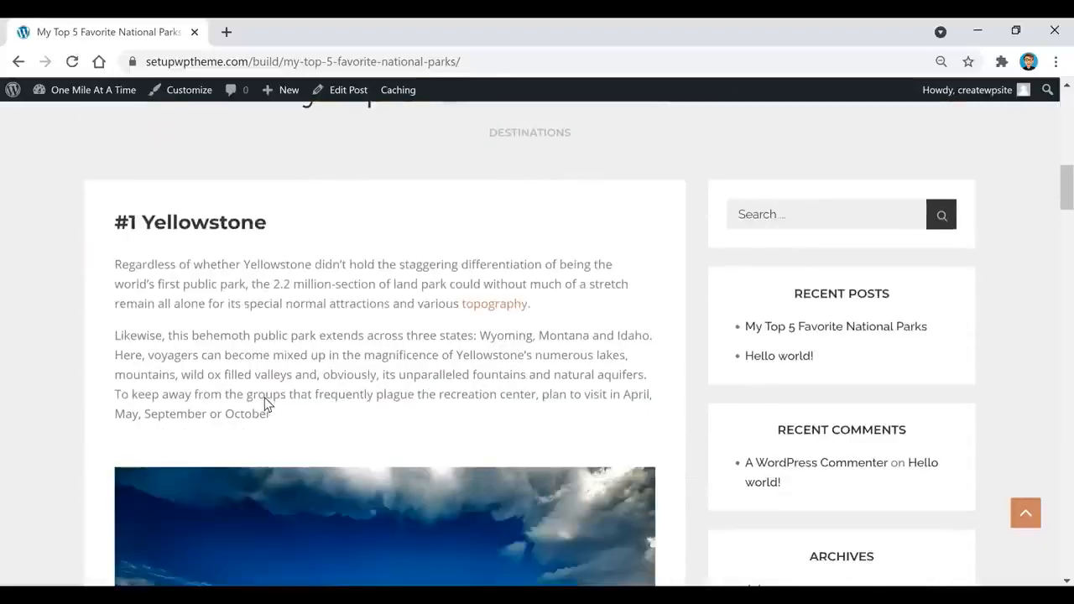
scroll(264, 404, "down", 10)
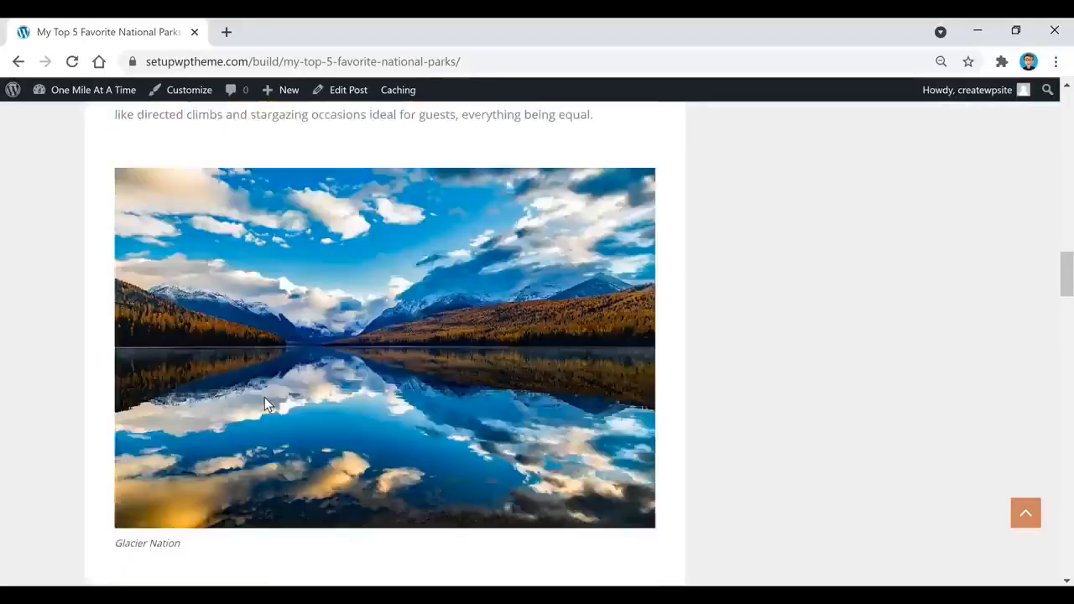
scroll(264, 403, "down", 10)
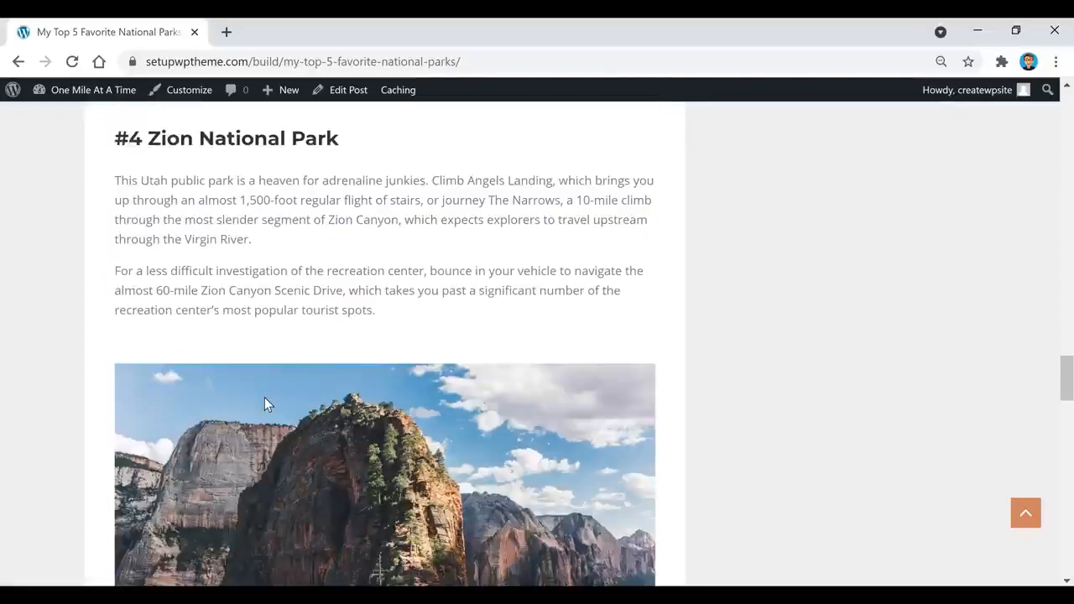
scroll(264, 401, "down", 5)
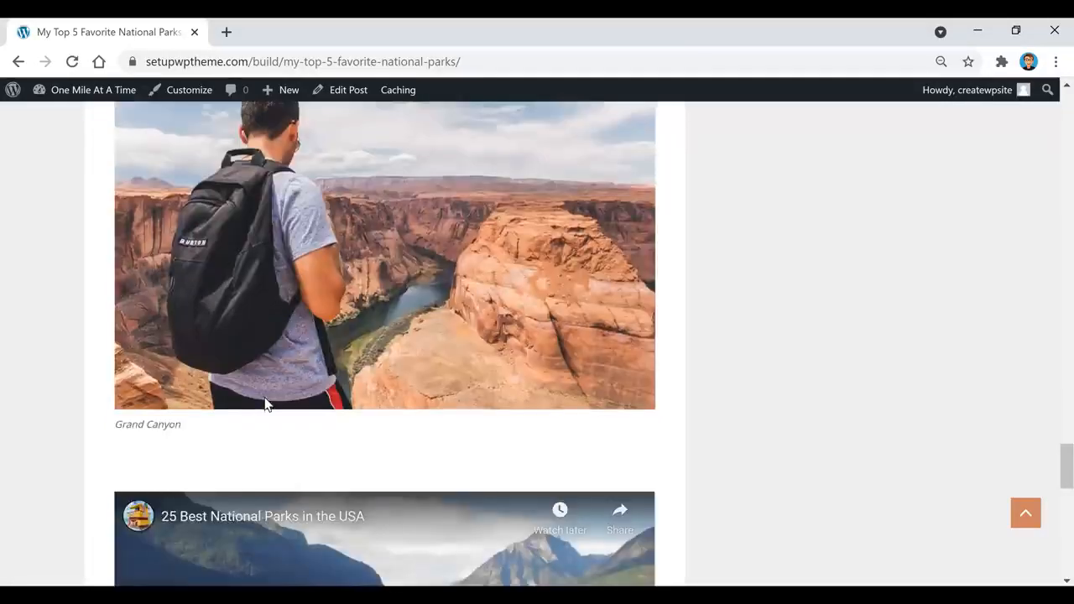
- Leave the published post and open the One Mile At A Time admin dashboard
scroll(243, 390, "up", 9)
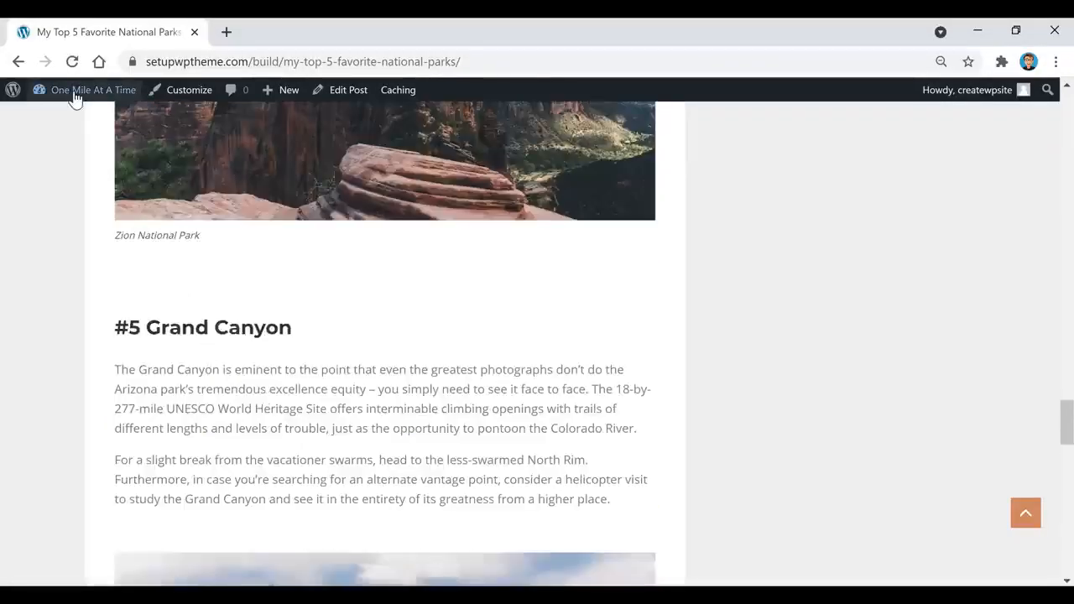
mouse_move(73, 94)
left_click(43, 116)
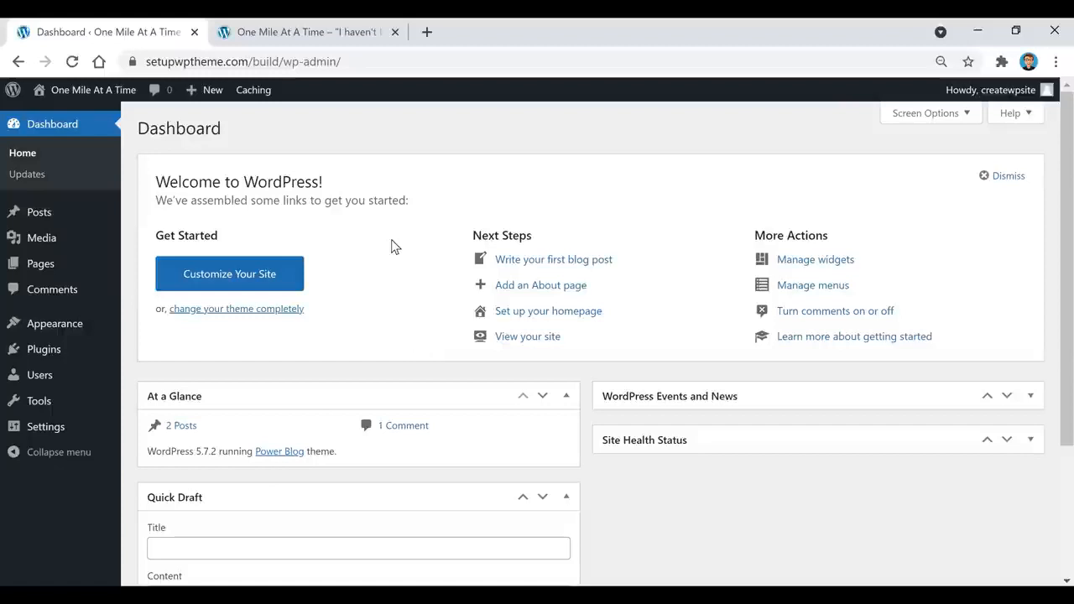
- Look over the site's homepage header and follow its add-a-menu link to the menu creation page
left_click(297, 34)
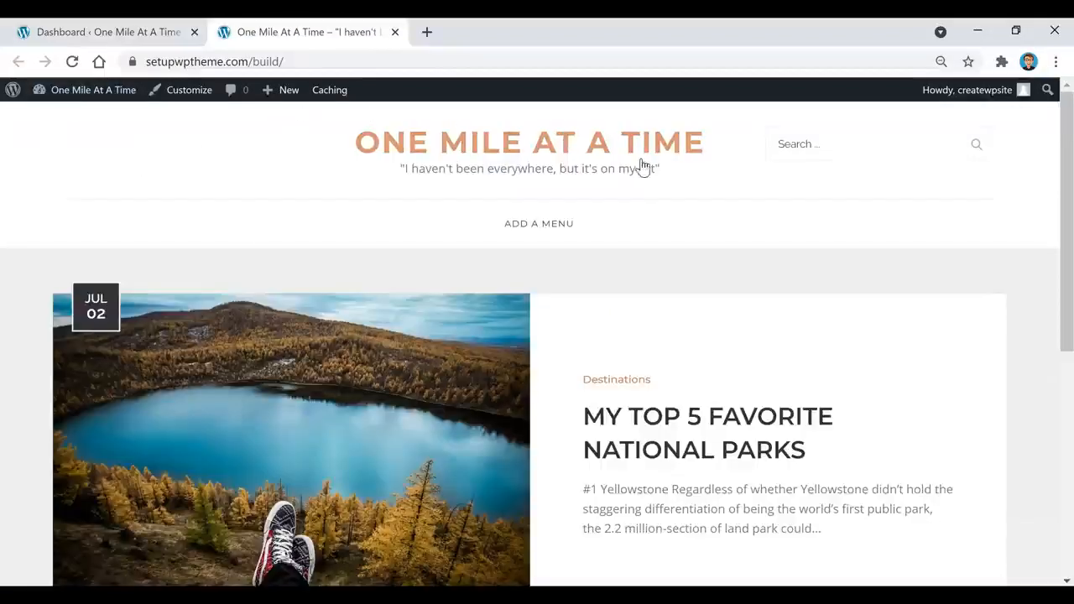
scroll(657, 209, "down", 1)
scroll(401, 442, "up", 1)
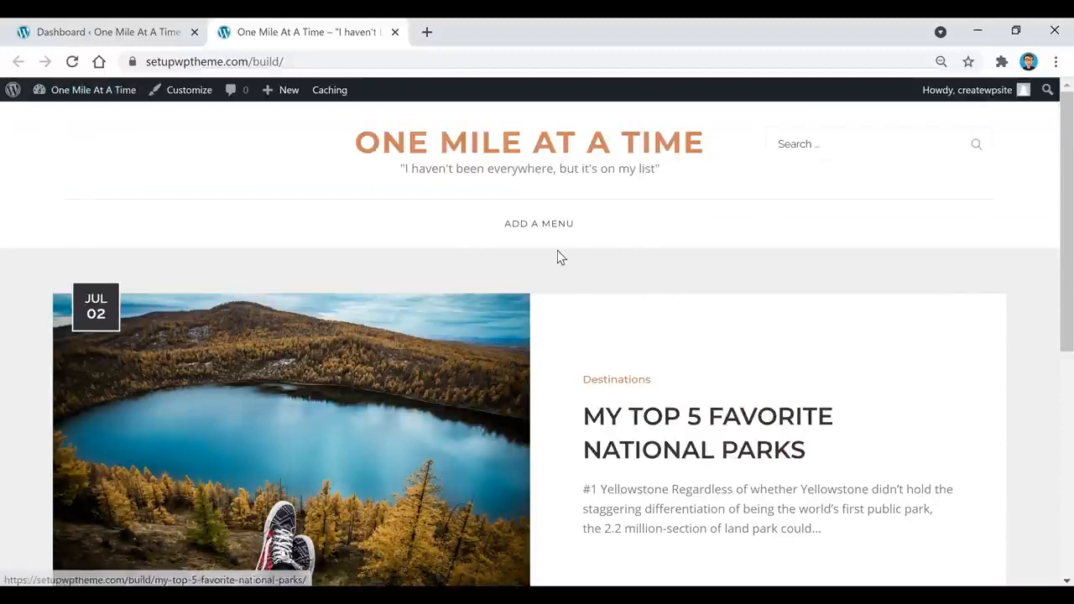
left_click(532, 233)
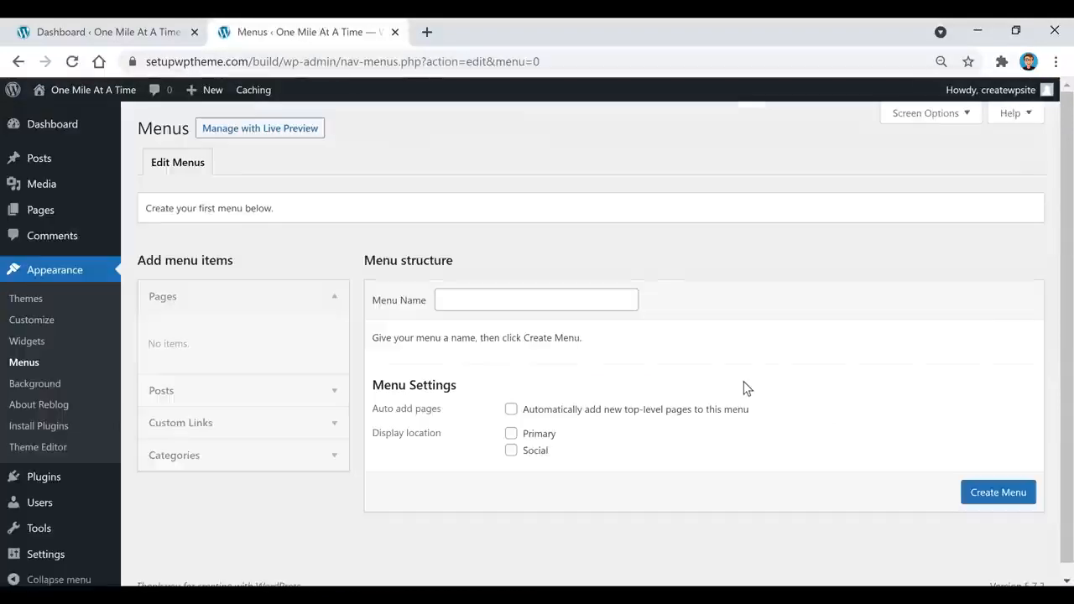
- From the dashboard, create a navigation menu named "menu 1" and set its display location to Primary
left_click(153, 34)
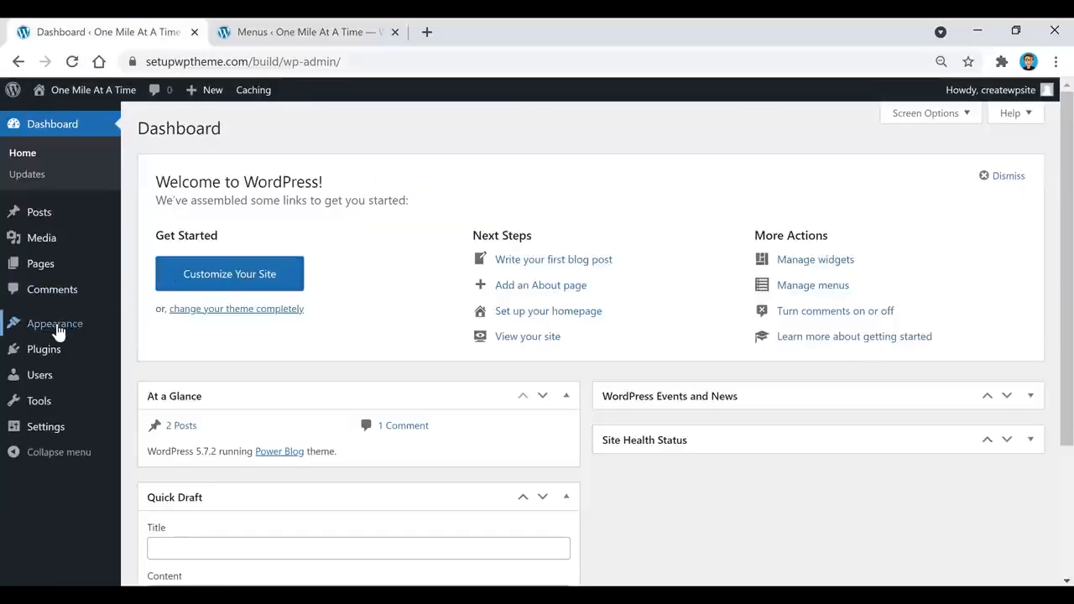
mouse_move(58, 333)
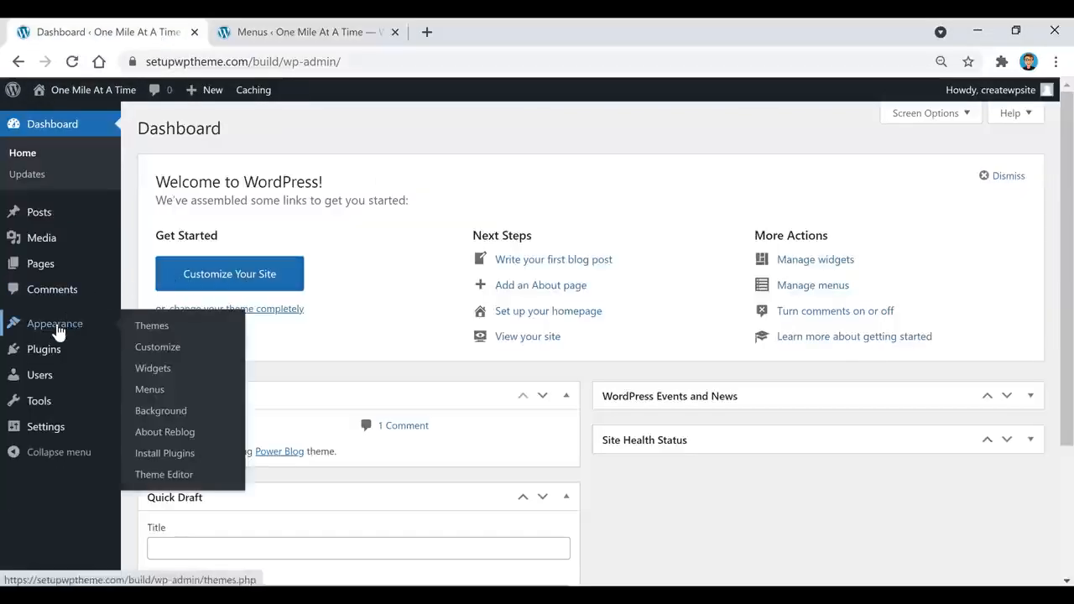
left_click(151, 391)
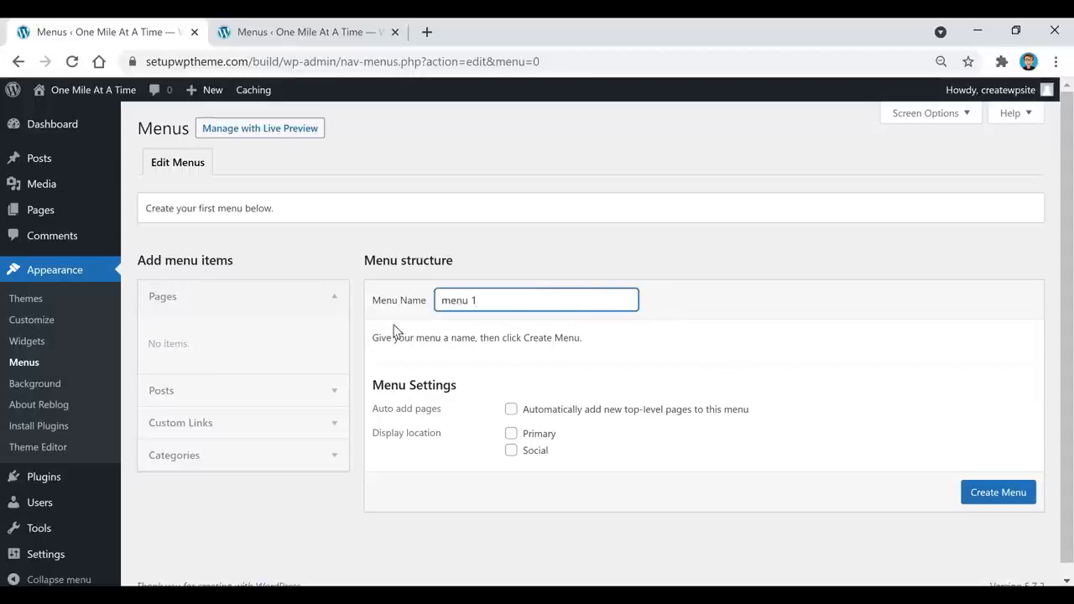
left_click(997, 495)
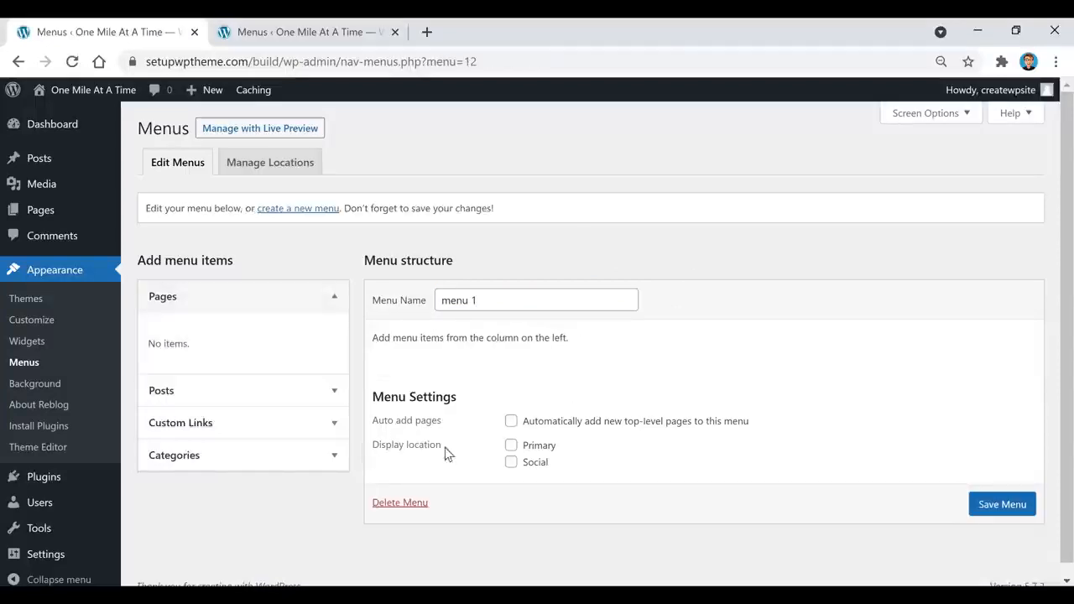
left_click(509, 446)
- Check the homepage's navigation area and return to the menu editor
left_click(369, 32)
left_click(84, 91)
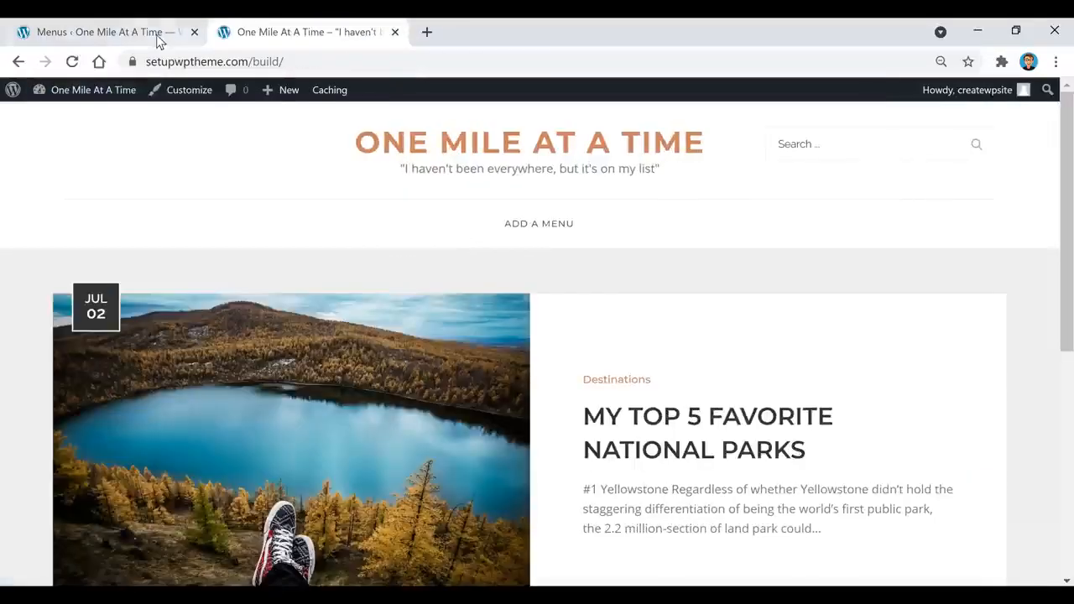
left_click(156, 36)
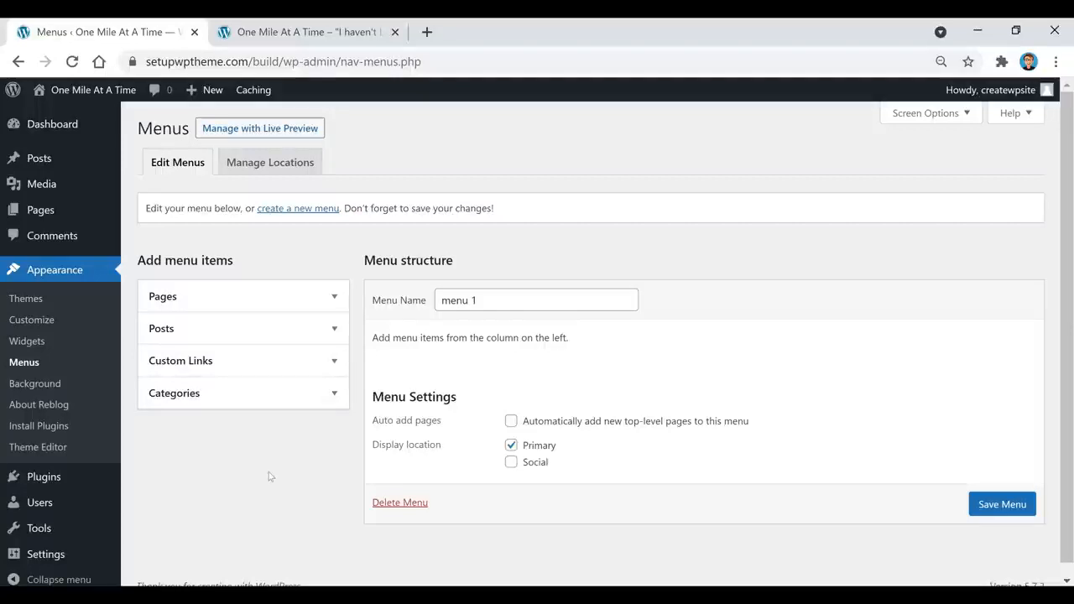
- Add the Destinations, Food, Chicken, Photos, Stories, Tips & Tricks and Travel Gear categories to menu 1
left_click(262, 401)
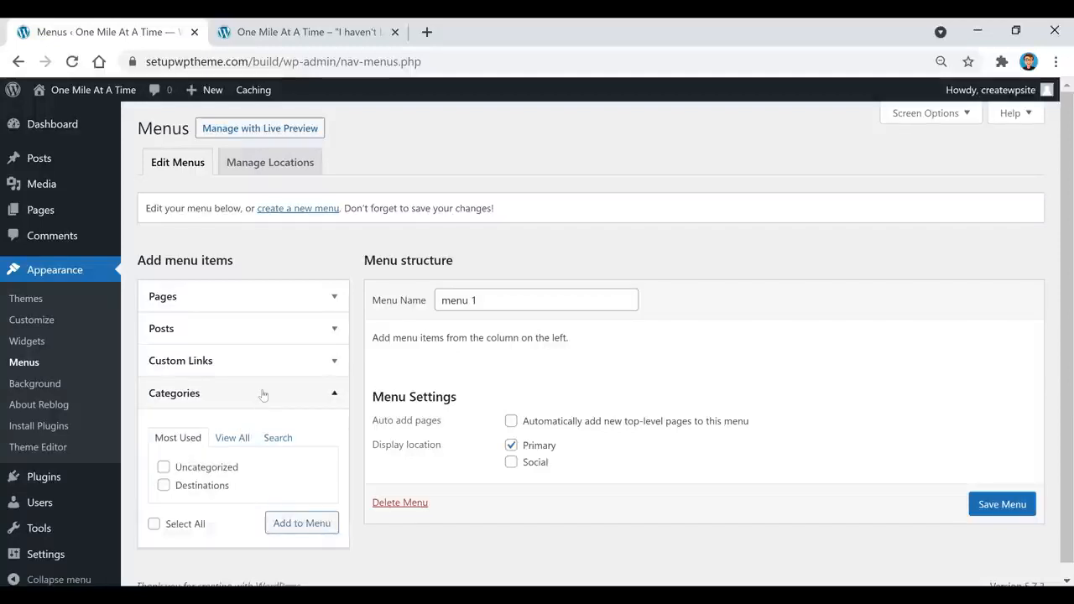
left_click(234, 438)
scroll(237, 386, "down", 1)
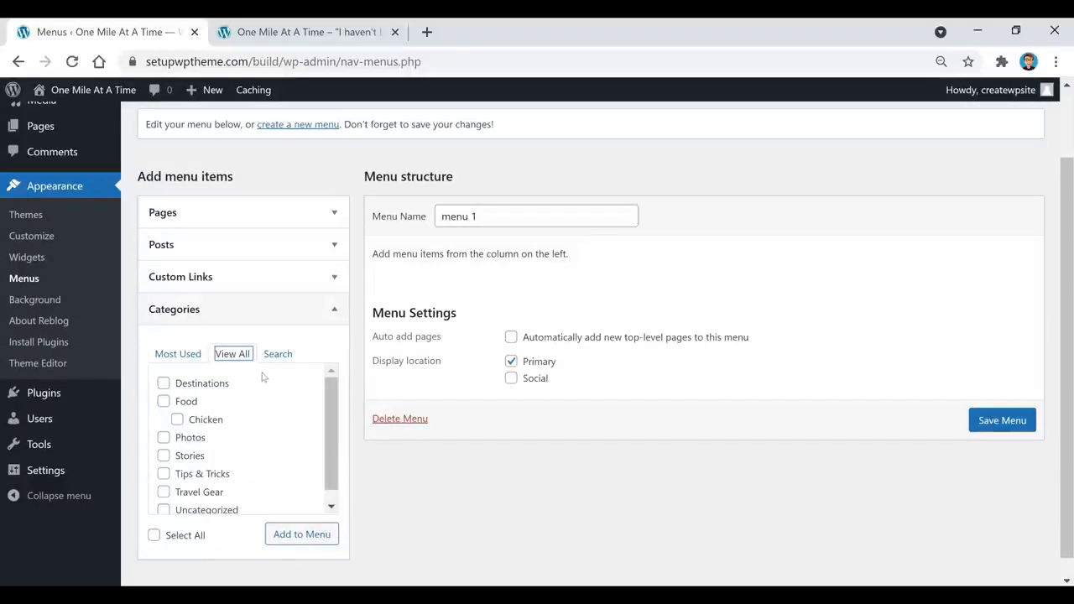
left_click(209, 385)
left_click(190, 440)
left_click(190, 458)
left_click(193, 475)
left_click(198, 493)
scroll(225, 470, "down", 1)
scroll(224, 461, "up", 1)
left_click(188, 402)
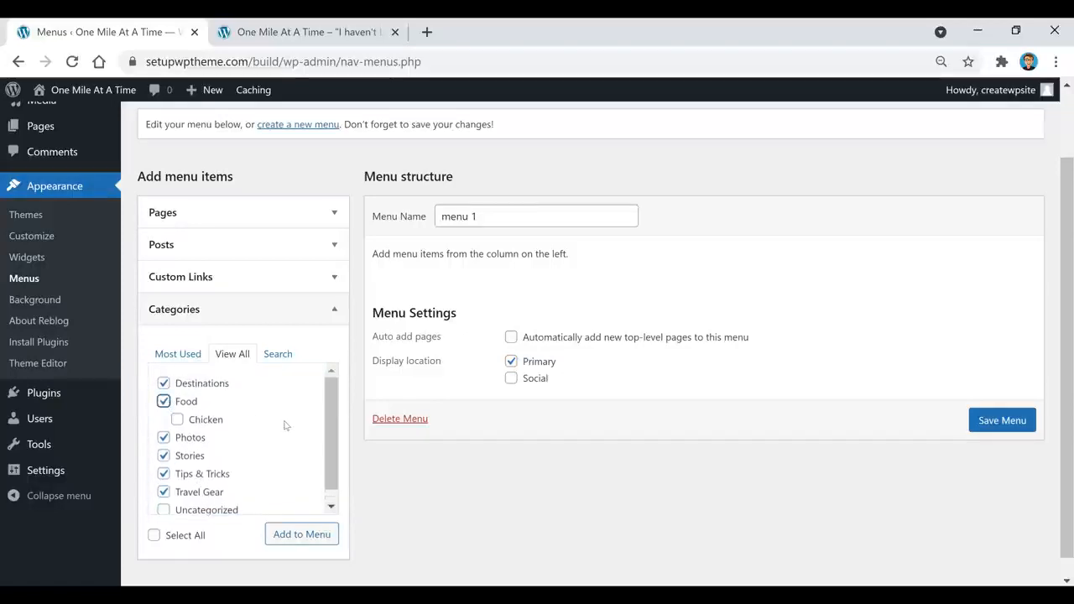
left_click(177, 419)
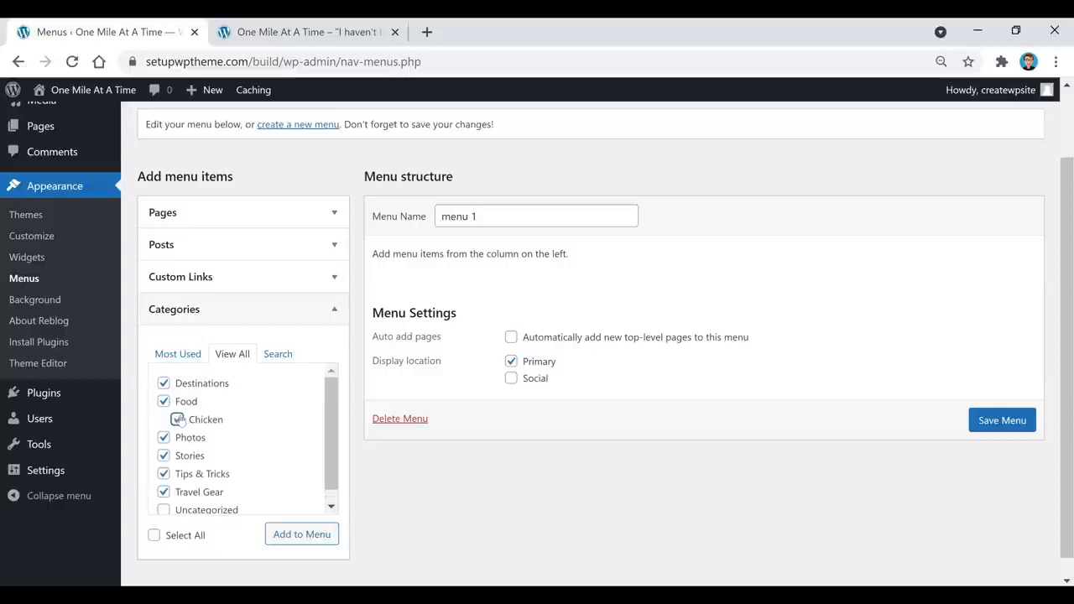
left_click(297, 537)
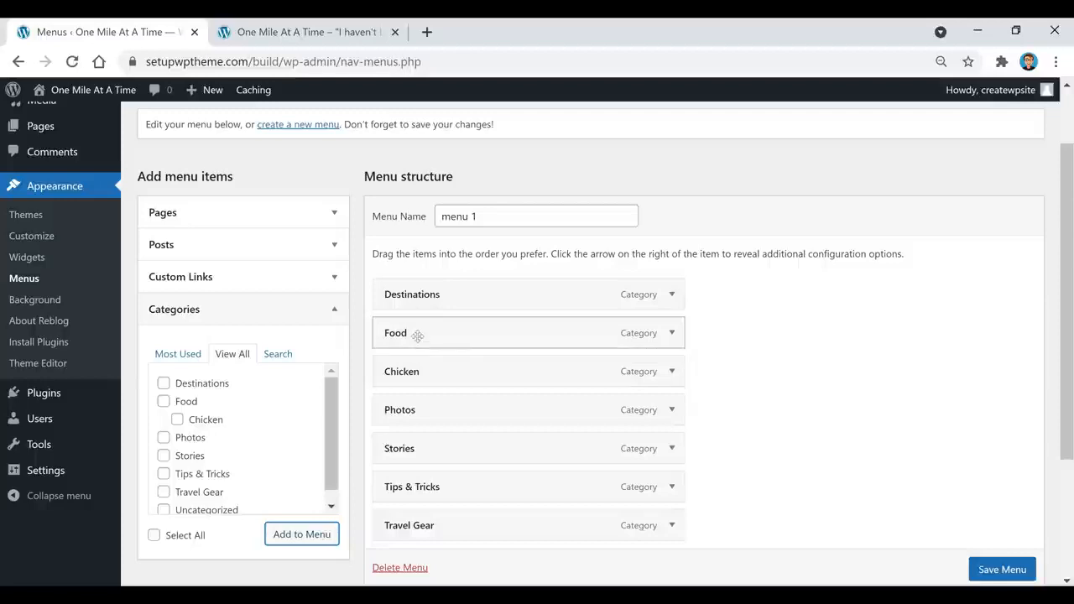
- Arrange menu 1 by nesting Chicken under Food, placing Photos before Food and Travel Gear before Tips & Tricks
left_click_drag(396, 372, 424, 375)
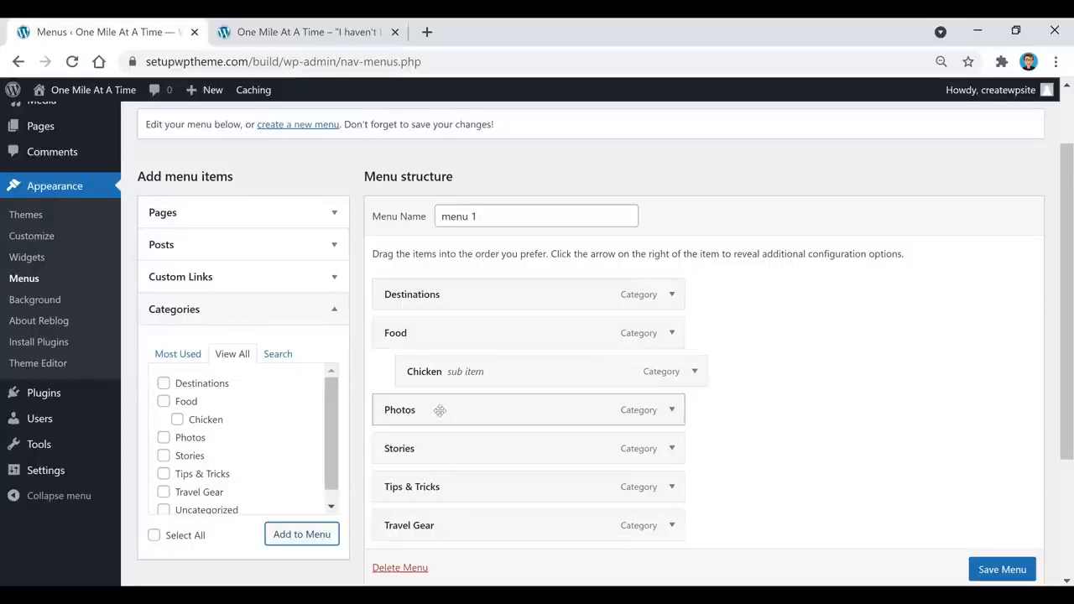
left_click_drag(438, 409, 428, 332)
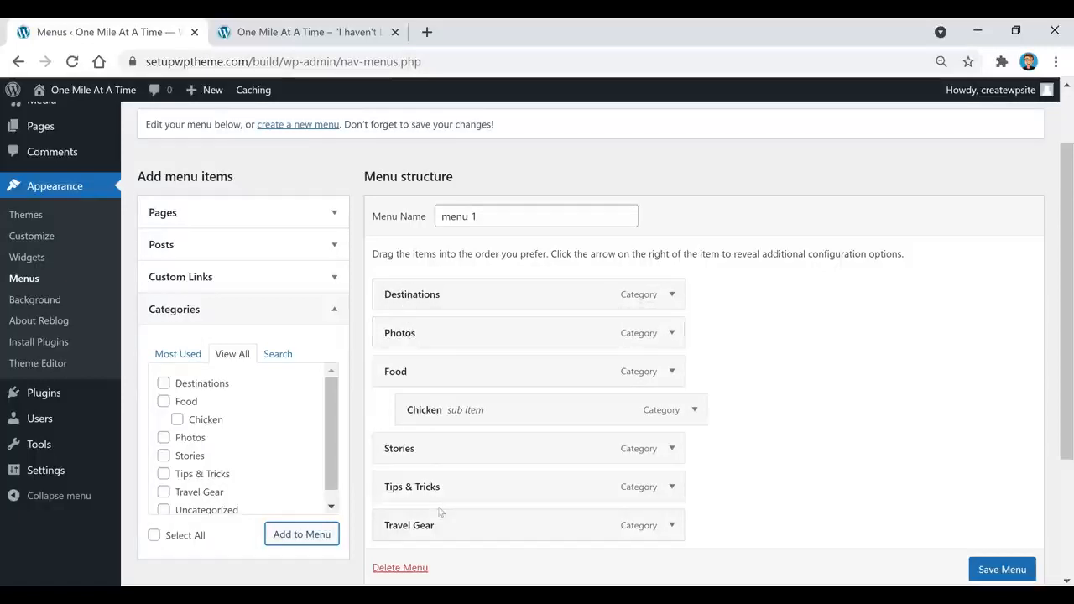
left_click_drag(435, 524, 431, 483)
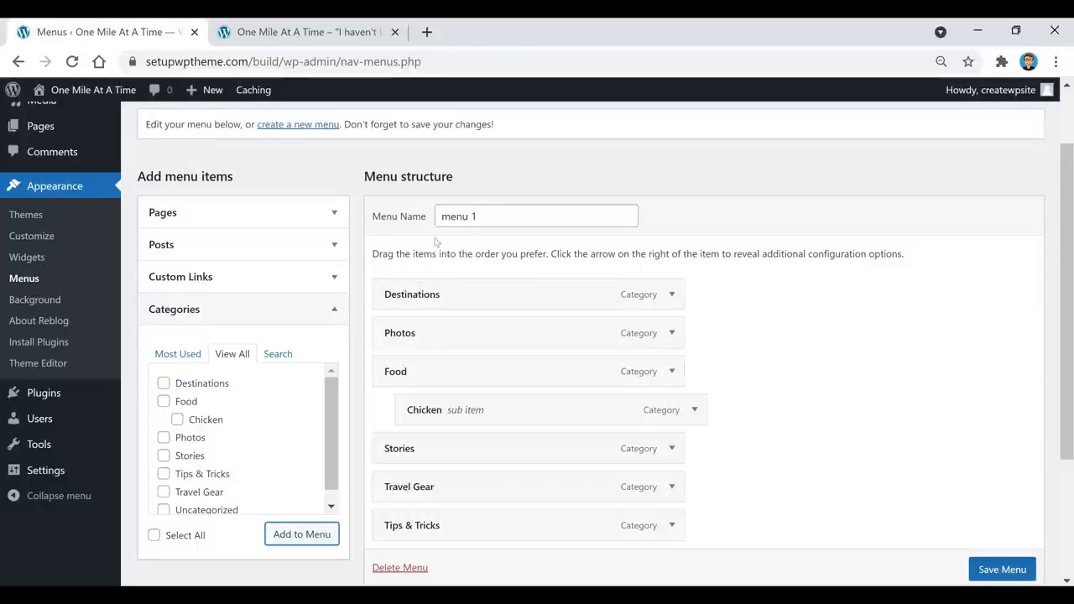
left_click(229, 277)
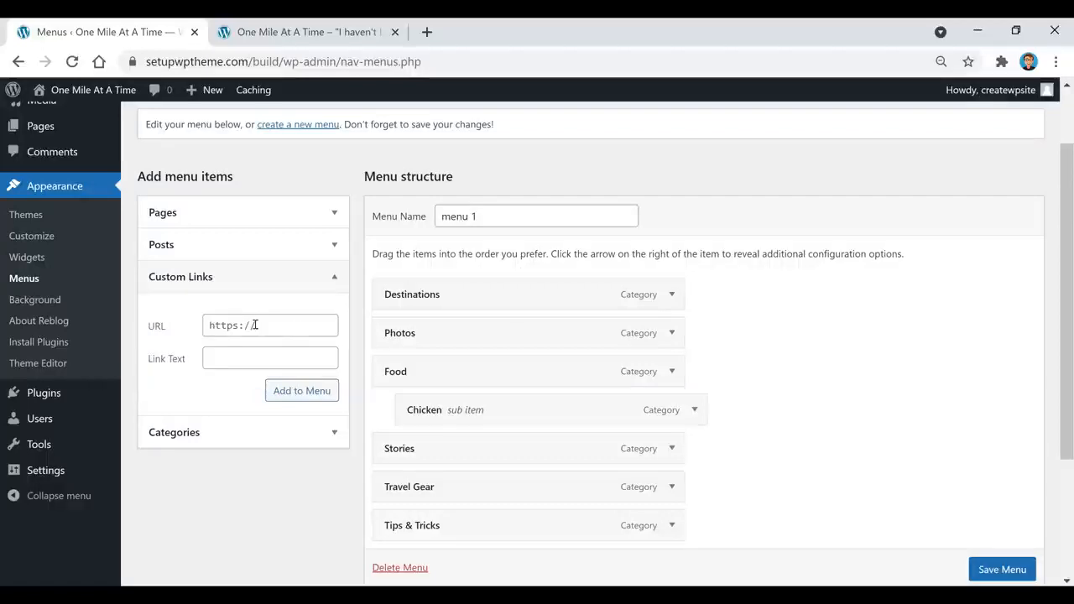
left_click_drag(282, 62, 80, 61)
key("ctrl+c")
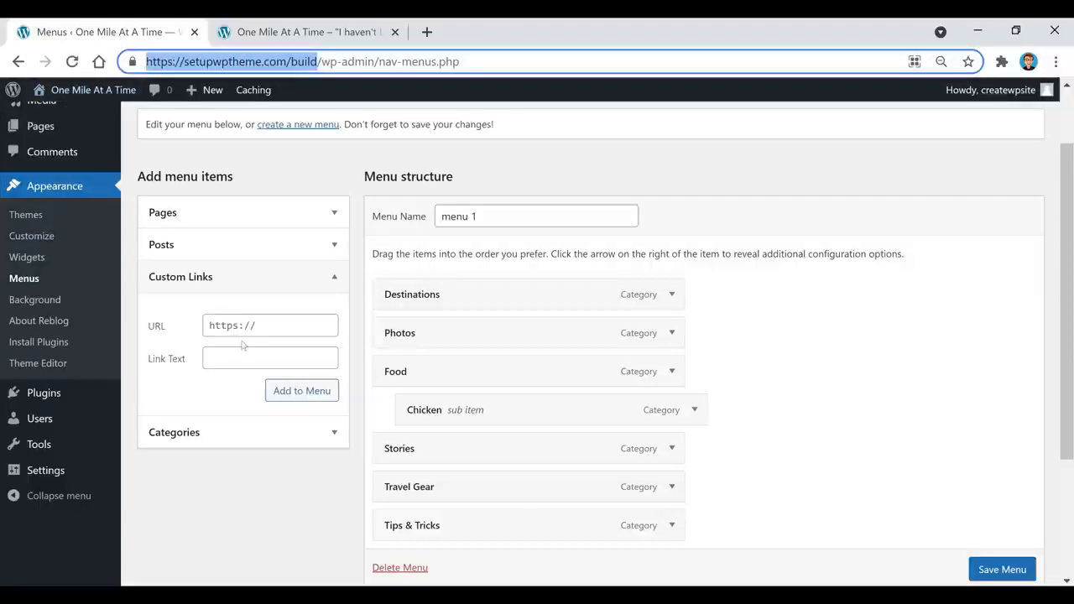
left_click(283, 323)
key("ctrl+v")
left_click(235, 357)
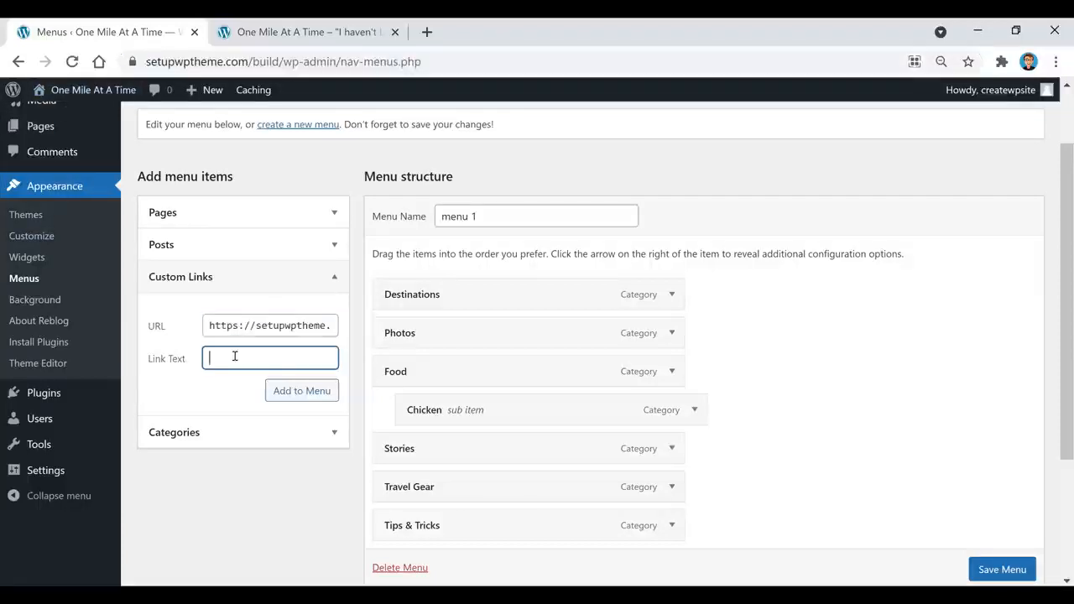
type("Home")
left_click(292, 400)
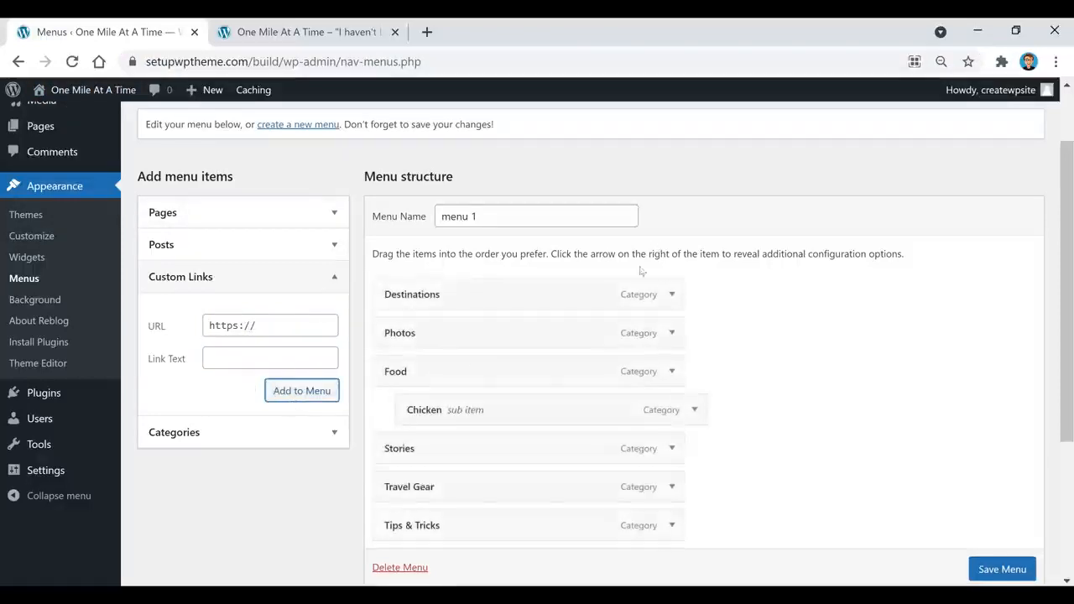
scroll(475, 458, "down", 1)
left_click_drag(427, 478, 415, 211)
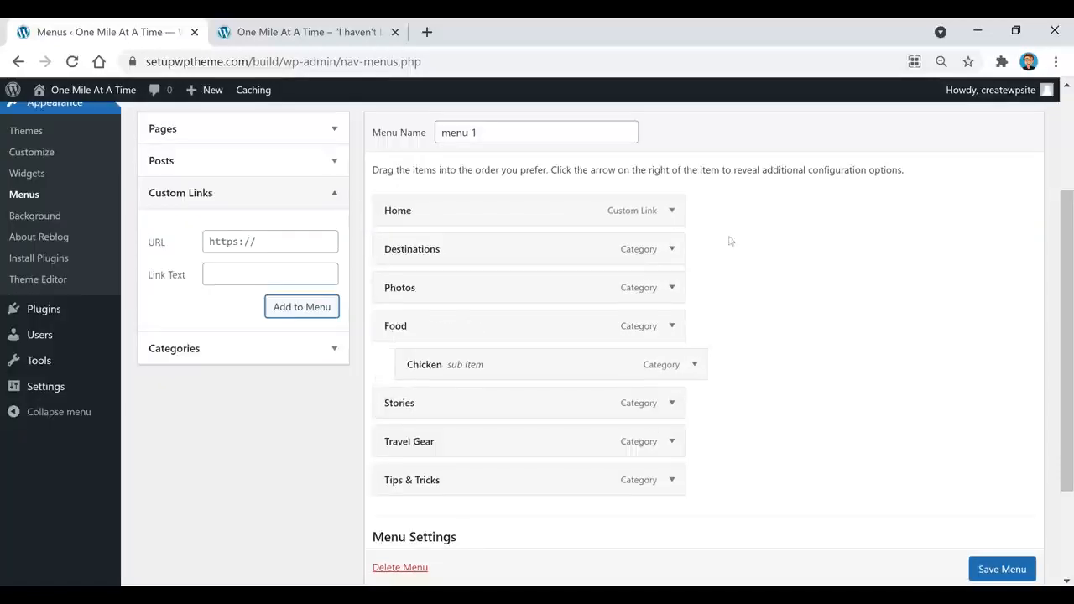
- Check the pages available as menu items, open the Pages list in a new browser tab and start a new page
scroll(788, 343, "up", 1)
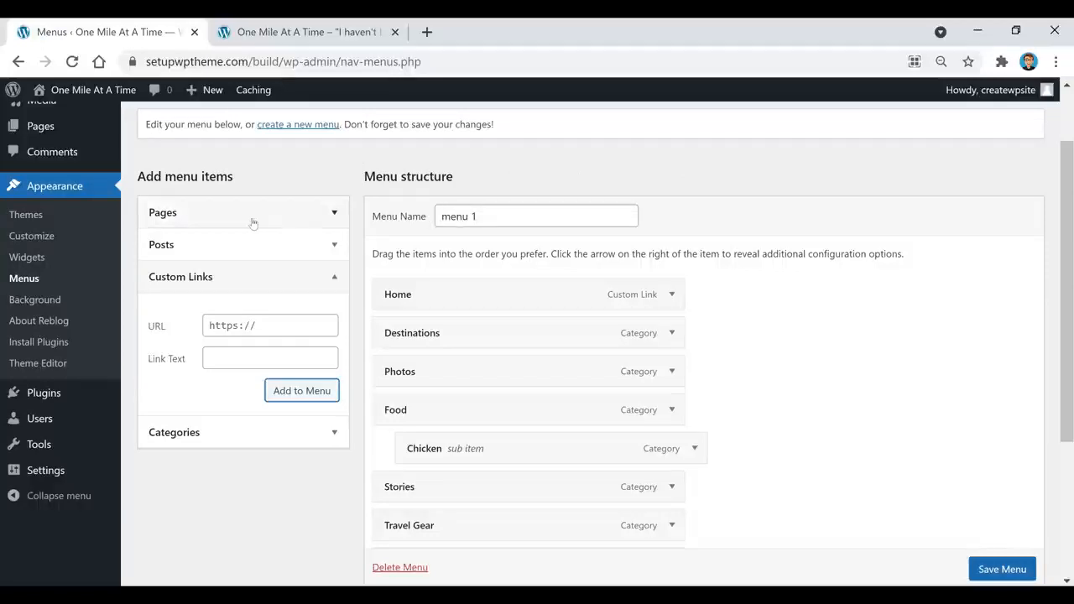
left_click(319, 216)
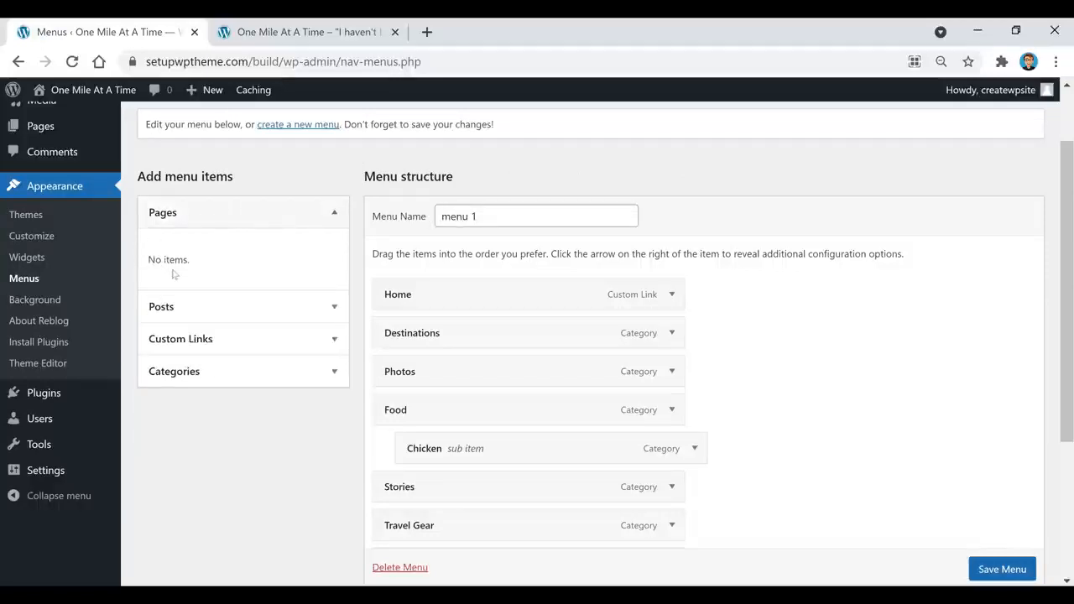
scroll(48, 211, "up", 1)
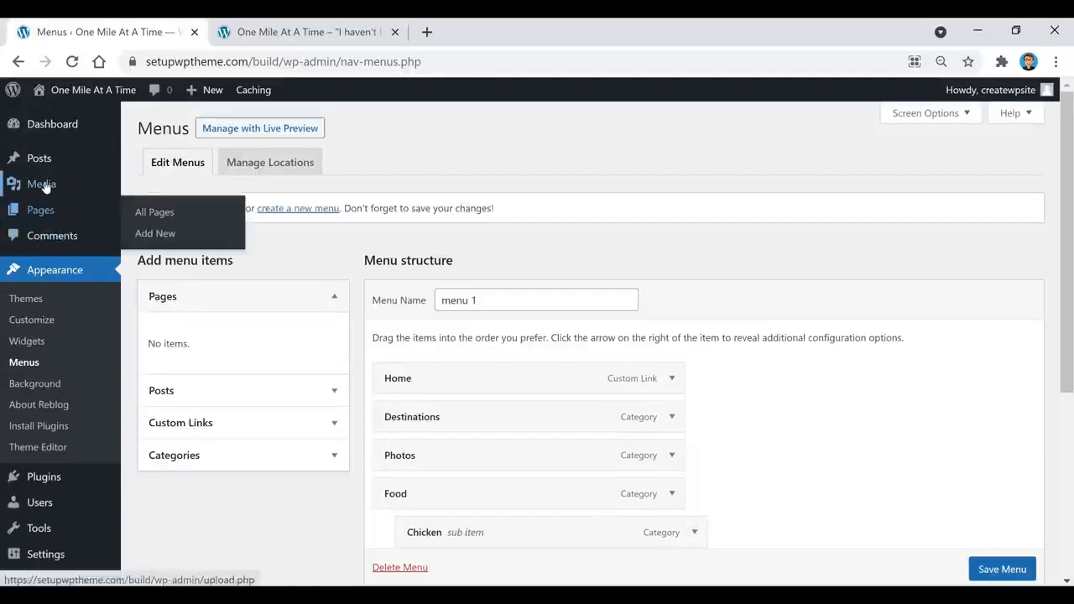
right_click(46, 214)
left_click(99, 222)
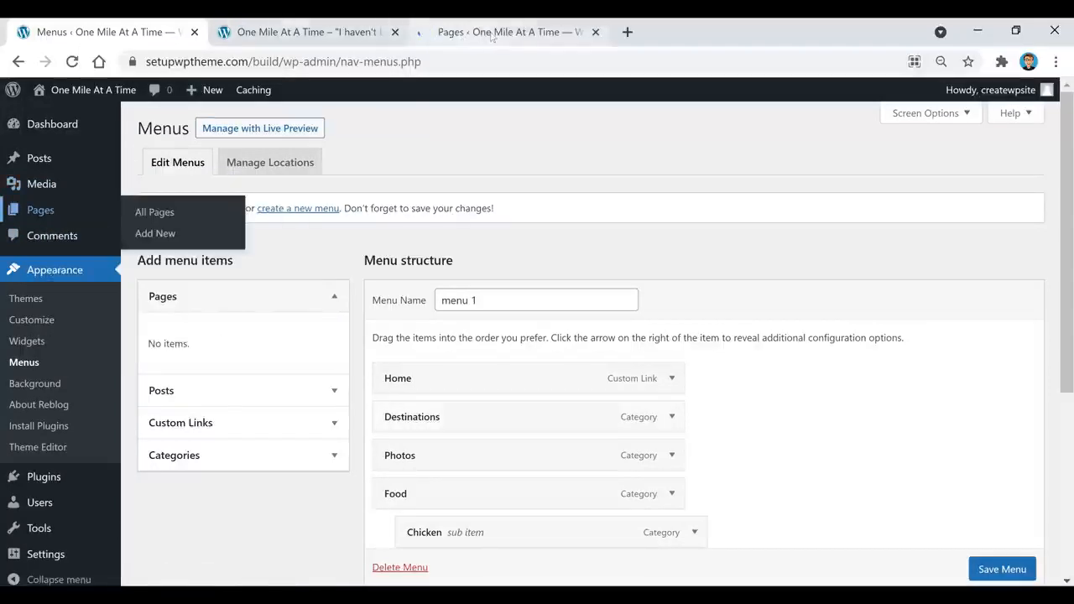
left_click(490, 34)
left_click(205, 134)
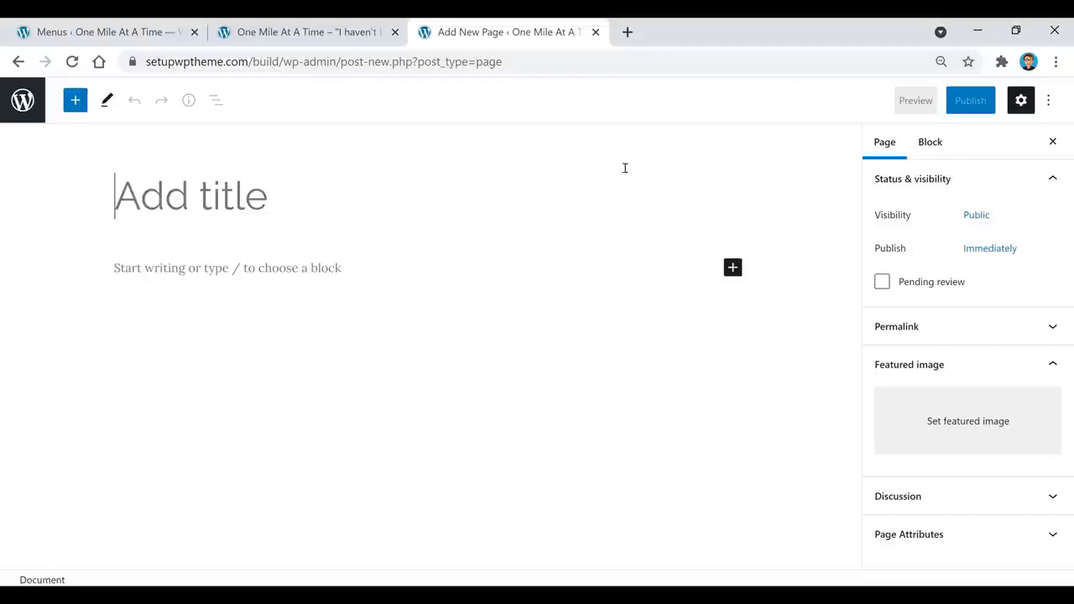
- Return to the menu editor, save menu 1 and switch to the site's homepage
left_click(329, 36)
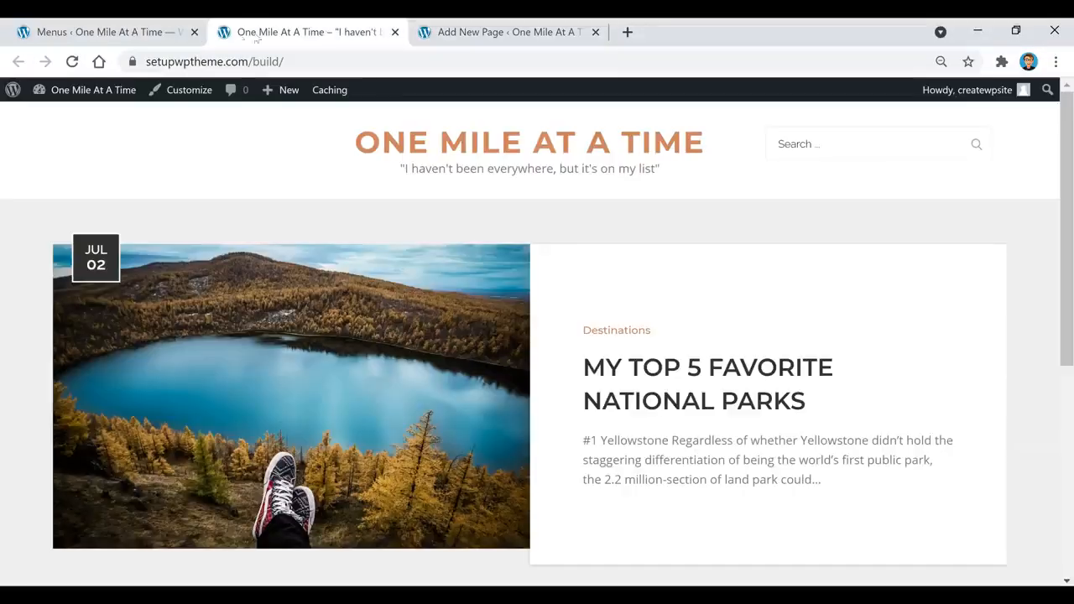
left_click(131, 32)
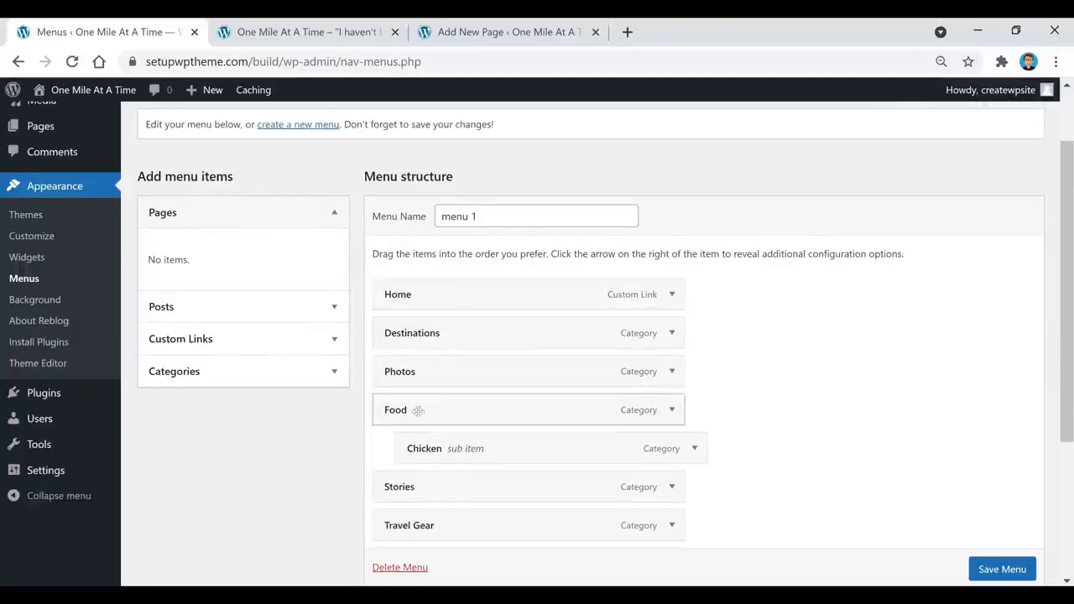
scroll(771, 307, "down", 1)
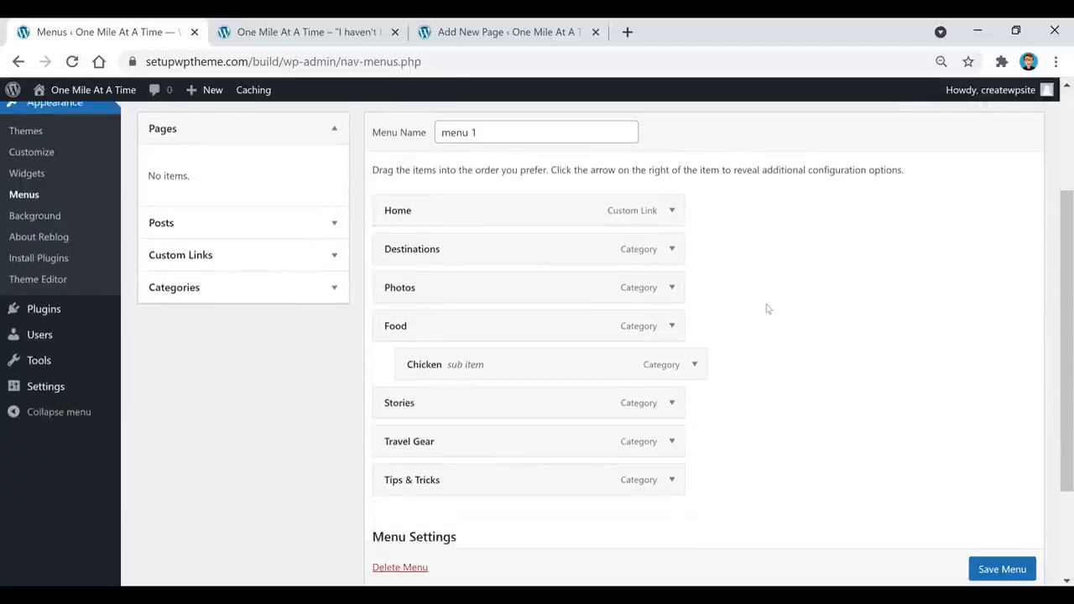
scroll(768, 309, "down", 1)
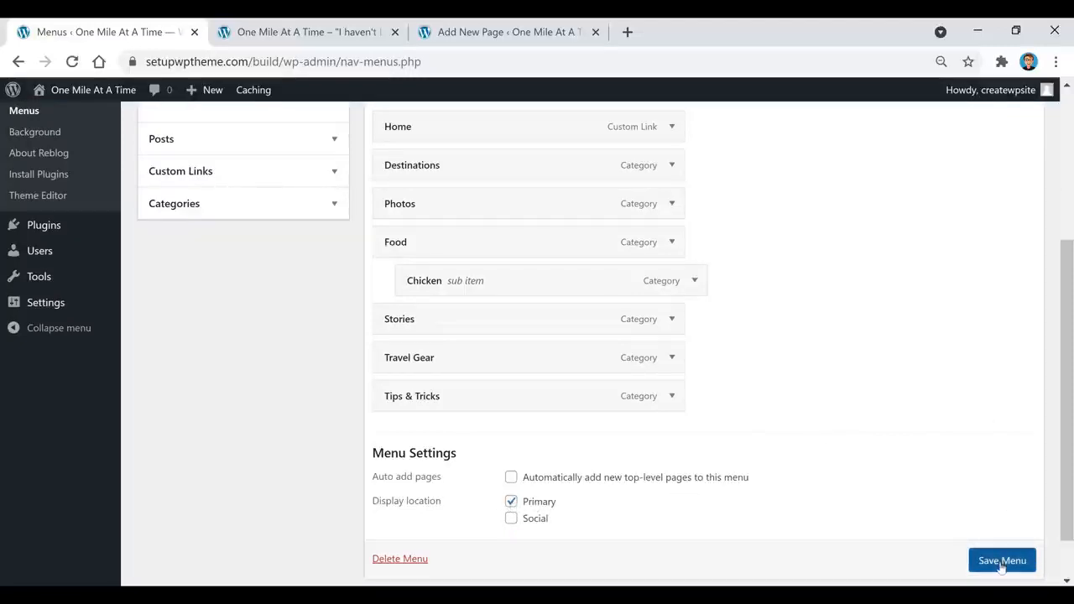
scroll(1001, 568, "down", 1)
left_click(988, 526)
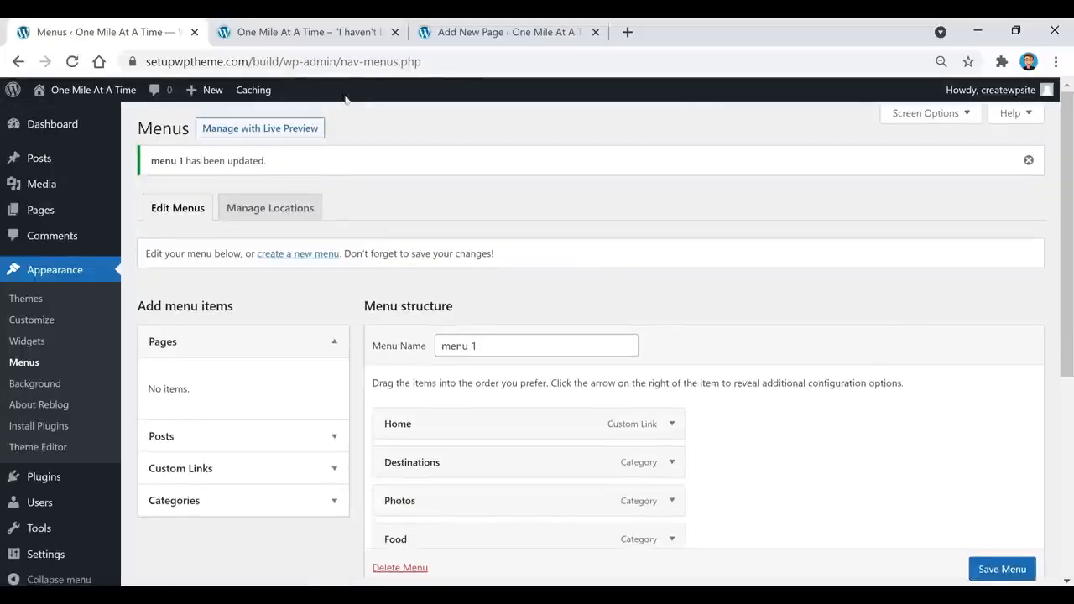
left_click(334, 34)
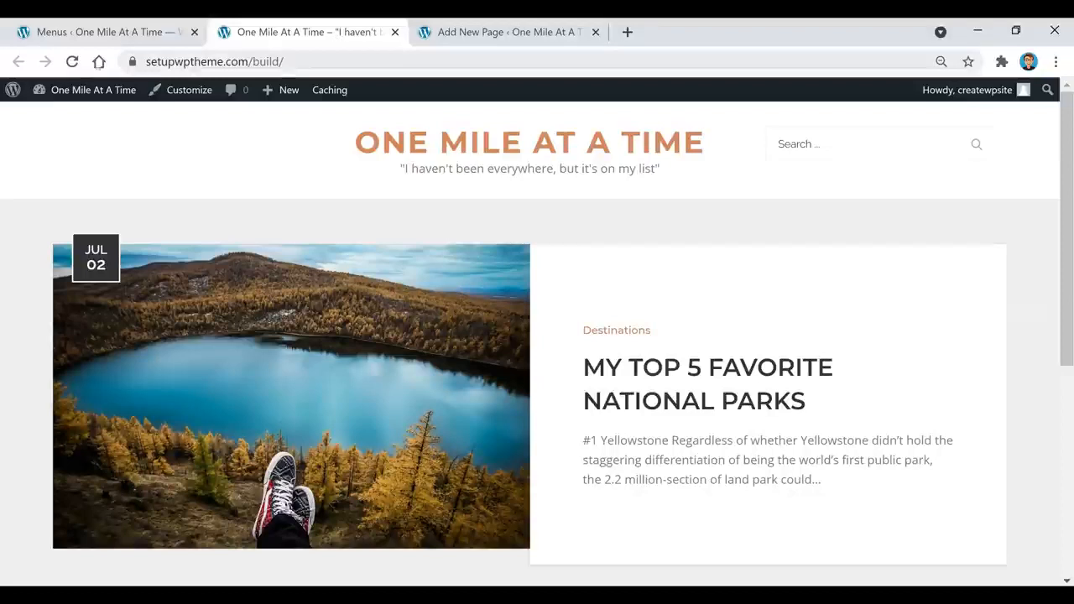
- Reload the homepage to check the navigation menu, and compare the Posts list with the entries shown down the homepage
left_click(73, 61)
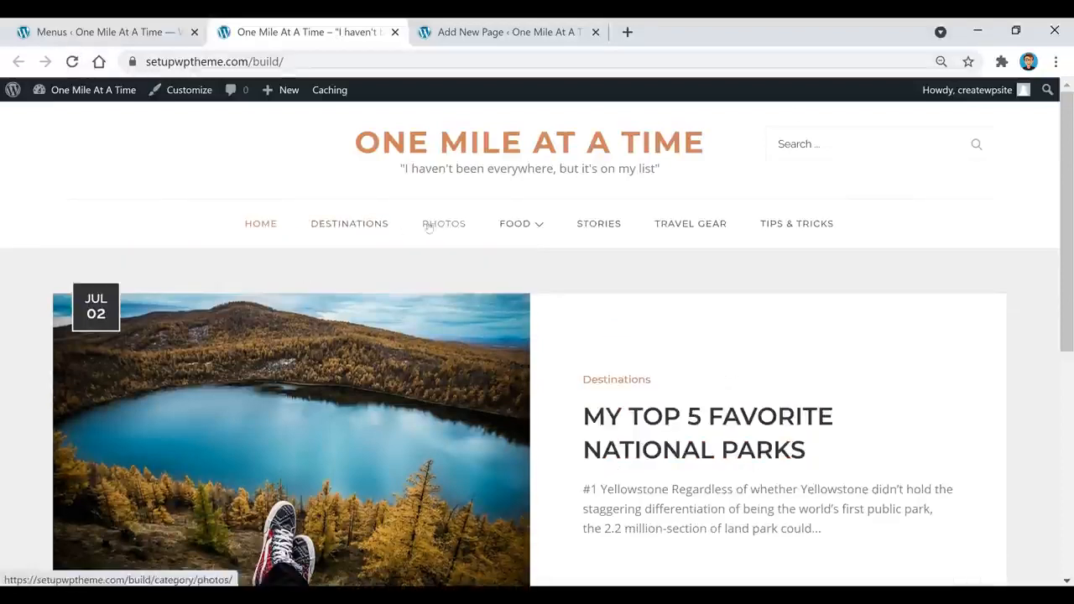
mouse_move(518, 227)
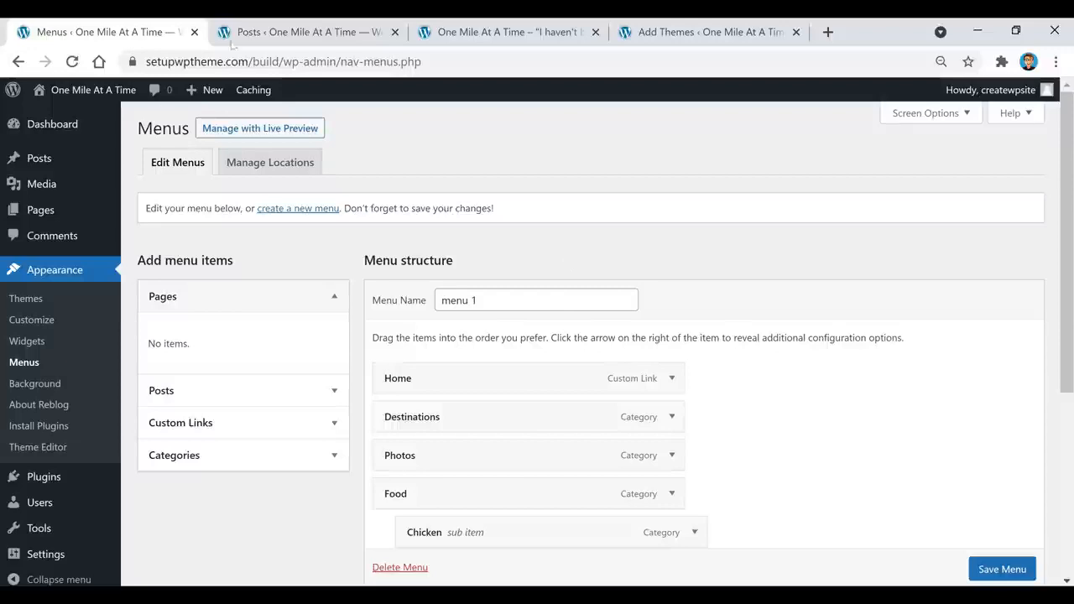
left_click(263, 34)
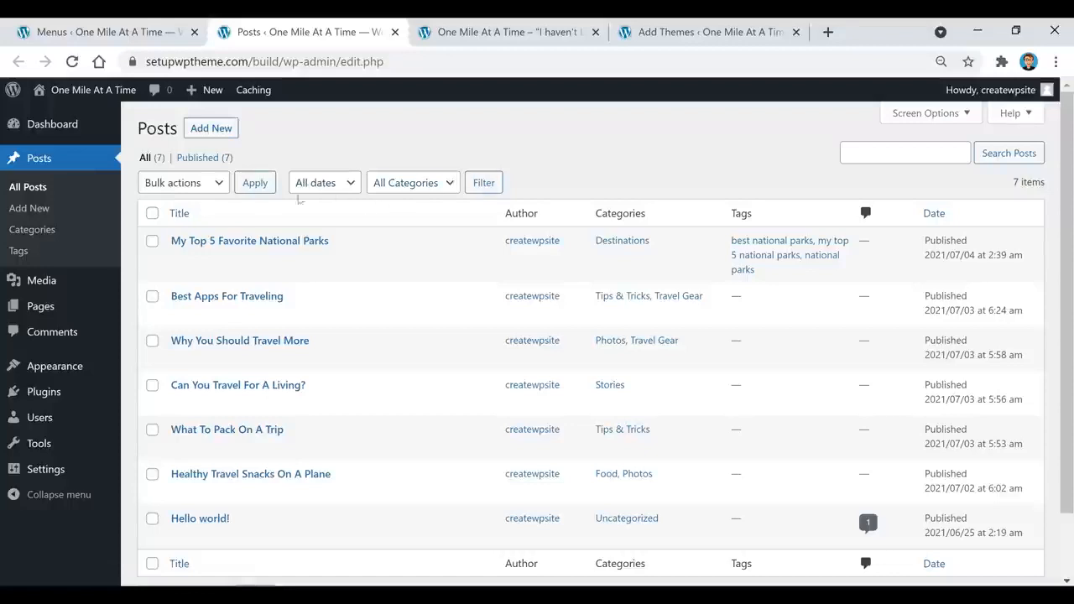
left_click(506, 33)
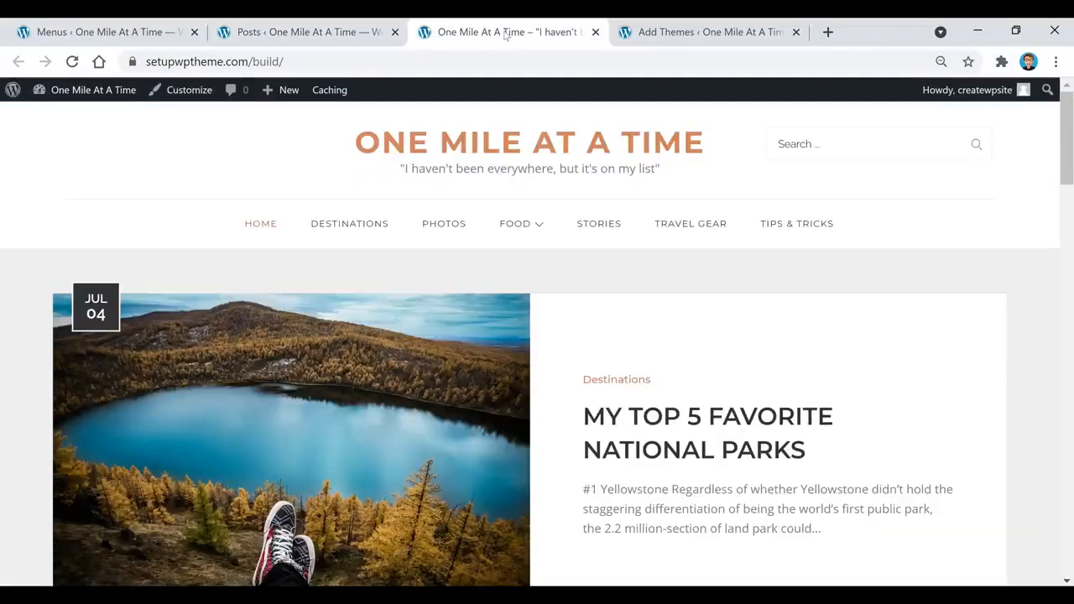
scroll(602, 312, "down", 6)
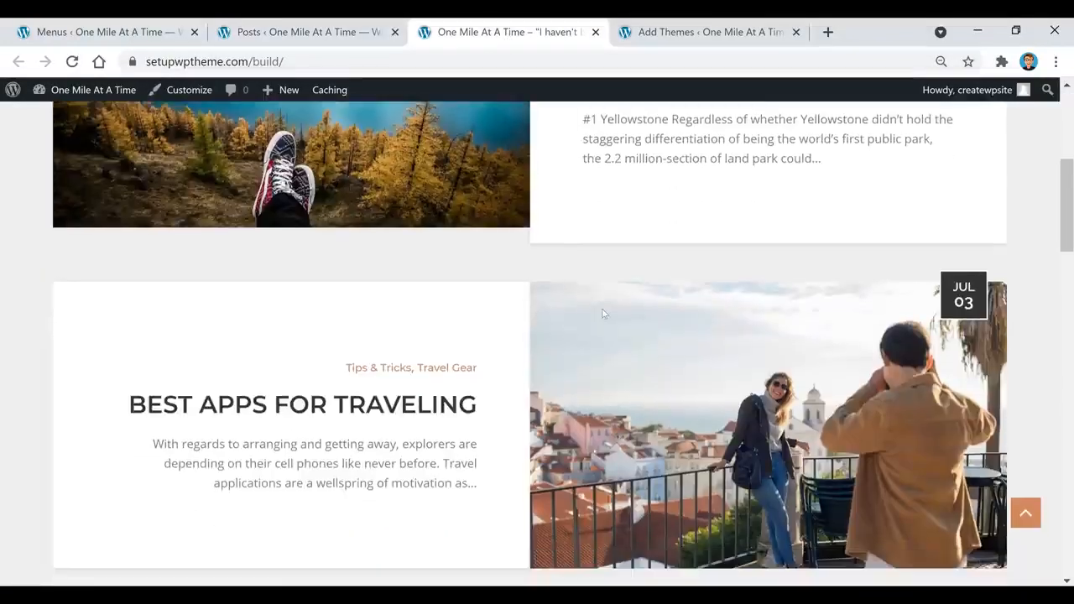
scroll(601, 312, "down", 5)
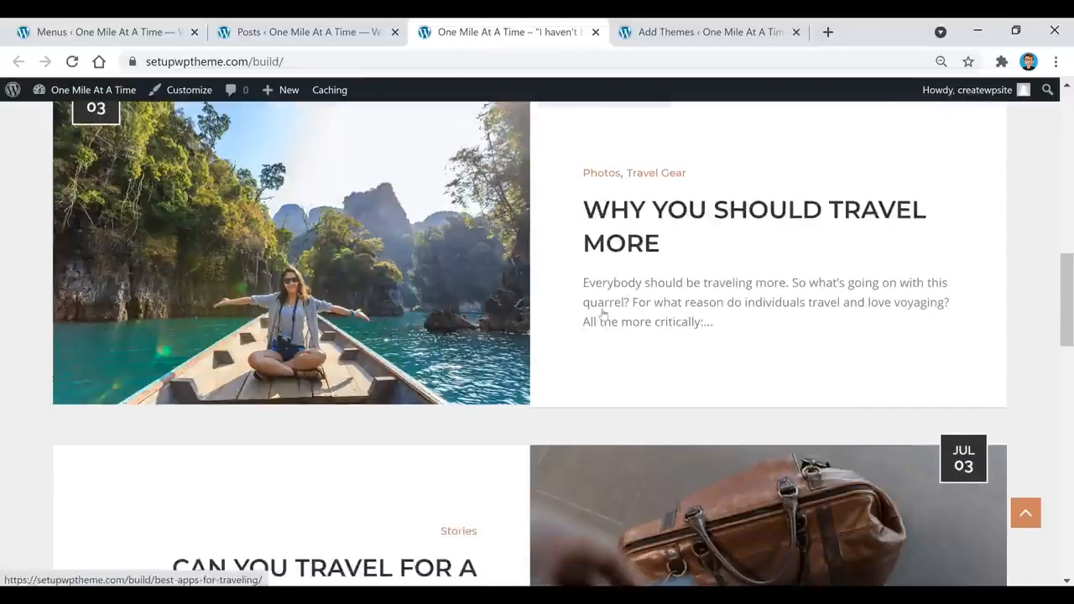
scroll(602, 315, "down", 9)
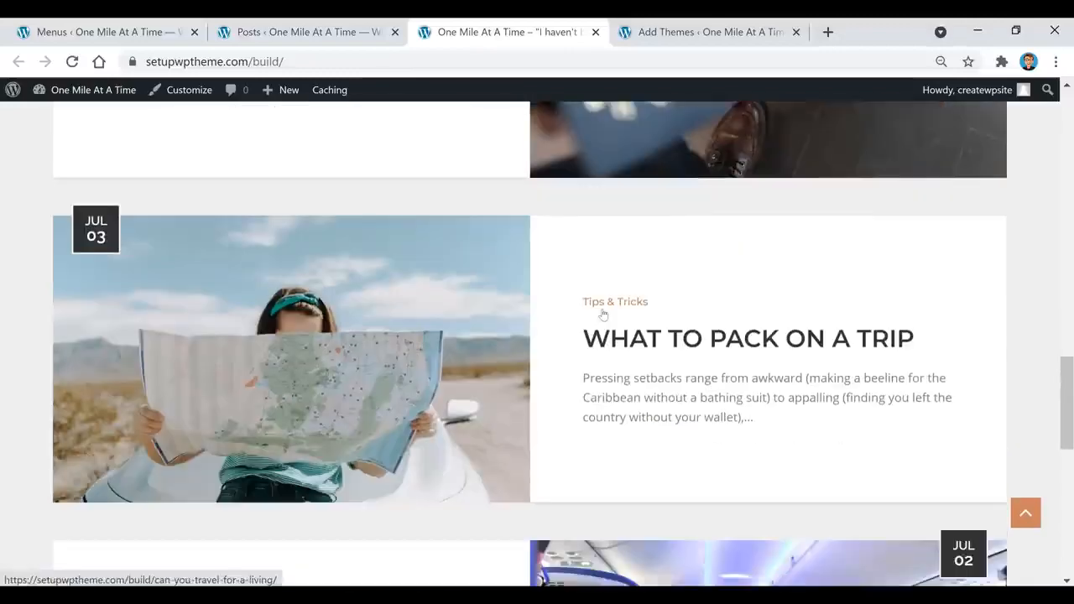
scroll(603, 315, "down", 2)
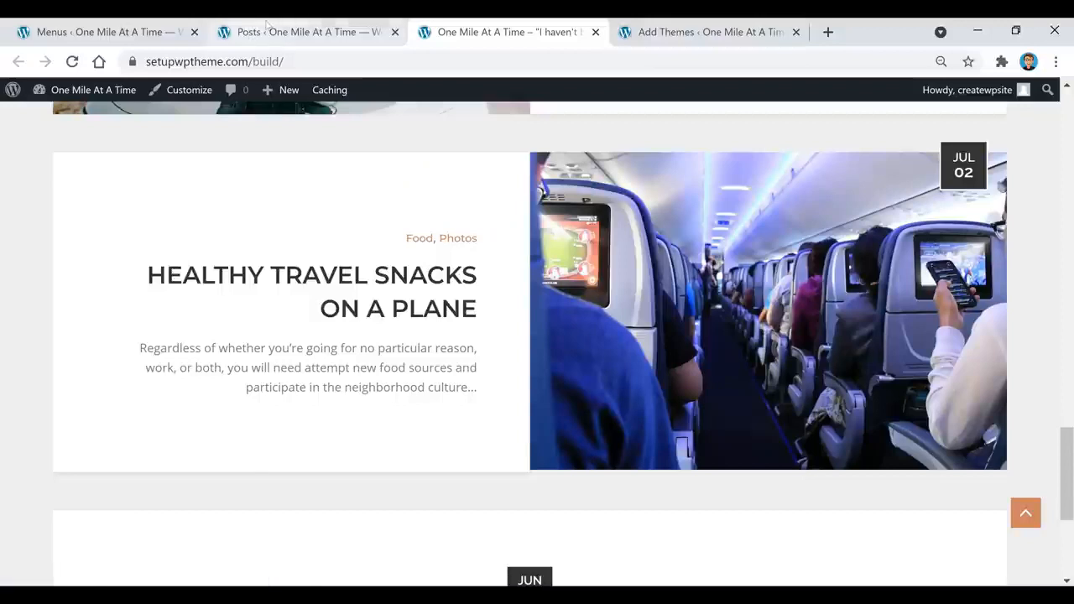
- Move the "Hello world!" post to the Trash from the Posts list
left_click(271, 29)
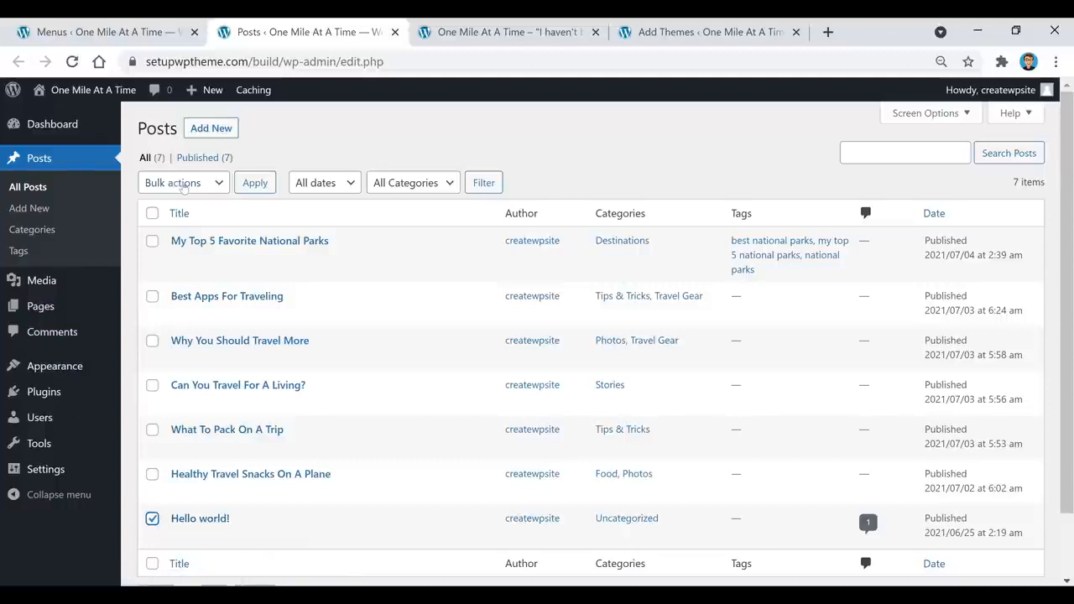
left_click(183, 185)
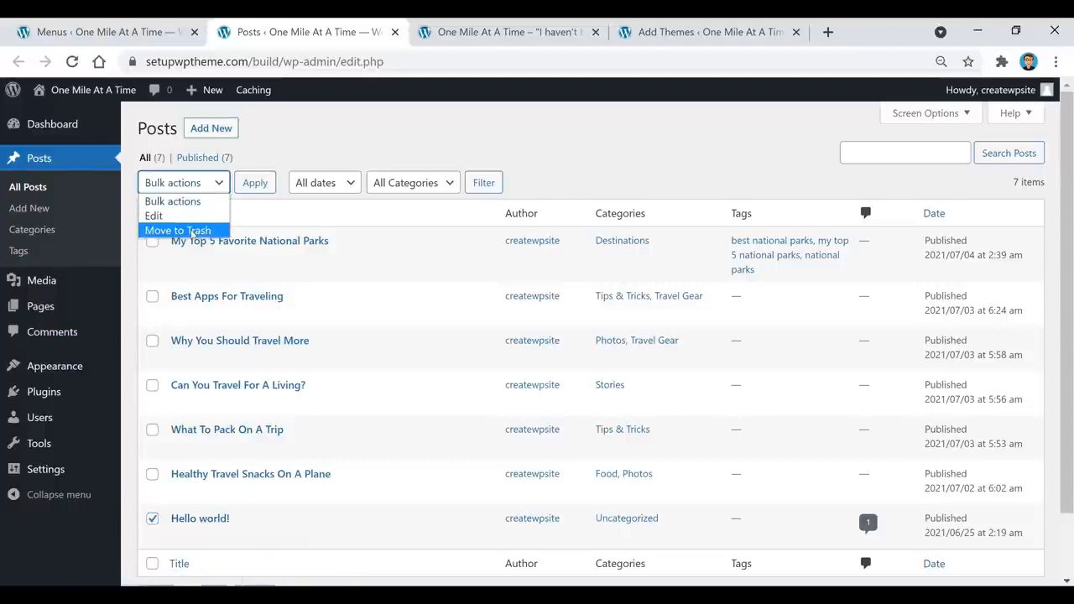
left_click(193, 230)
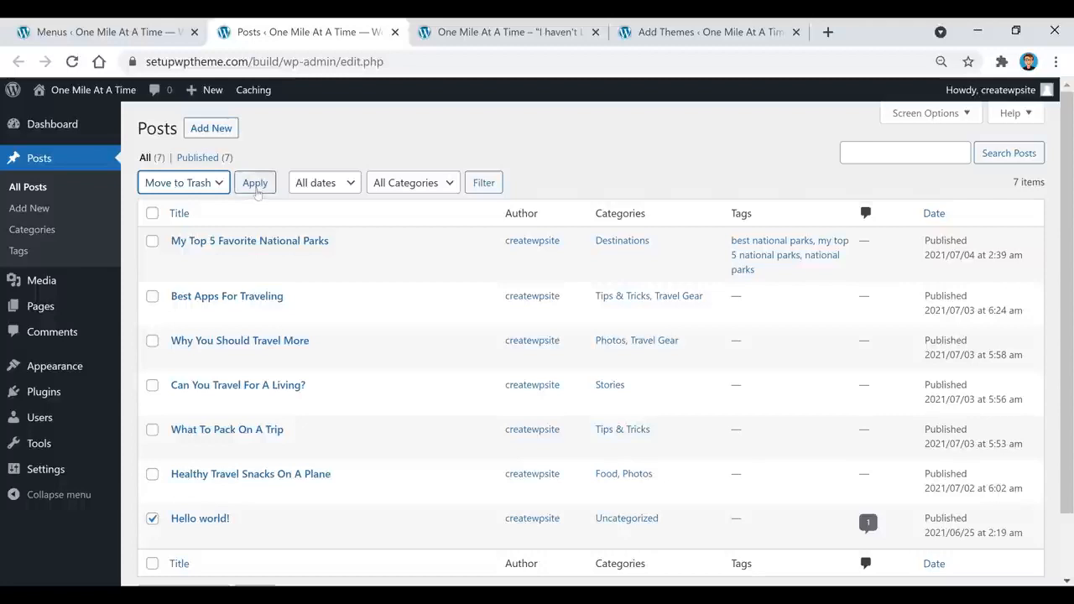
left_click(255, 184)
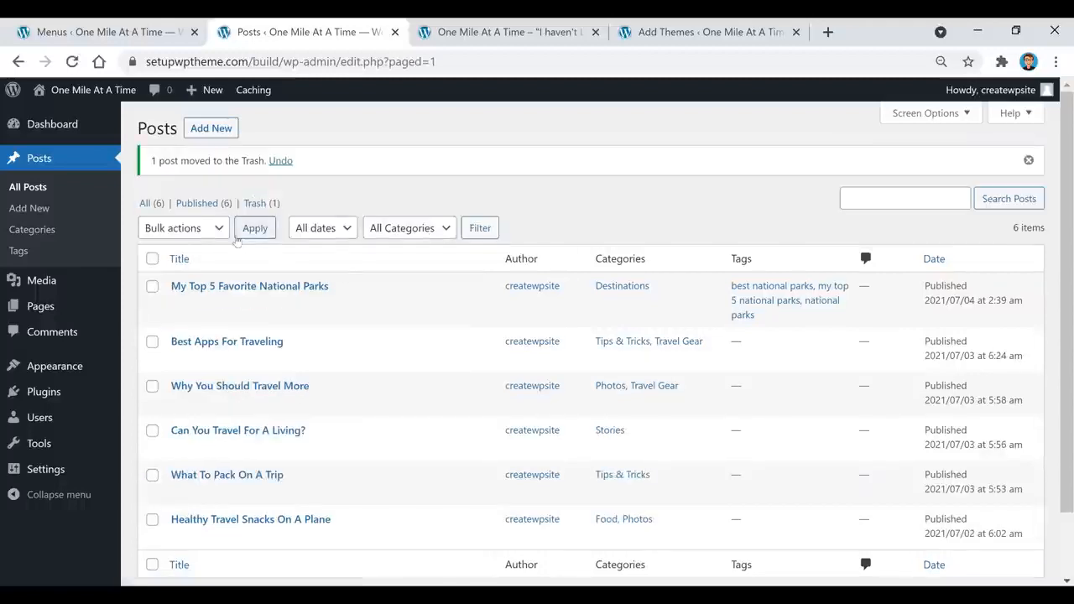
- Open the list of trashed posts to check the removed post
left_click(256, 204)
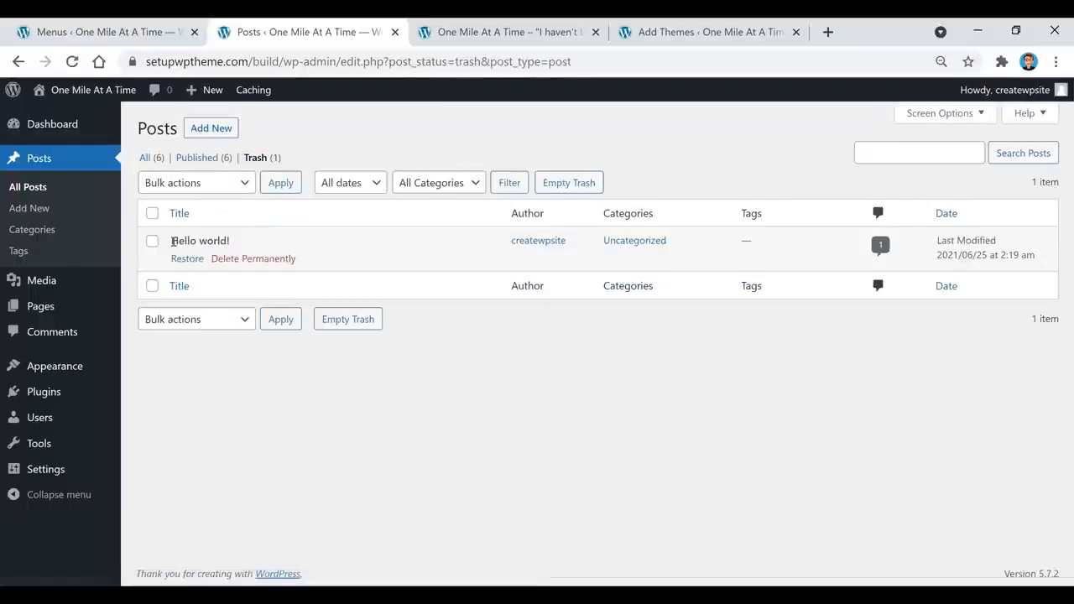
left_click(210, 189)
left_click(366, 156)
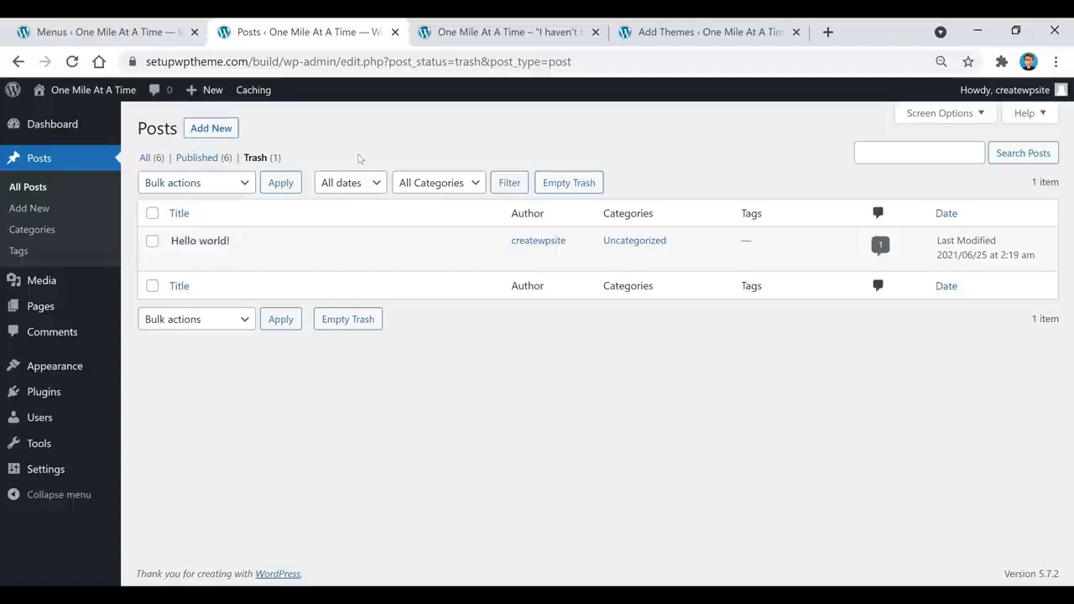
- Look over the homepage header and browse the popular themes available on the Add Themes page
left_click(495, 32)
scroll(520, 286, "up", 5)
scroll(517, 287, "up", 10)
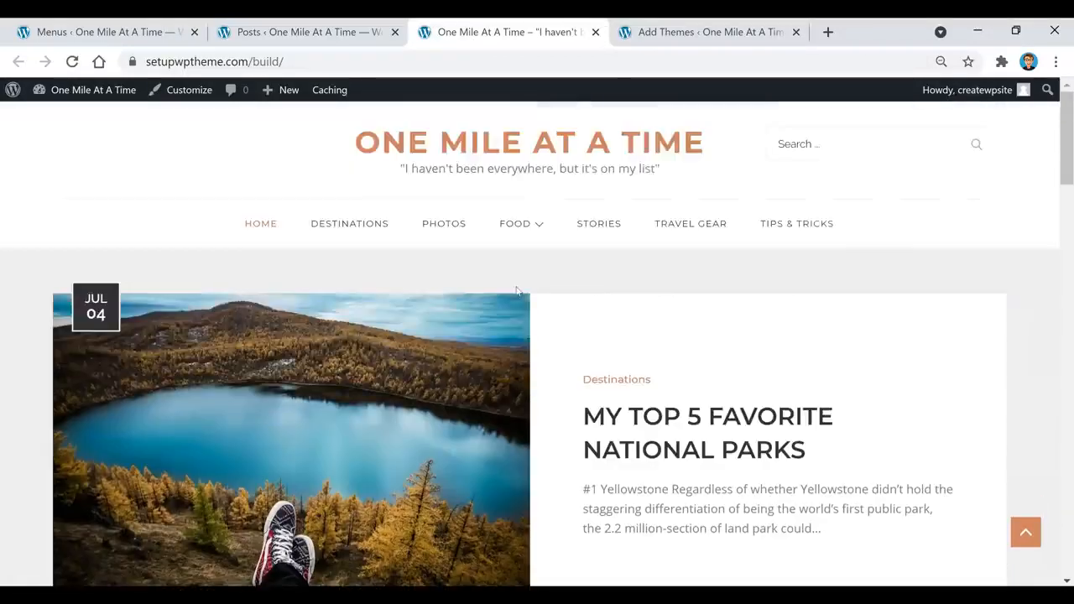
left_click(667, 32)
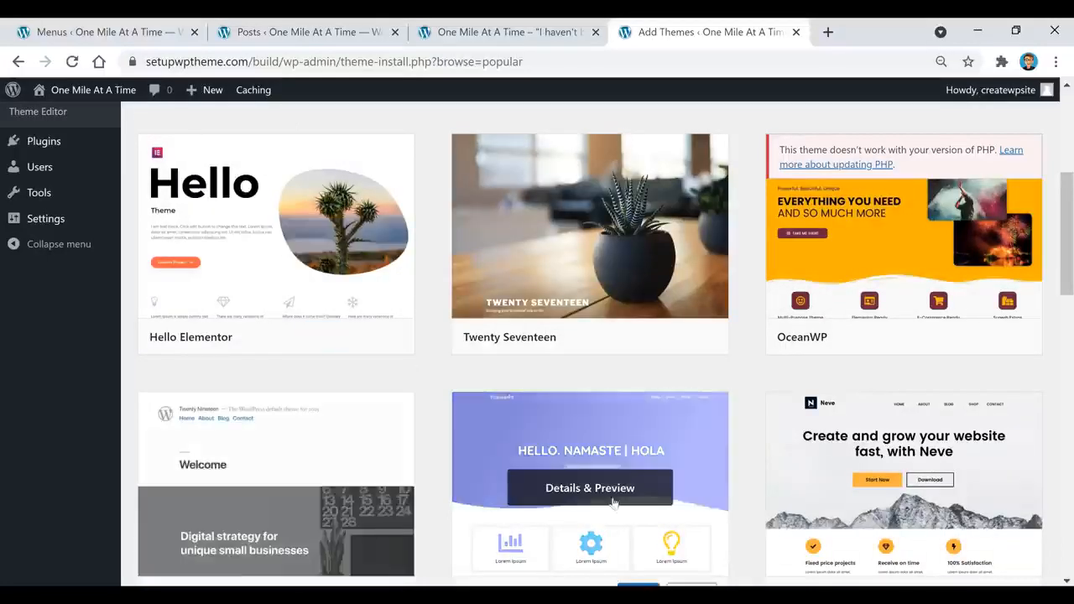
mouse_move(629, 337)
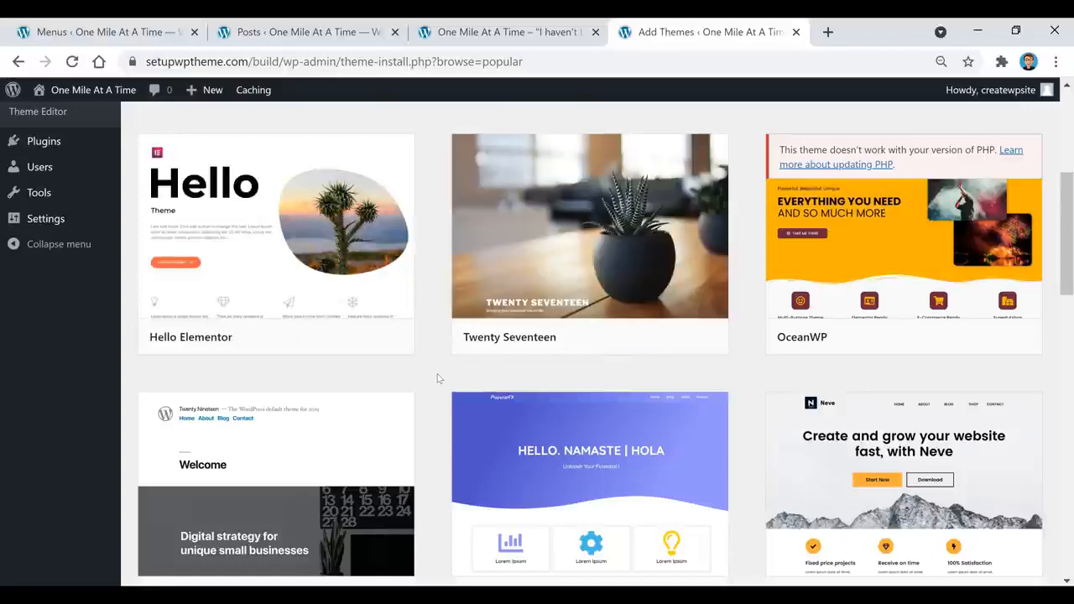
scroll(436, 378, "down", 5)
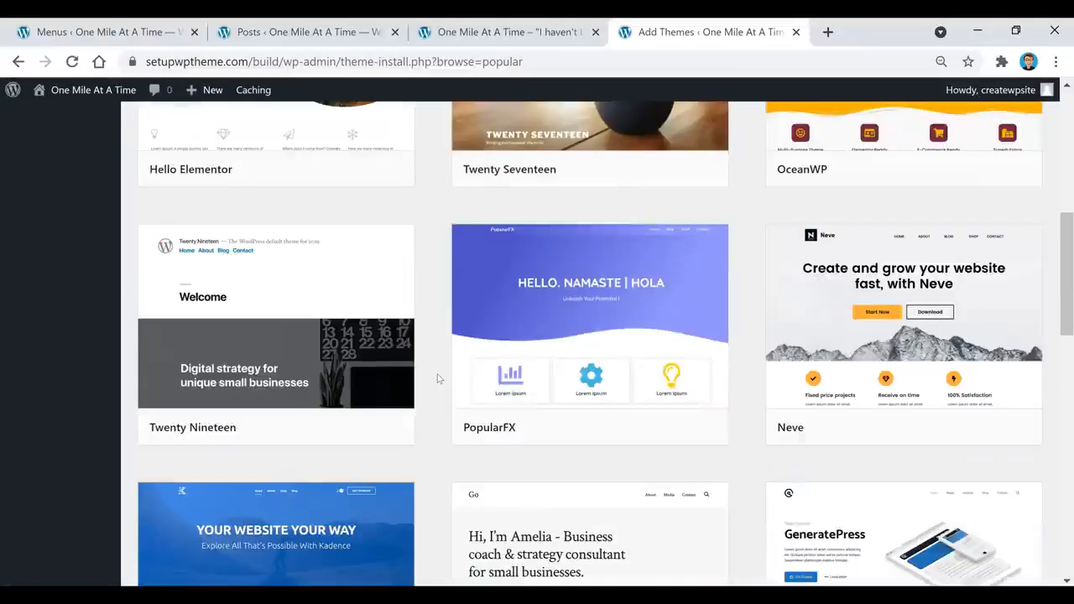
scroll(436, 379, "down", 1)
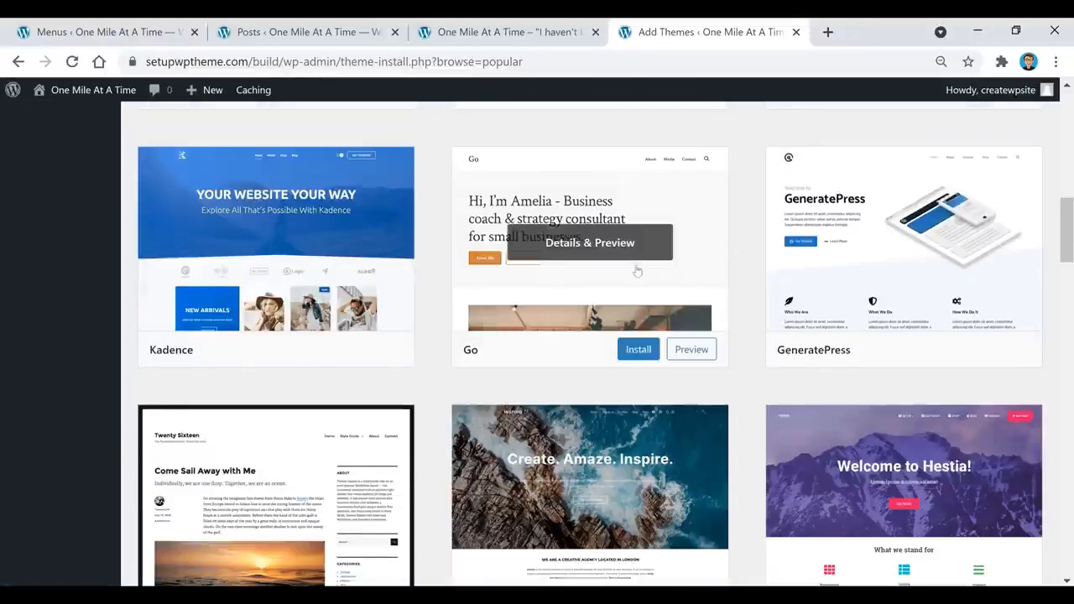
scroll(414, 392, "down", 1)
scroll(414, 392, "down", 3)
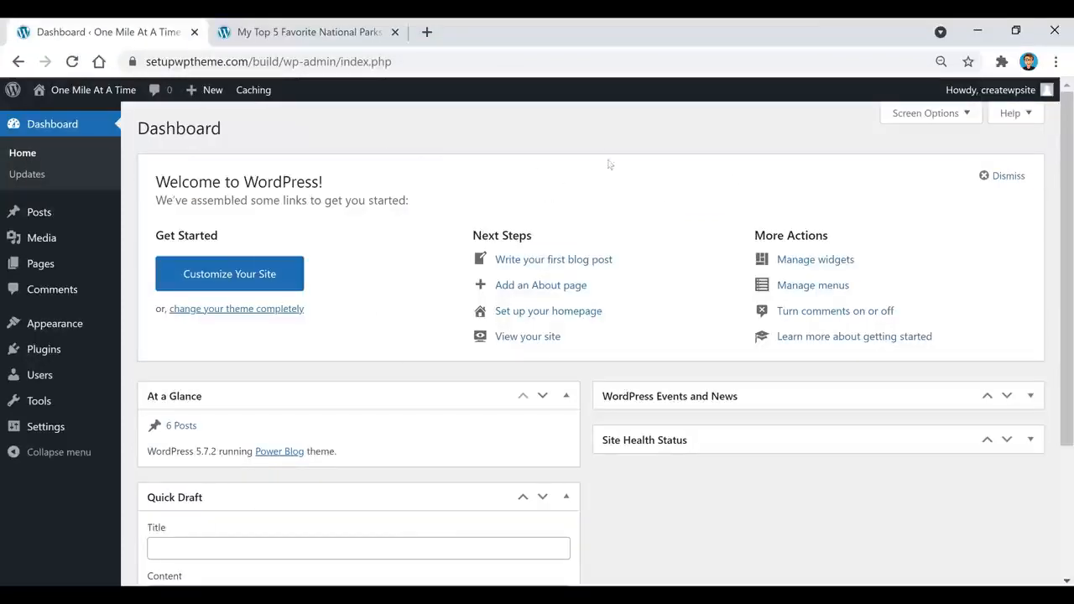
- Examine the sidebar widgets beside the national parks post, from Search and Recent Posts through Categories and Meta
left_click(312, 34)
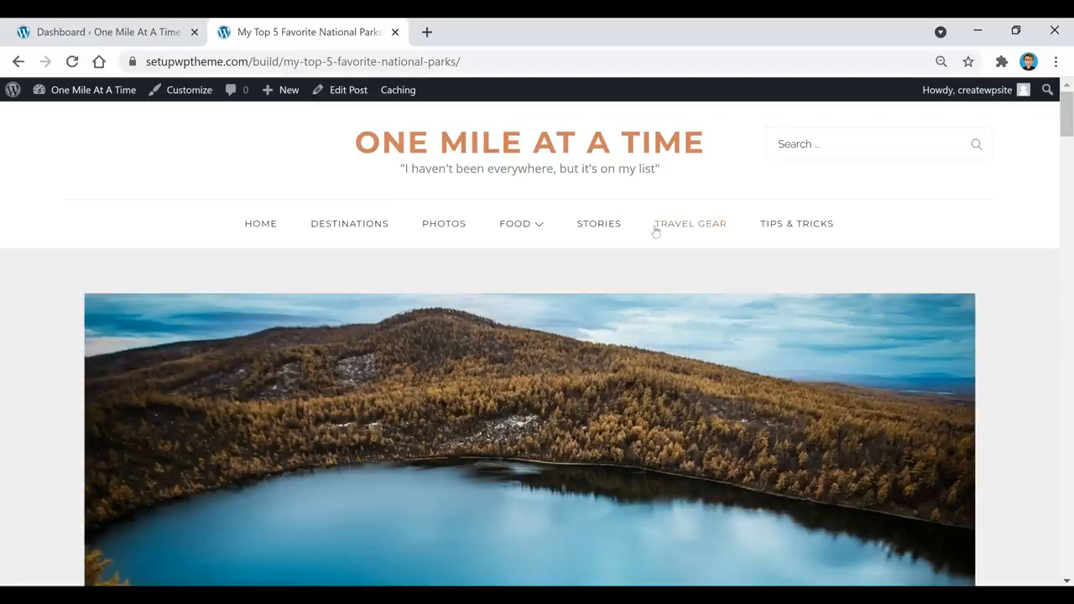
scroll(654, 235, "down", 5)
scroll(677, 252, "down", 5)
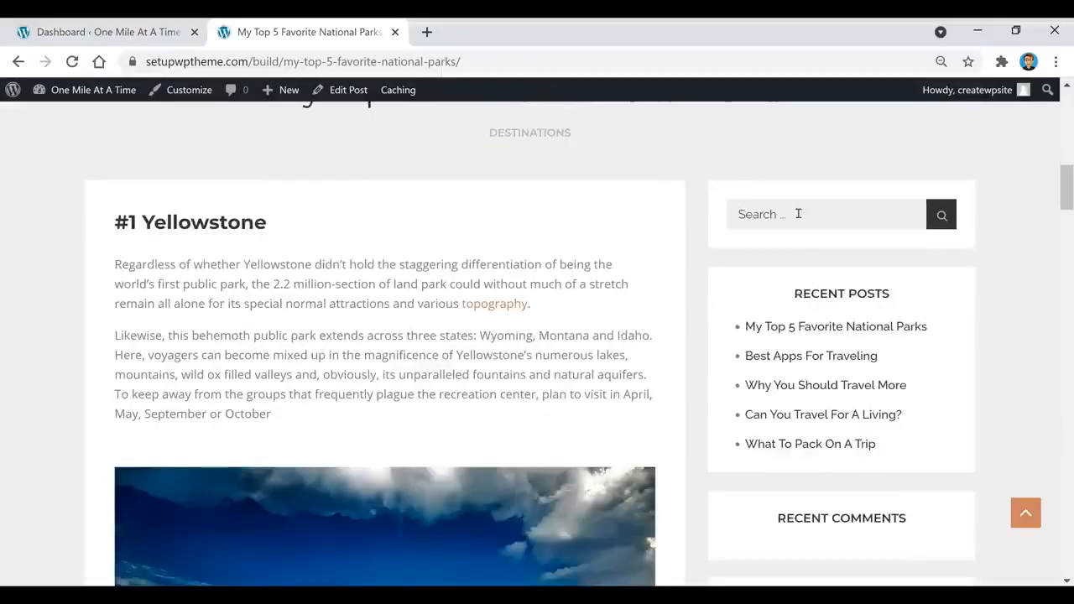
scroll(818, 176, "down", 1)
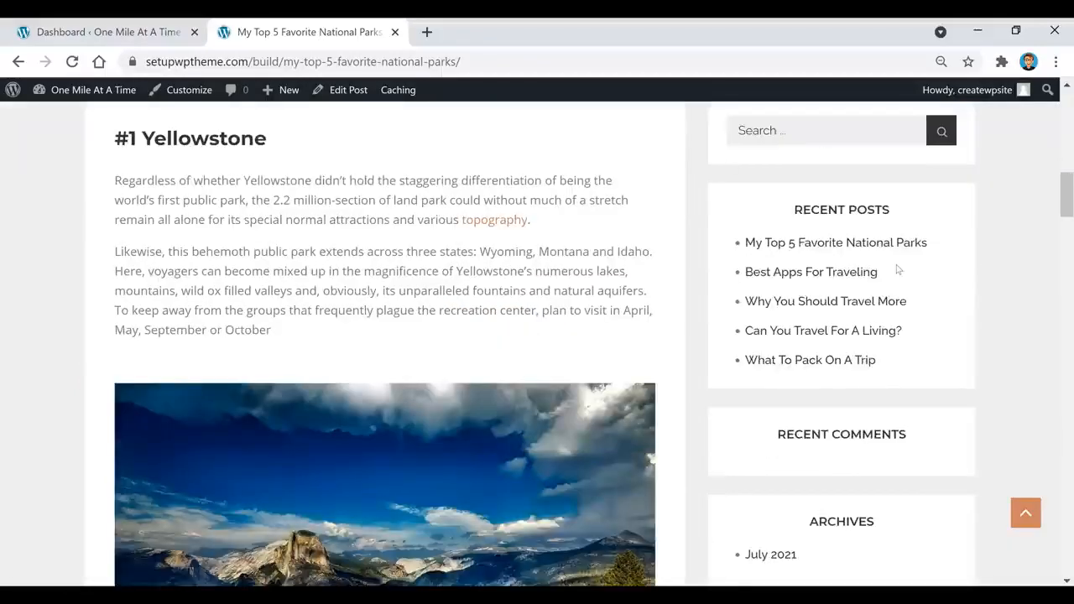
scroll(898, 268, "down", 5)
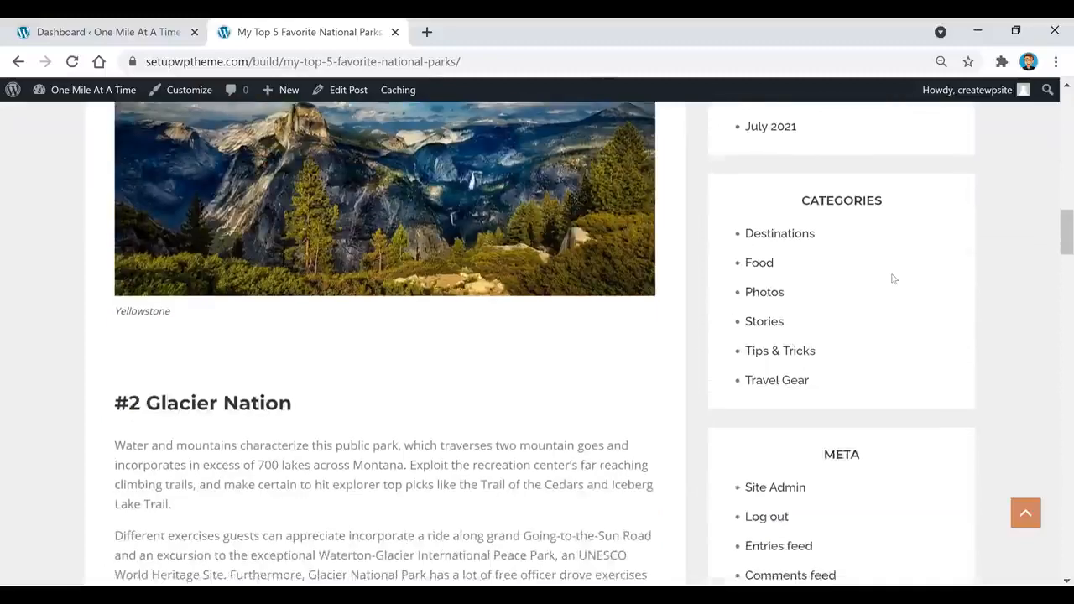
scroll(893, 279, "down", 2)
scroll(892, 277, "up", 12)
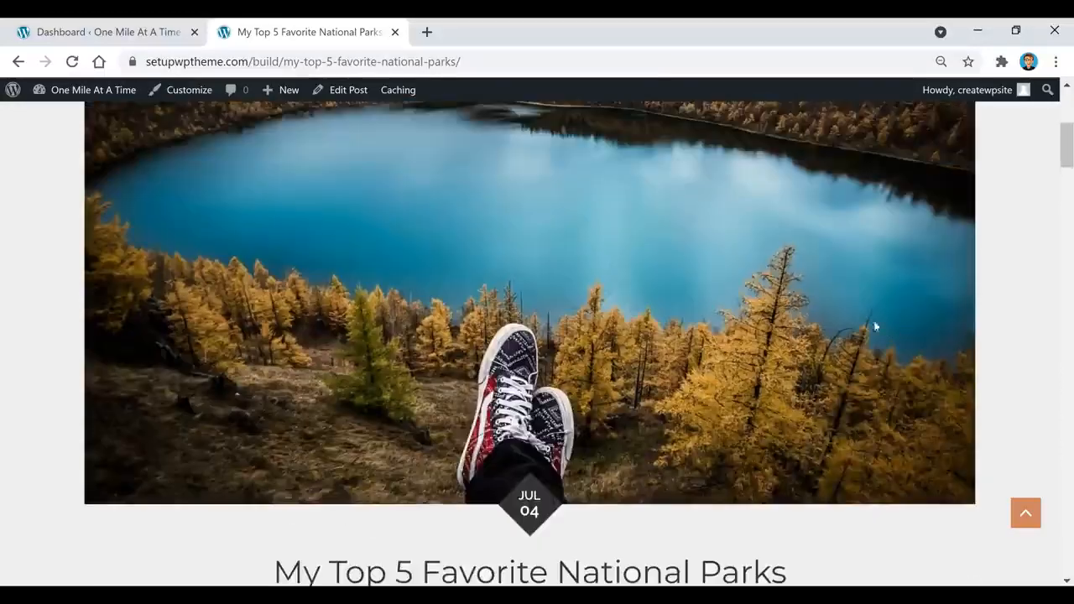
scroll(875, 326, "up", 3)
- Open the Widgets page from the dashboard and place Recent Posts above Search in the Primary Sidebar
left_click(107, 32)
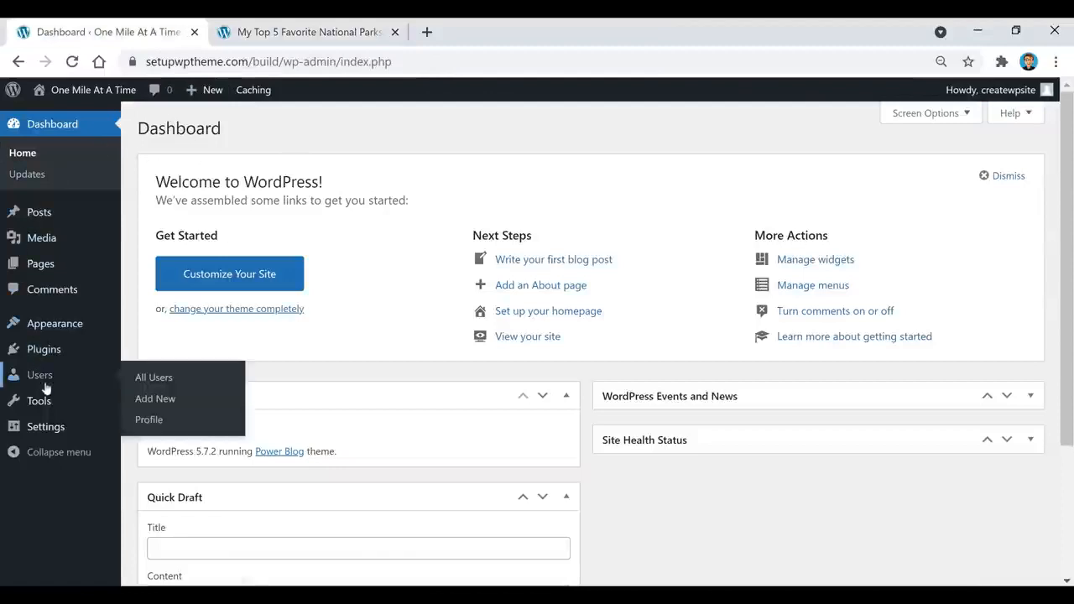
mouse_move(55, 327)
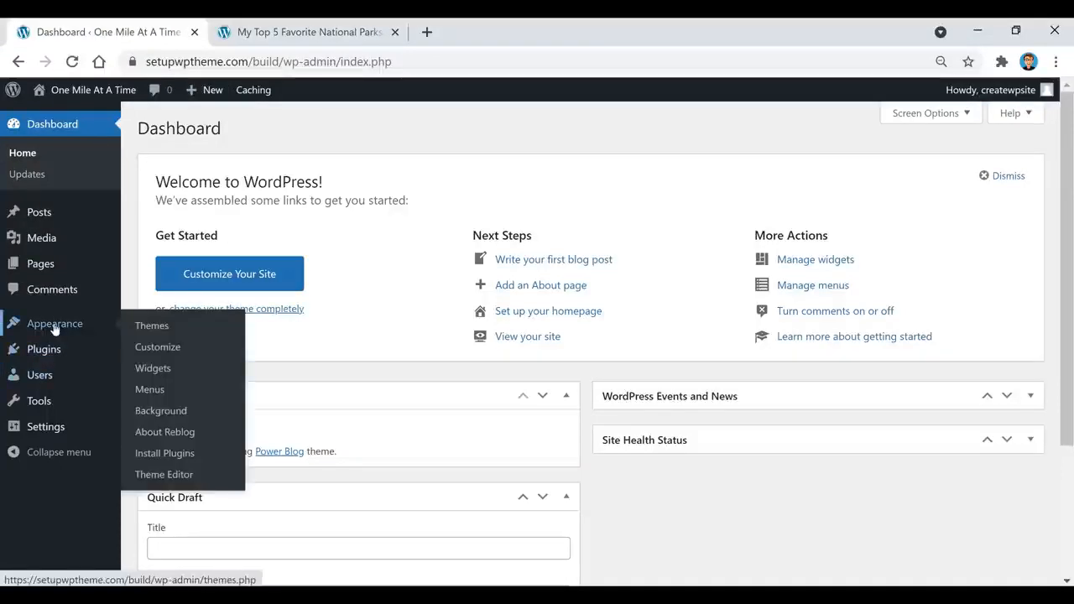
left_click(168, 372)
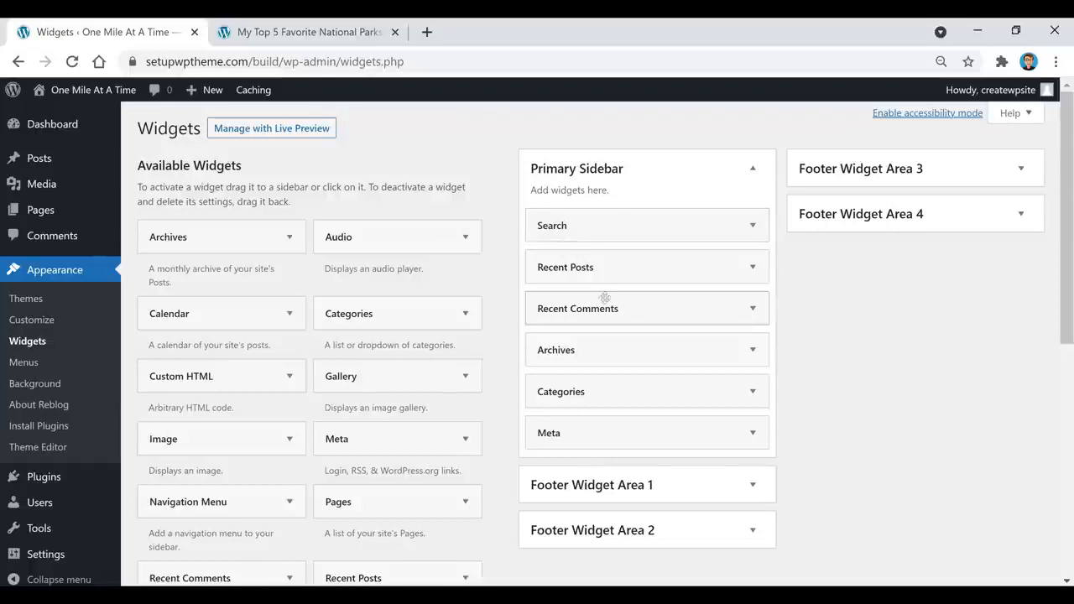
mouse_move(578, 229)
left_mouse_down()
mouse_move(580, 269)
mouse_move(569, 227)
left_mouse_up()
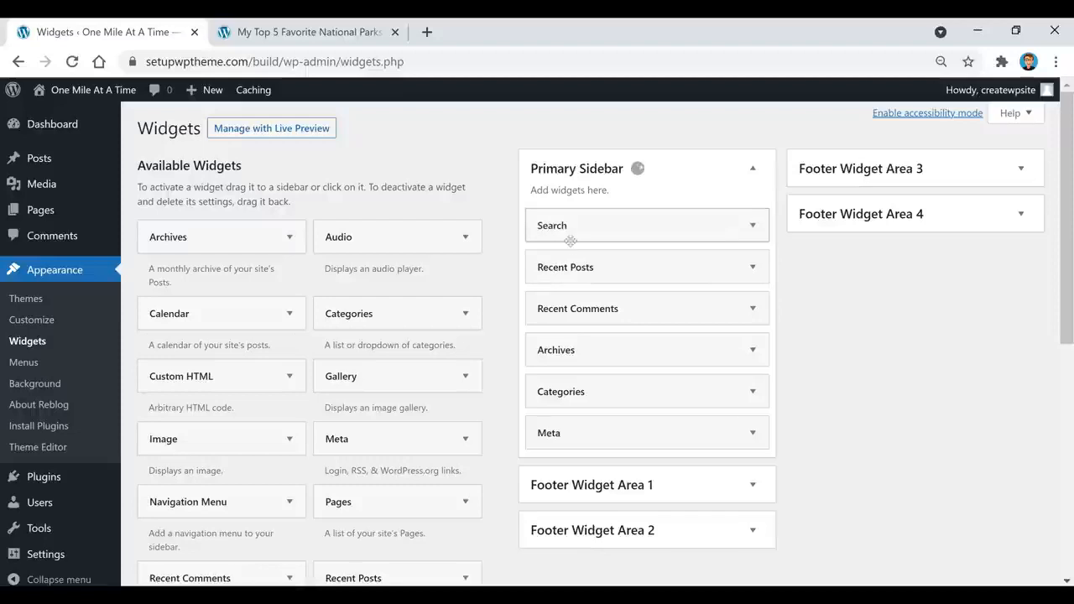
left_click_drag(576, 266, 577, 225)
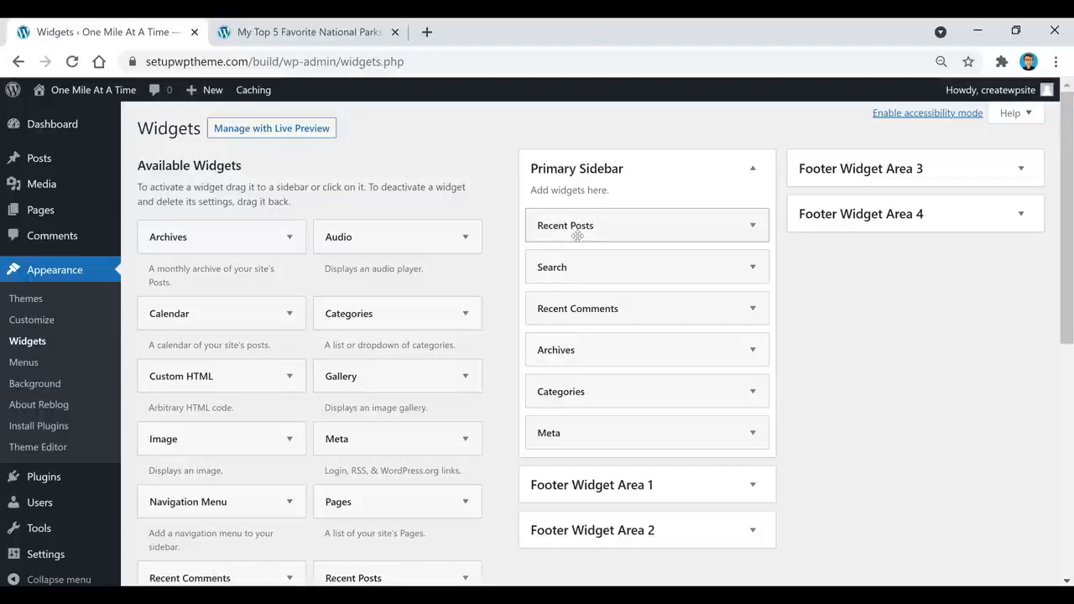
- Reload the national parks post and compare its sidebar with the widget order in the Primary Sidebar
left_click(349, 37)
scroll(610, 334, "down", 6)
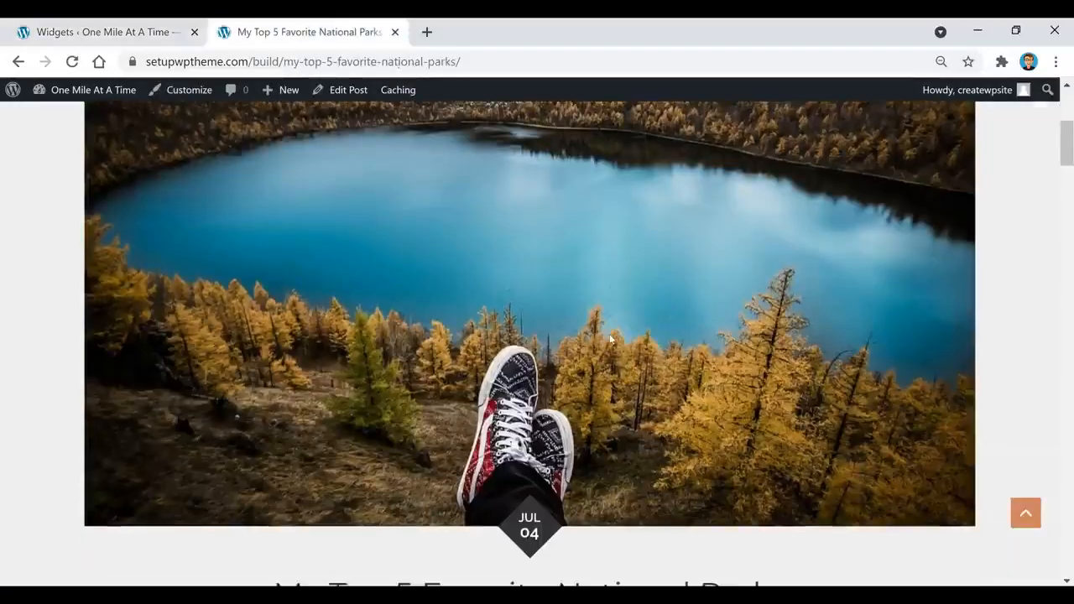
scroll(818, 454, "down", 1)
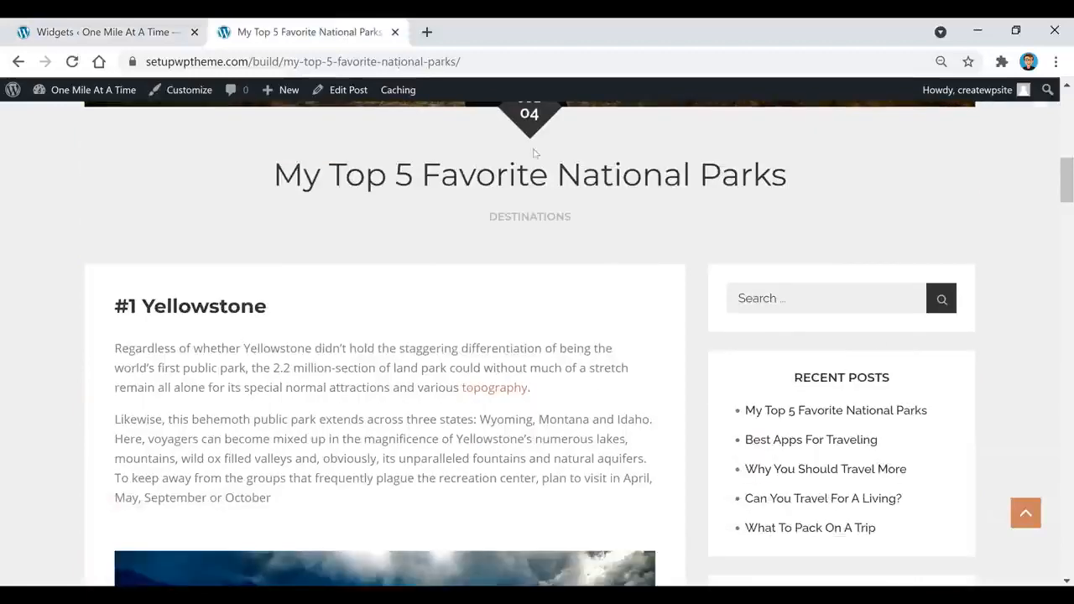
left_click(72, 61)
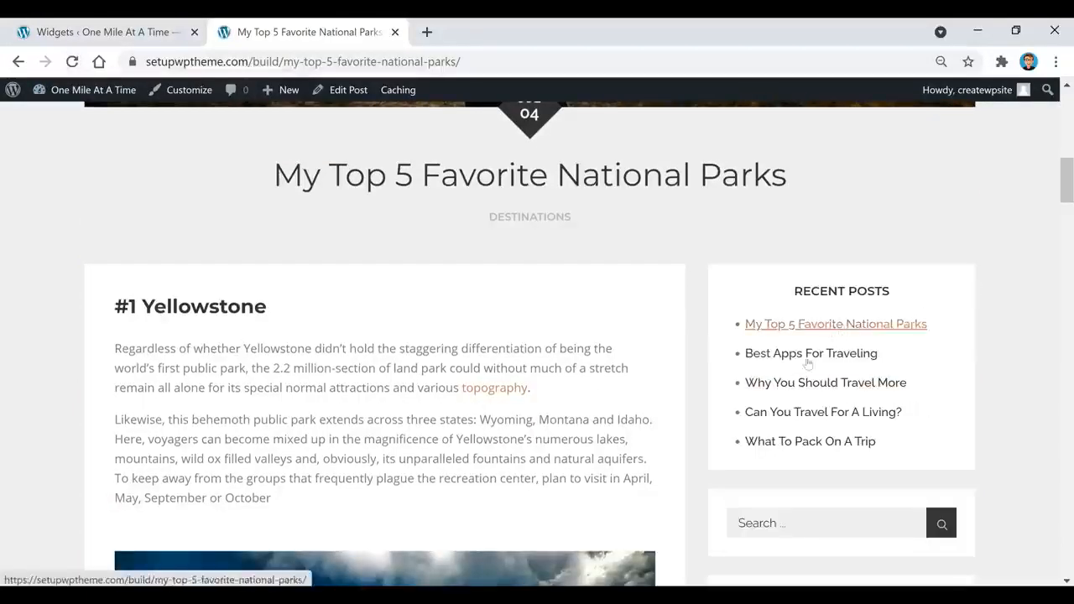
left_click(153, 34)
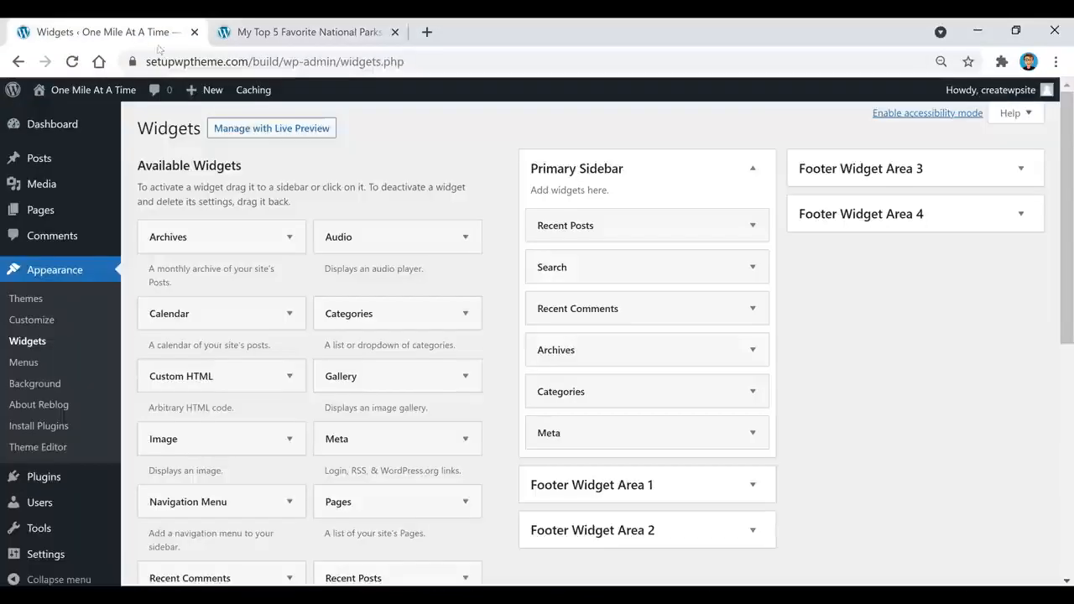
left_click(306, 32)
scroll(824, 322, "down", 5)
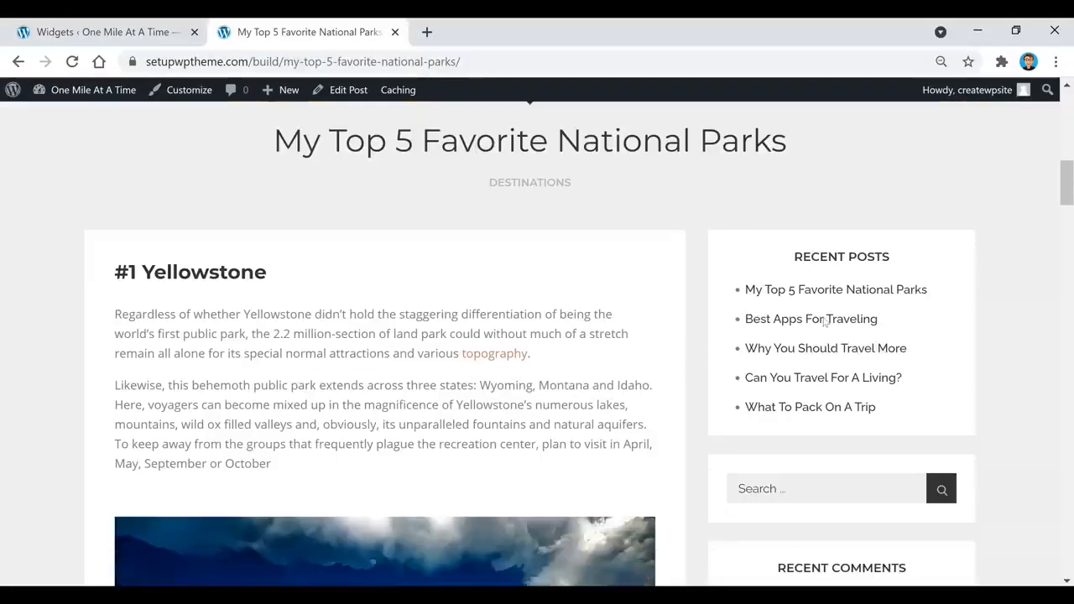
- Check the national parks post's sidebar, delete the Archives and Meta widgets from the Primary Sidebar, and place Search above Recent Posts
scroll(824, 321, "down", 3)
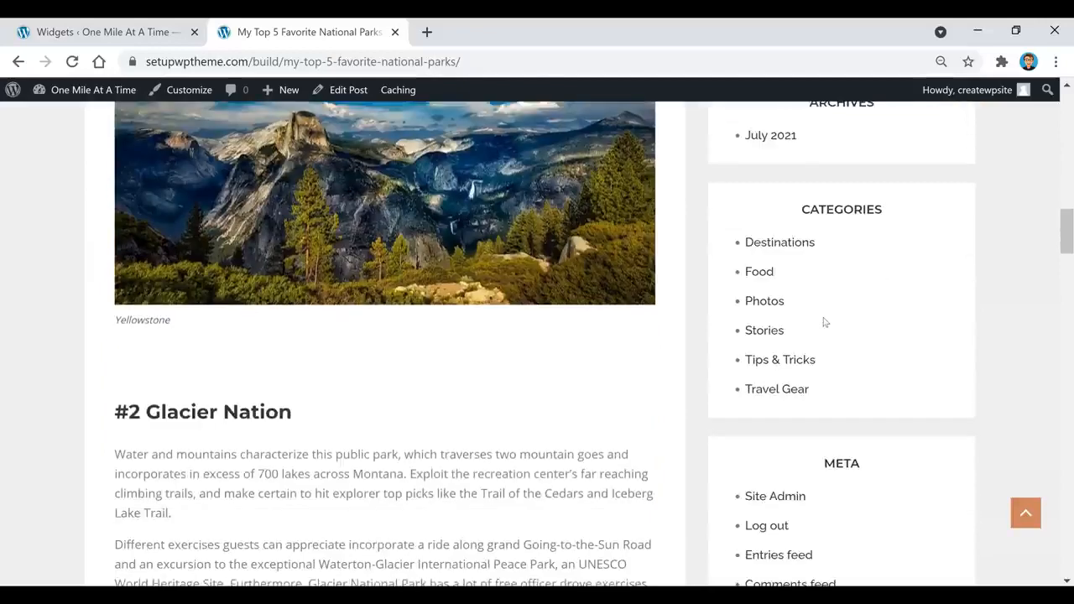
scroll(791, 218, "up", 1)
scroll(928, 242, "down", 3)
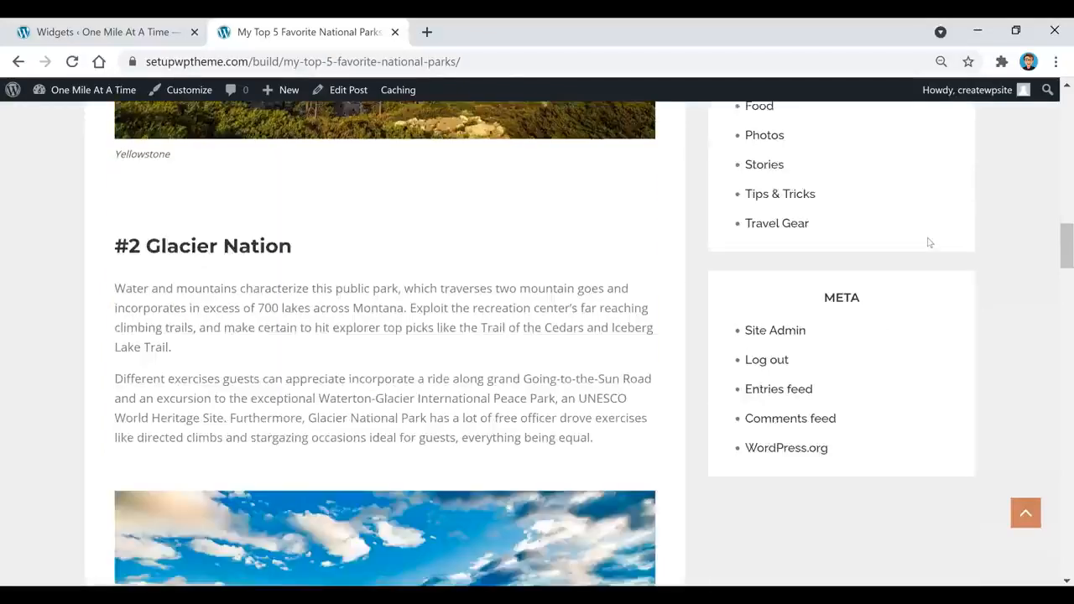
scroll(933, 263, "down", 1)
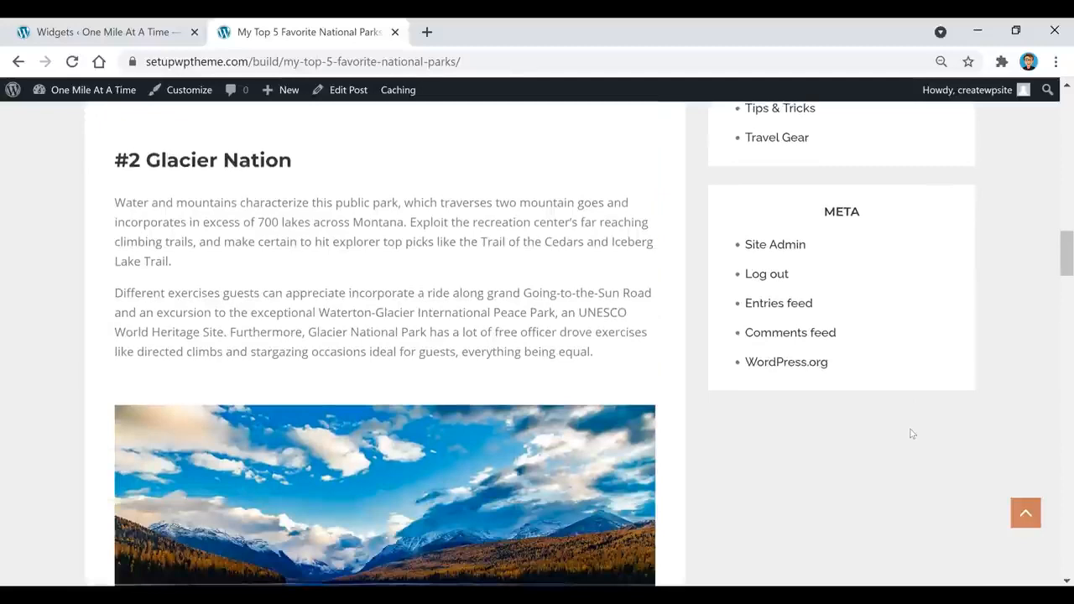
scroll(912, 434, "up", 13)
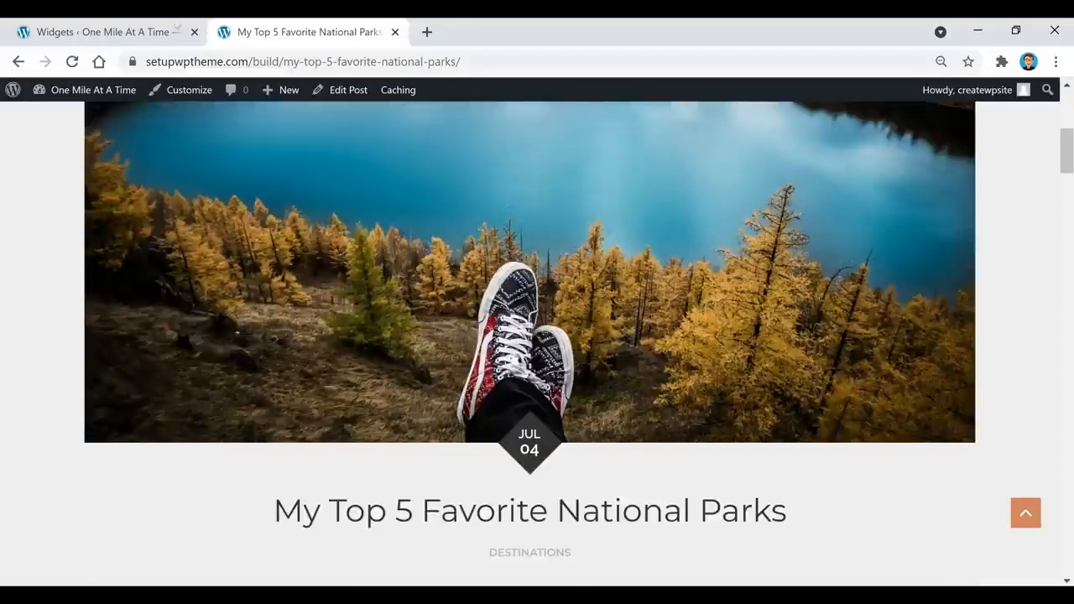
left_click(141, 29)
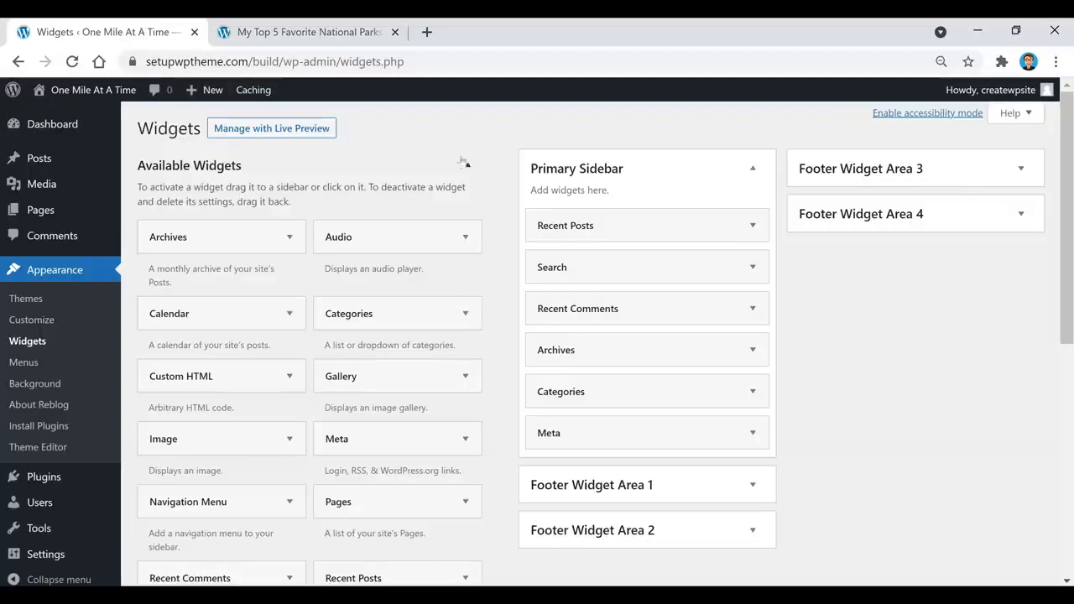
left_click(683, 356)
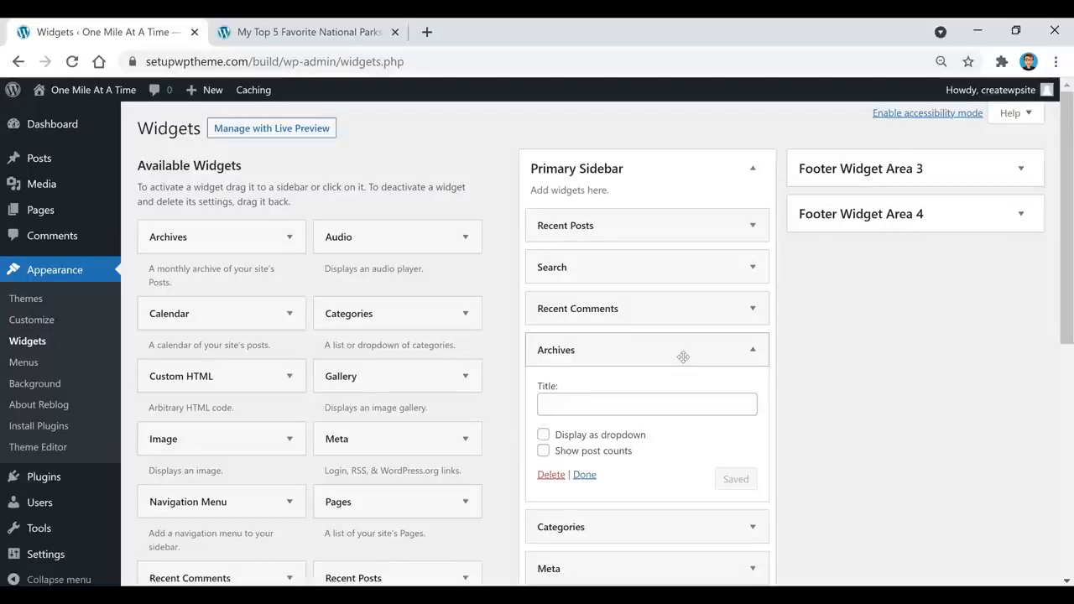
left_click(550, 475)
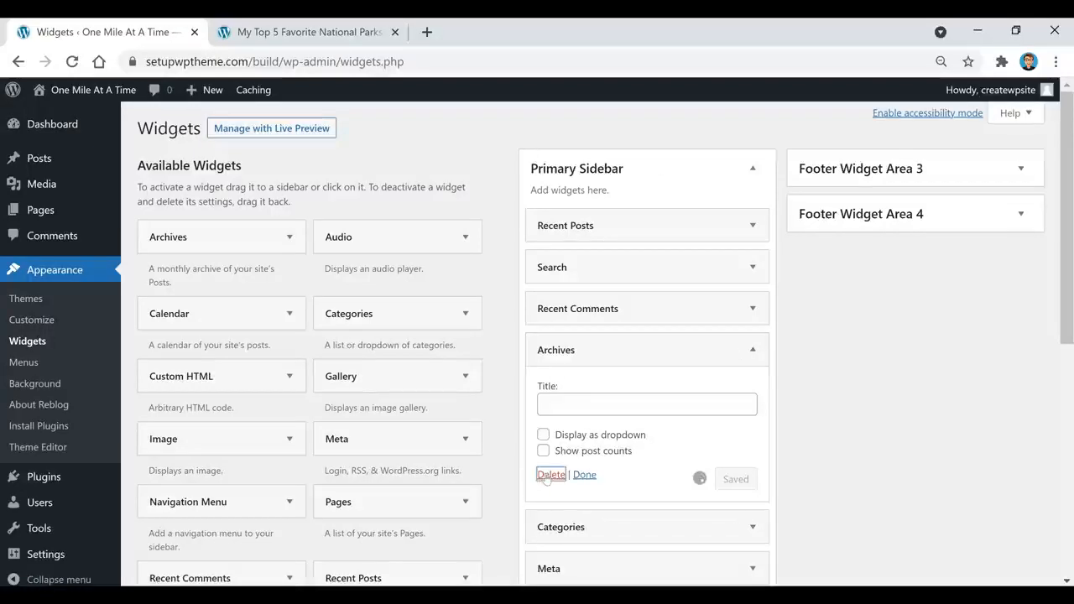
left_click(606, 389)
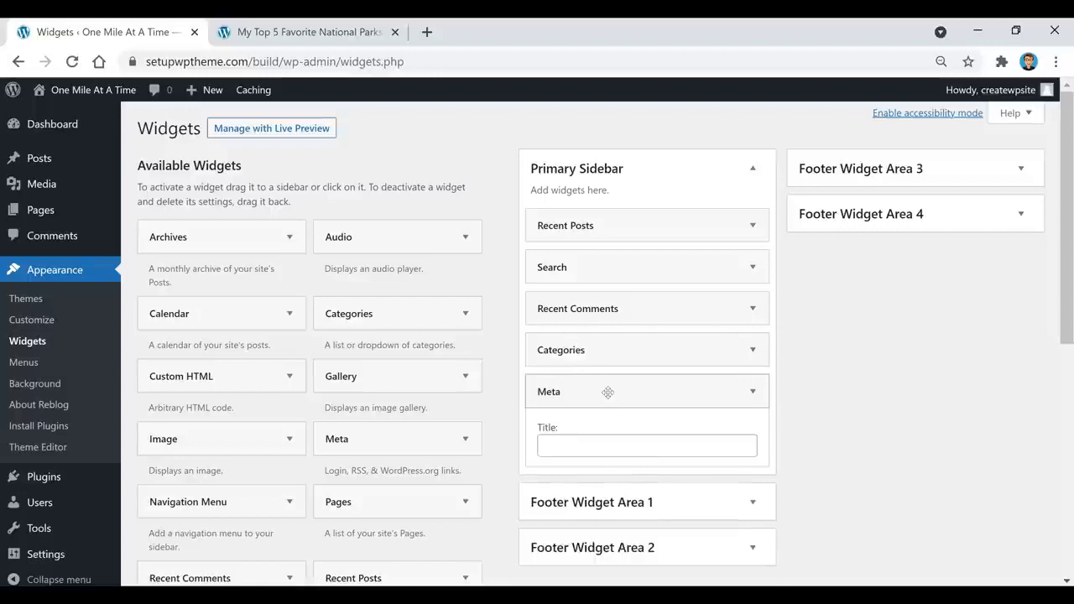
left_click(550, 474)
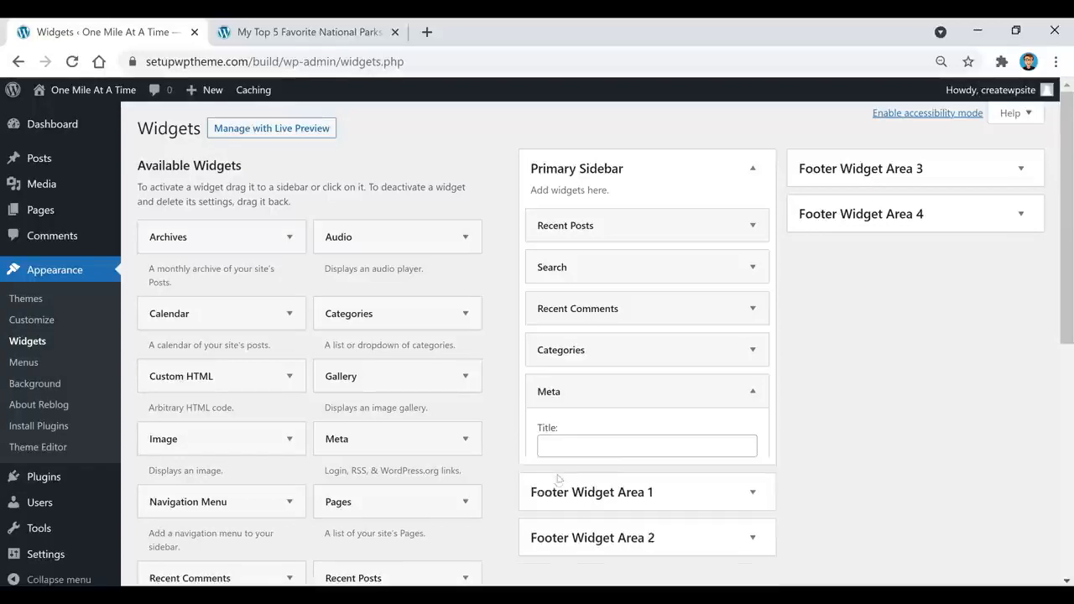
left_click_drag(541, 266, 578, 226)
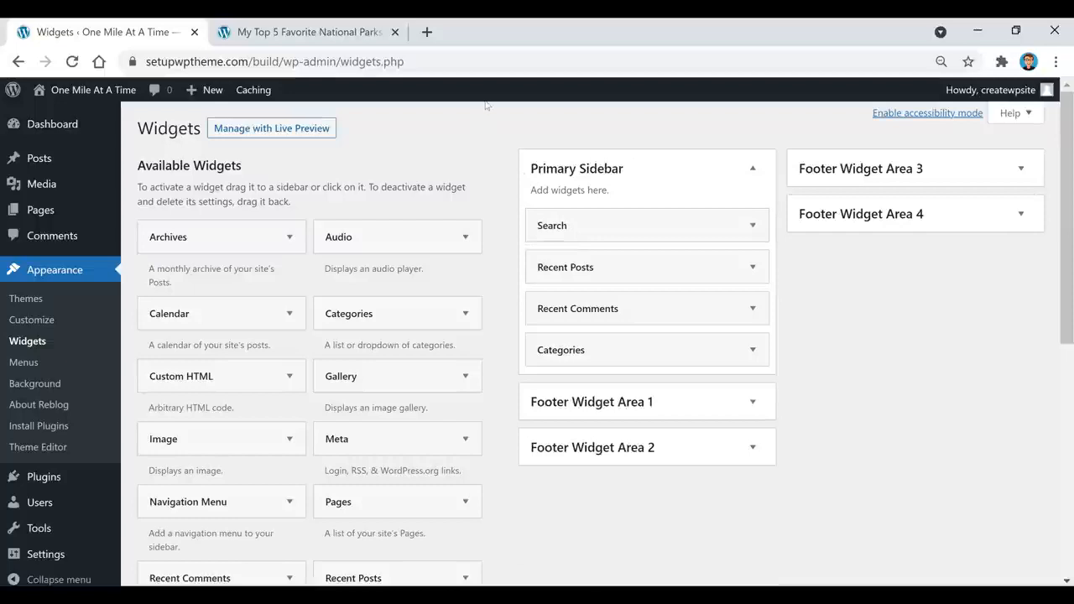
- Add an Image widget between Search and Recent Posts, using the yellow Expedia Add On Advantage banner from the media library
scroll(461, 143, "down", 1)
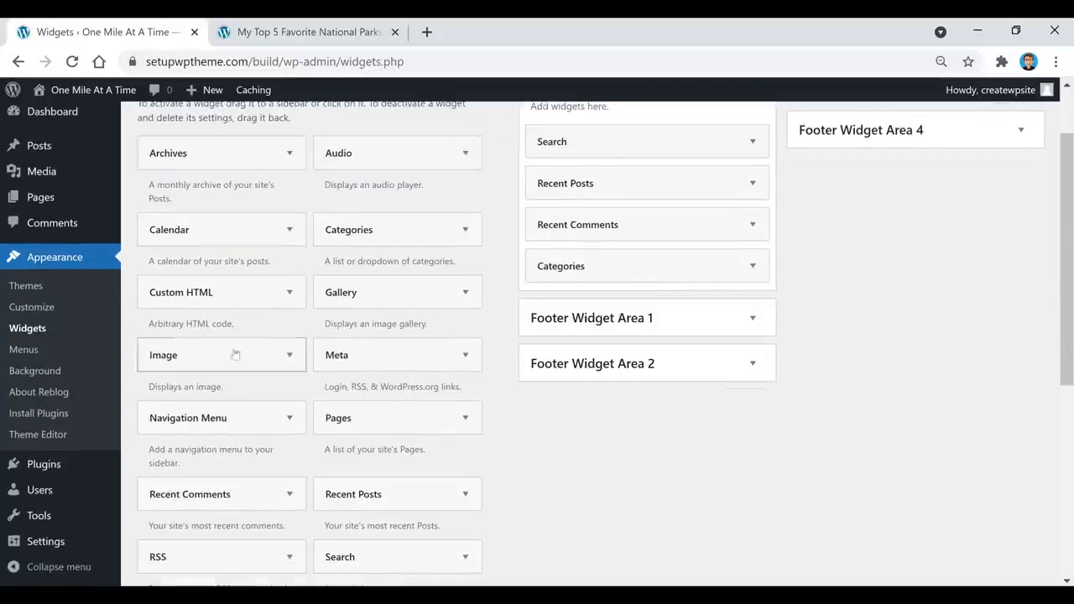
scroll(336, 420, "up", 1)
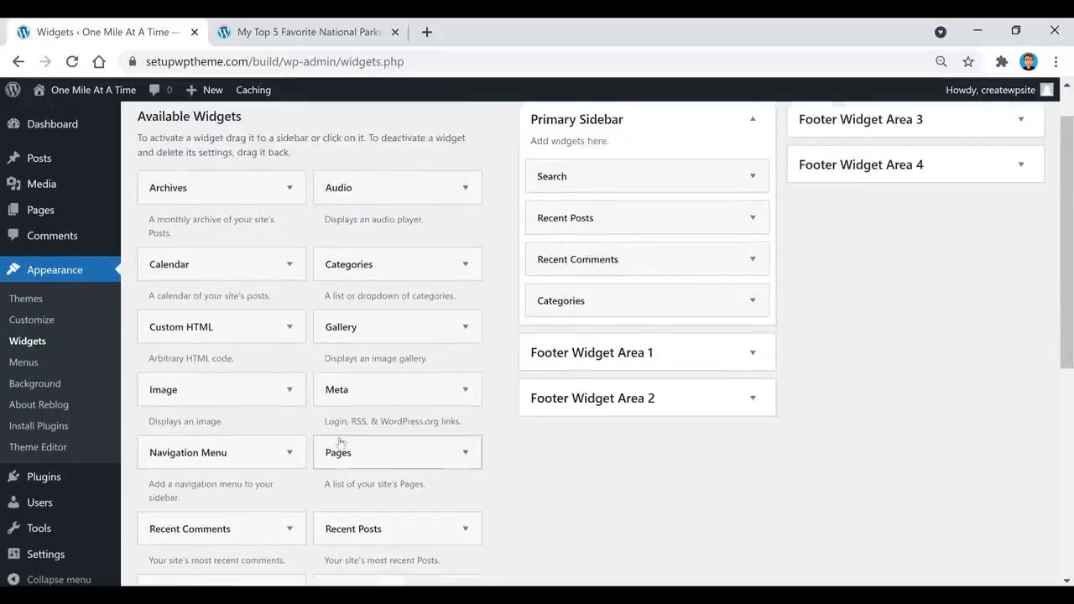
scroll(339, 443, "down", 2)
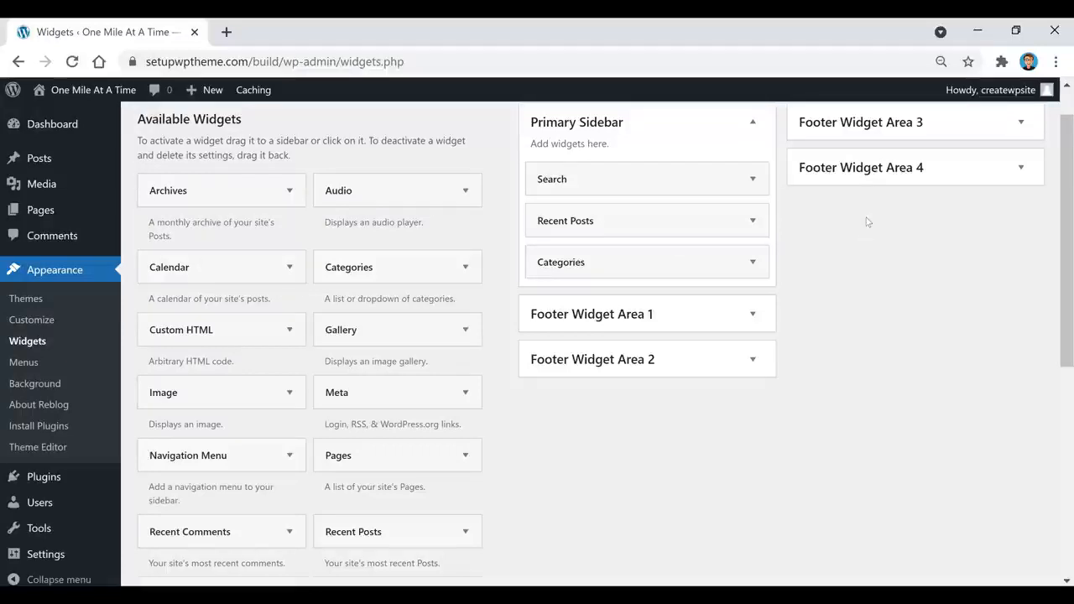
left_click_drag(184, 395, 626, 230)
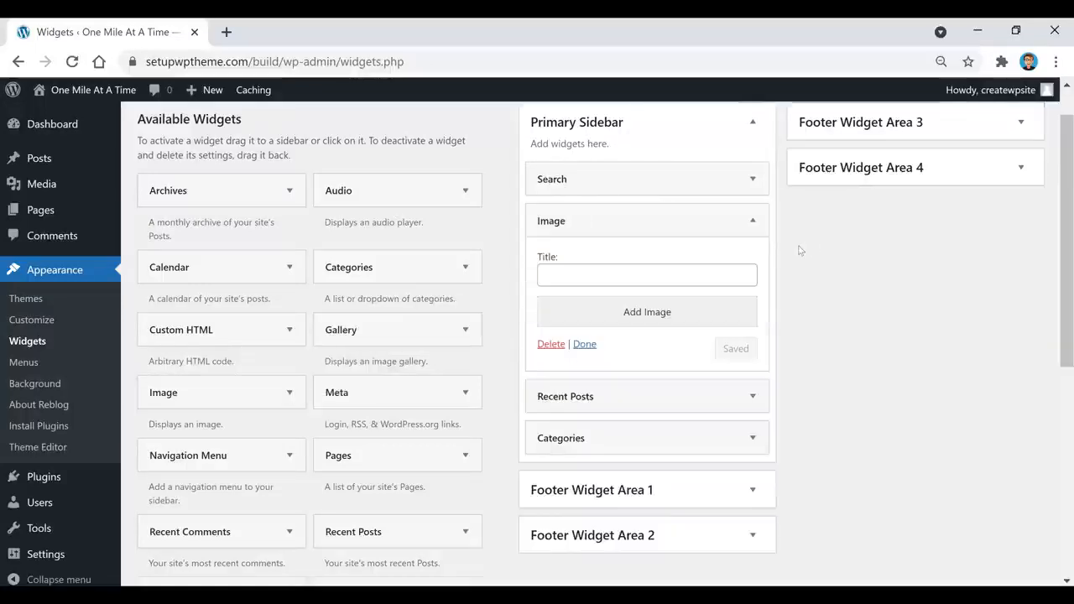
left_click(650, 312)
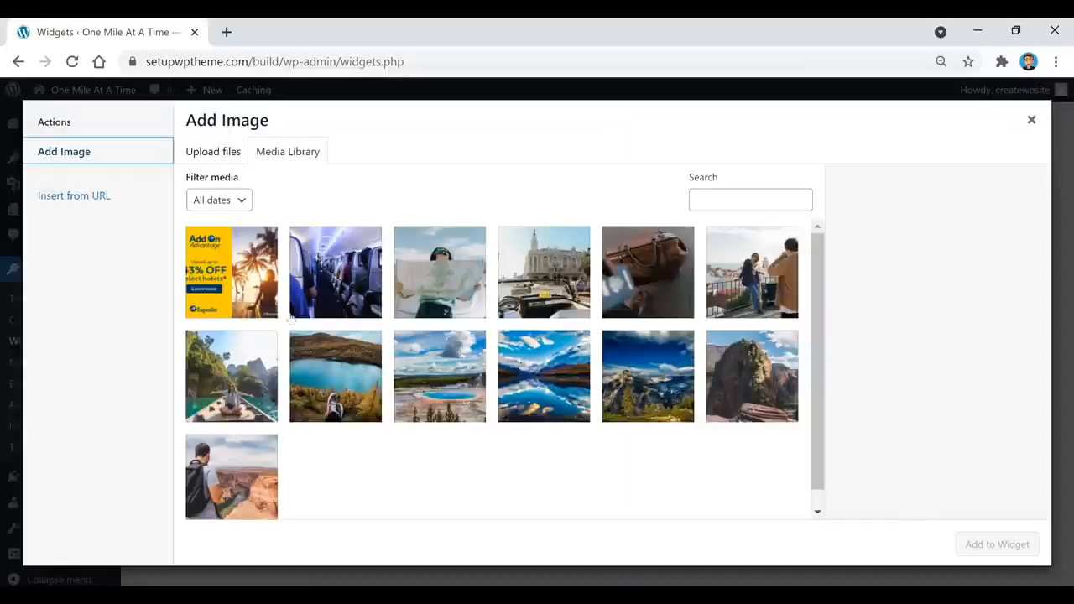
left_click(240, 300)
left_click(991, 545)
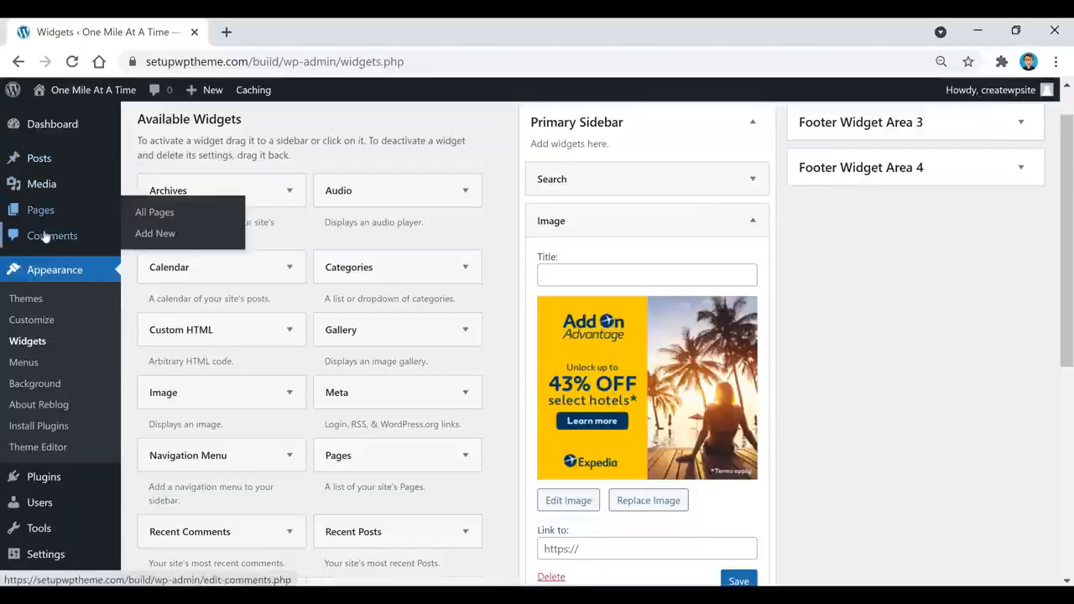
mouse_move(37, 183)
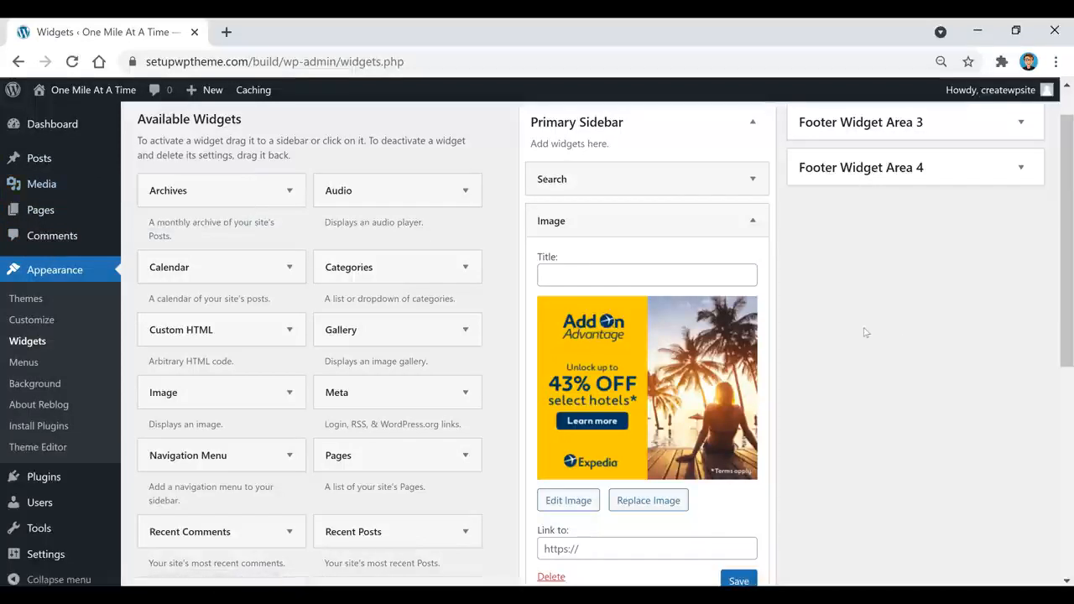
scroll(864, 332, "down", 1)
left_click(589, 465)
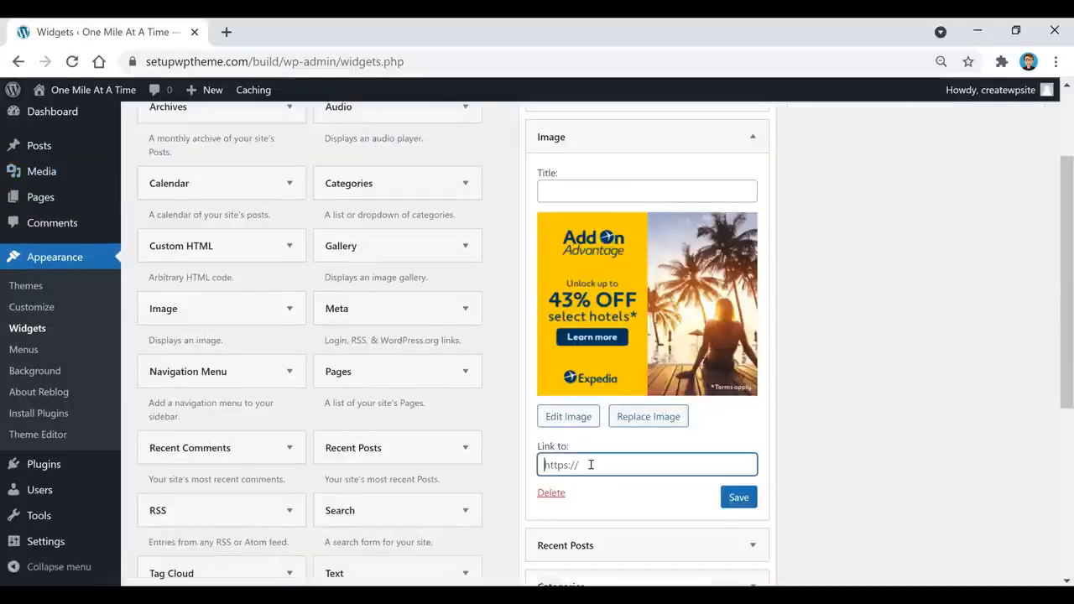
type("https://www.expedia.com/Hotels")
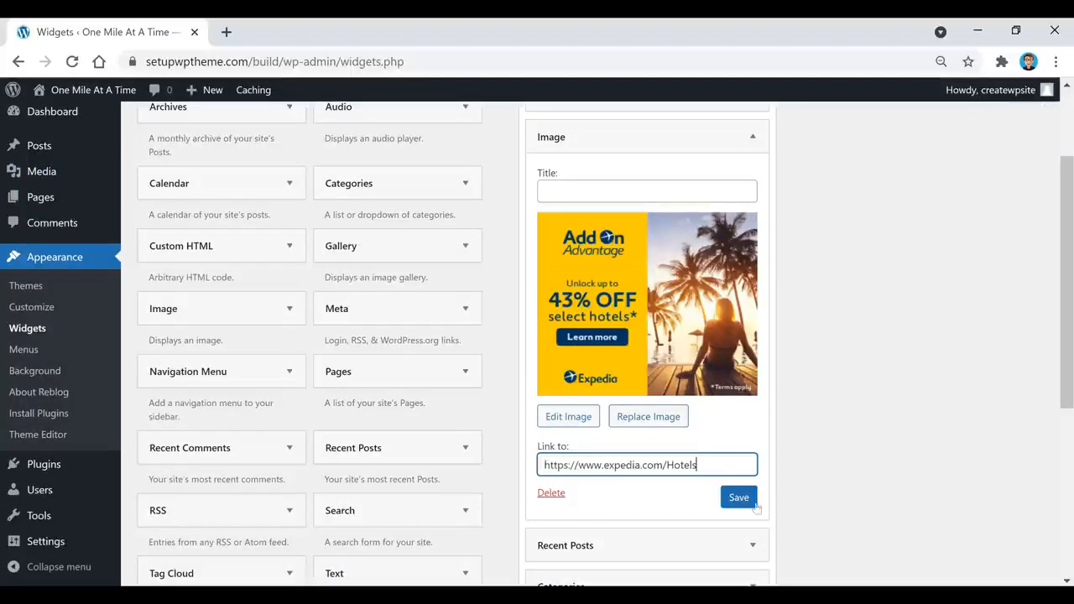
left_click(744, 505)
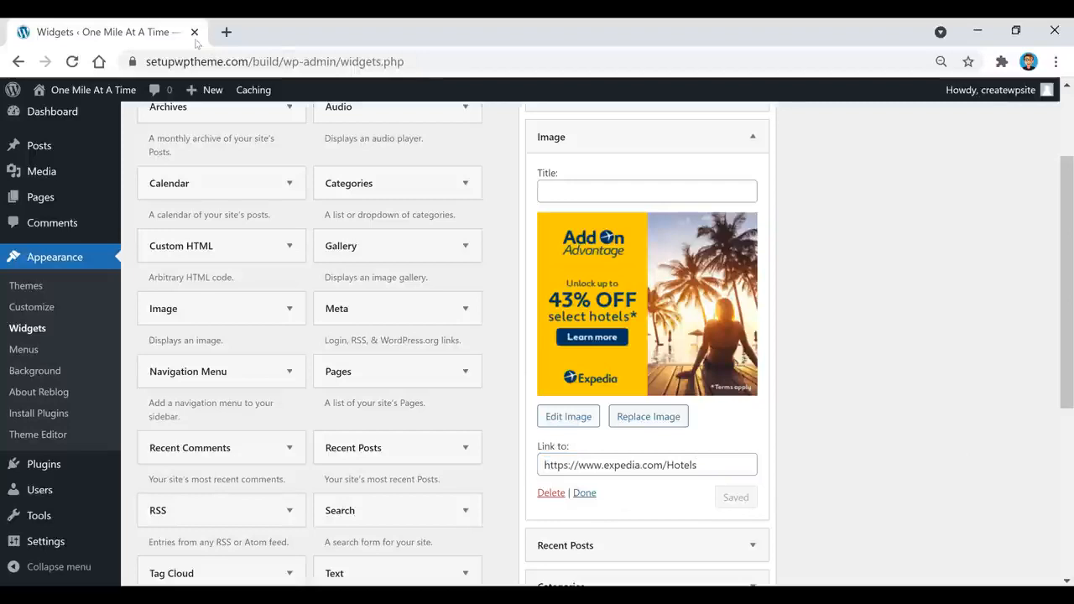
- View the national parks post in a new tab, test the Expedia banner's link in its sidebar, and return to the Widgets page
right_click(57, 95)
left_click(87, 109)
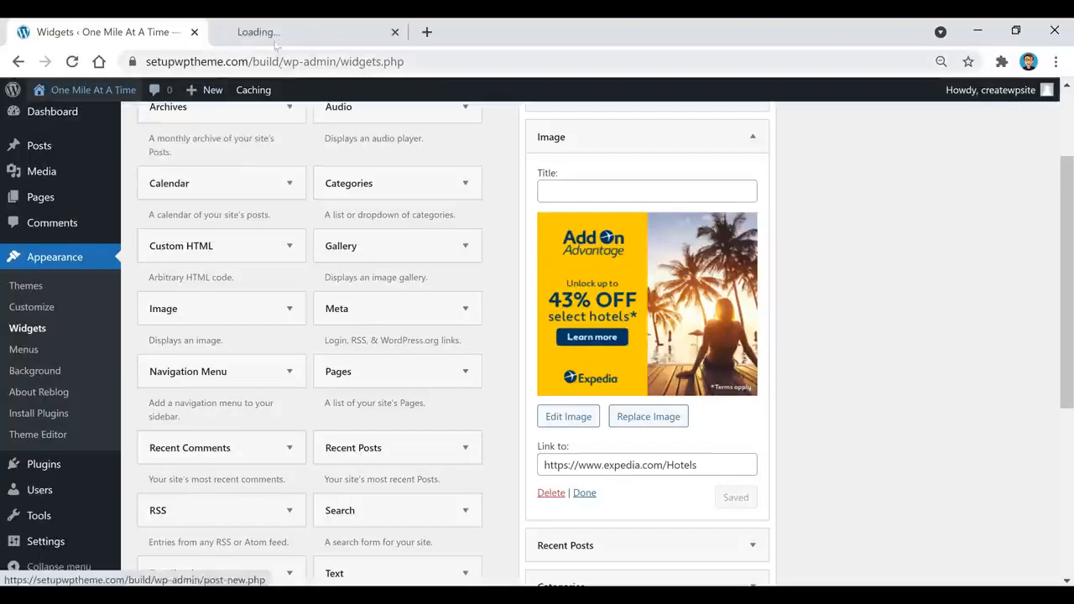
left_click(281, 33)
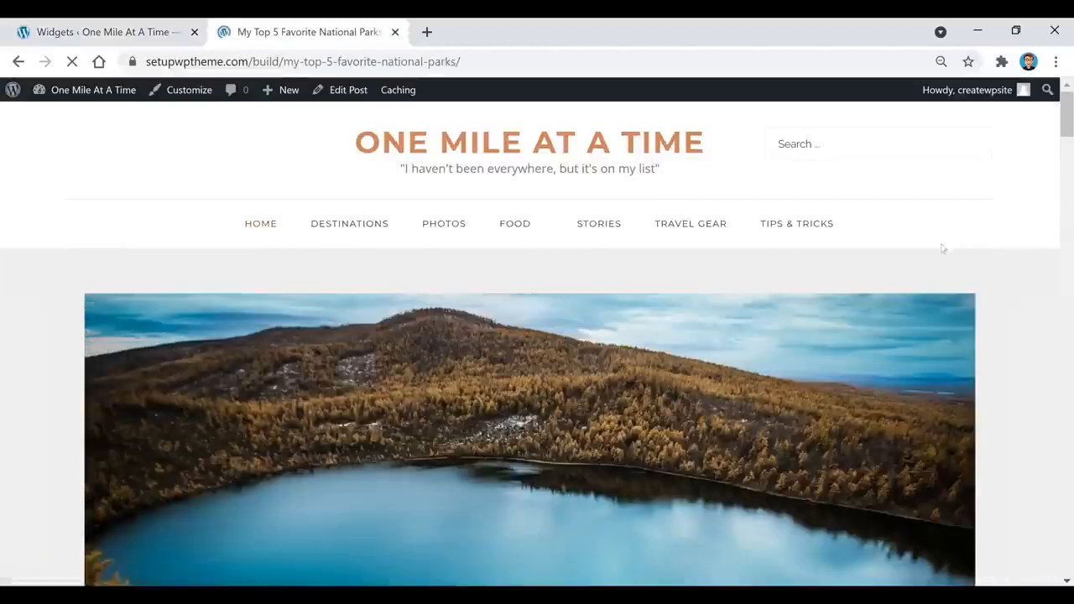
scroll(889, 263, "down", 5)
scroll(882, 262, "down", 5)
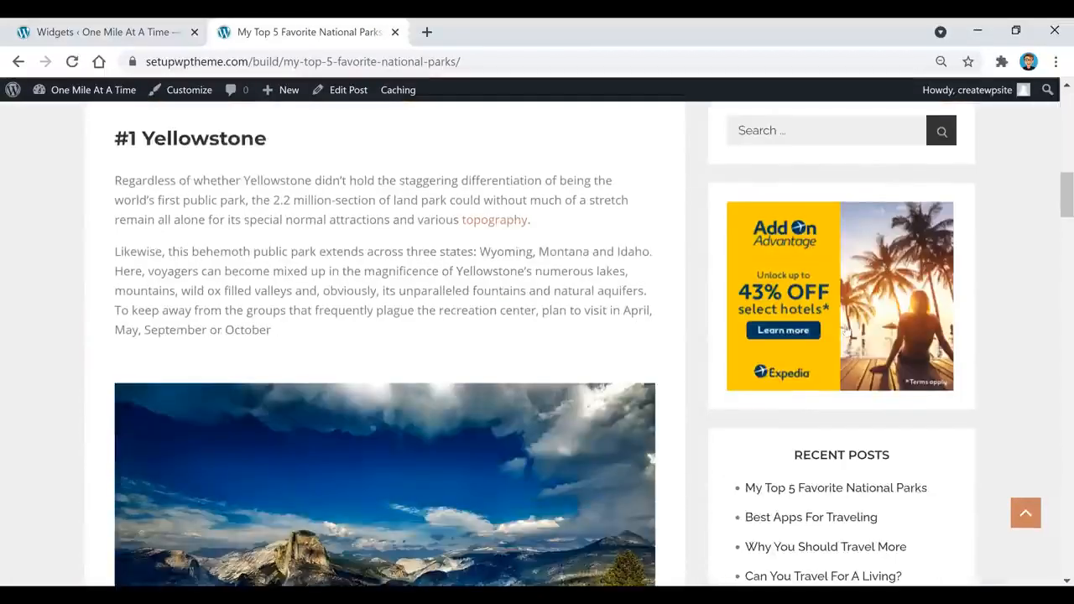
left_click(850, 271)
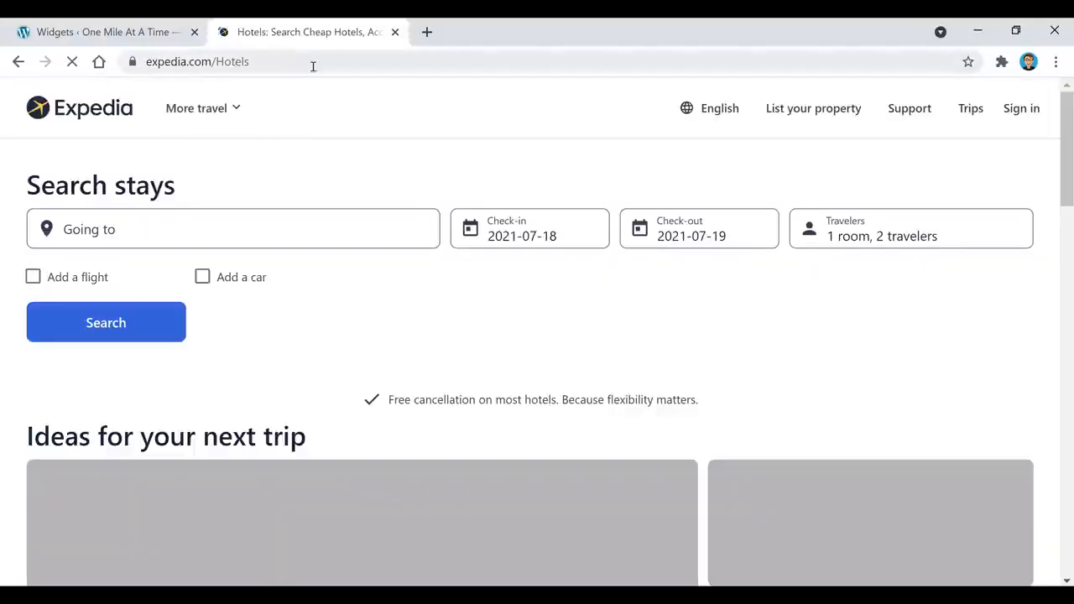
left_click(145, 33)
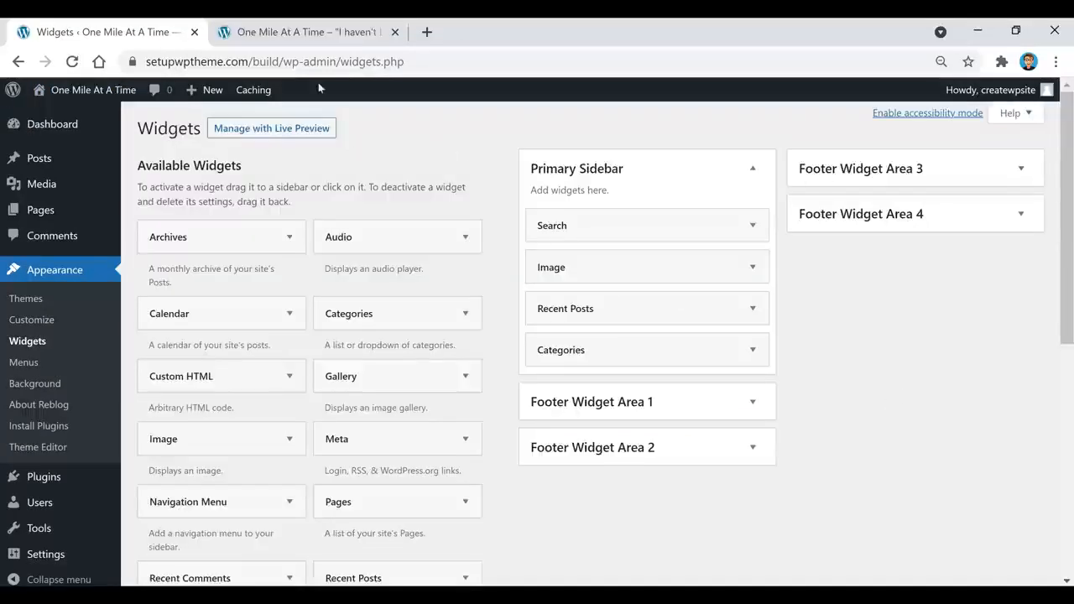
- Open the site's homepage in the Customizer and look over the Site Identity settings for the header
left_click(321, 38)
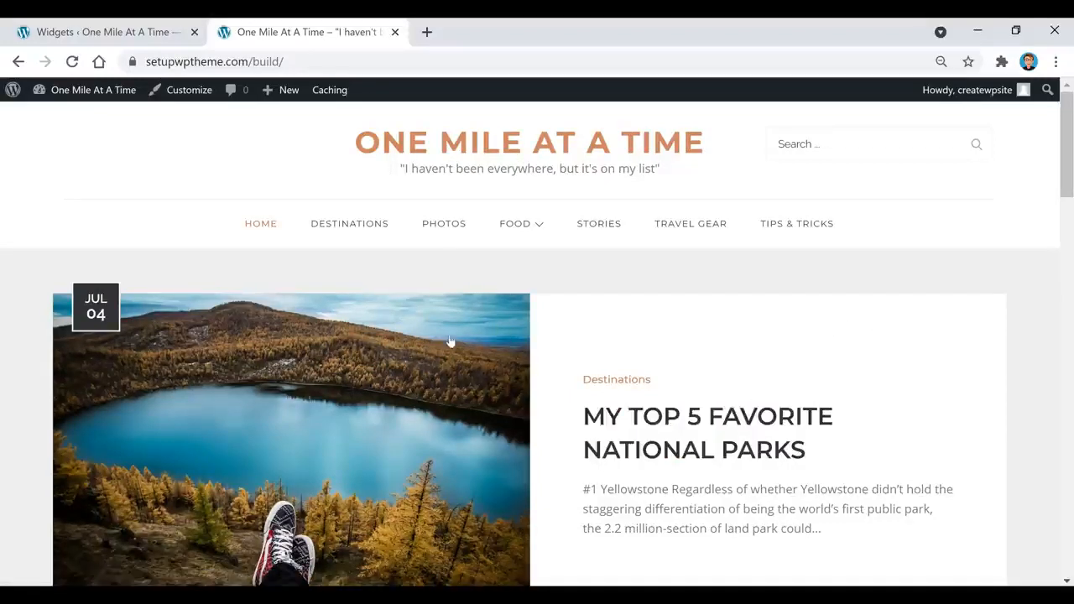
left_click(183, 92)
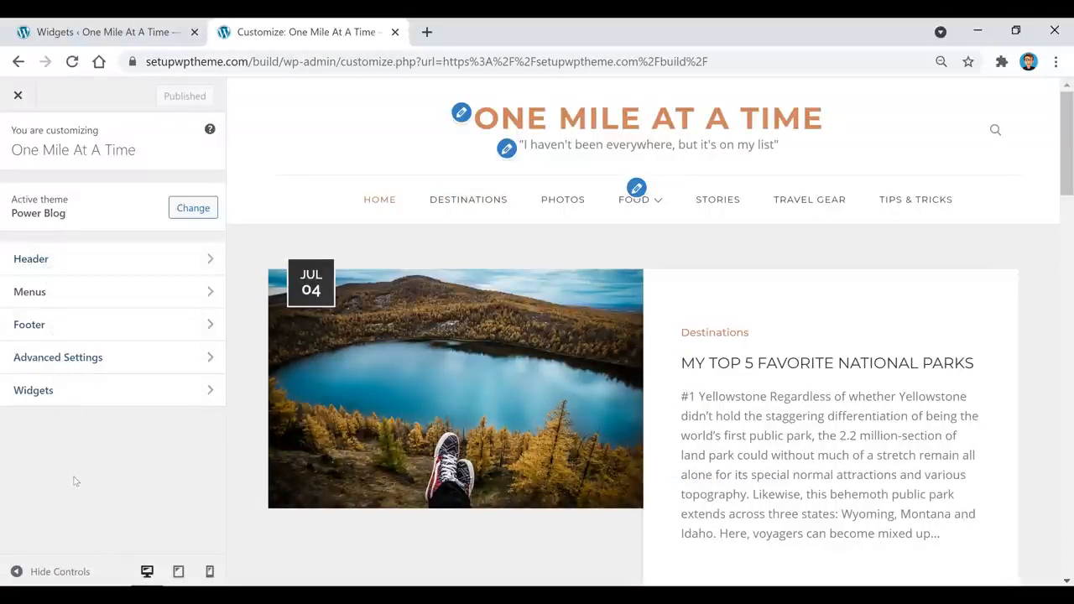
left_click(84, 258)
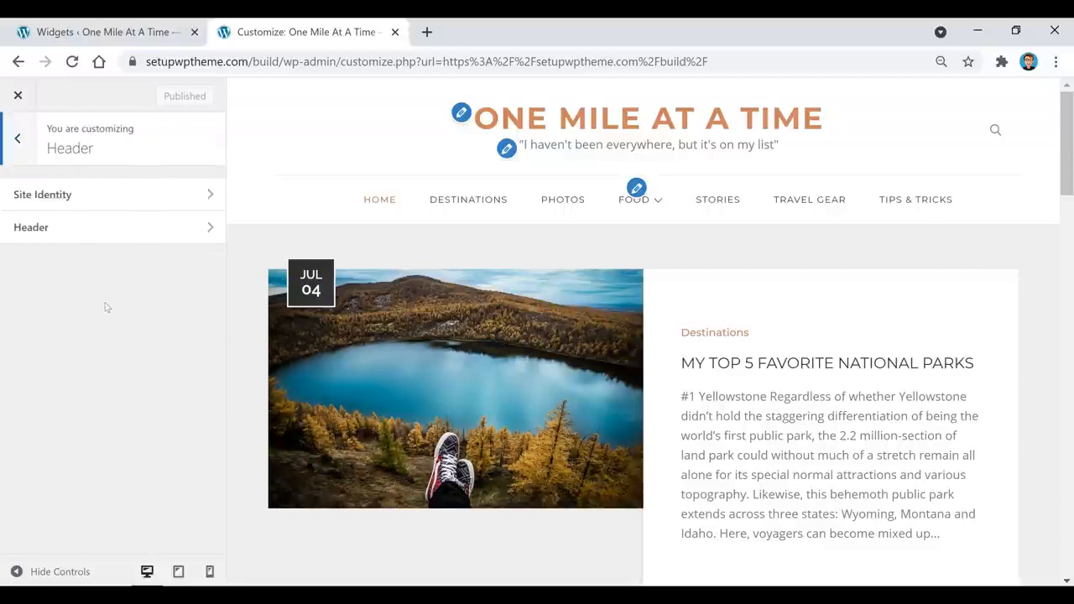
left_click(76, 195)
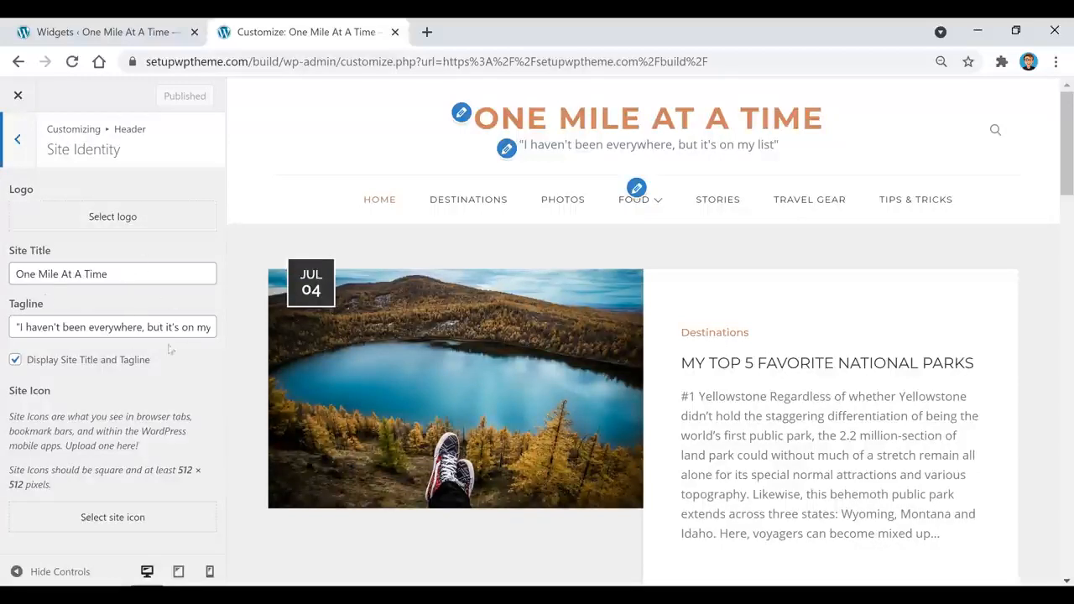
left_click(19, 138)
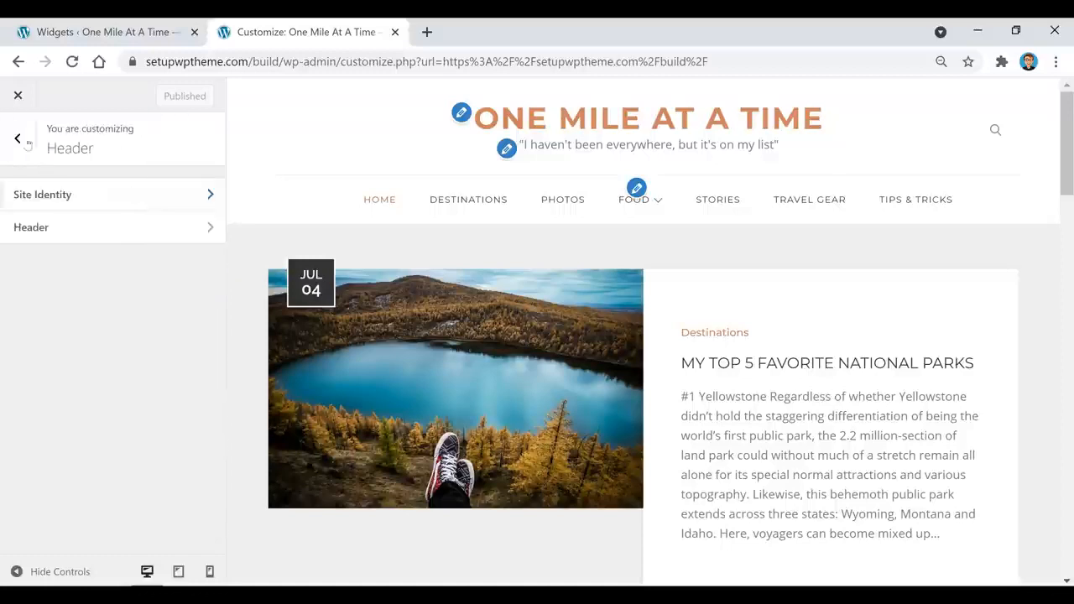
- Try toggling the header's Show search option, leave it enabled, and return to the main customization sections
left_click(135, 228)
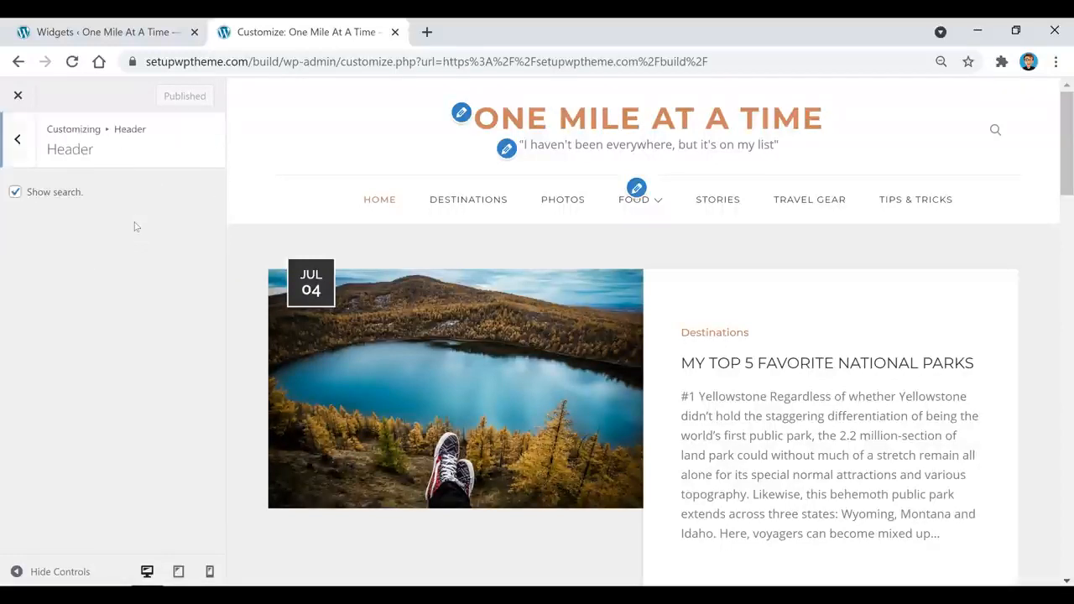
left_click(15, 192)
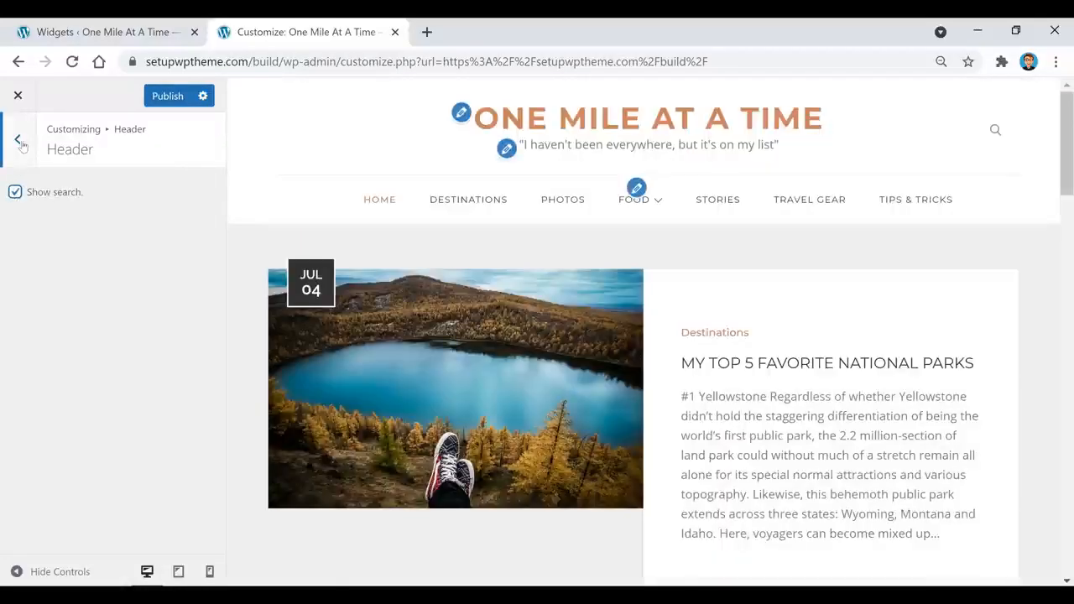
left_click(19, 141)
left_click(19, 141)
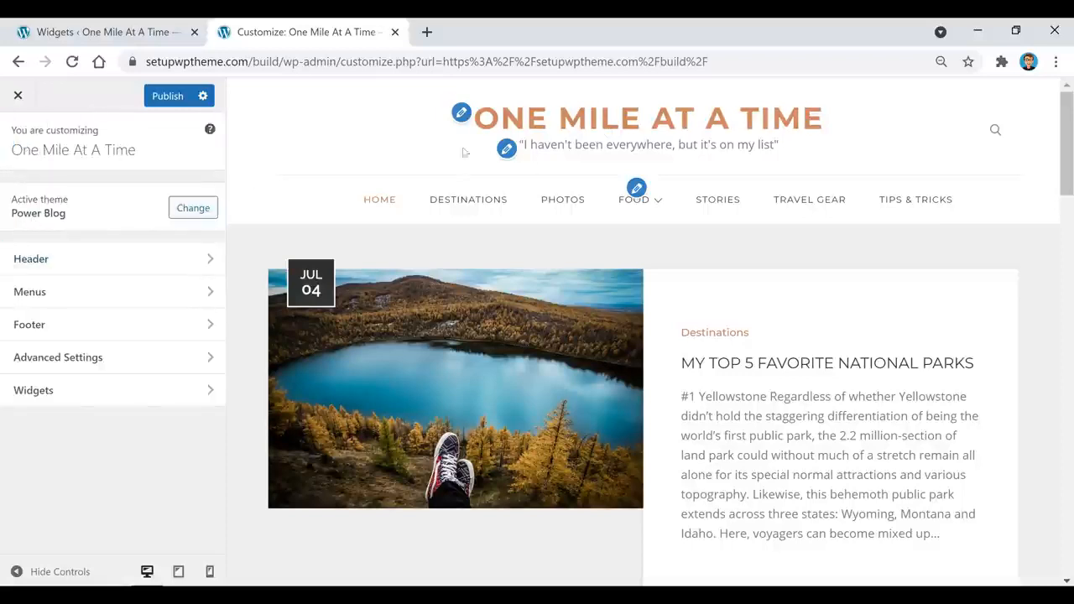
- Examine the theme's Advanced Settings for Colors, including the Background Color picker, and for Background Image
left_click(98, 359)
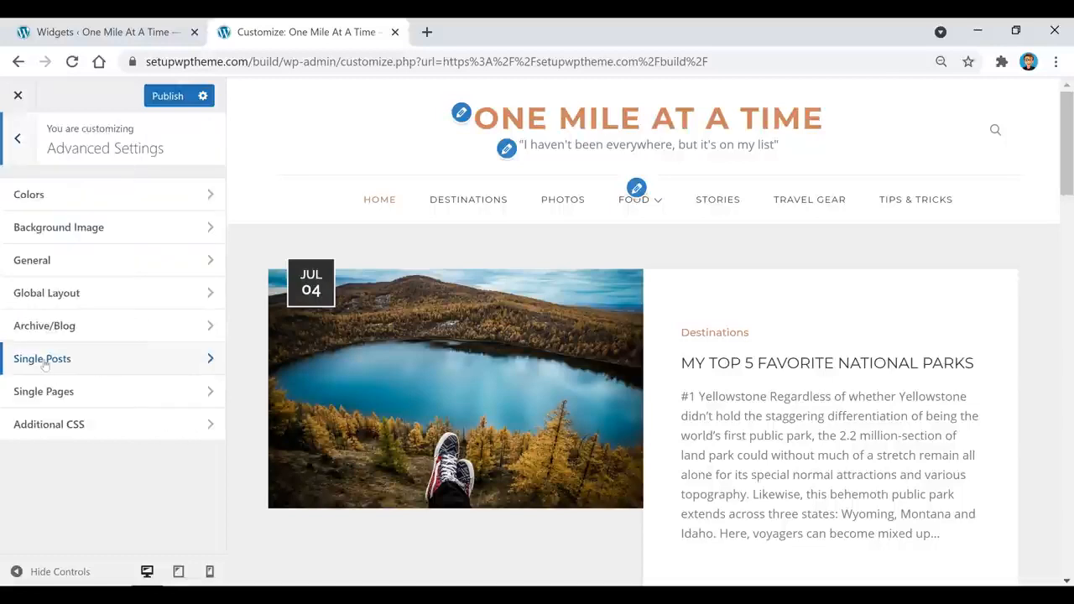
left_click(124, 200)
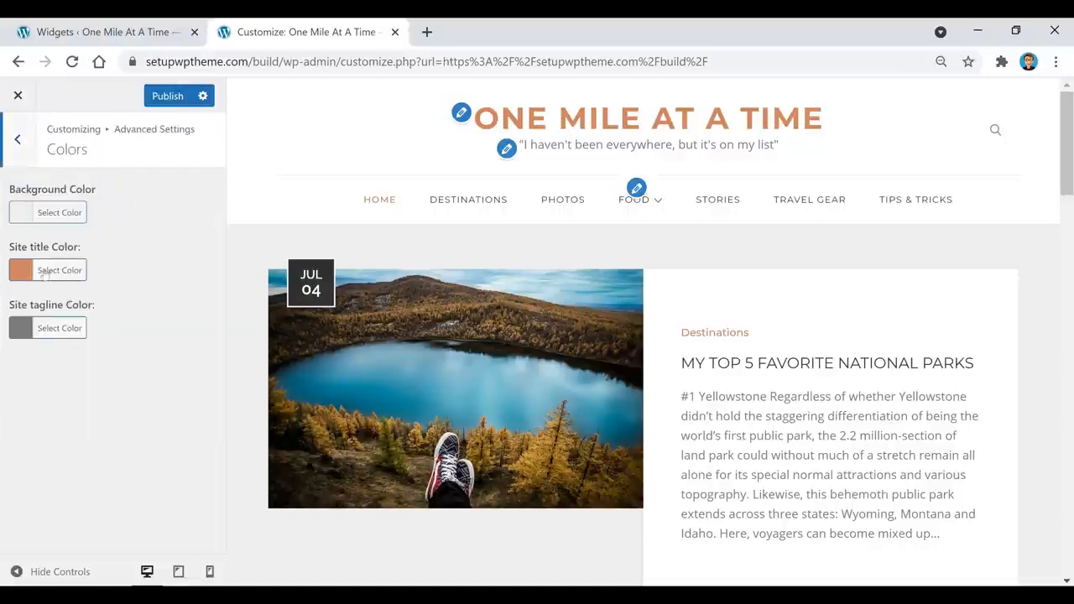
left_click(60, 214)
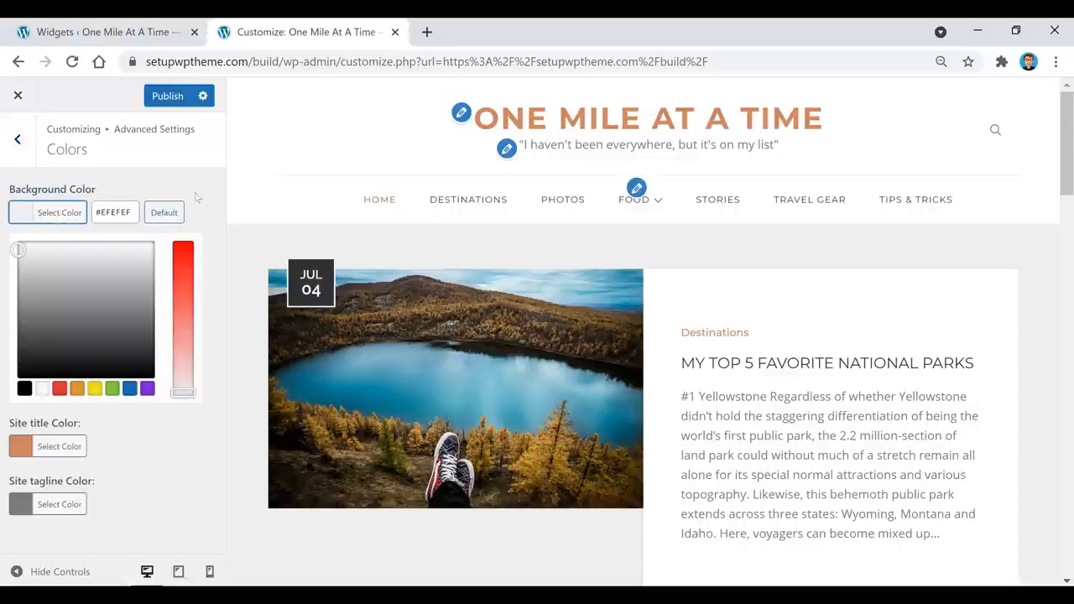
left_click(70, 211)
left_click(71, 210)
left_click(31, 144)
left_click(151, 240)
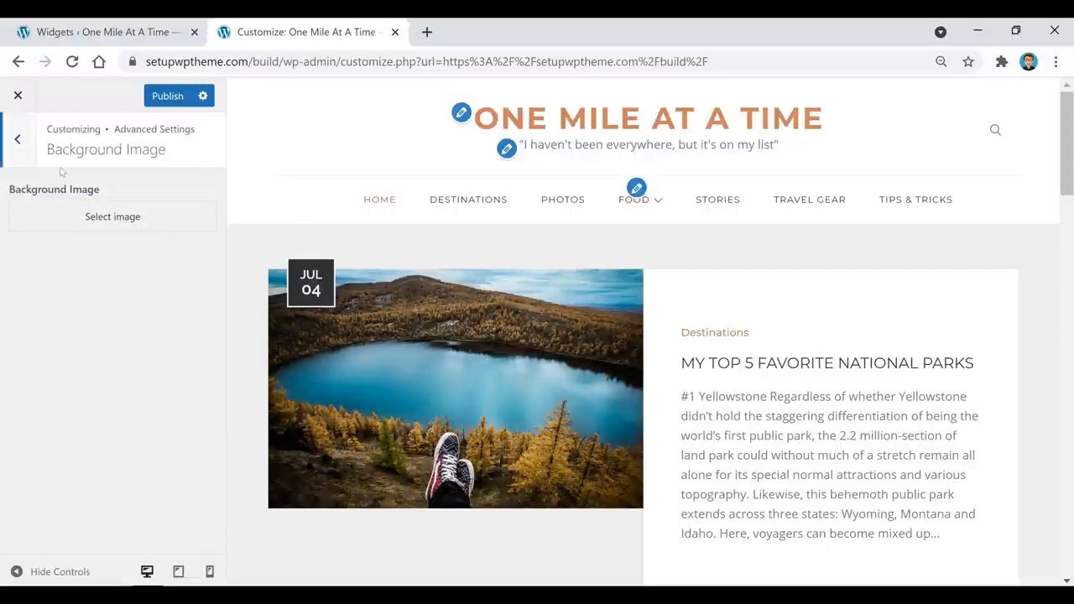
left_click(32, 149)
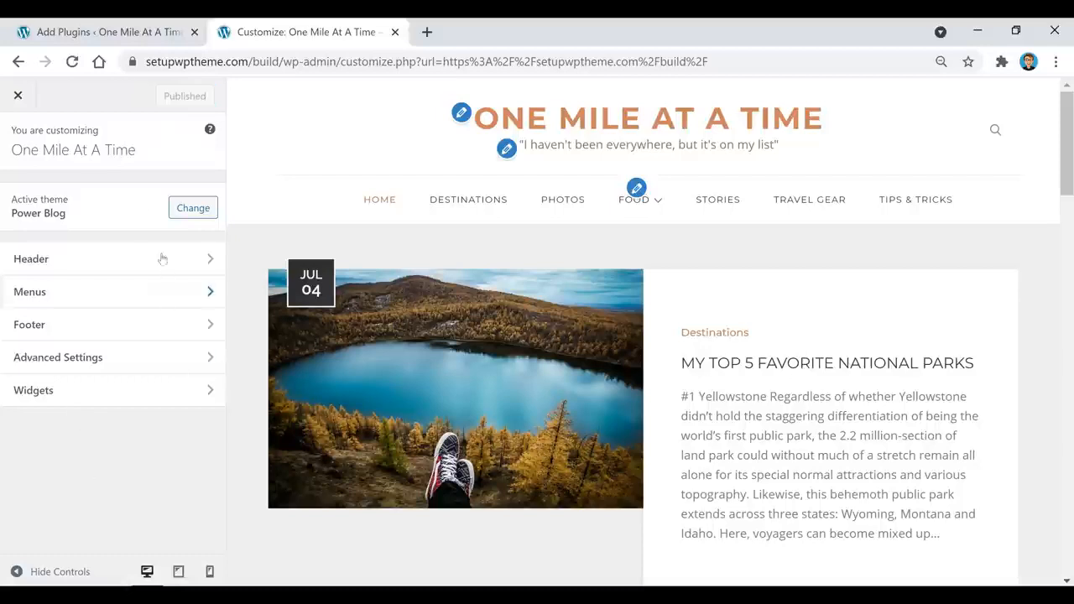
- Close the Customizer and open the installed Themes page in the WordPress admin tab
left_click(18, 96)
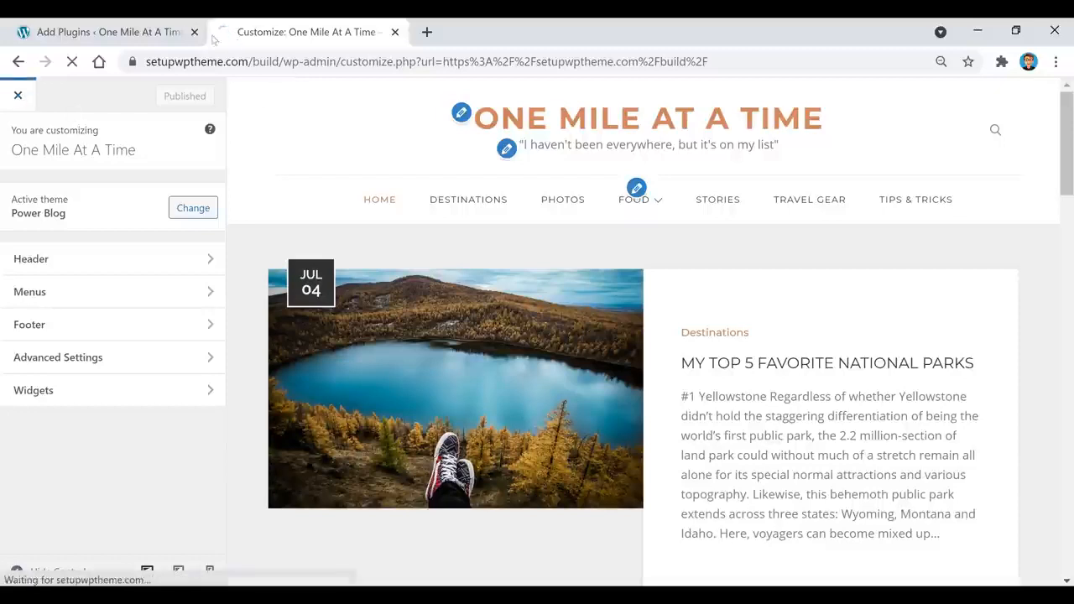
left_click(96, 32)
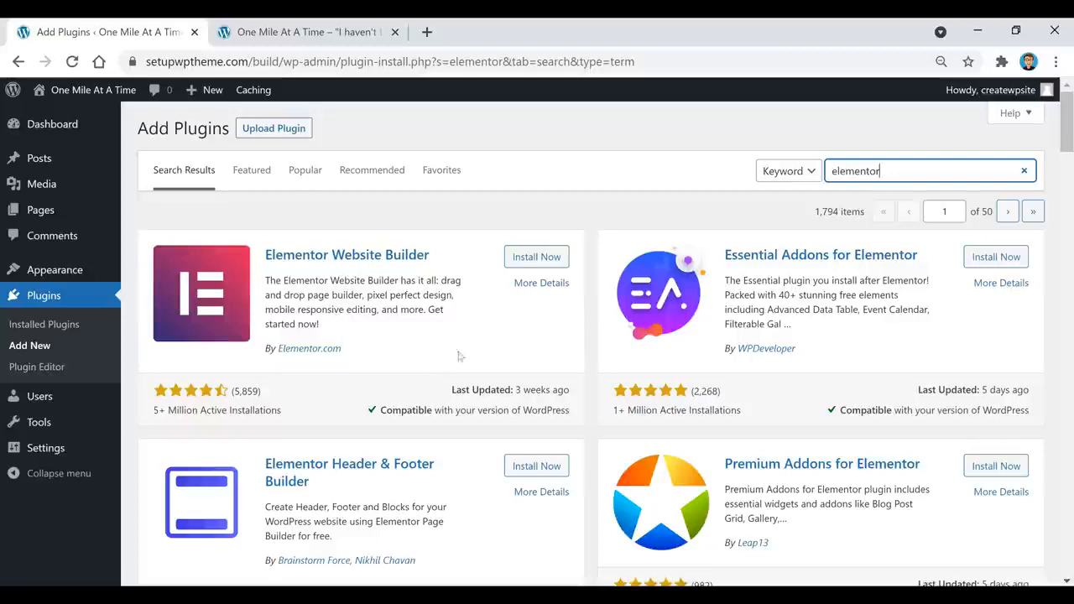
mouse_move(54, 270)
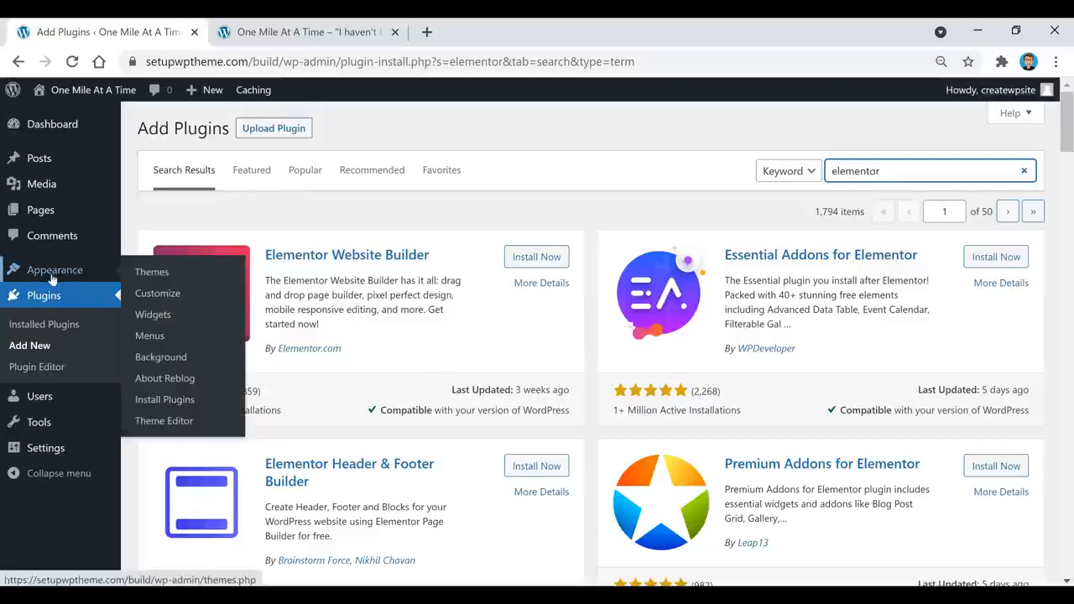
left_click(154, 275)
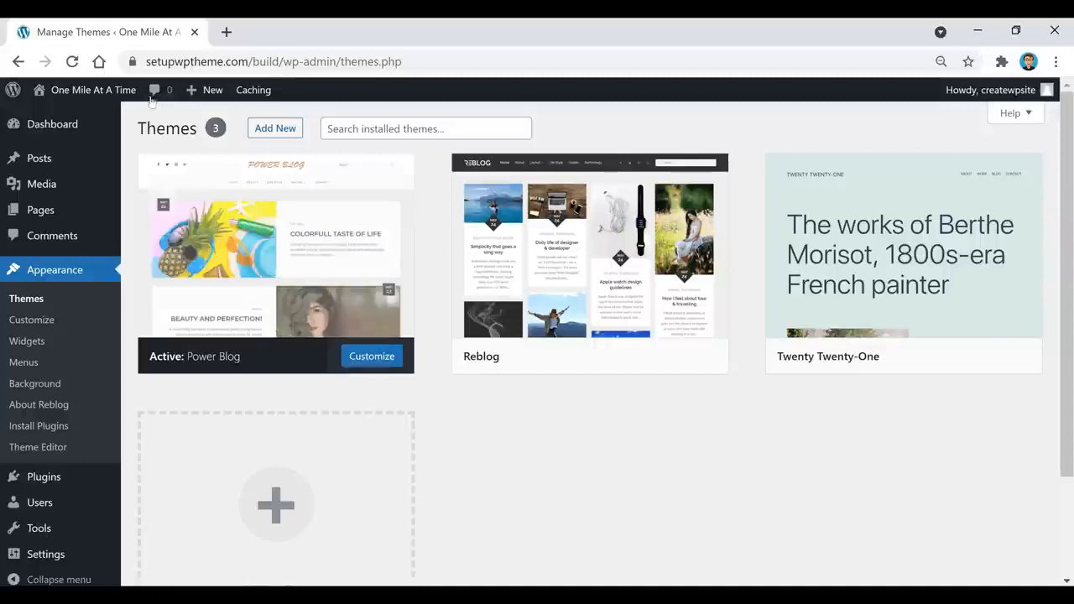
- Visit the live One Mile At A Time homepage and review its header and list of posts, ending back at the header
left_click(91, 90)
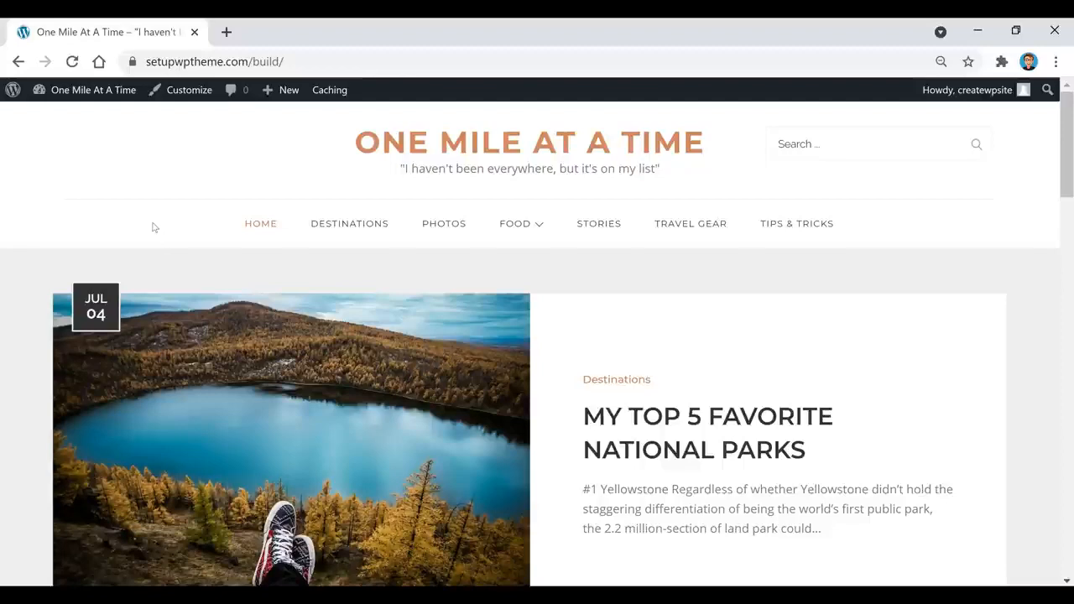
scroll(674, 321, "down", 7)
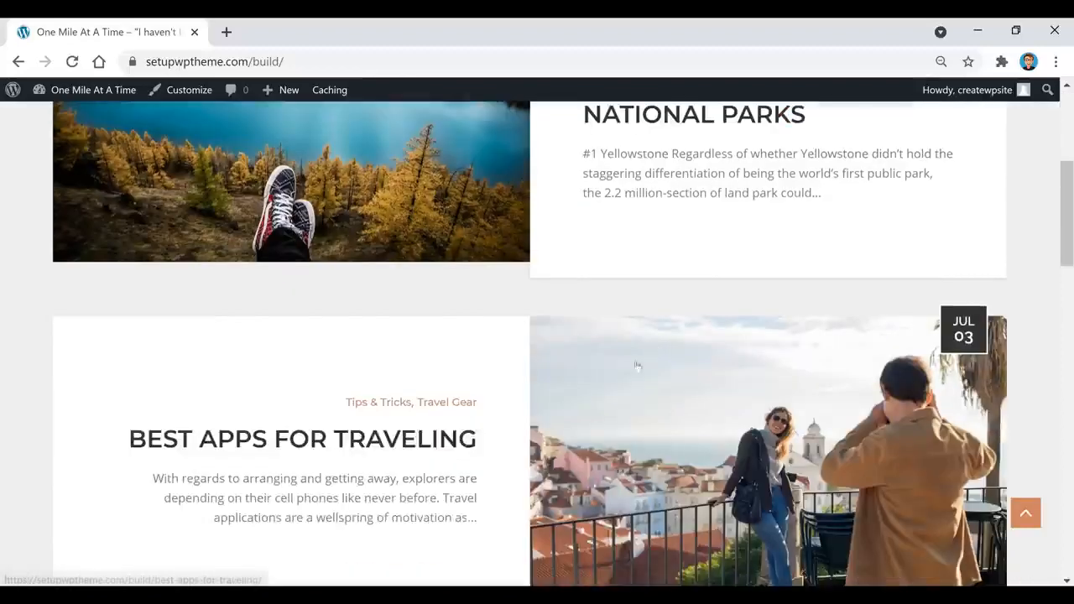
scroll(571, 356, "down", 7)
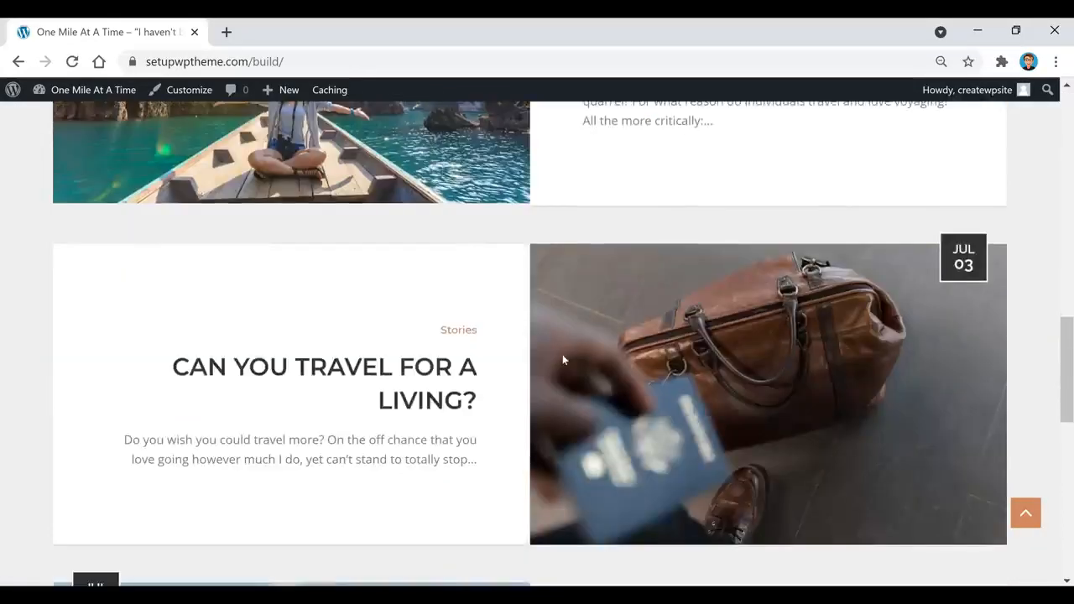
scroll(506, 394, "down", 6)
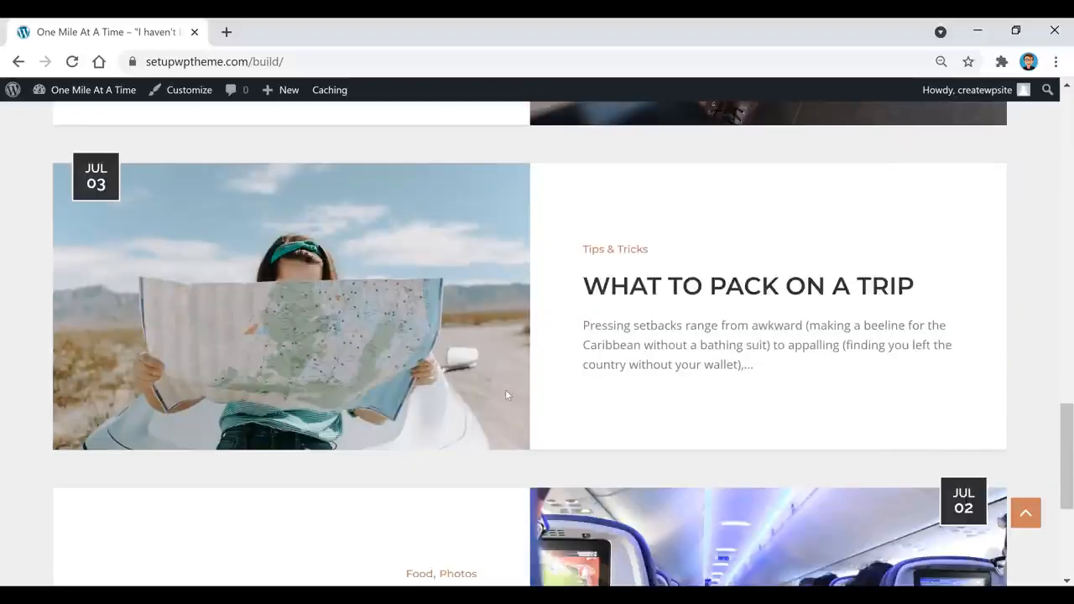
scroll(492, 424, "up", 7)
scroll(493, 432, "up", 10)
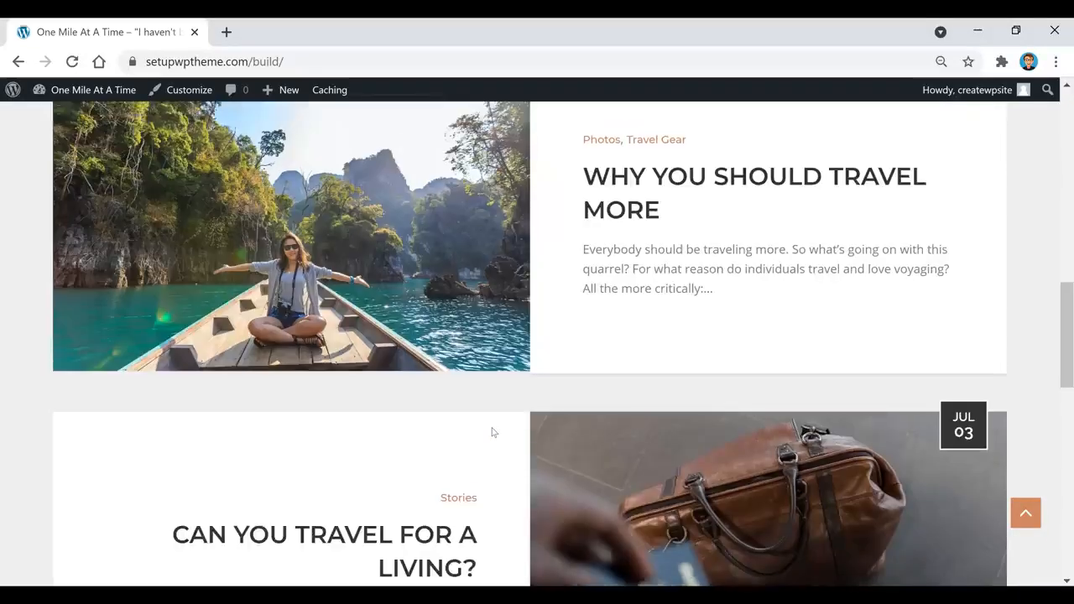
scroll(492, 432, "up", 3)
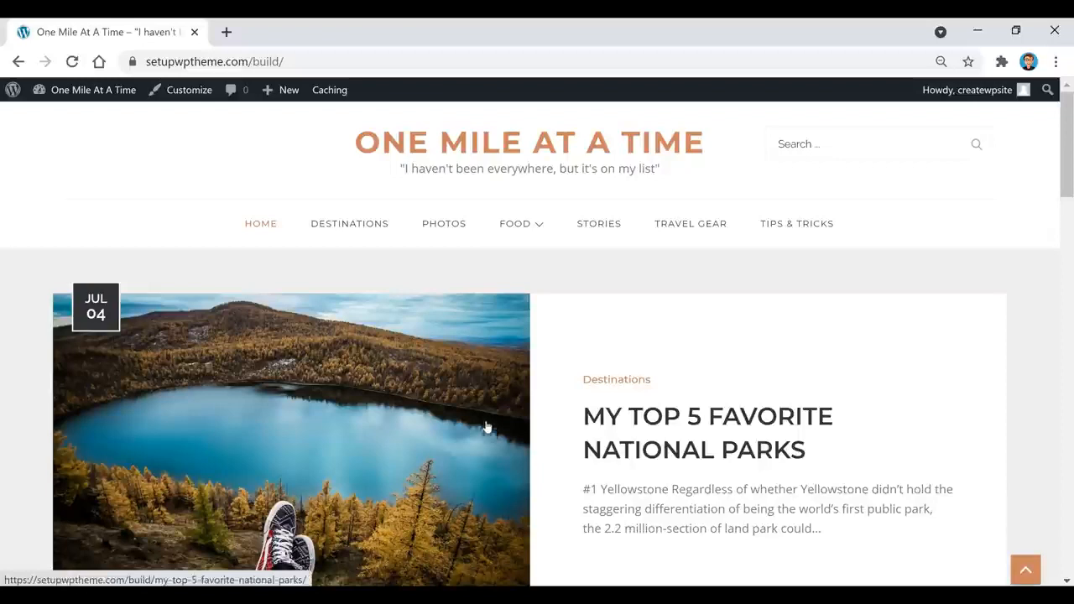